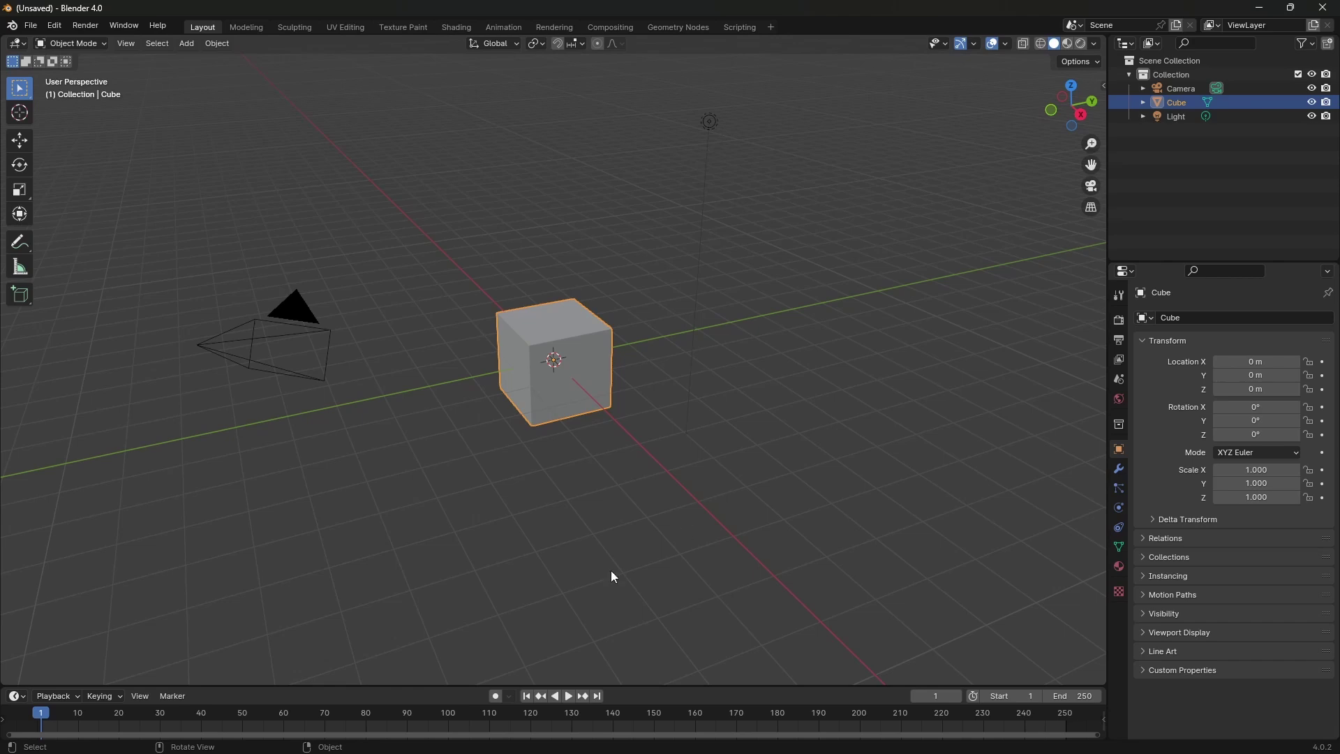
Step: Switch to File Explorer and open the inner AAA_Nodes folder to view its blend file and asset catalog files
{"action": "left_click", "coordinate": [202, 737]}
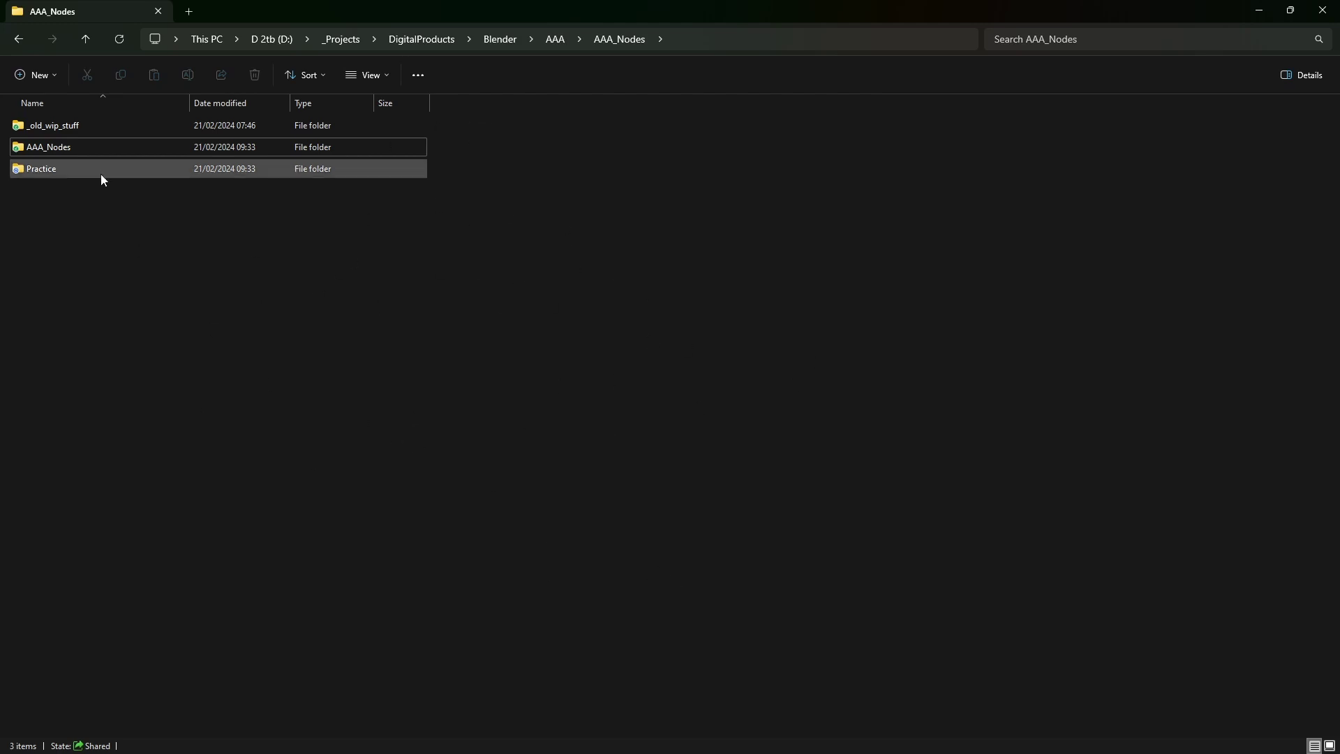
{"action": "left_click", "coordinate": [65, 148]}
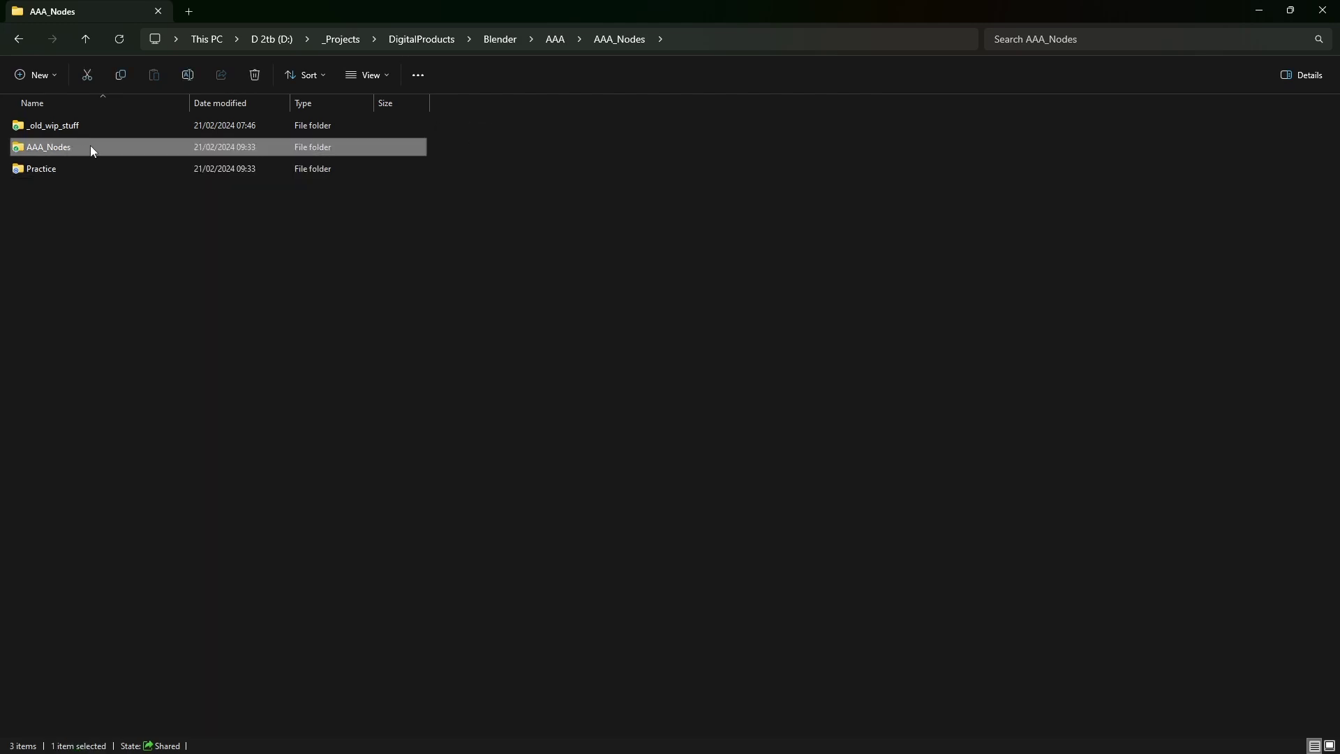
{"action": "double_click", "coordinate": [90, 146]}
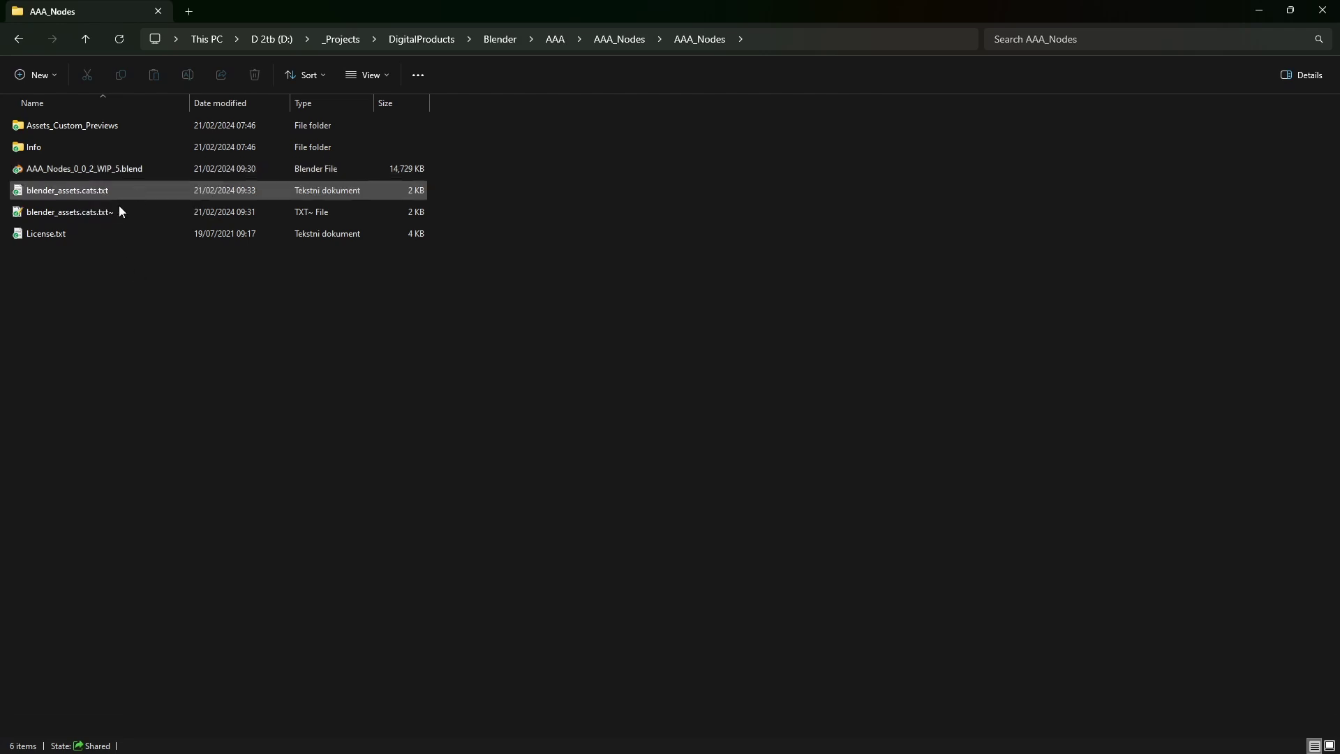
{"action": "mouse_move", "coordinate": [1036, 749]}
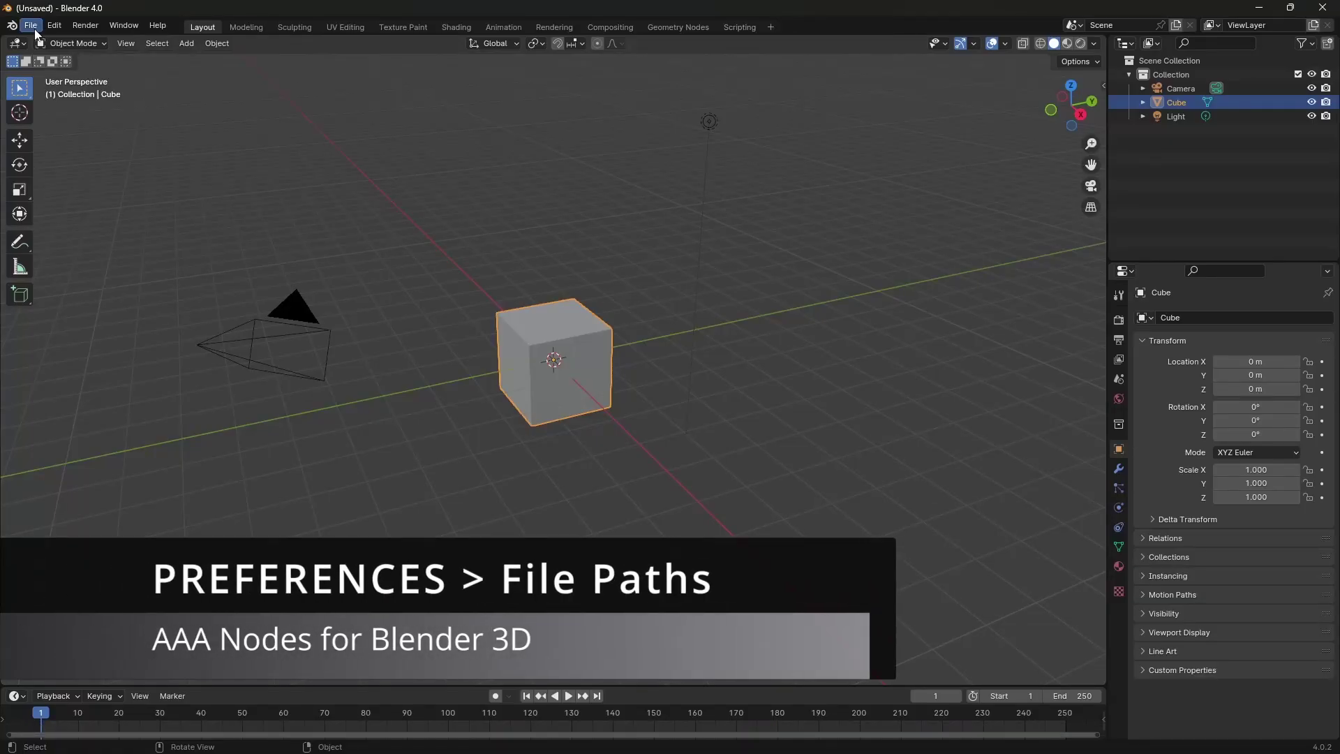
Step: Check the AAA_Nodes entry among the asset libraries in the File Paths preferences, and close the preferences
{"action": "left_click", "coordinate": [31, 26]}
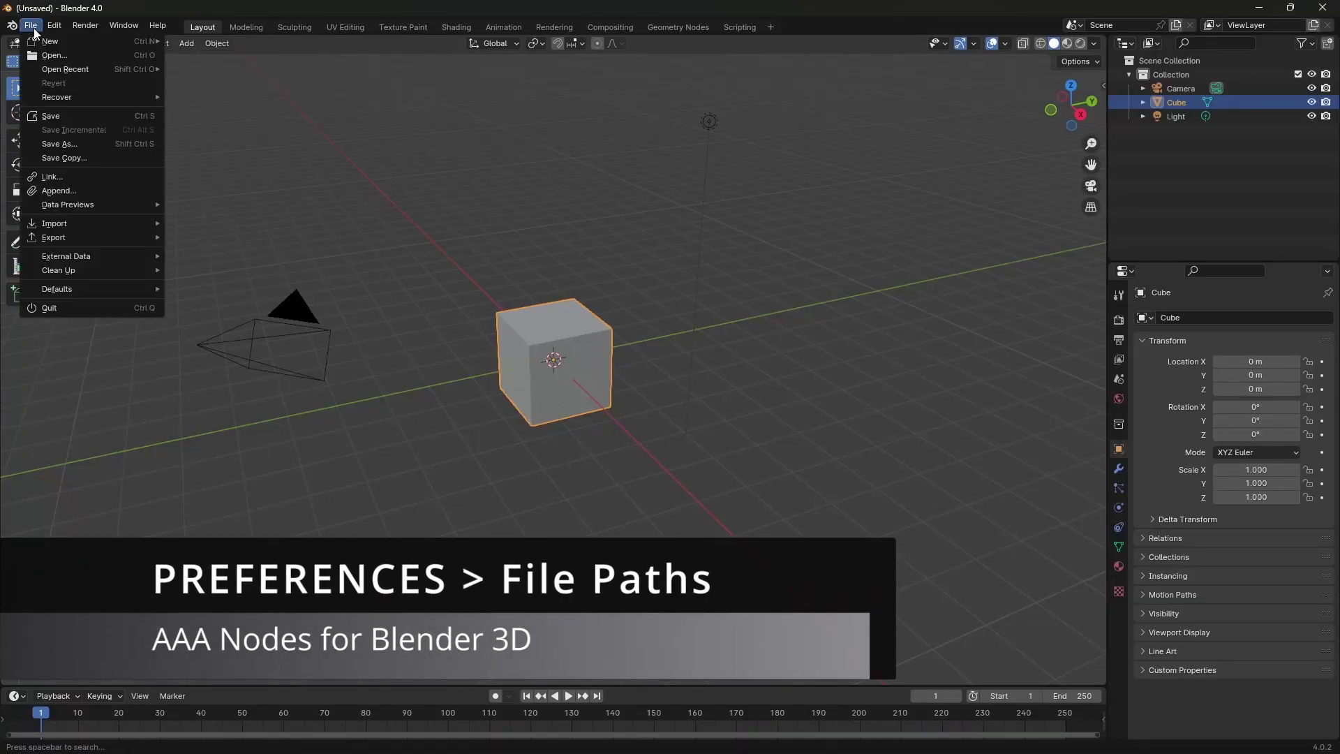
{"action": "mouse_move", "coordinate": [55, 26]}
{"action": "left_click", "coordinate": [94, 220]}
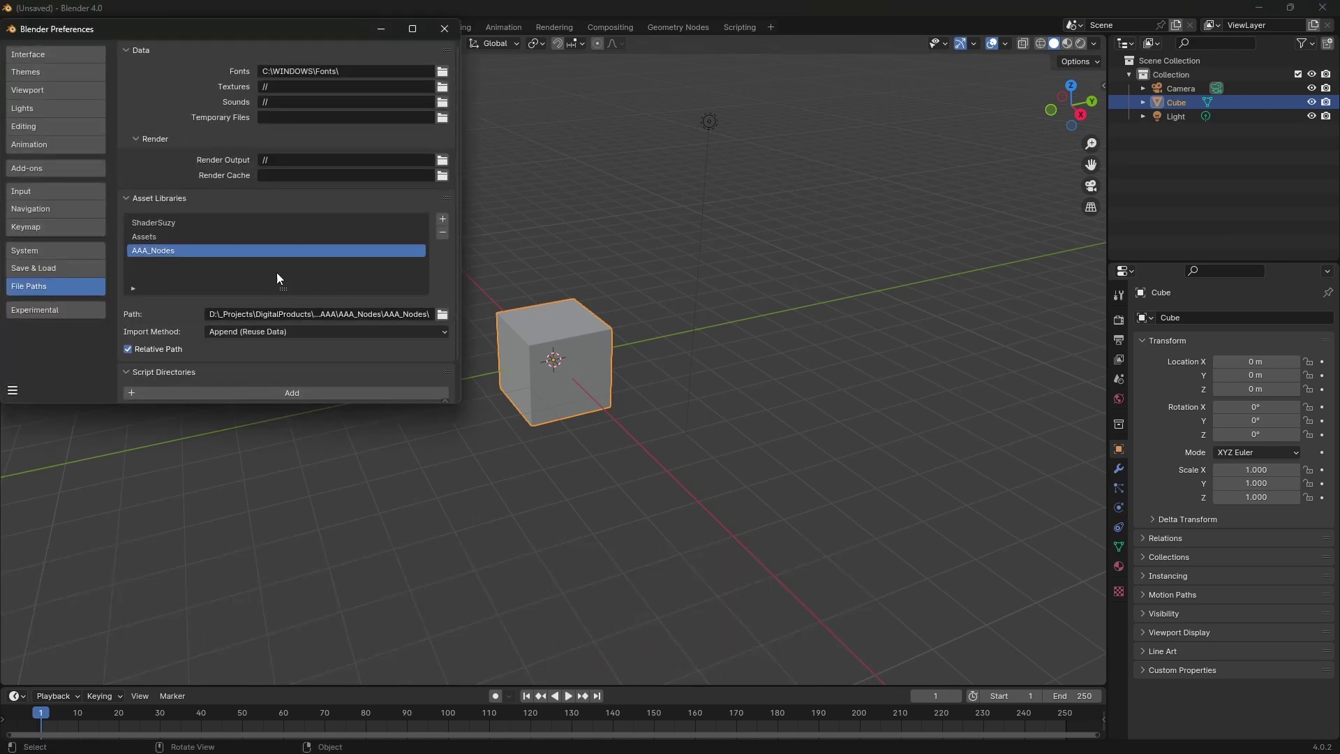
{"action": "left_click", "coordinate": [445, 29]}
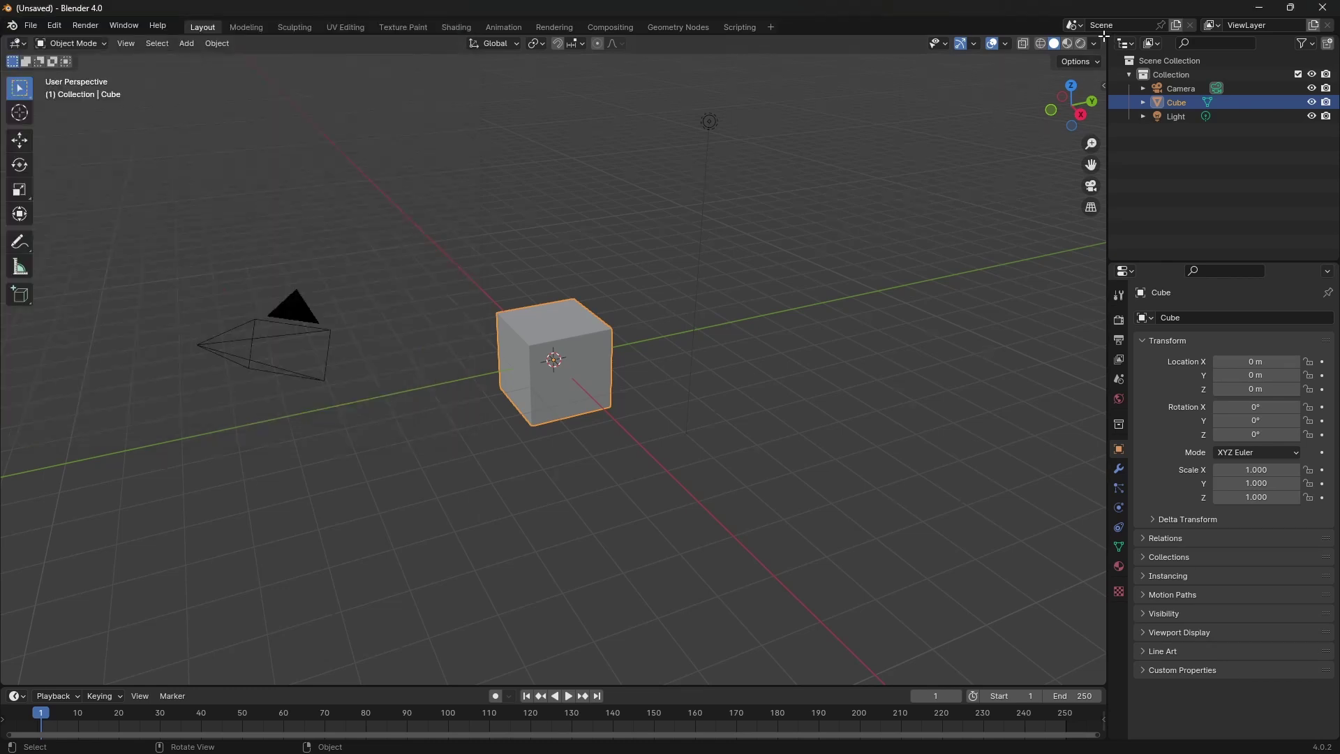
Step: Split the 3D viewport vertically and turn the new right-hand area into an Asset Browser
{"action": "left_click_drag", "start_coordinate": [1103, 38], "coordinate": [730, 63]}
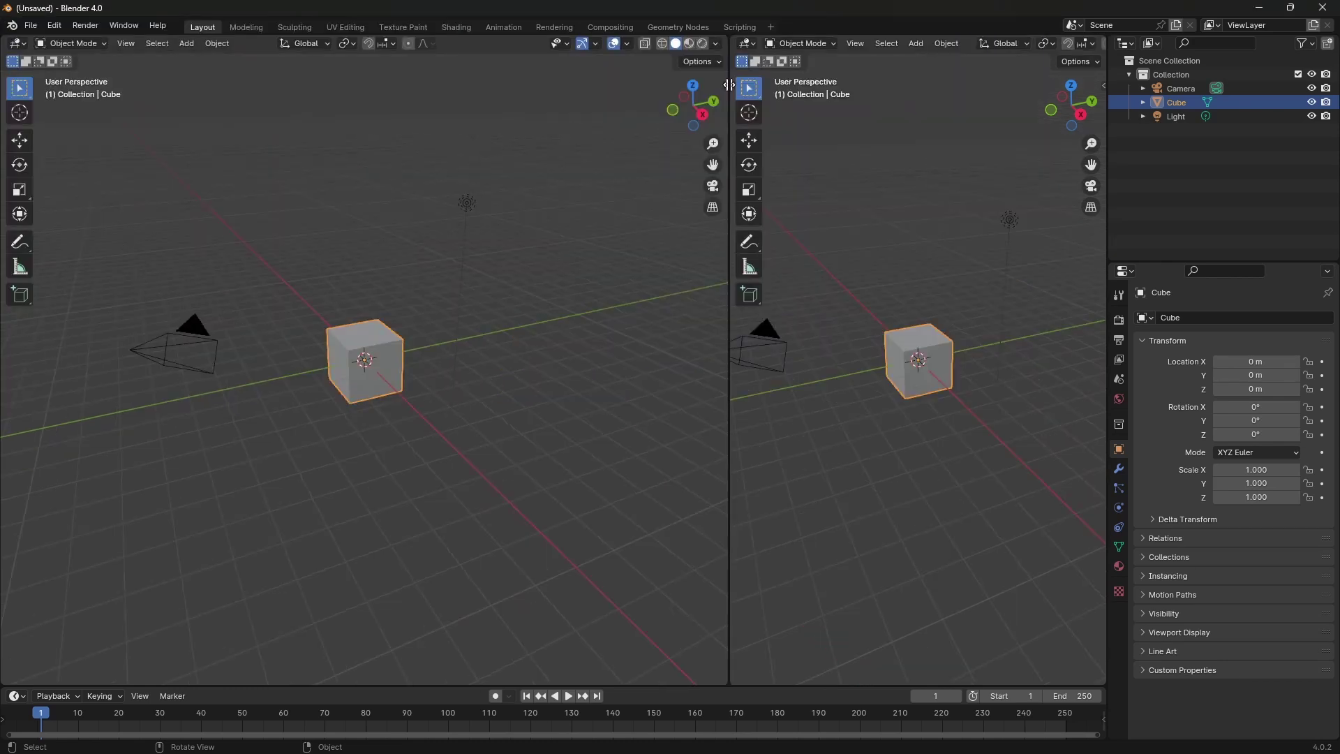
{"action": "left_click", "coordinate": [748, 44]}
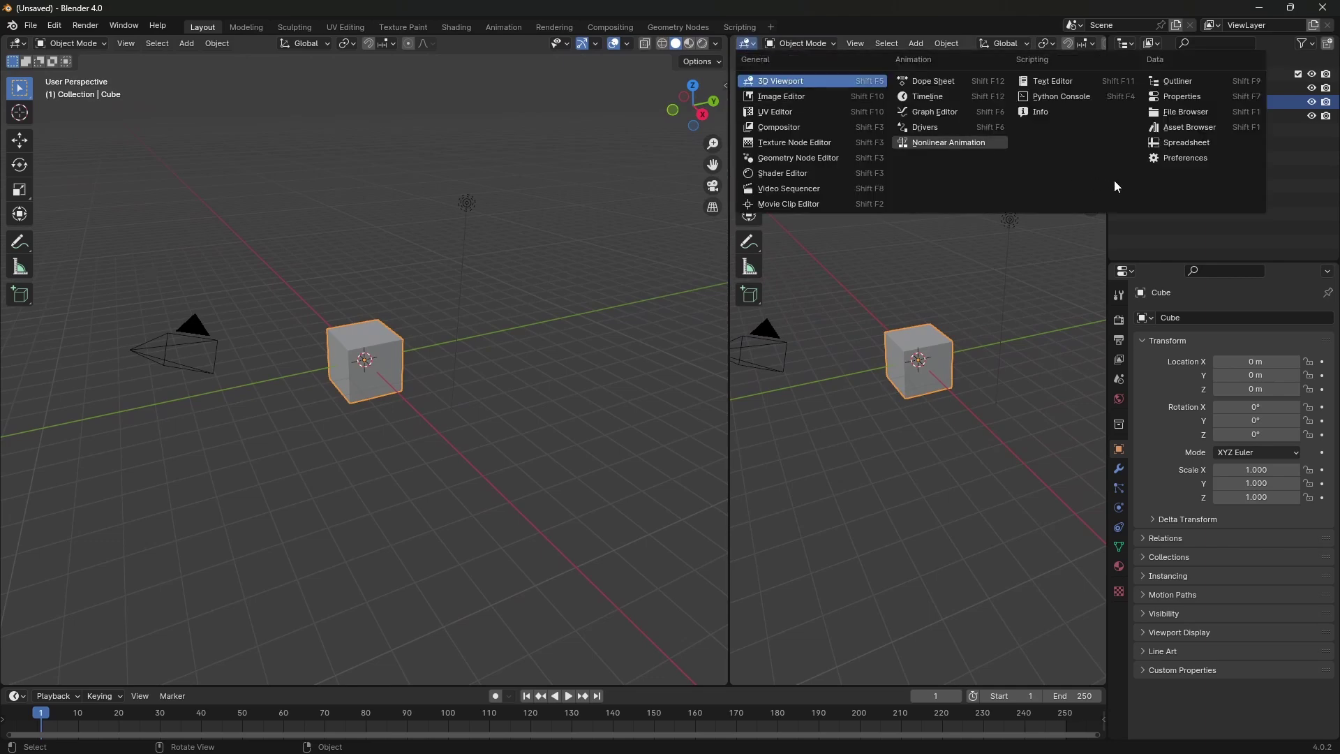
{"action": "left_click", "coordinate": [1186, 131]}
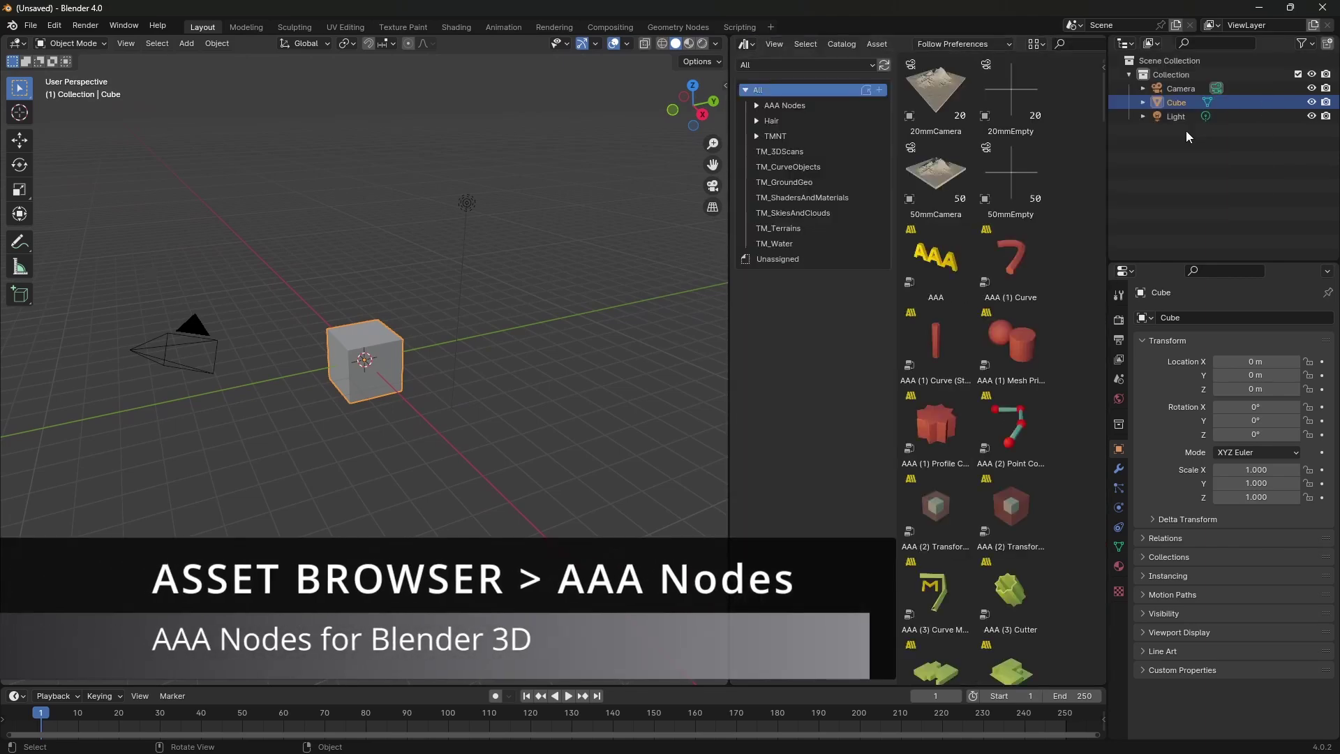
Step: Collapse the AAA Nodes, Hair and TMNT catalogs and limit the Asset Browser to the AAA_Nodes library
{"action": "left_click", "coordinate": [748, 90], "text": "shift"}
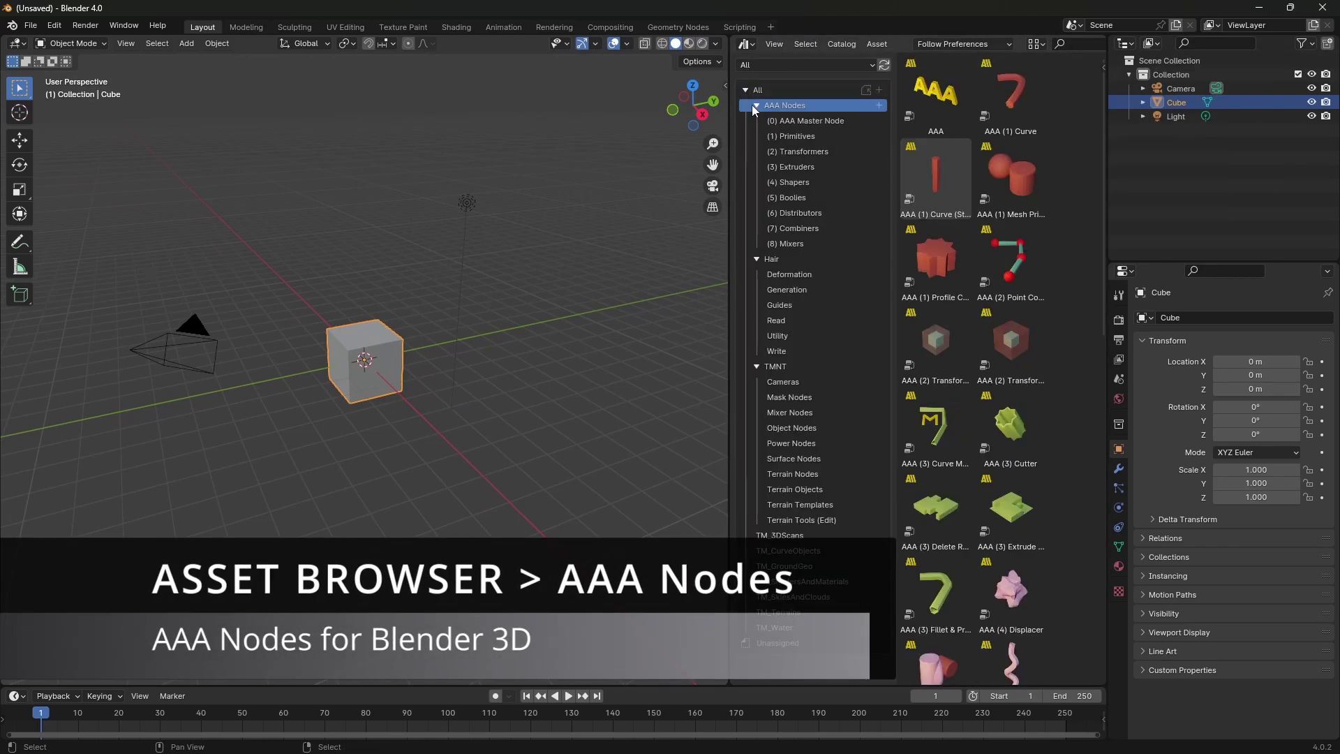
{"action": "left_click", "coordinate": [756, 105]}
{"action": "left_click", "coordinate": [757, 121]}
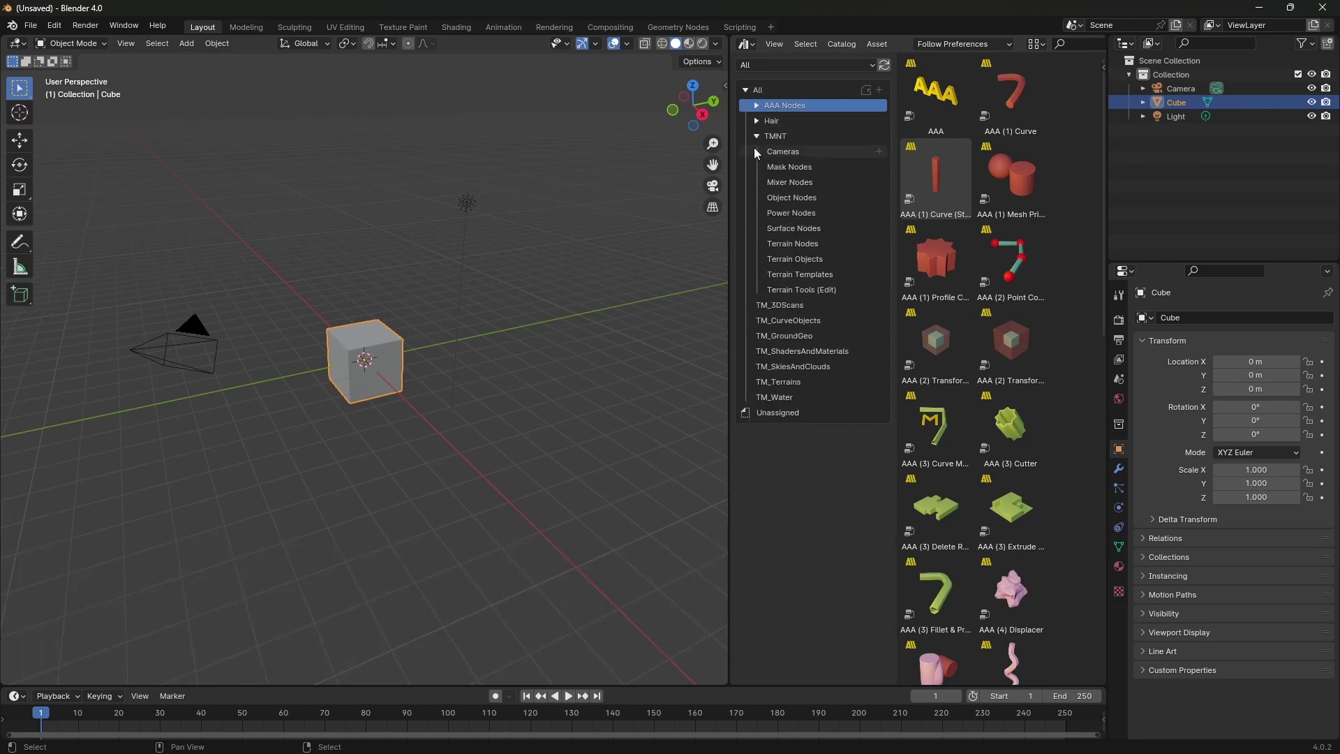
{"action": "left_click", "coordinate": [757, 136]}
{"action": "left_click", "coordinate": [751, 65]}
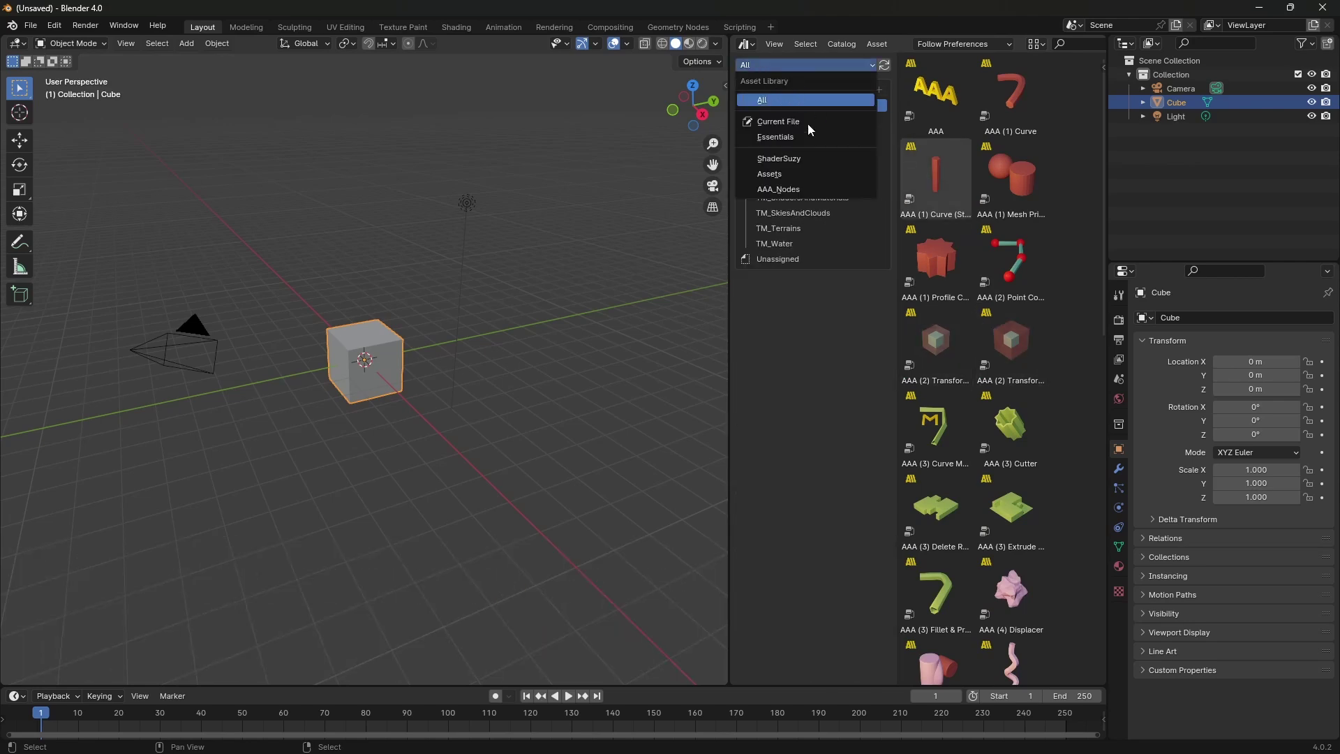
{"action": "left_click", "coordinate": [789, 189]}
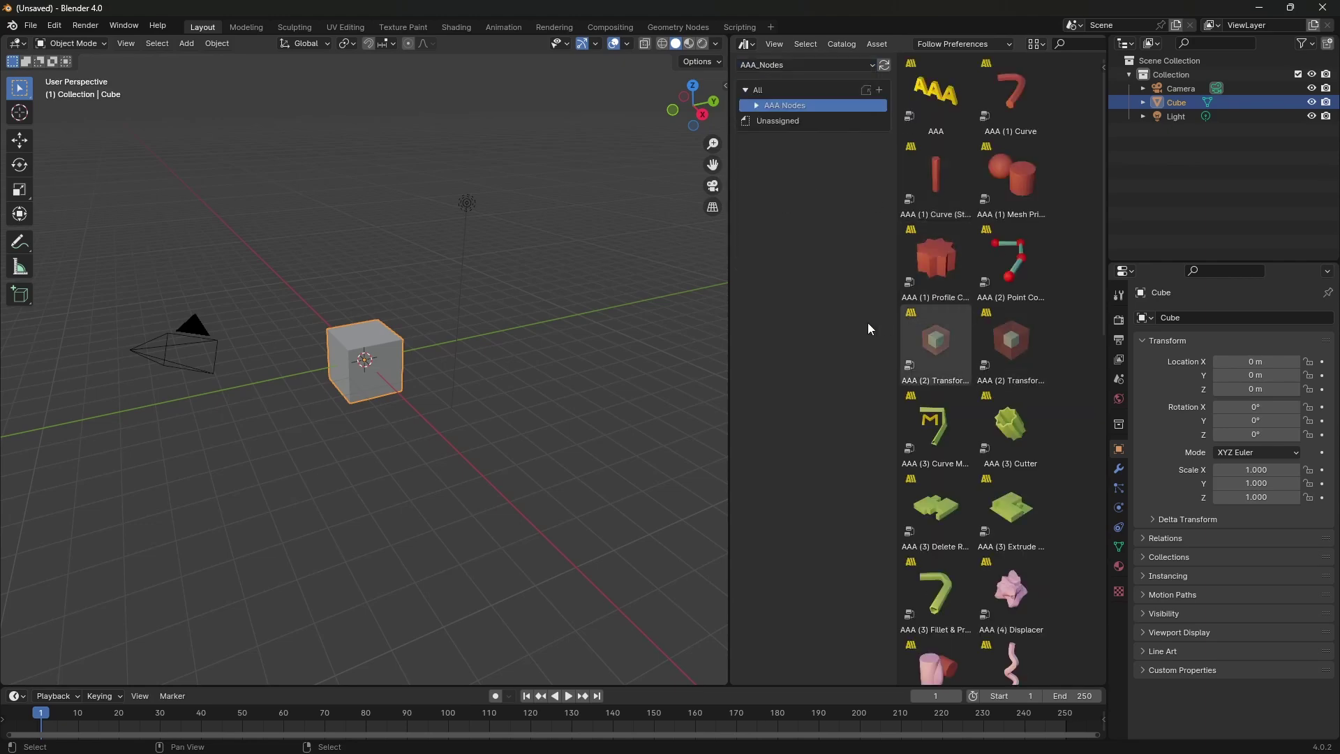
Step: Expand the AAA Nodes catalog and look through its sub-catalogs from (0) AAA Master Node to (8) Mixers
{"action": "left_click", "coordinate": [766, 104]}
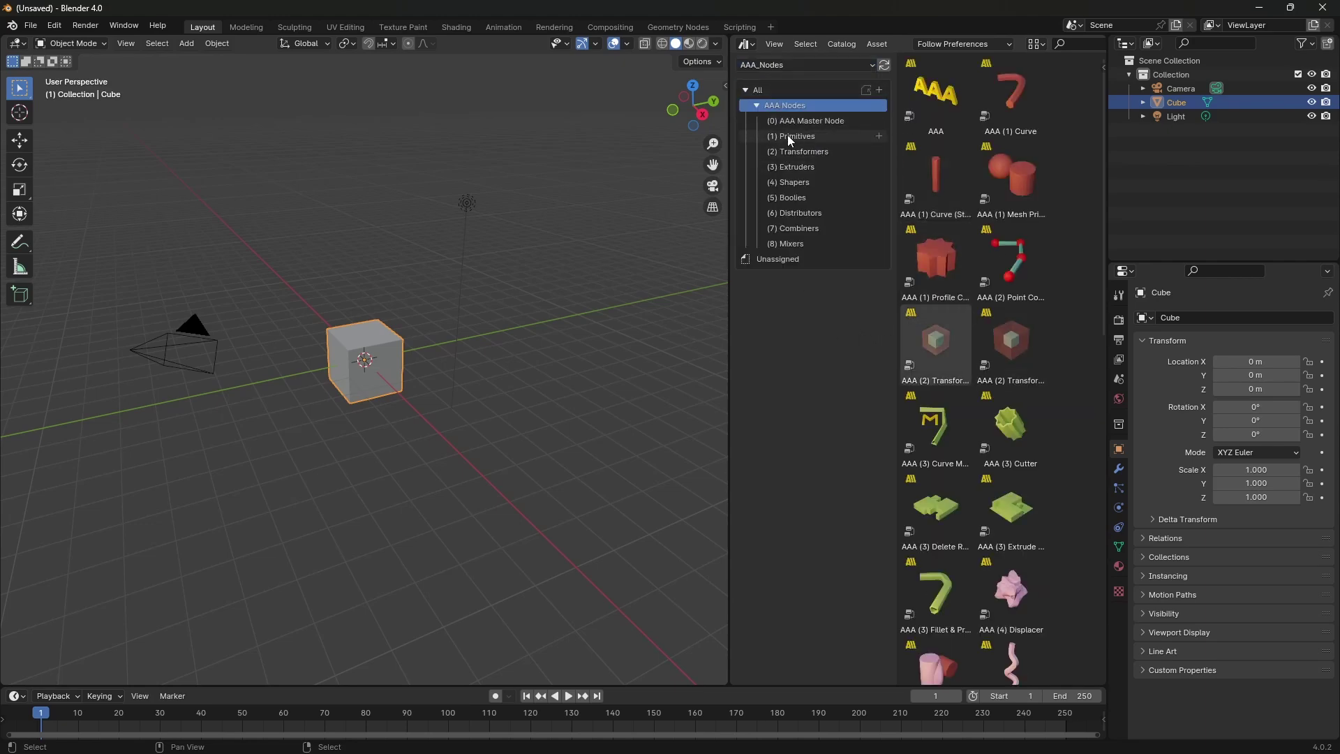
{"action": "left_click", "coordinate": [817, 123]}
{"action": "left_click", "coordinate": [811, 135]}
{"action": "left_click", "coordinate": [805, 150]}
{"action": "left_click", "coordinate": [795, 167]}
{"action": "left_click", "coordinate": [790, 182]}
{"action": "left_click", "coordinate": [789, 198]}
{"action": "left_click", "coordinate": [788, 213]}
{"action": "left_click", "coordinate": [792, 229]}
{"action": "left_click", "coordinate": [792, 242]}
{"action": "left_click", "coordinate": [796, 121]}
Step: Split the 3D viewport into upper and lower areas, merge the timeline away, and widen the Asset Browser slightly
{"action": "left_click_drag", "start_coordinate": [5, 681], "coordinate": [120, 358]}
{"action": "right_click", "coordinate": [262, 685]}
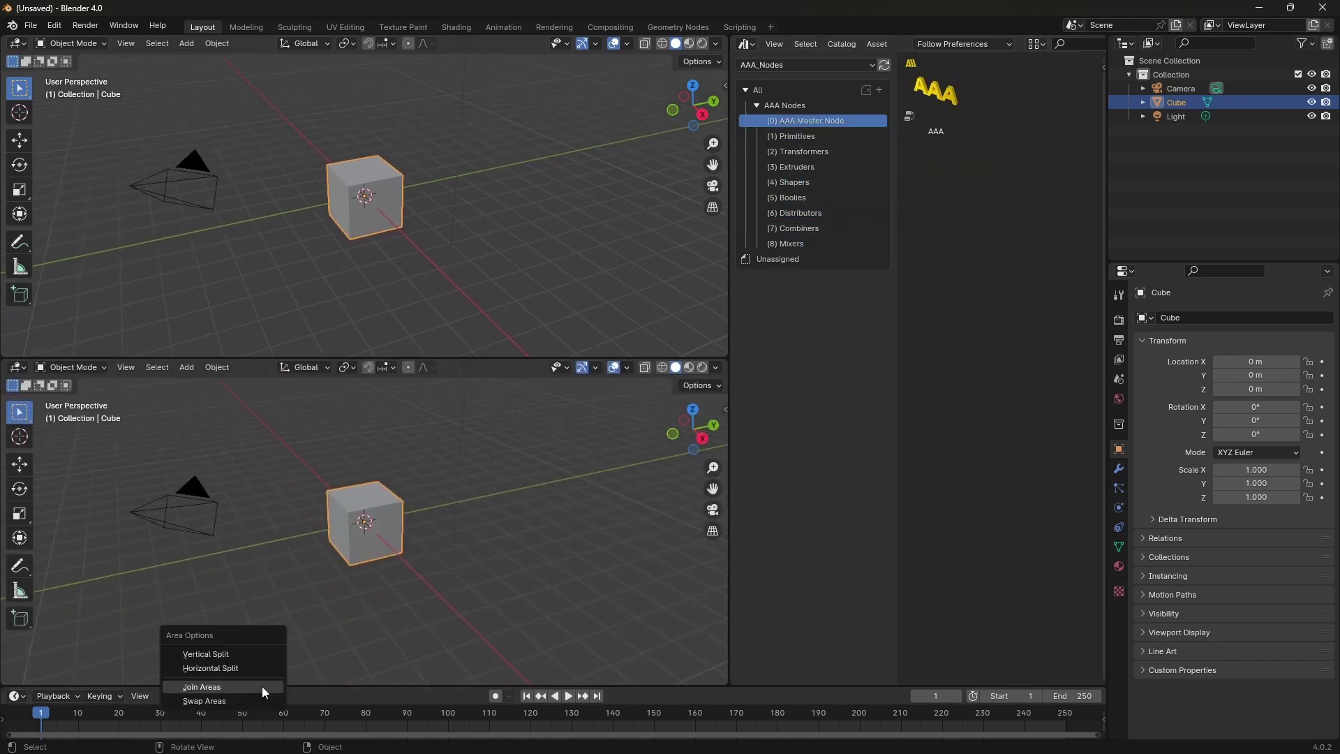
{"action": "left_click", "coordinate": [261, 688]}
{"action": "left_click", "coordinate": [451, 712]}
{"action": "right_click", "coordinate": [774, 685]}
{"action": "left_click", "coordinate": [774, 687]}
{"action": "left_click", "coordinate": [780, 700]}
{"action": "left_click_drag", "start_coordinate": [729, 594], "coordinate": [667, 593]}
Step: Turn the lower area into a Geometry Node Editor with its sidebar hidden and create a new node tree for the cube
{"action": "left_click", "coordinate": [17, 367]}
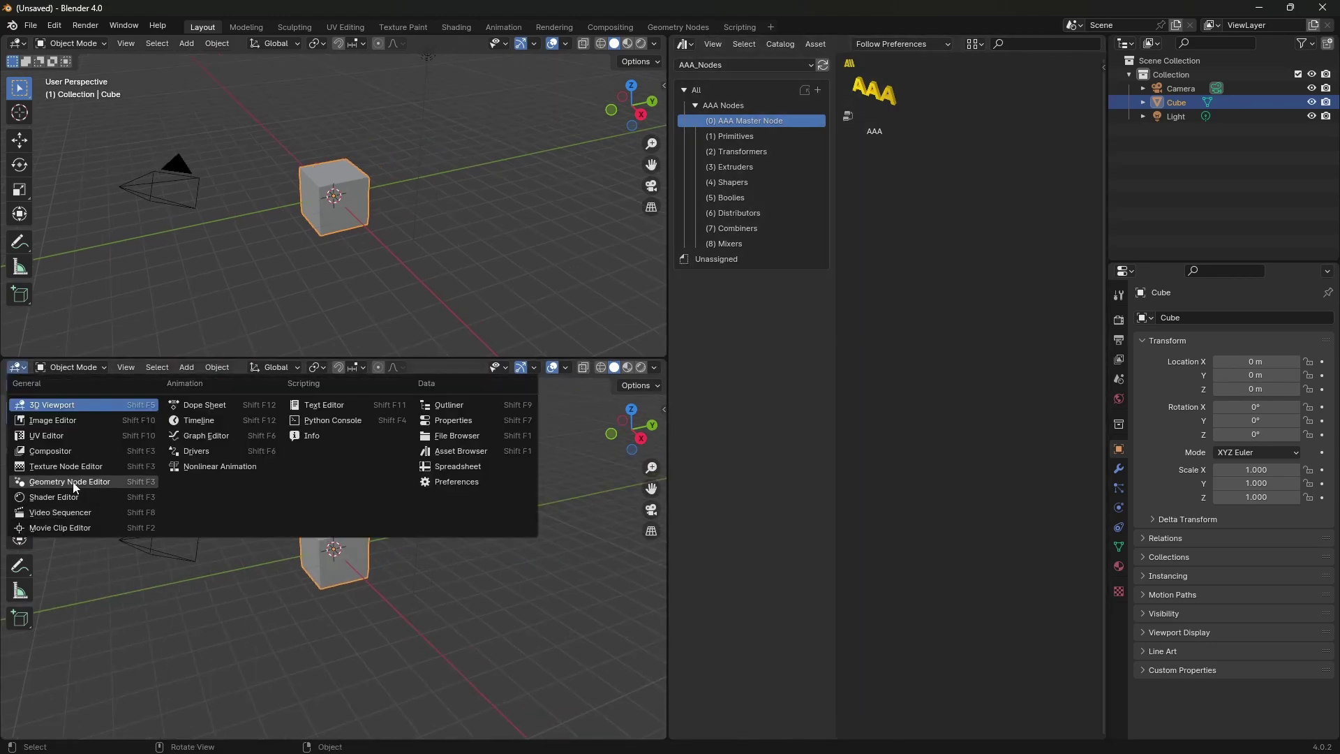
{"action": "left_click", "coordinate": [77, 483]}
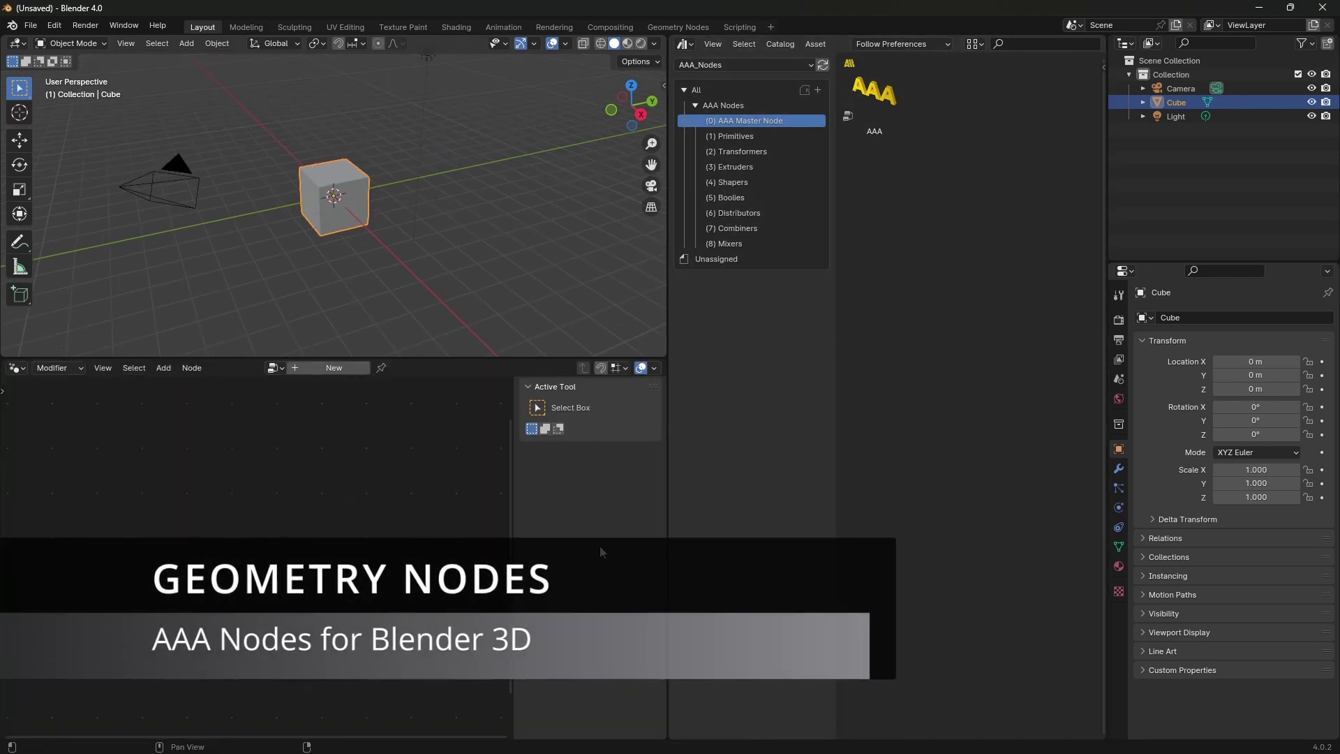
{"action": "key", "text": "n"}
{"action": "scroll", "coordinate": [331, 232], "scroll_direction": "up", "scroll_amount": 2}
{"action": "scroll", "coordinate": [331, 231], "scroll_direction": "up", "scroll_amount": 1}
{"action": "left_click", "coordinate": [300, 367]}
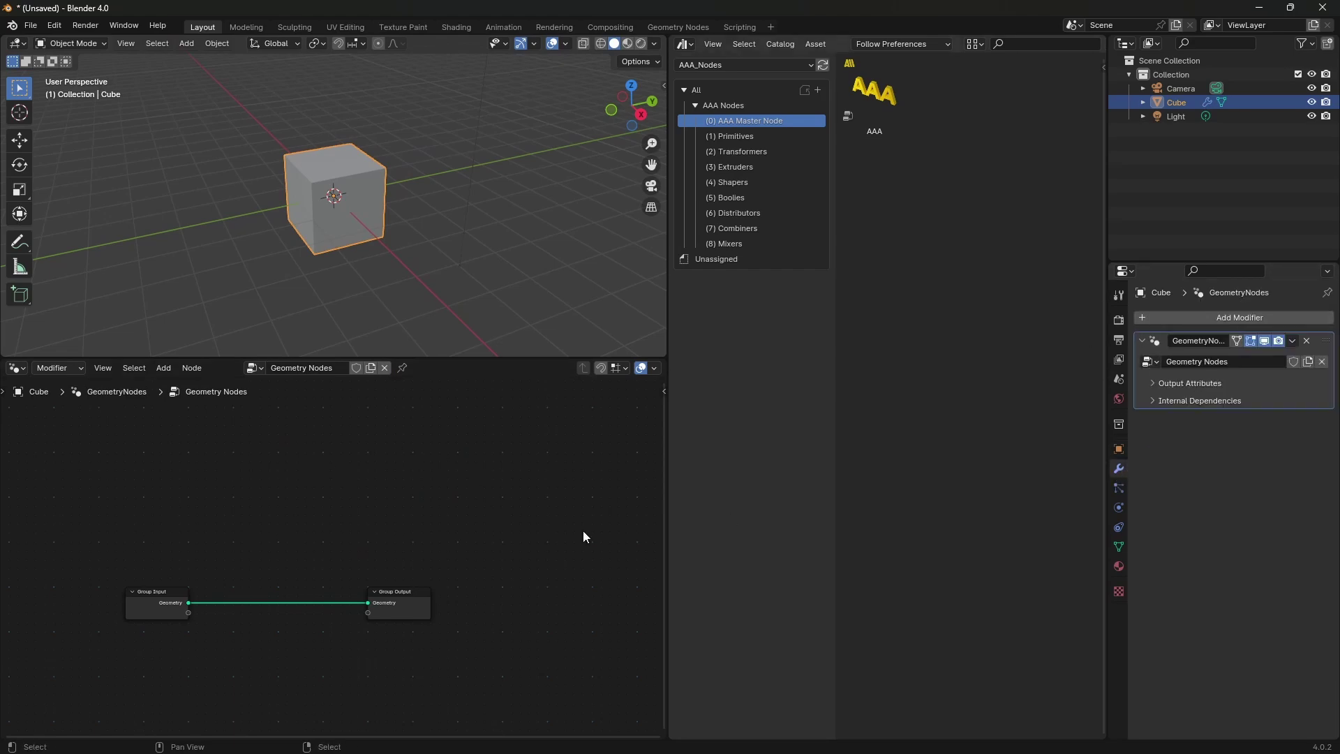
Step: Add the AAA (1) Curve node from the Primitives catalog and connect its Curve output to the Group Output
{"action": "left_click", "coordinate": [741, 136]}
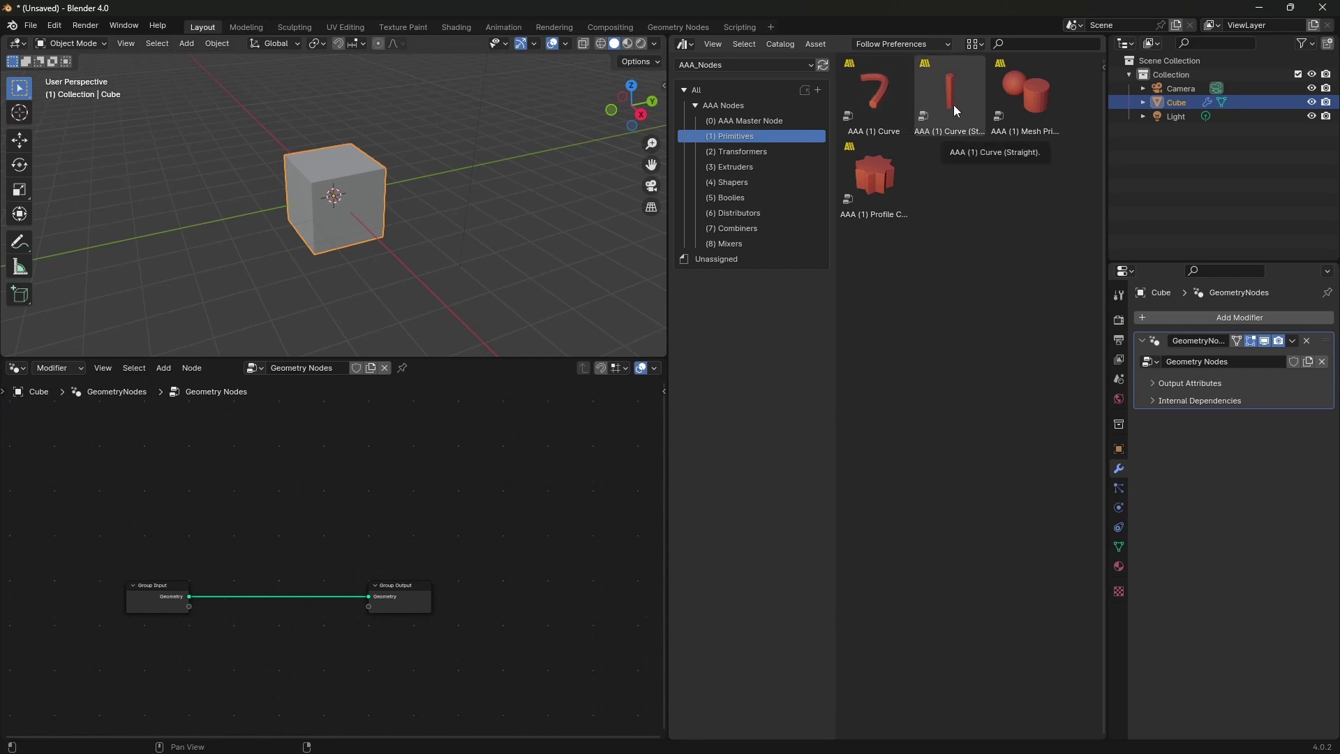
{"action": "left_click_drag", "start_coordinate": [902, 99], "coordinate": [276, 500]}
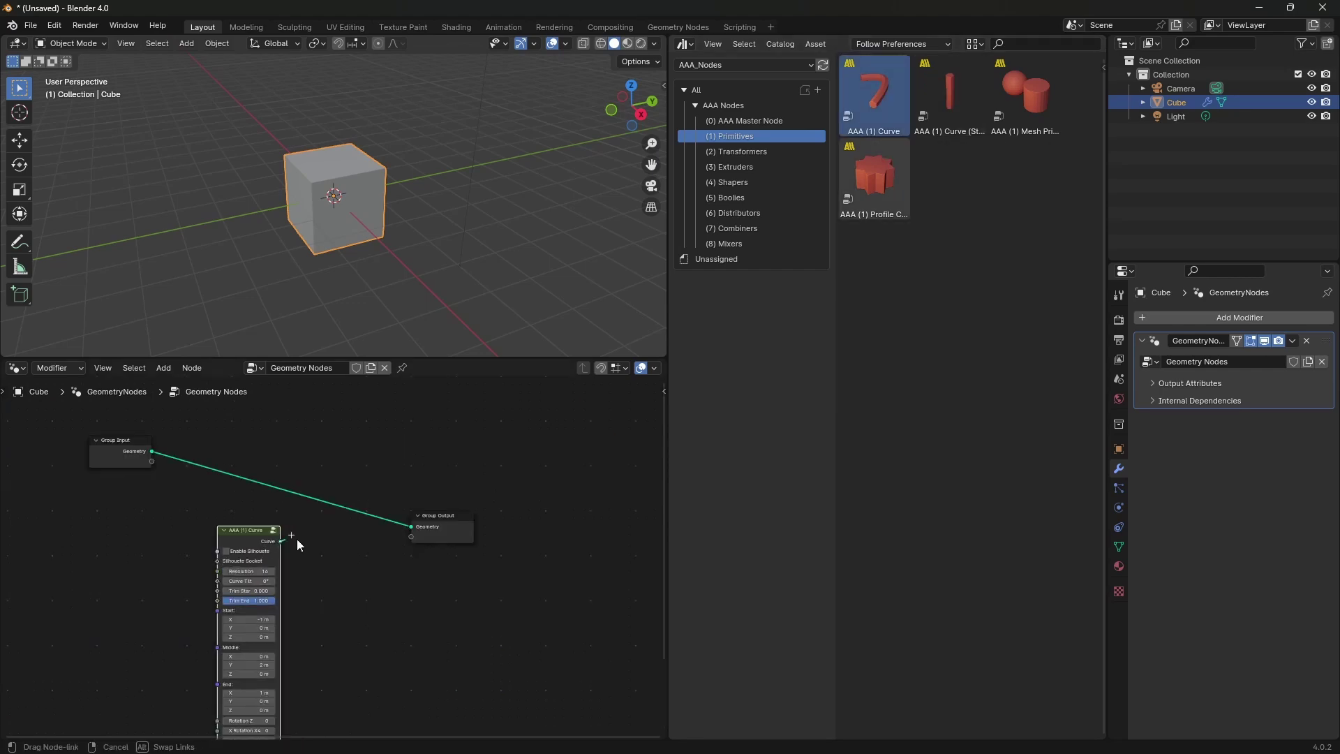
{"action": "left_click_drag", "start_coordinate": [280, 541], "coordinate": [479, 502]}
{"action": "middle_click_drag", "start_coordinate": [369, 215], "coordinate": [402, 212]}
{"action": "middle_click_drag", "start_coordinate": [273, 580], "coordinate": [294, 574]}
{"action": "scroll", "coordinate": [383, 229], "scroll_direction": "up", "scroll_amount": 3}
{"action": "scroll", "coordinate": [383, 229], "scroll_direction": "down", "scroll_amount": 4}
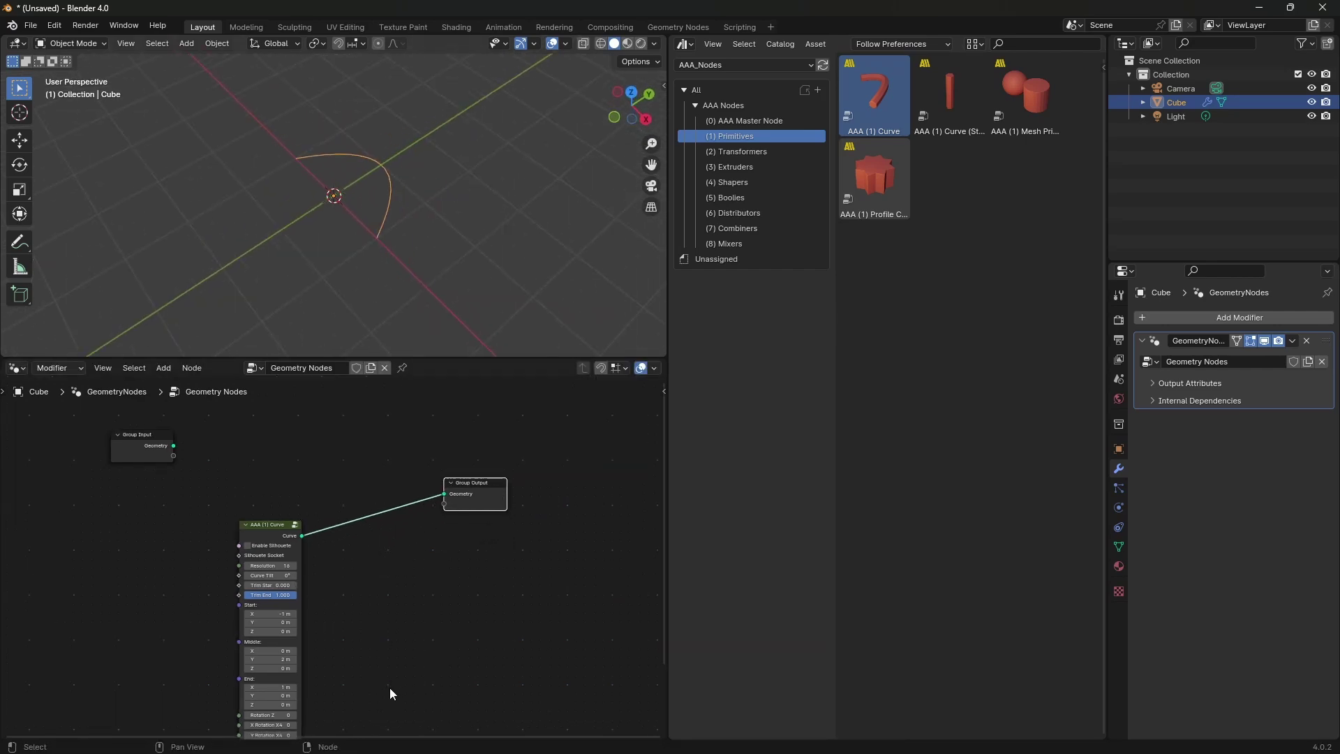
Step: Set the curve node's Start X to -3.6 m, End X to 2.5 m, Middle Y to 4 m and Middle Z to 2.8 m
{"action": "middle_click_drag", "start_coordinate": [386, 670], "coordinate": [403, 647]}
{"action": "mouse_move", "coordinate": [288, 590]}
{"action": "left_mouse_down"}
{"action": "mouse_move", "coordinate": [263, 590]}
{"action": "mouse_move", "coordinate": [307, 590]}
{"action": "left_mouse_up"}
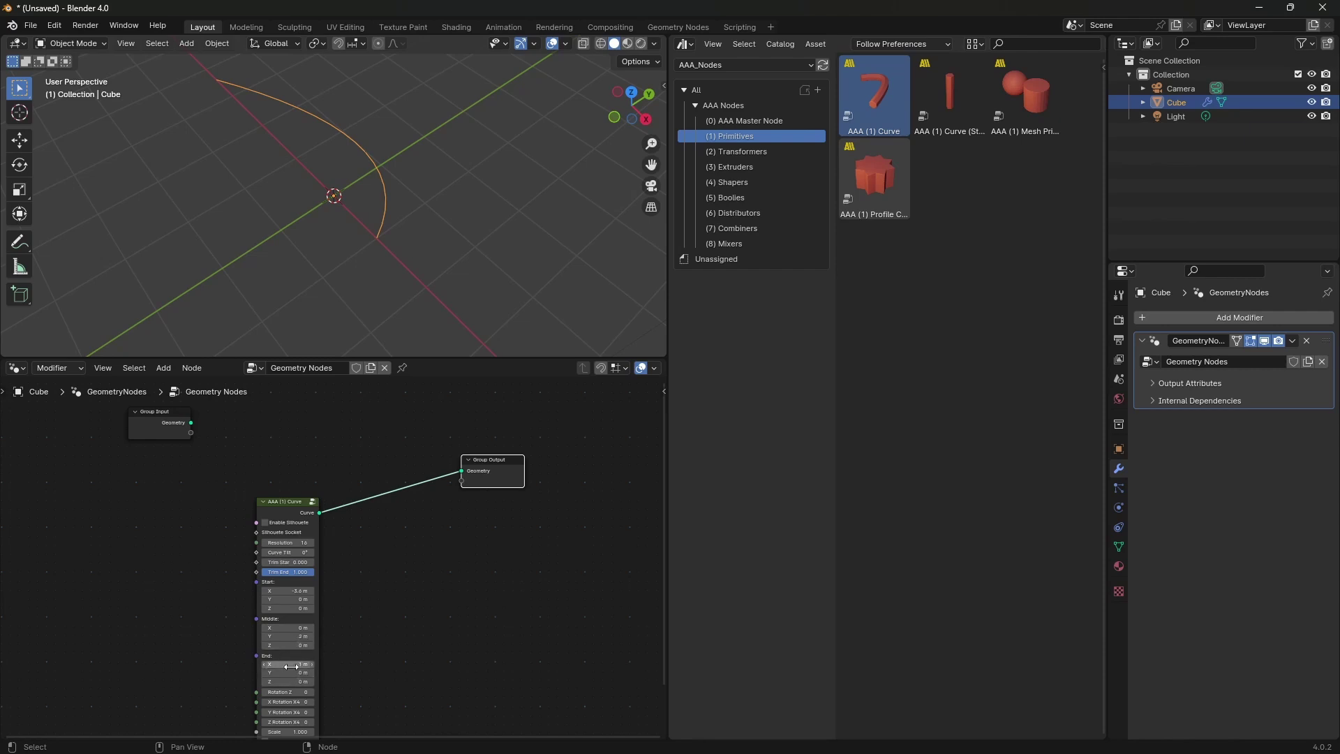
{"action": "left_click_drag", "start_coordinate": [288, 664], "coordinate": [318, 664]}
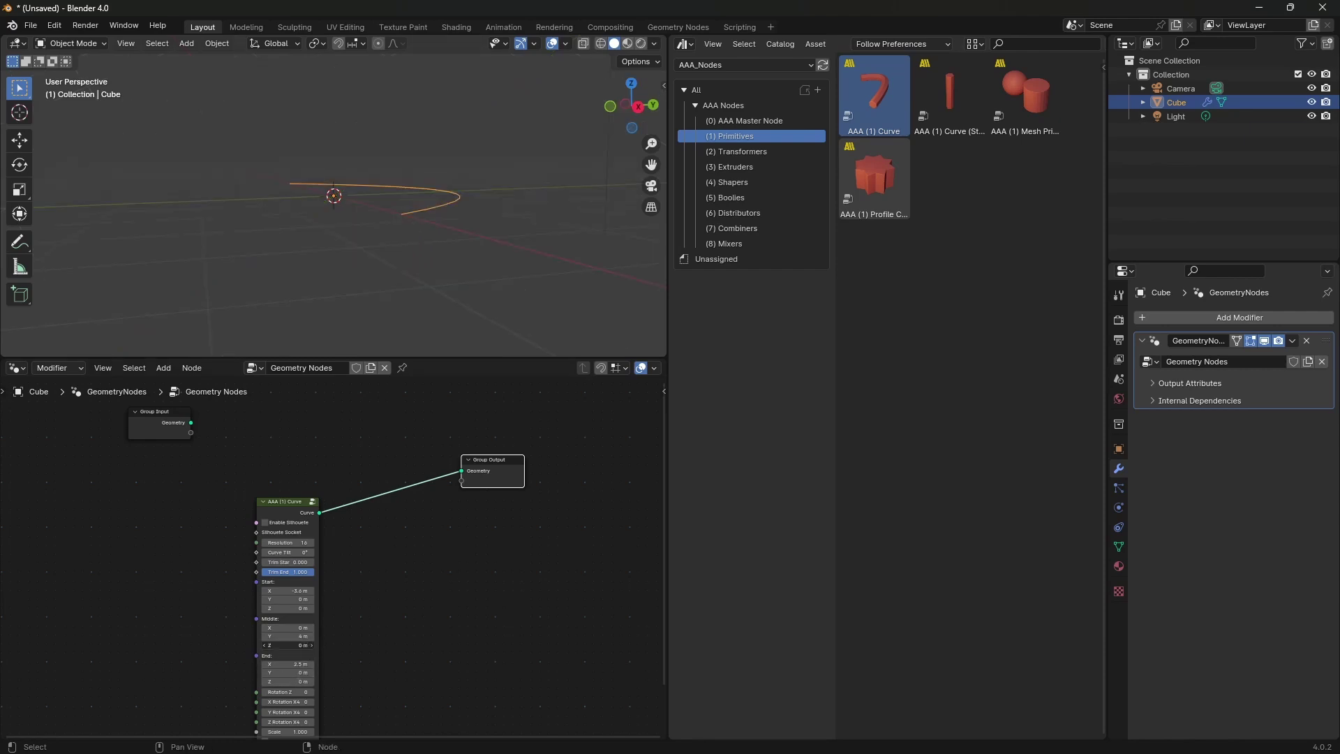
{"action": "left_click_drag", "start_coordinate": [287, 645], "coordinate": [342, 645]}
{"action": "middle_click_drag", "start_coordinate": [273, 236], "coordinate": [399, 257]}
Step: Lower the AAA (1) Curve node's Resolution to 8
{"action": "scroll", "coordinate": [297, 559], "scroll_direction": "up", "scroll_amount": 3}
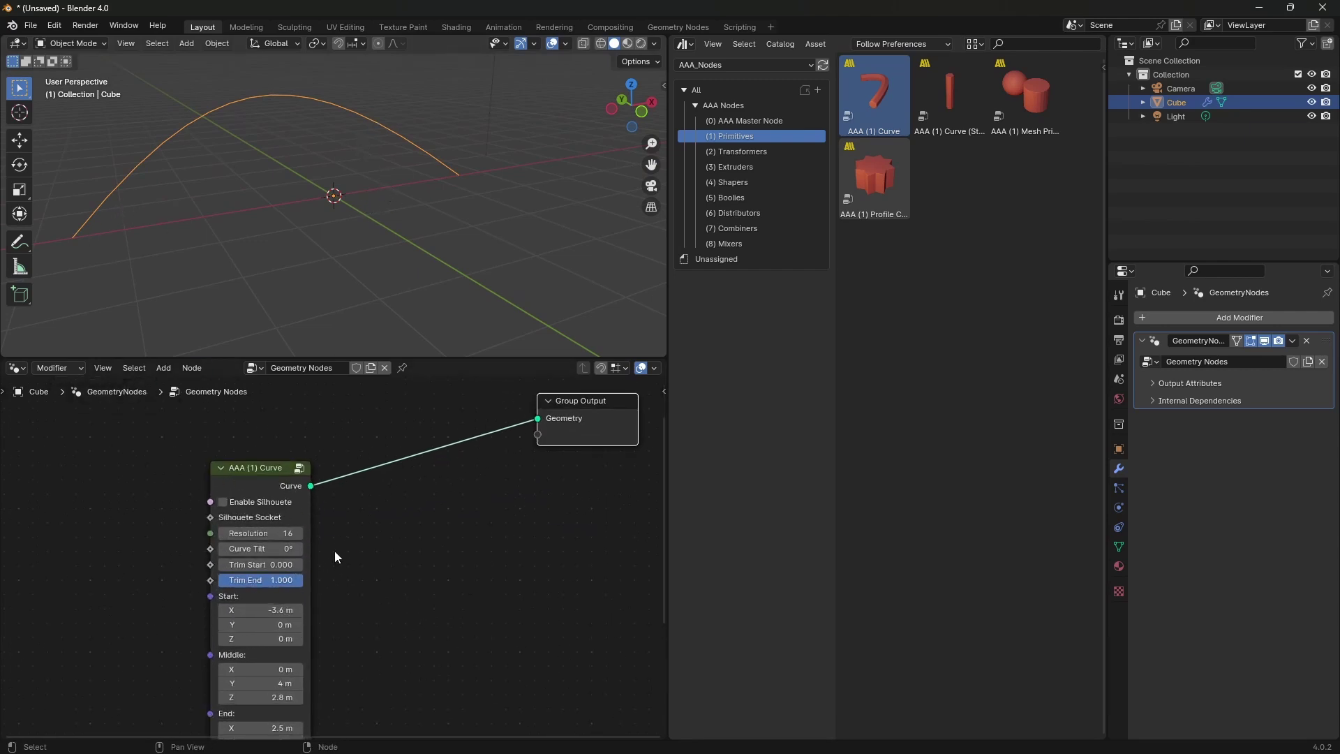
{"action": "left_click_drag", "start_coordinate": [272, 534], "coordinate": [230, 534]}
{"action": "scroll", "coordinate": [404, 559], "scroll_direction": "down", "scroll_amount": 3}
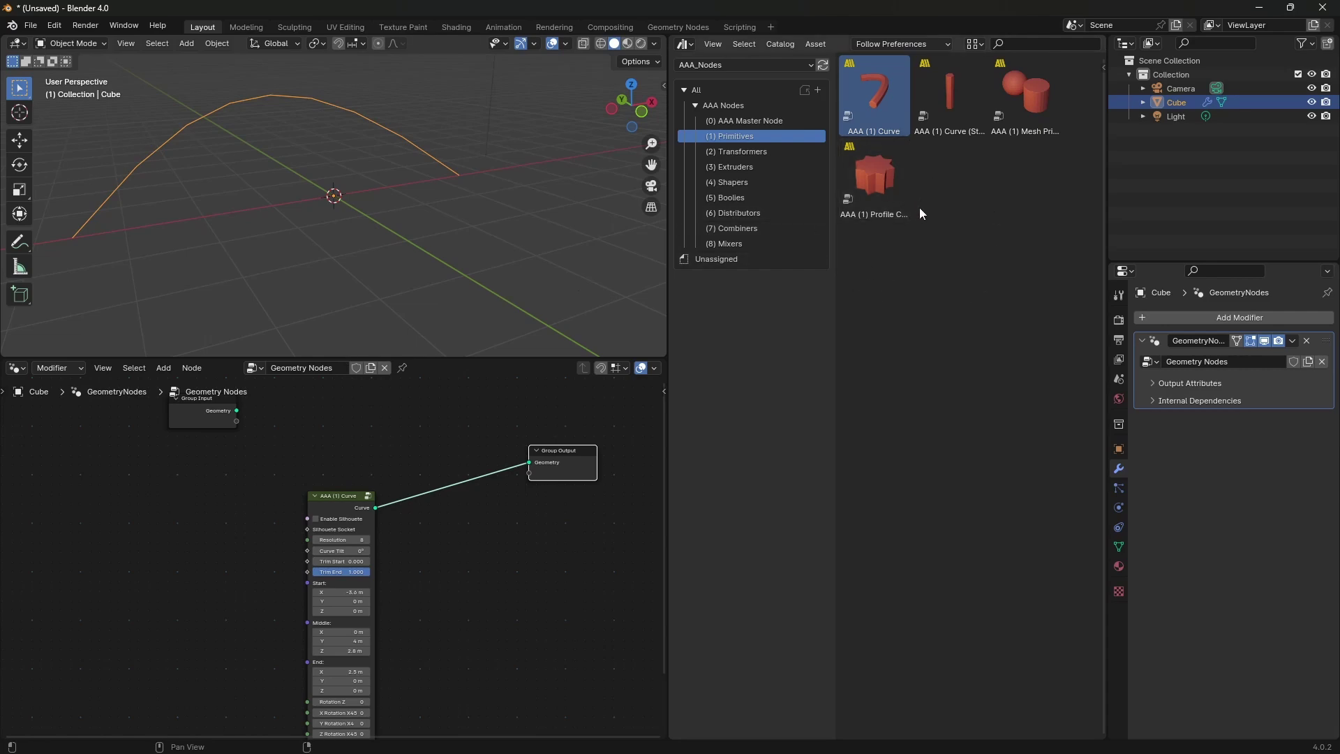
Step: Add the AAA (1) Profile node from the Primitives catalog beside the curve node
{"action": "left_click_drag", "start_coordinate": [884, 182], "coordinate": [269, 635]}
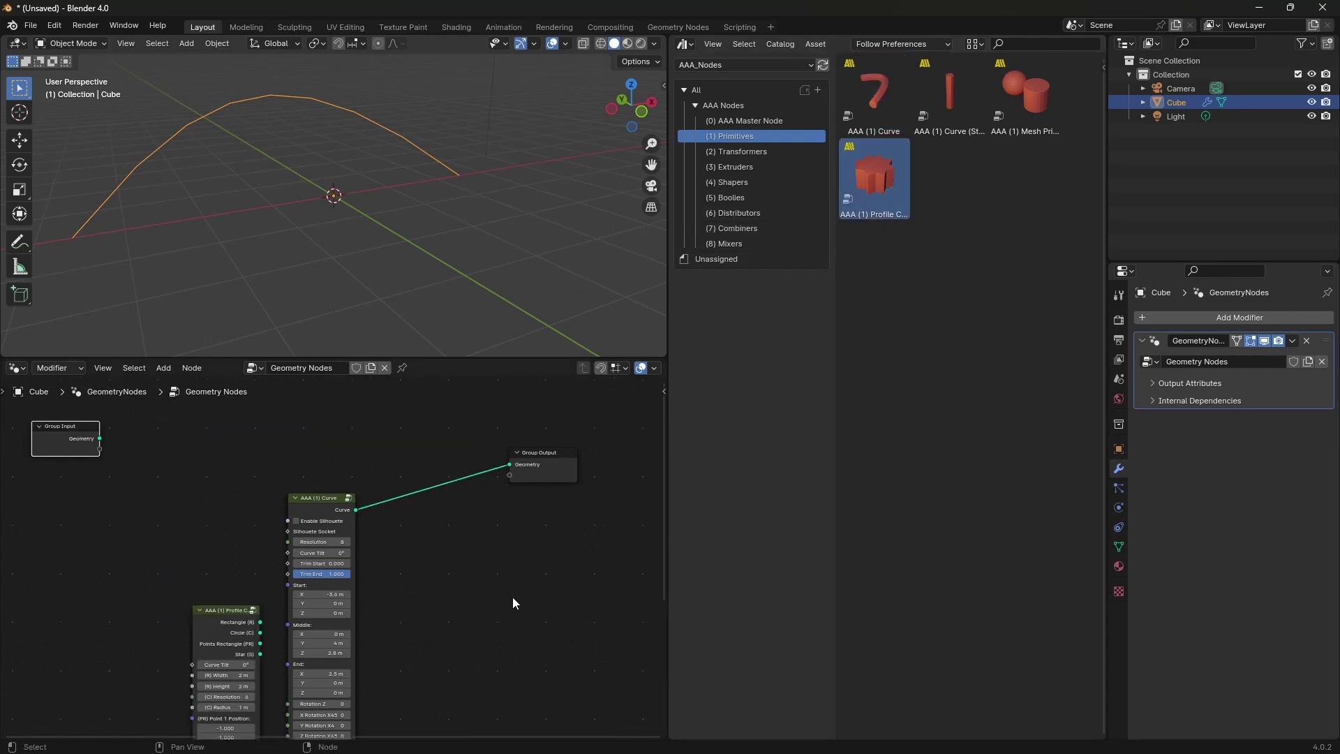
{"action": "middle_click_drag", "start_coordinate": [385, 606], "coordinate": [410, 575]}
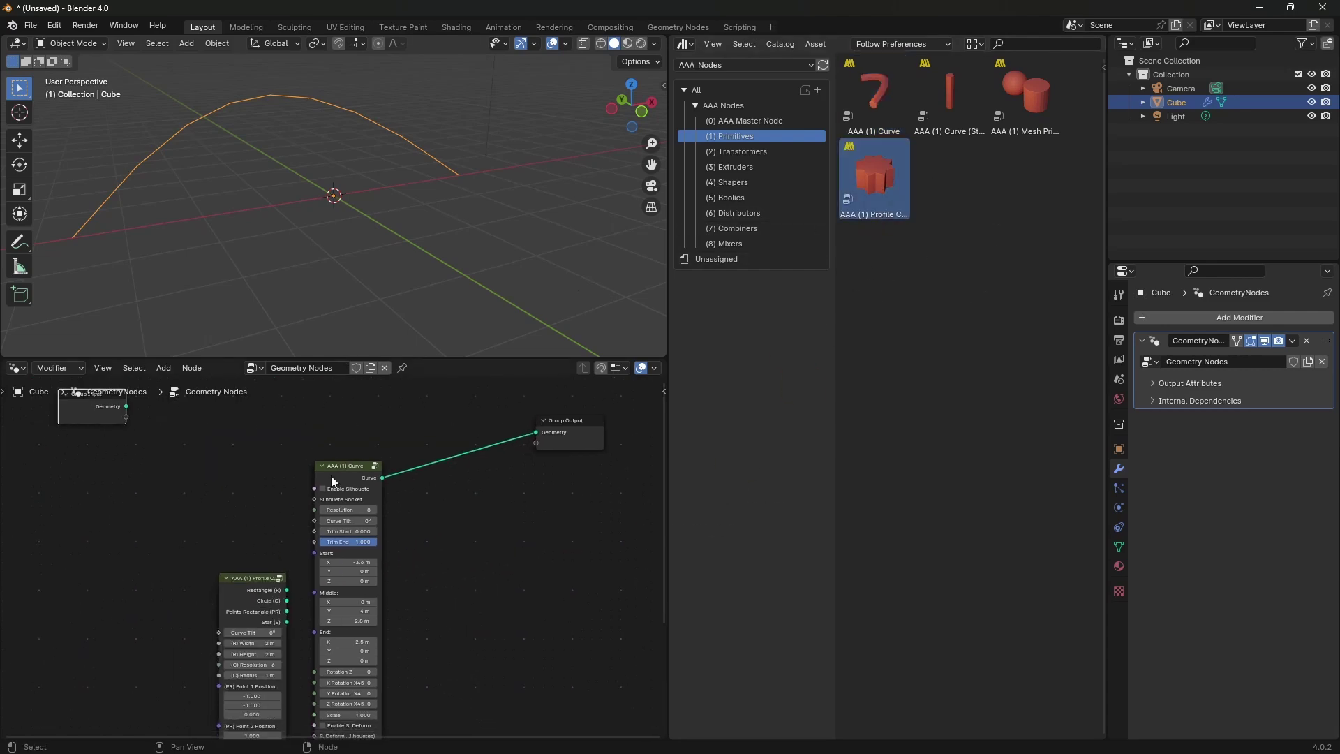
Step: Preview the profile node's Rectangle, Points Rectangle and Star outputs through the Group Output, and undo those connections
{"action": "left_click_drag", "start_coordinate": [248, 579], "coordinate": [511, 465]}
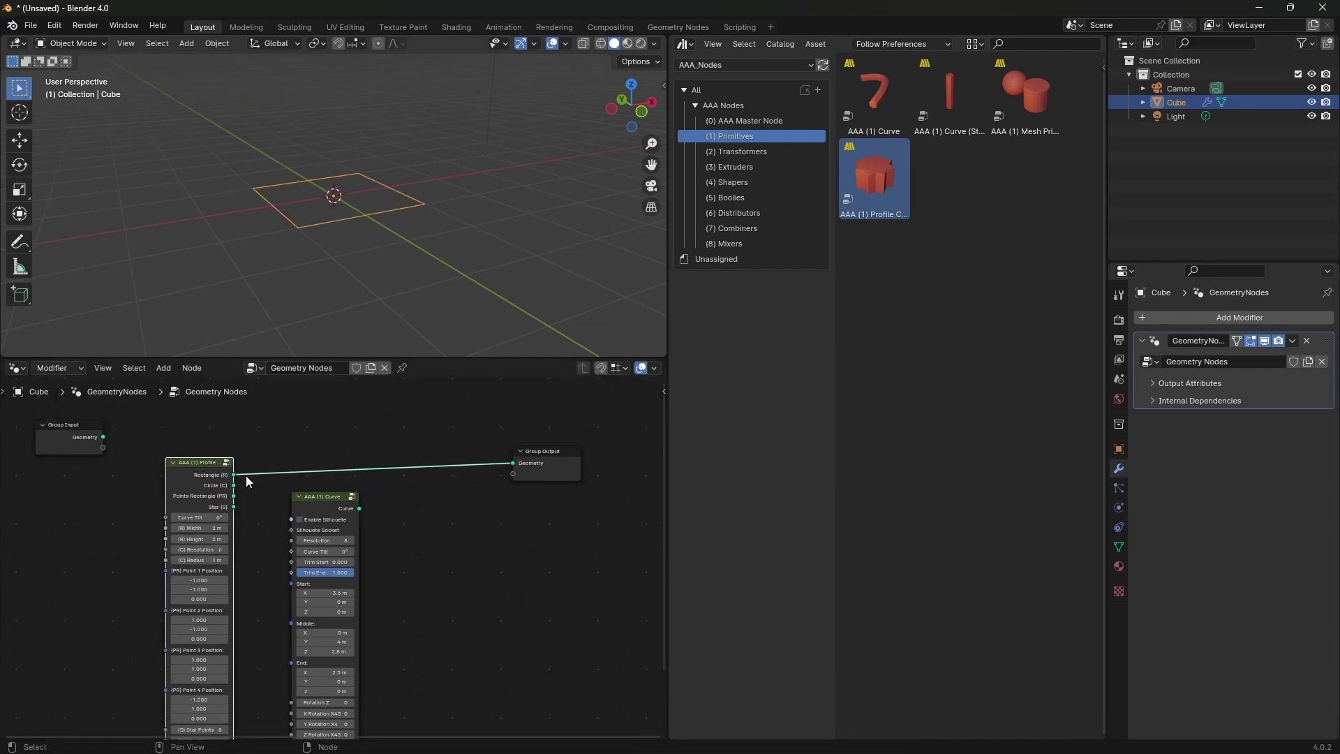
{"action": "left_click_drag", "start_coordinate": [233, 496], "coordinate": [512, 463]}
{"action": "left_click_drag", "start_coordinate": [234, 507], "coordinate": [513, 463]}
{"action": "key", "text": "ctrl+z"}
{"action": "key", "text": "ctrl+z"}
{"action": "middle_click_drag", "start_coordinate": [244, 592], "coordinate": [241, 541]}
{"action": "middle_click_drag", "start_coordinate": [251, 495], "coordinate": [265, 574]}
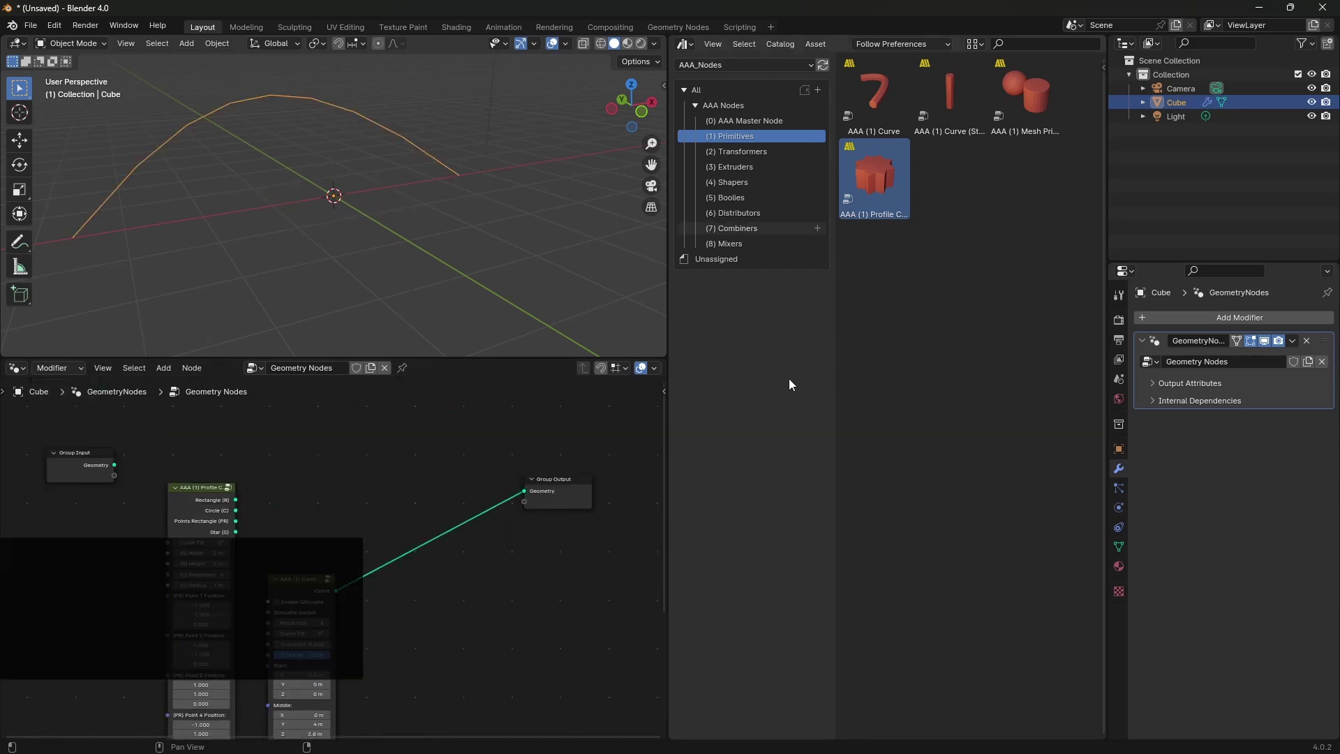
Step: Insert the Extruders catalog's AAA (3) Curve M… node between the curve and Group Output, and connect the profile's Rectangle output to its Profile Curve Socket
{"action": "left_click", "coordinate": [737, 169]}
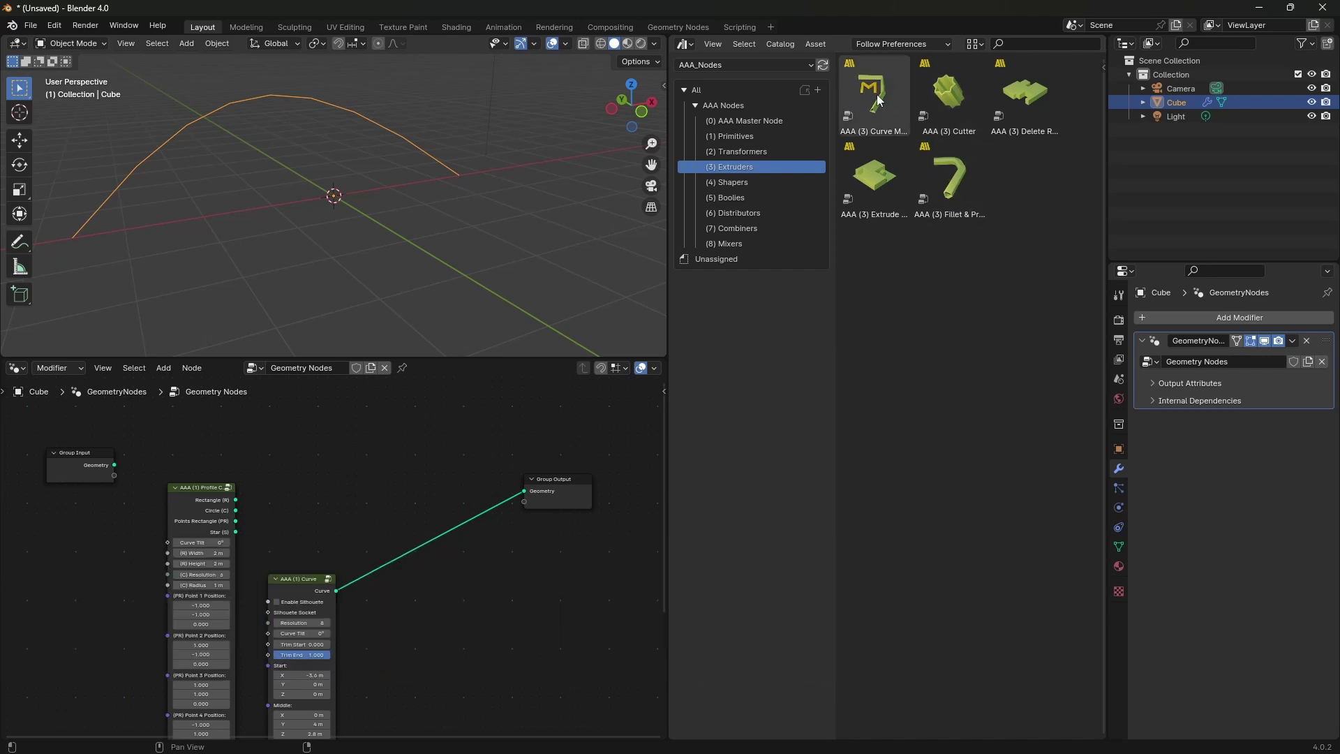
{"action": "left_click_drag", "start_coordinate": [877, 100], "coordinate": [490, 553]}
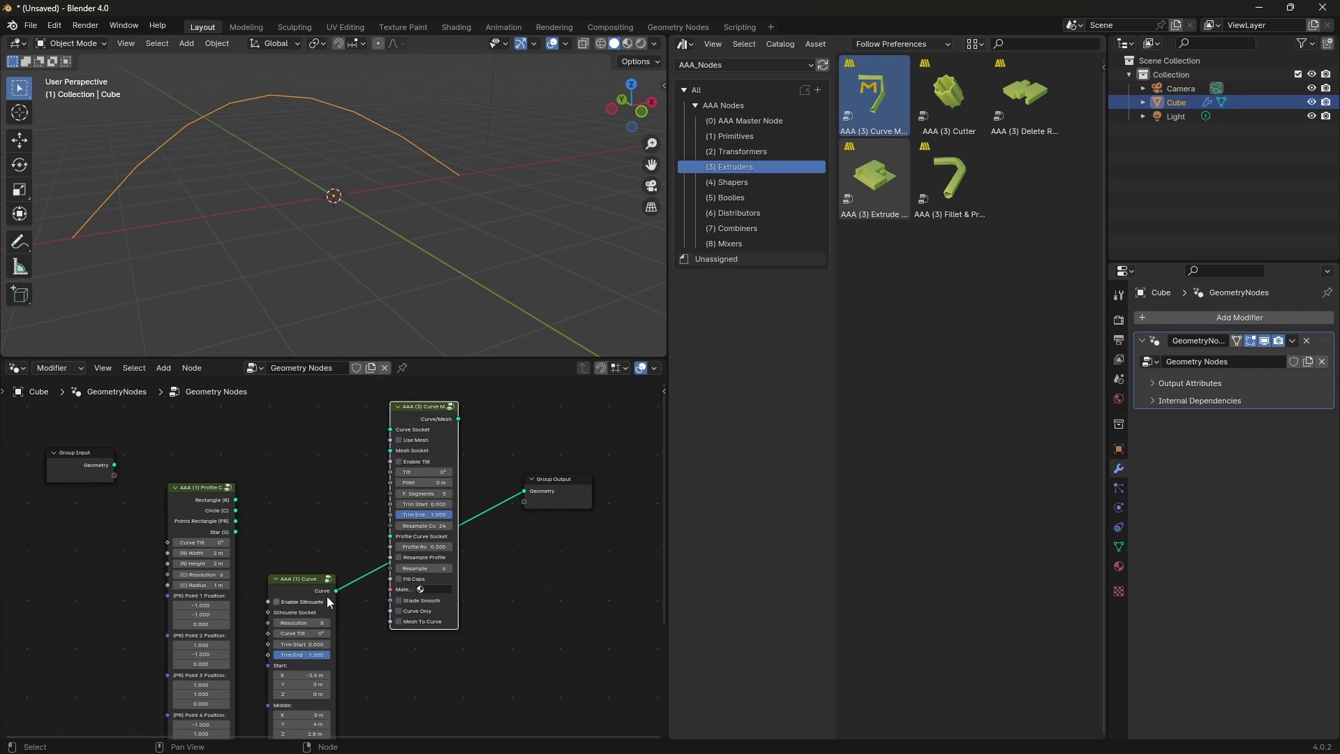
{"action": "left_click_drag", "start_coordinate": [393, 459], "coordinate": [420, 519]}
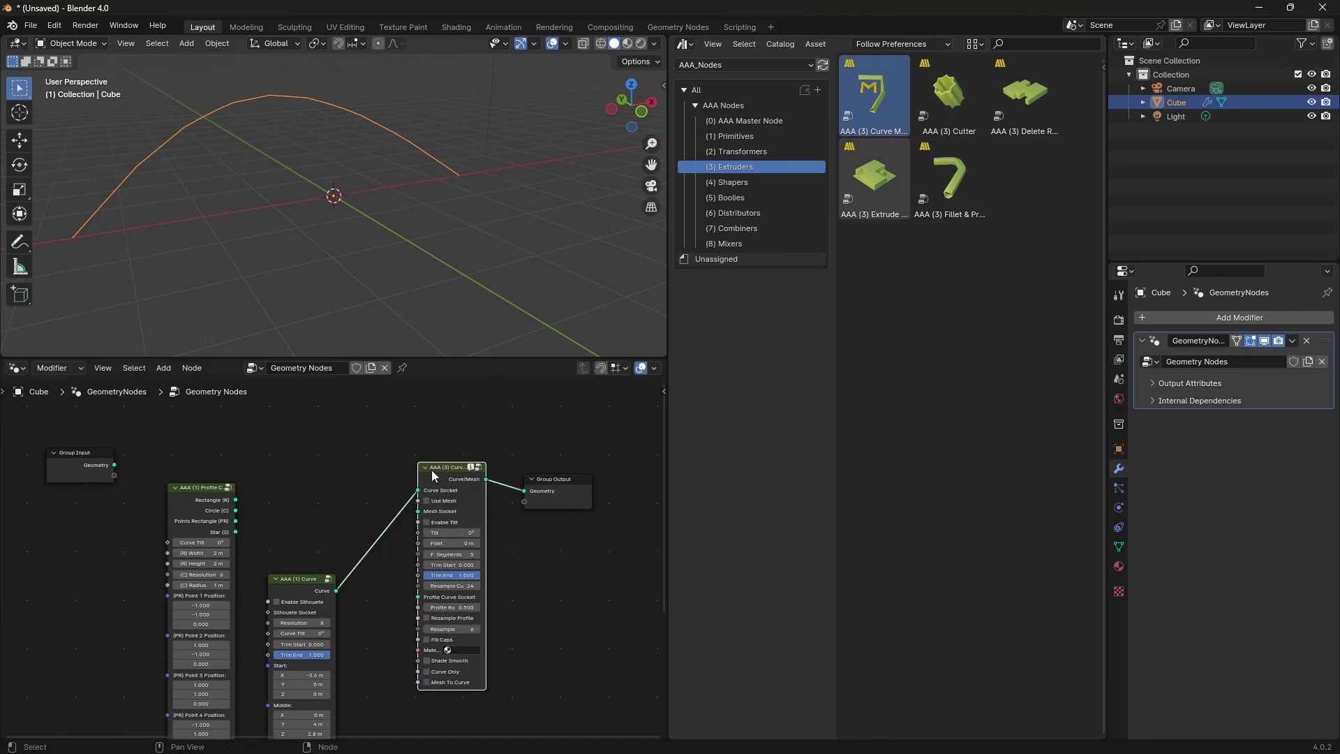
{"action": "left_click_drag", "start_coordinate": [433, 471], "coordinate": [419, 482]}
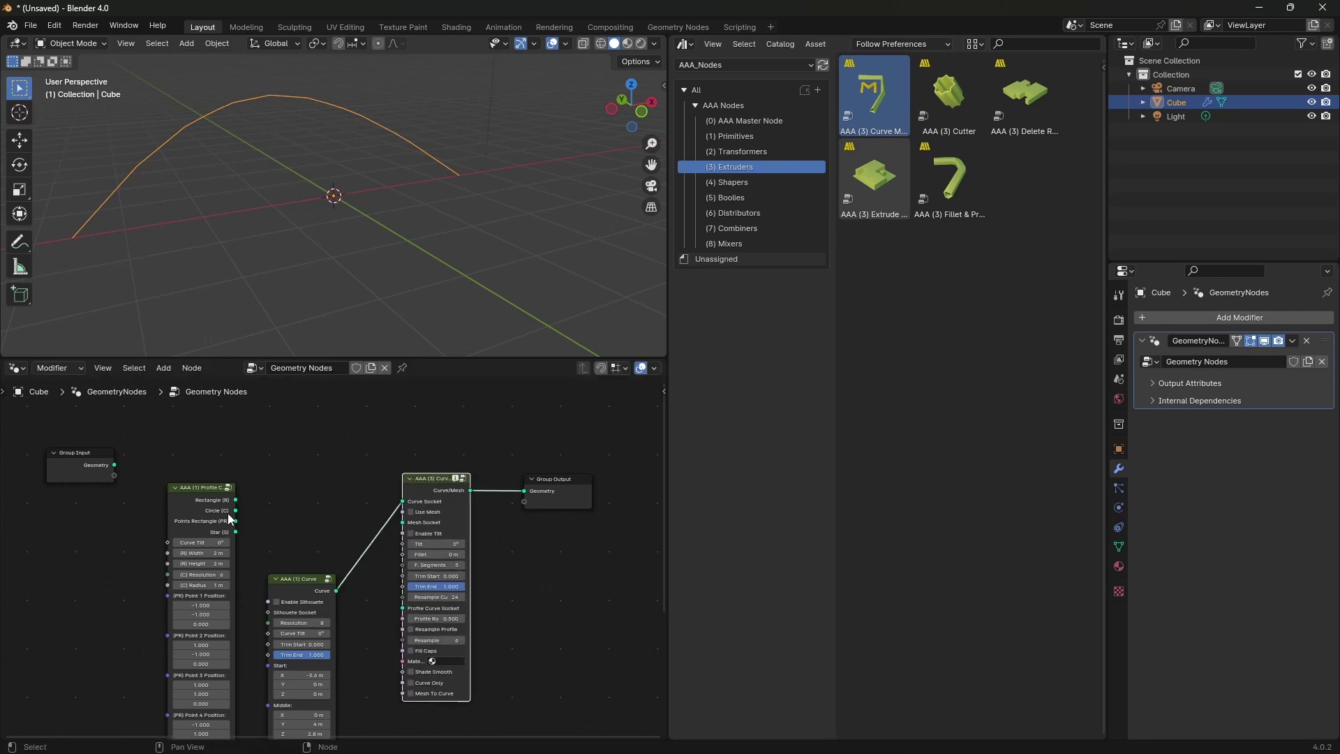
{"action": "left_click_drag", "start_coordinate": [236, 500], "coordinate": [405, 608]}
{"action": "middle_click_drag", "start_coordinate": [403, 110], "coordinate": [316, 219]}
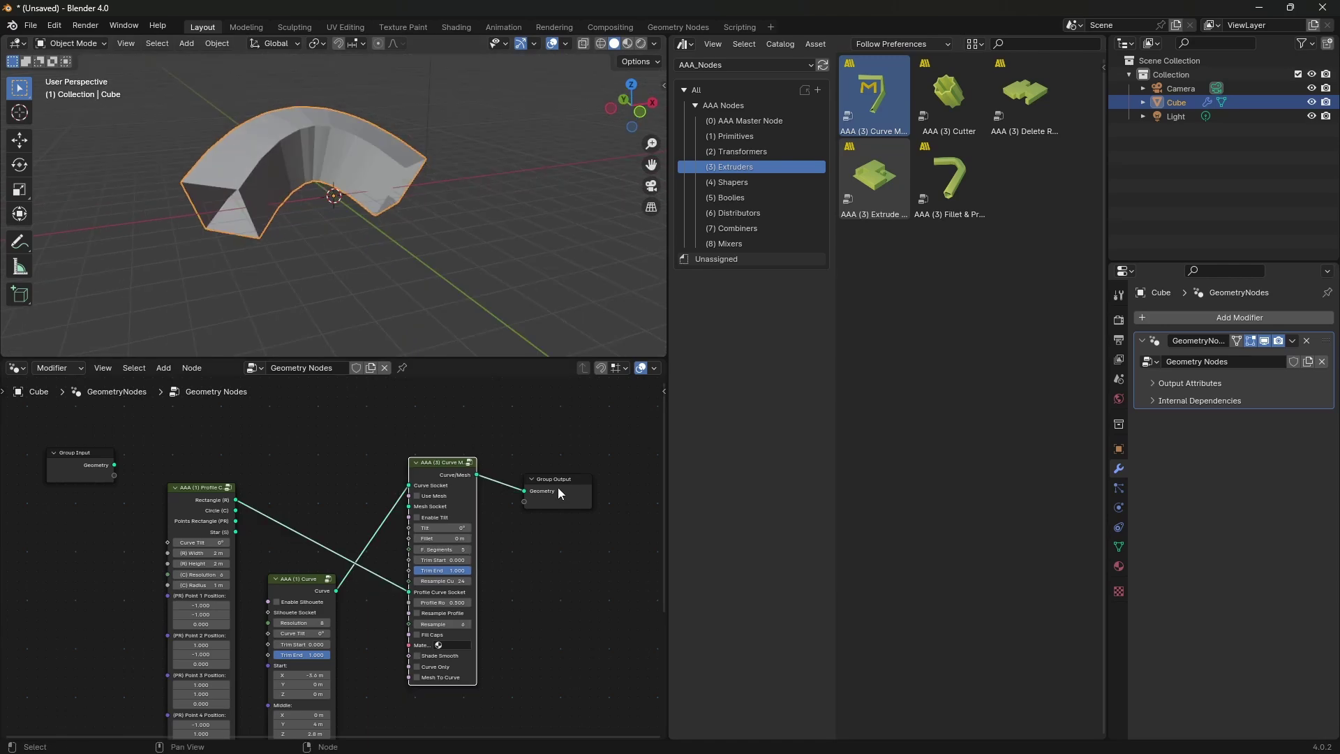
Step: Reposition the Group Output and extruder nodes, then enable the extruder's Tilt and set it to 21.9°
{"action": "left_click_drag", "start_coordinate": [559, 488], "coordinate": [580, 480]}
{"action": "mouse_move", "coordinate": [444, 462]}
{"action": "left_mouse_down"}
{"action": "mouse_move", "coordinate": [474, 454]}
{"action": "mouse_move", "coordinate": [441, 454]}
{"action": "mouse_move", "coordinate": [451, 465]}
{"action": "left_mouse_up"}
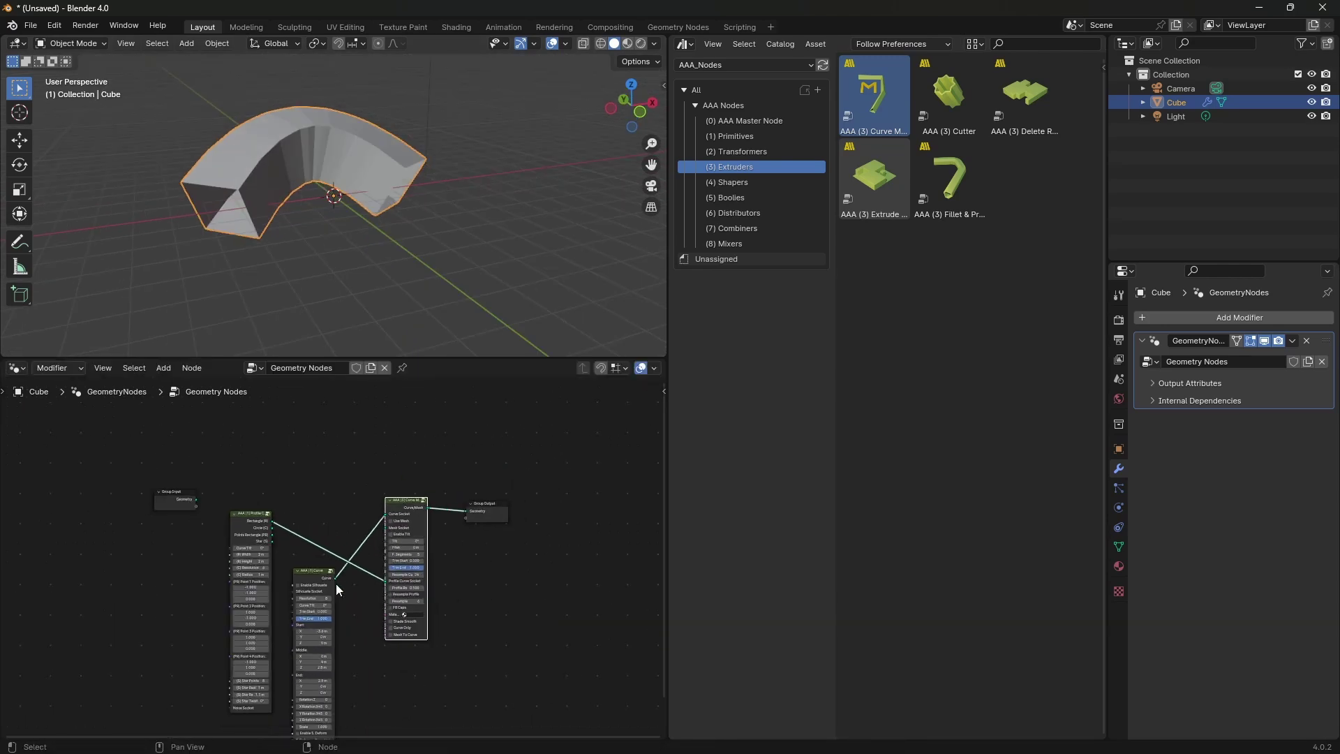
{"action": "scroll", "coordinate": [568, 546], "scroll_direction": "up", "scroll_amount": 2}
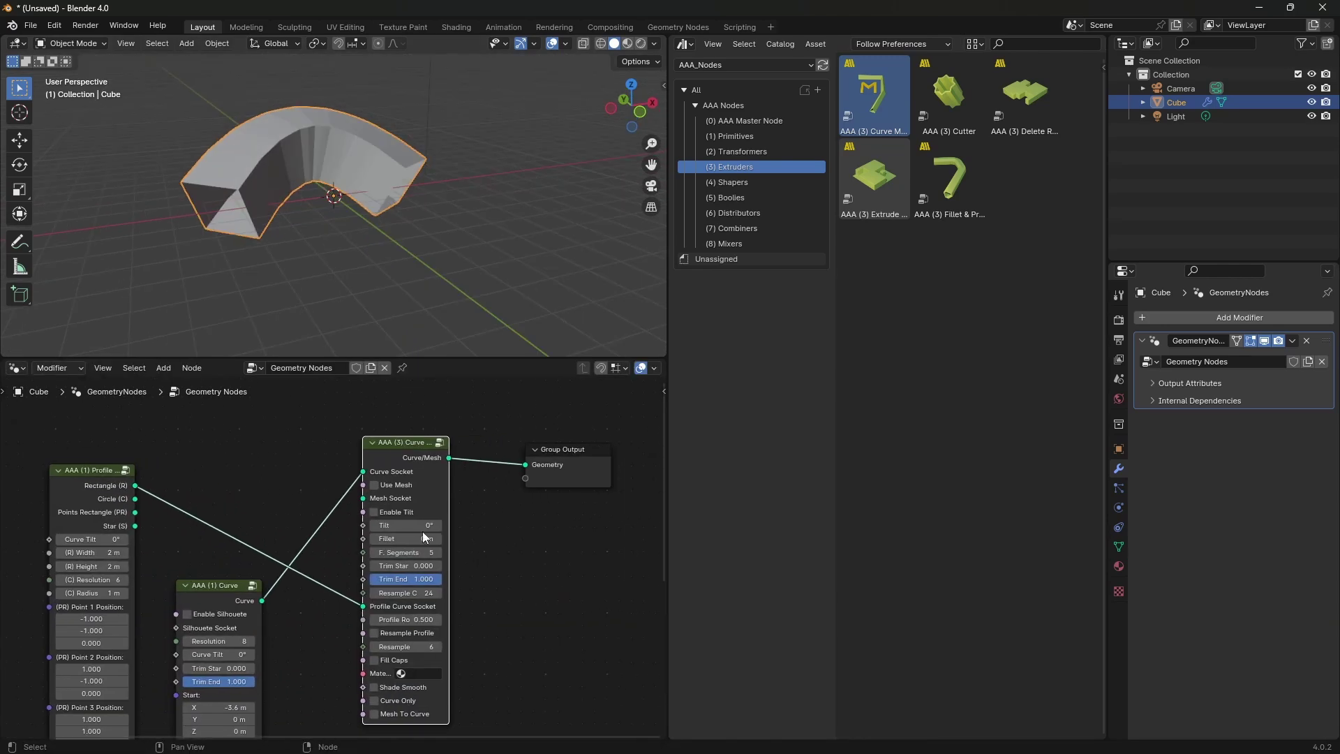
{"action": "left_click", "coordinate": [374, 512]}
{"action": "left_click_drag", "start_coordinate": [380, 525], "coordinate": [433, 525]}
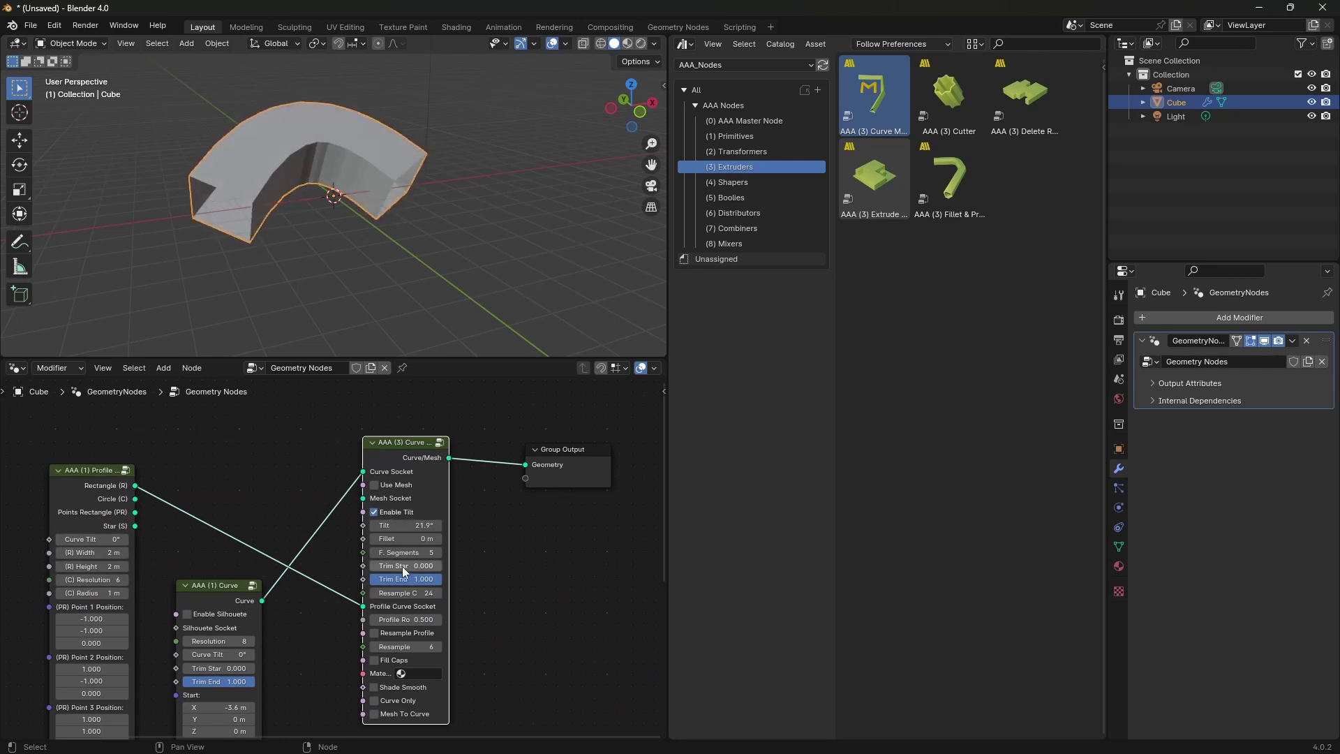
{"action": "mouse_move", "coordinate": [404, 569]}
{"action": "left_mouse_down"}
{"action": "mouse_move", "coordinate": [438, 565]}
{"action": "mouse_move", "coordinate": [382, 565]}
{"action": "left_mouse_up"}
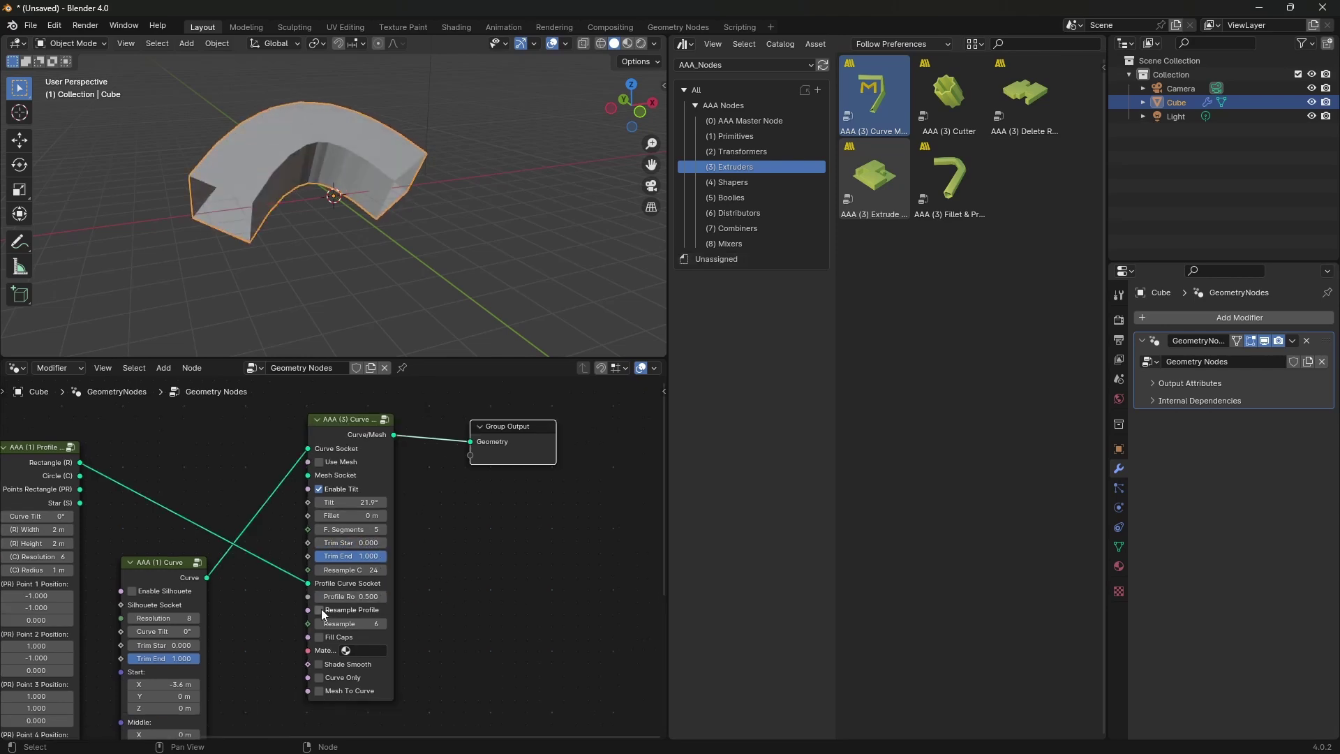
Step: Enable Resample Profile on the extruder node and lower its profile Resample count to 3
{"action": "left_click", "coordinate": [321, 609]}
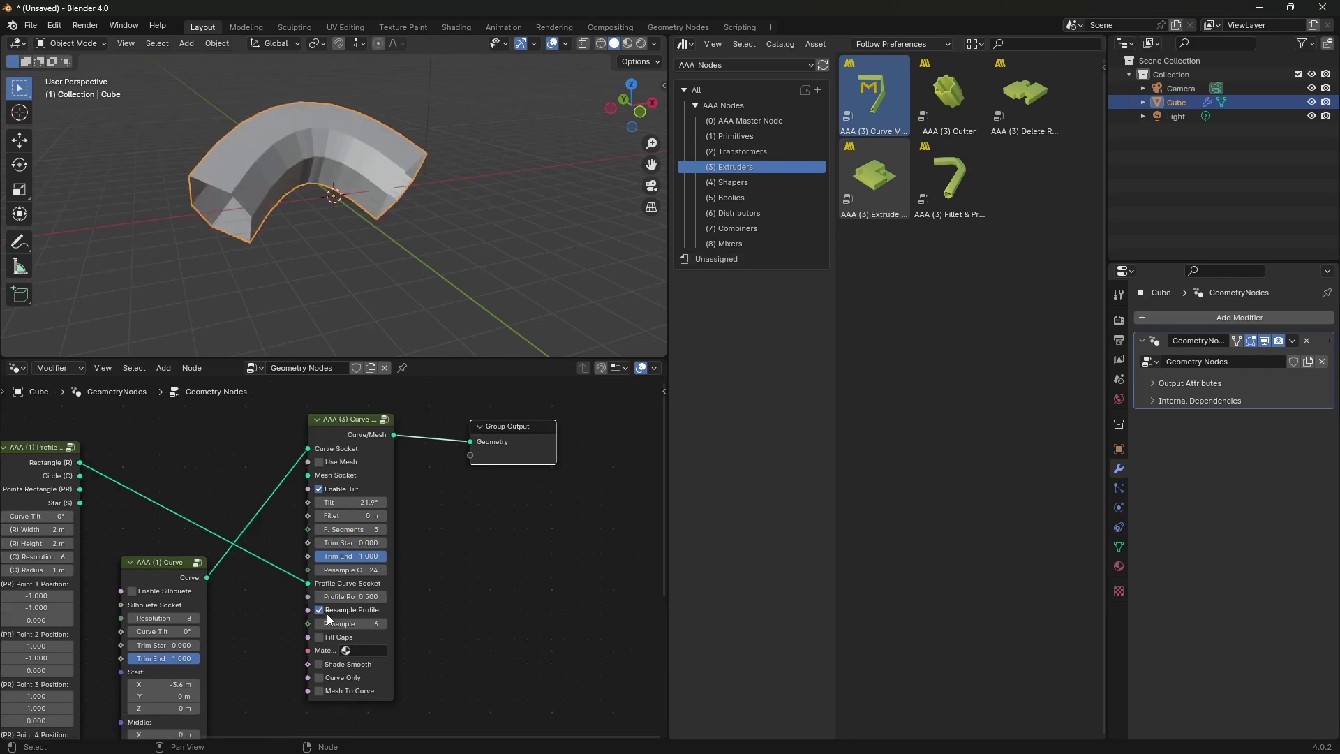
{"action": "left_click_drag", "start_coordinate": [348, 623], "coordinate": [331, 624]}
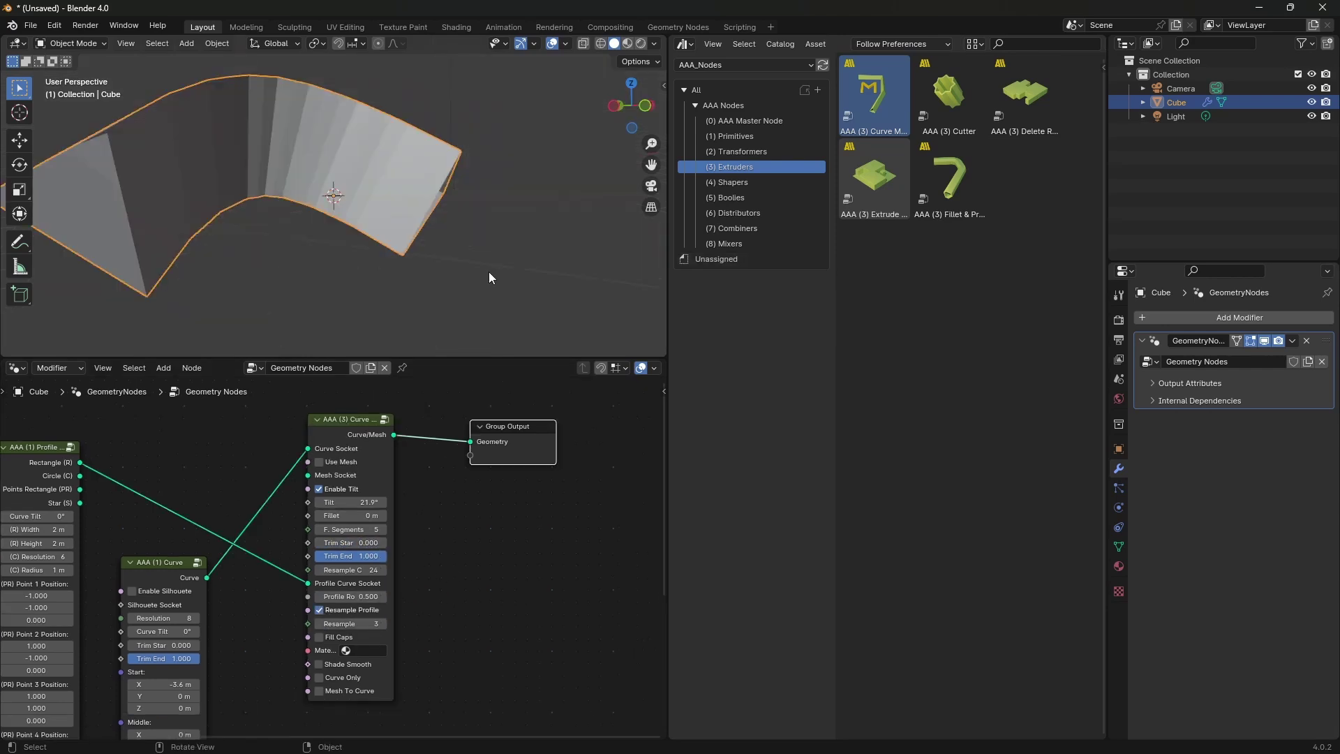
{"action": "scroll", "coordinate": [490, 268], "scroll_direction": "down", "scroll_amount": 1}
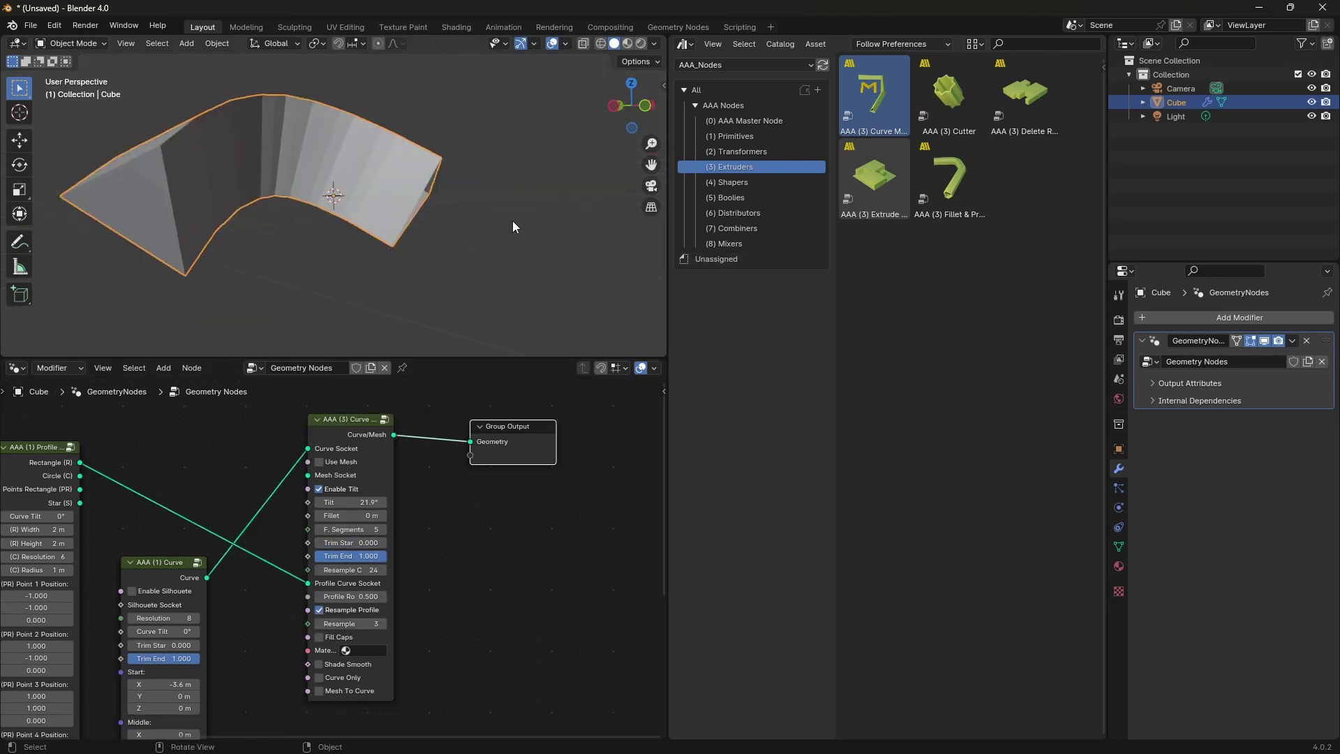
{"action": "scroll", "coordinate": [505, 222], "scroll_direction": "up", "scroll_amount": 1}
{"action": "middle_click_drag", "start_coordinate": [506, 222], "coordinate": [343, 245]}
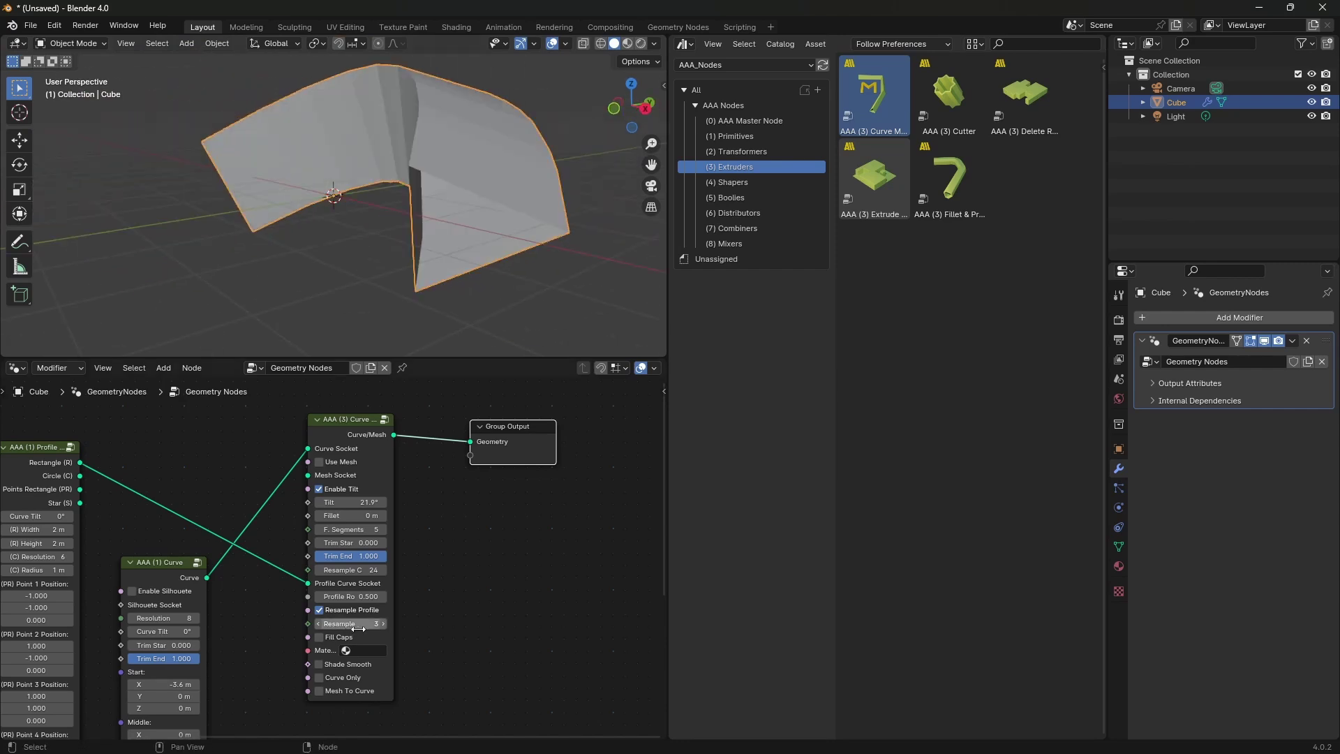
Step: Try a higher profile Resample count on the extruder node and undo the change
{"action": "left_click_drag", "start_coordinate": [358, 629], "coordinate": [419, 629]}
{"action": "left_click_drag", "start_coordinate": [418, 629], "coordinate": [423, 629]}
{"action": "left_click", "coordinate": [315, 636]}
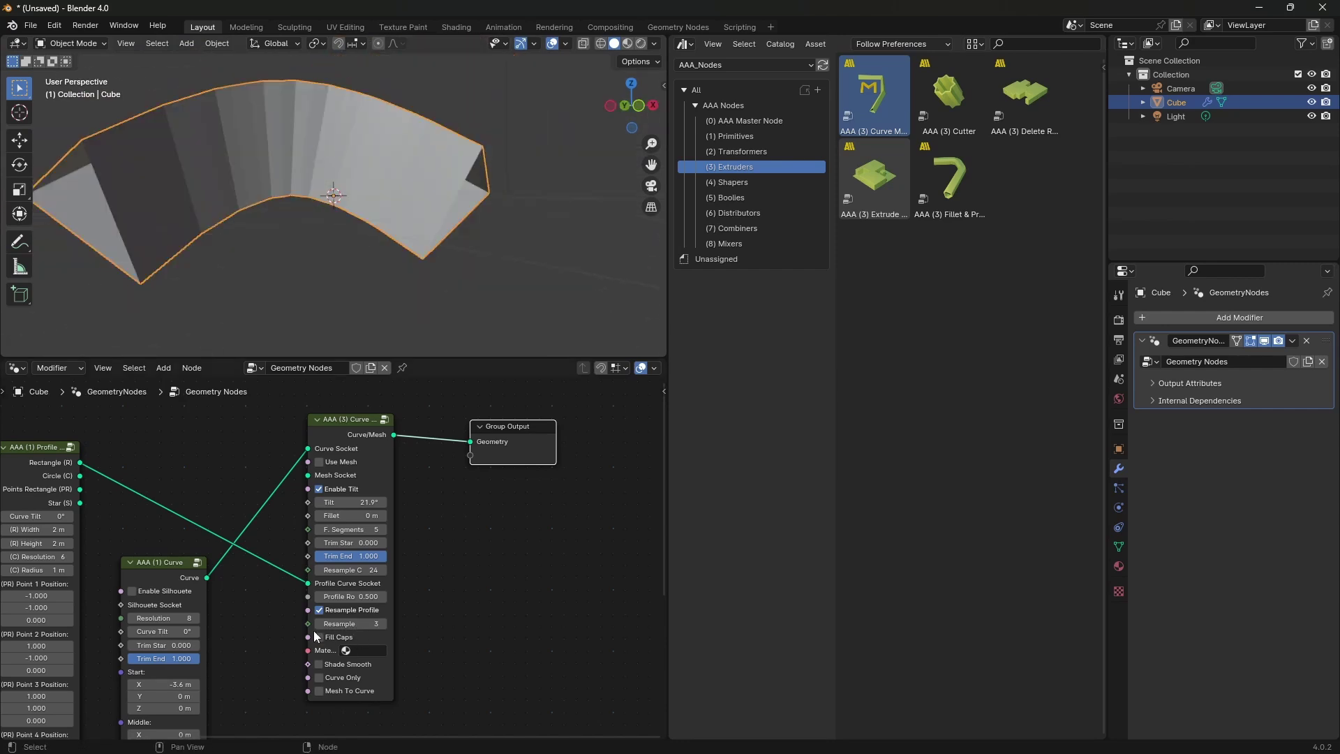
{"action": "scroll", "coordinate": [375, 181], "scroll_direction": "down", "scroll_amount": 2}
{"action": "key", "text": "ctrl+z"}
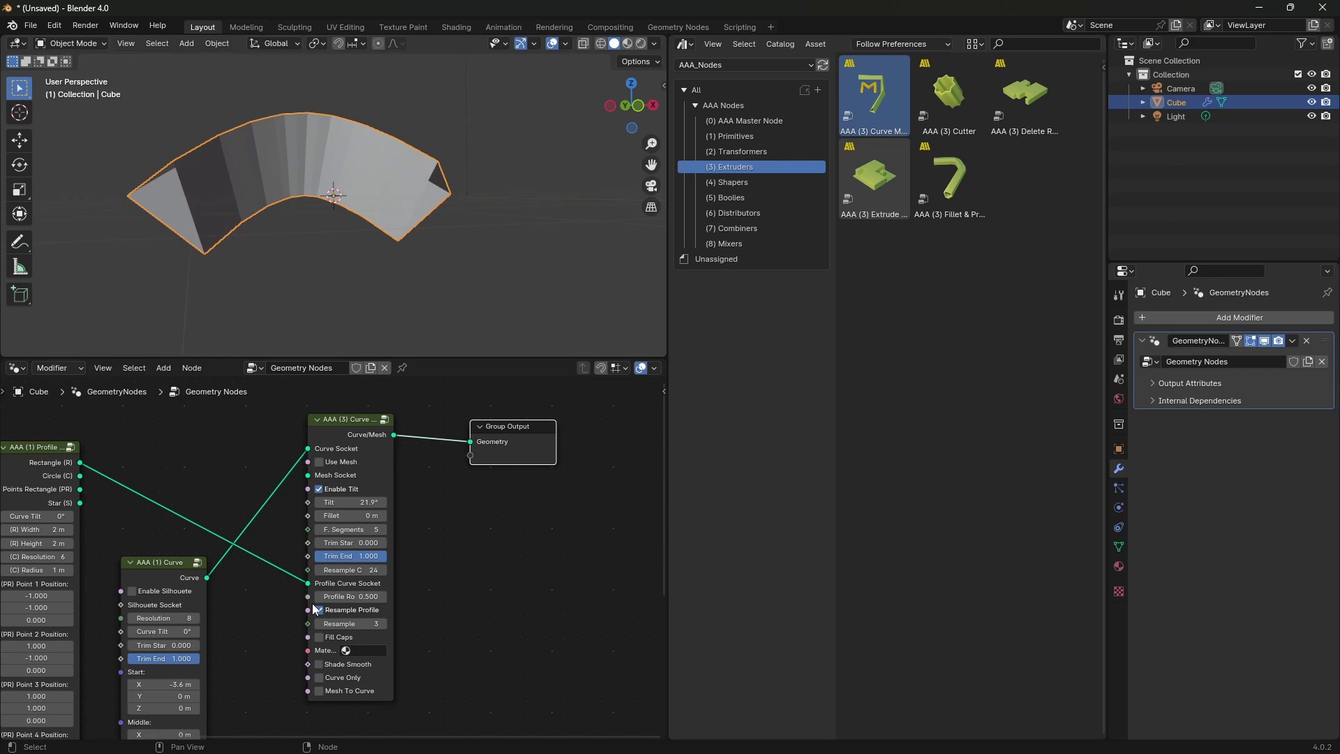
Step: Enable Fill Caps on the extruder node and inspect the ends of the curved mesh
{"action": "left_click", "coordinate": [319, 637]}
{"action": "middle_click_drag", "start_coordinate": [408, 290], "coordinate": [272, 300]}
{"action": "scroll", "coordinate": [338, 232], "scroll_direction": "up", "scroll_amount": 2}
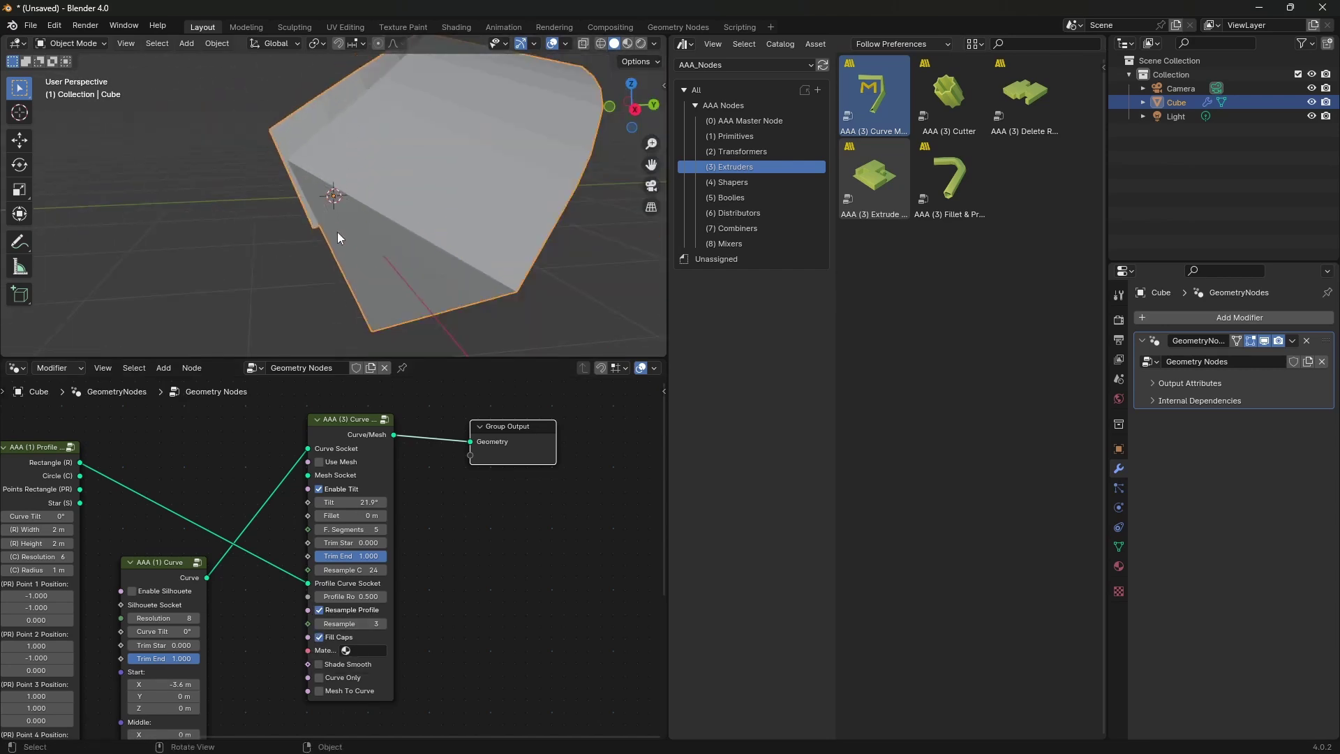
{"action": "scroll", "coordinate": [335, 537], "scroll_direction": "down", "scroll_amount": 3}
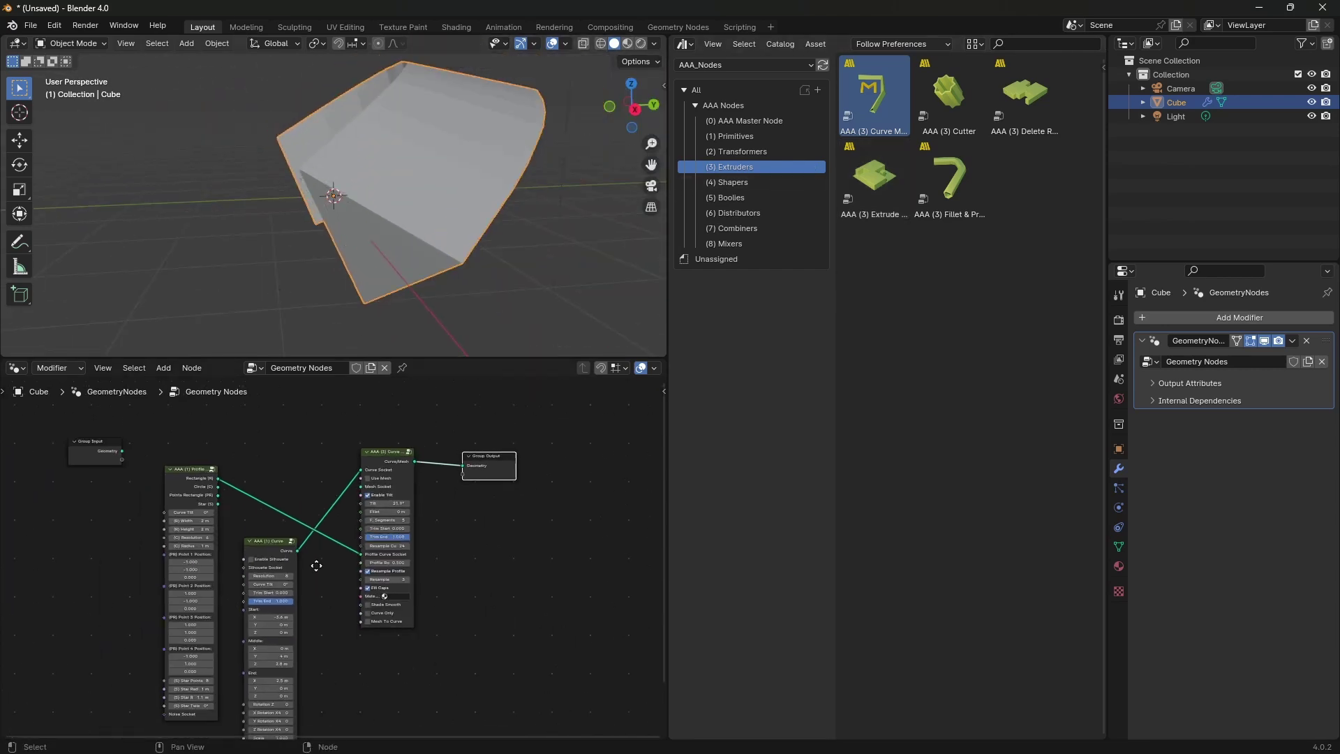
Step: Add the AAA (1) Curve (St… node from the Primitives catalog and connect its Curve output to the extruder's Curve Socket
{"action": "left_click", "coordinate": [736, 137]}
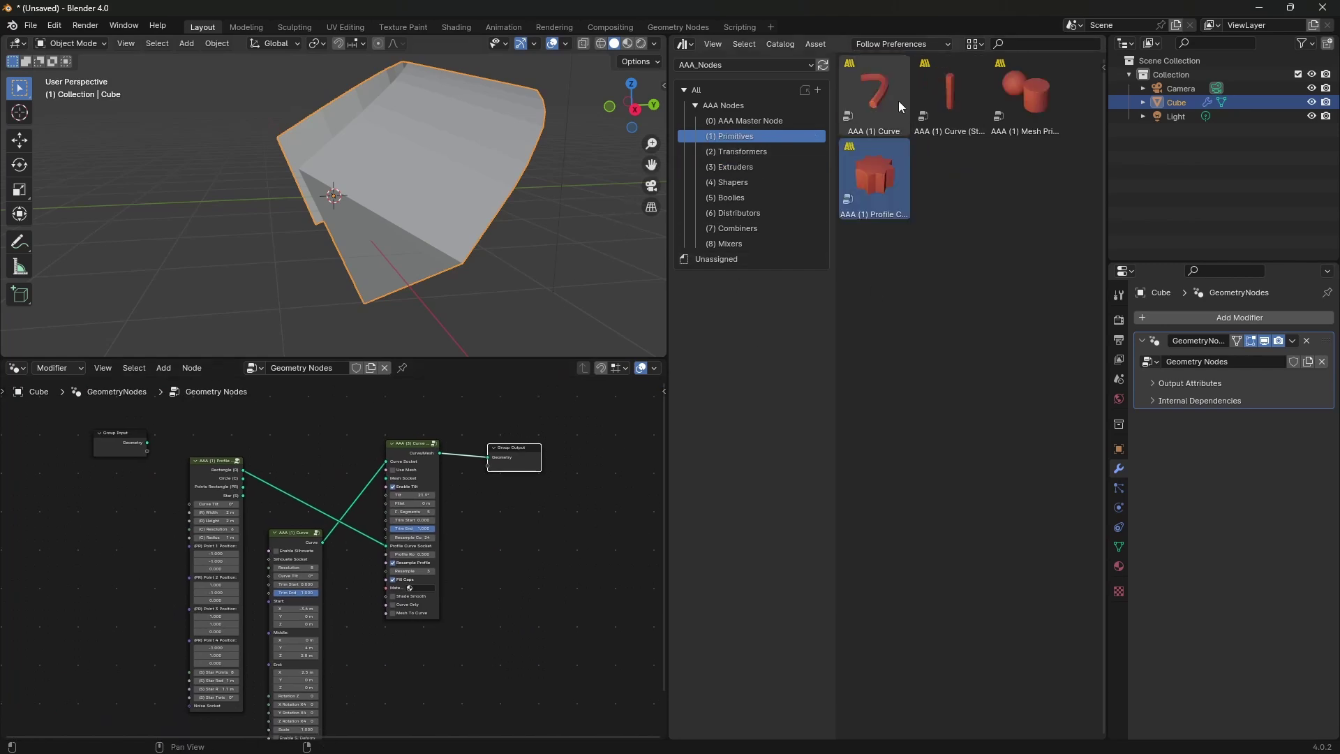
{"action": "left_click_drag", "start_coordinate": [953, 96], "coordinate": [112, 571]}
{"action": "scroll", "coordinate": [361, 250], "scroll_direction": "down", "scroll_amount": 3}
{"action": "middle_click_drag", "start_coordinate": [362, 249], "coordinate": [447, 236]}
{"action": "left_click_drag", "start_coordinate": [153, 580], "coordinate": [386, 461]}
{"action": "middle_click_drag", "start_coordinate": [362, 177], "coordinate": [349, 202]}
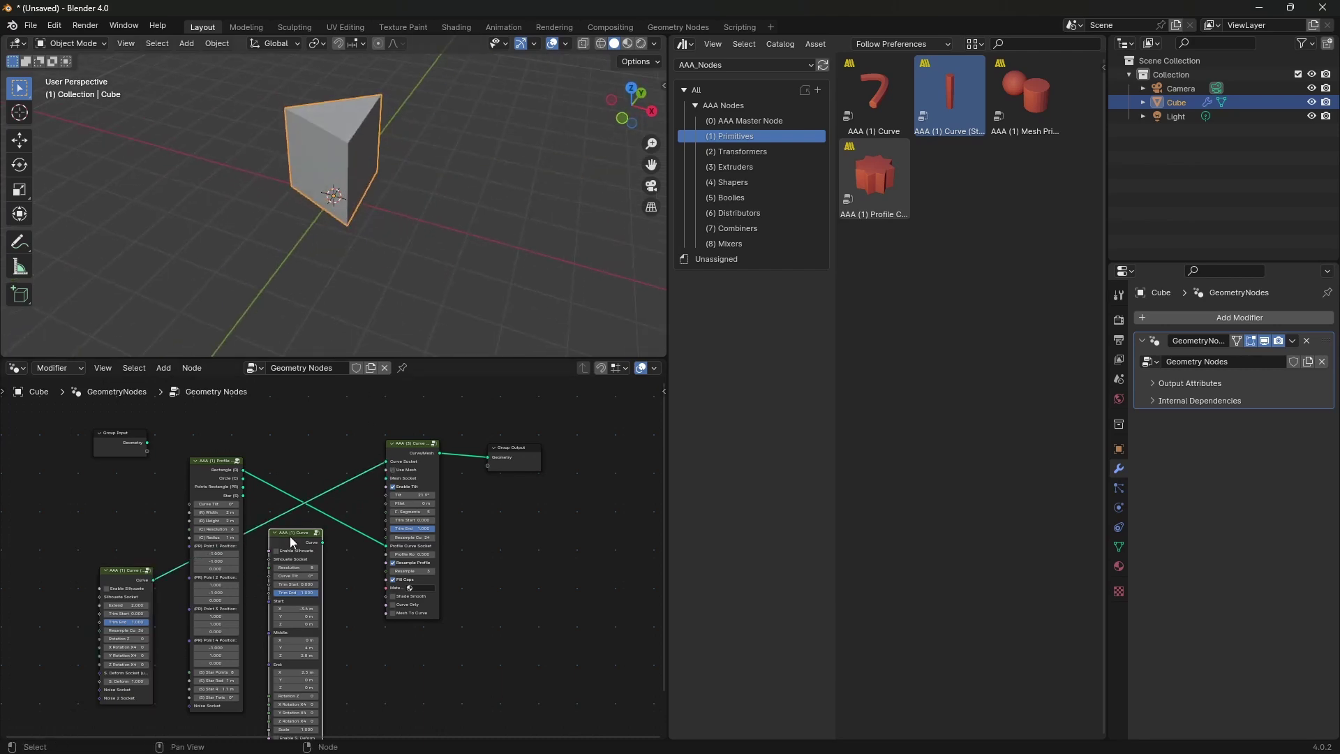
Step: Move the old curve node down and the straight curve node up, and set the straight curve's Extend to 5.5
{"action": "left_click_drag", "start_coordinate": [291, 536], "coordinate": [286, 624]}
{"action": "left_click_drag", "start_coordinate": [110, 576], "coordinate": [272, 425]}
{"action": "scroll", "coordinate": [326, 469], "scroll_direction": "up", "scroll_amount": 2}
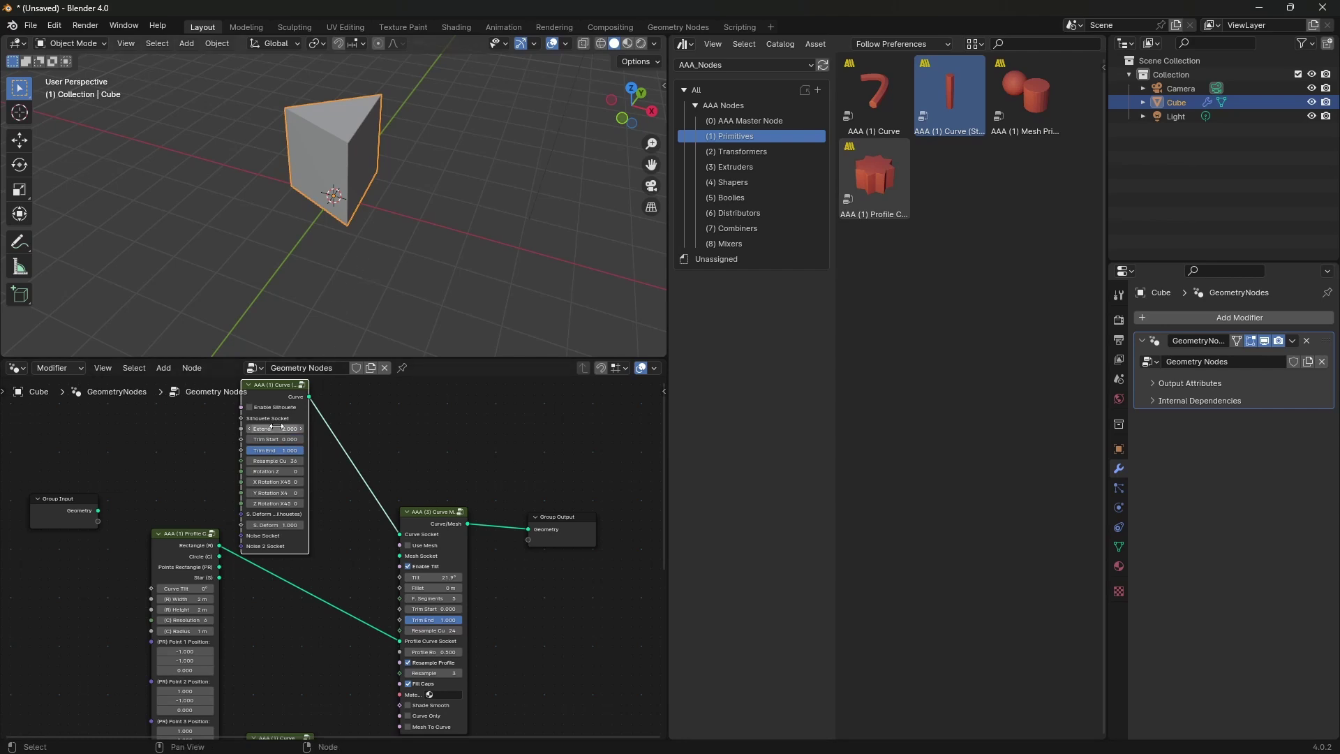
{"action": "left_click_drag", "start_coordinate": [276, 428], "coordinate": [314, 429]}
{"action": "scroll", "coordinate": [283, 132], "scroll_direction": "down", "scroll_amount": 3}
{"action": "middle_click_drag", "start_coordinate": [241, 314], "coordinate": [344, 282]}
Step: Move the profile and Group Input nodes away to clear space beside the straight curve node
{"action": "left_click_drag", "start_coordinate": [233, 645], "coordinate": [217, 718]}
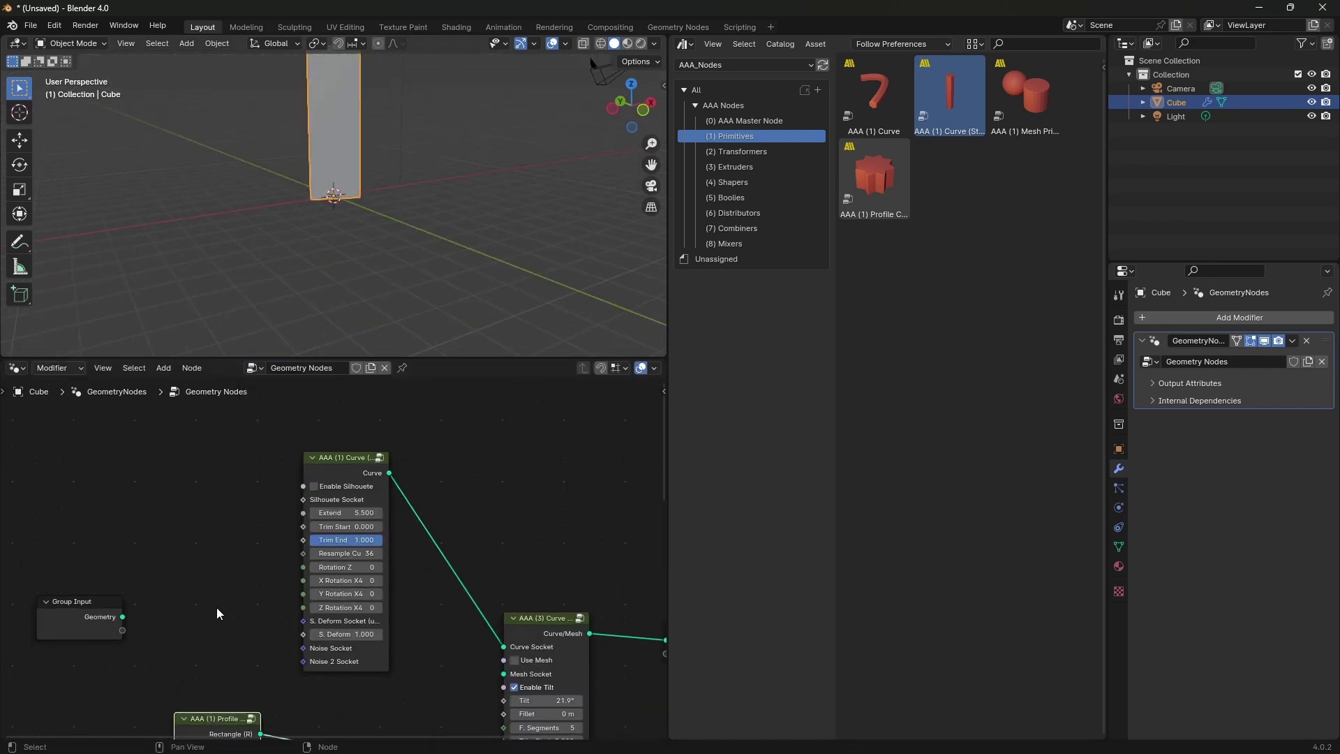
{"action": "middle_click_drag", "start_coordinate": [216, 613], "coordinate": [237, 623]}
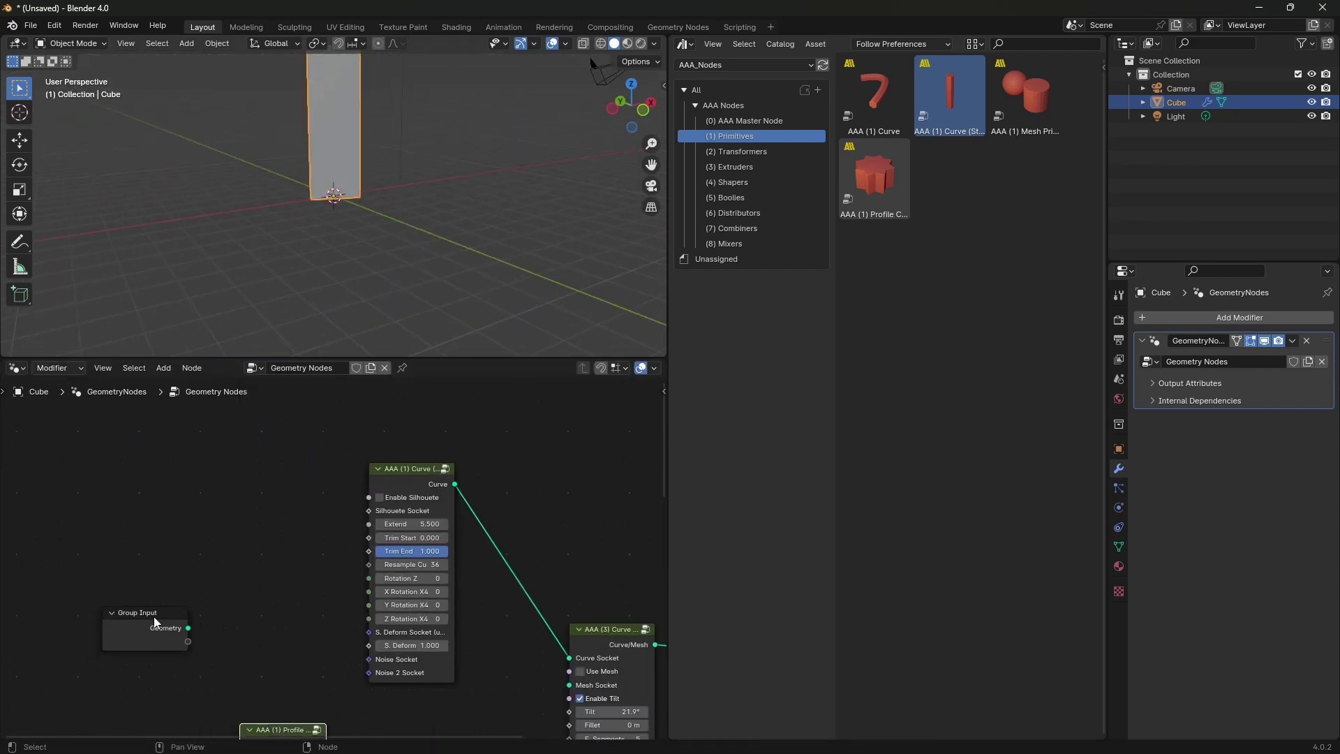
{"action": "left_click_drag", "start_coordinate": [135, 614], "coordinate": [41, 614]}
{"action": "middle_click_drag", "start_coordinate": [265, 529], "coordinate": [272, 592]}
{"action": "left_click_drag", "start_coordinate": [401, 550], "coordinate": [417, 543]}
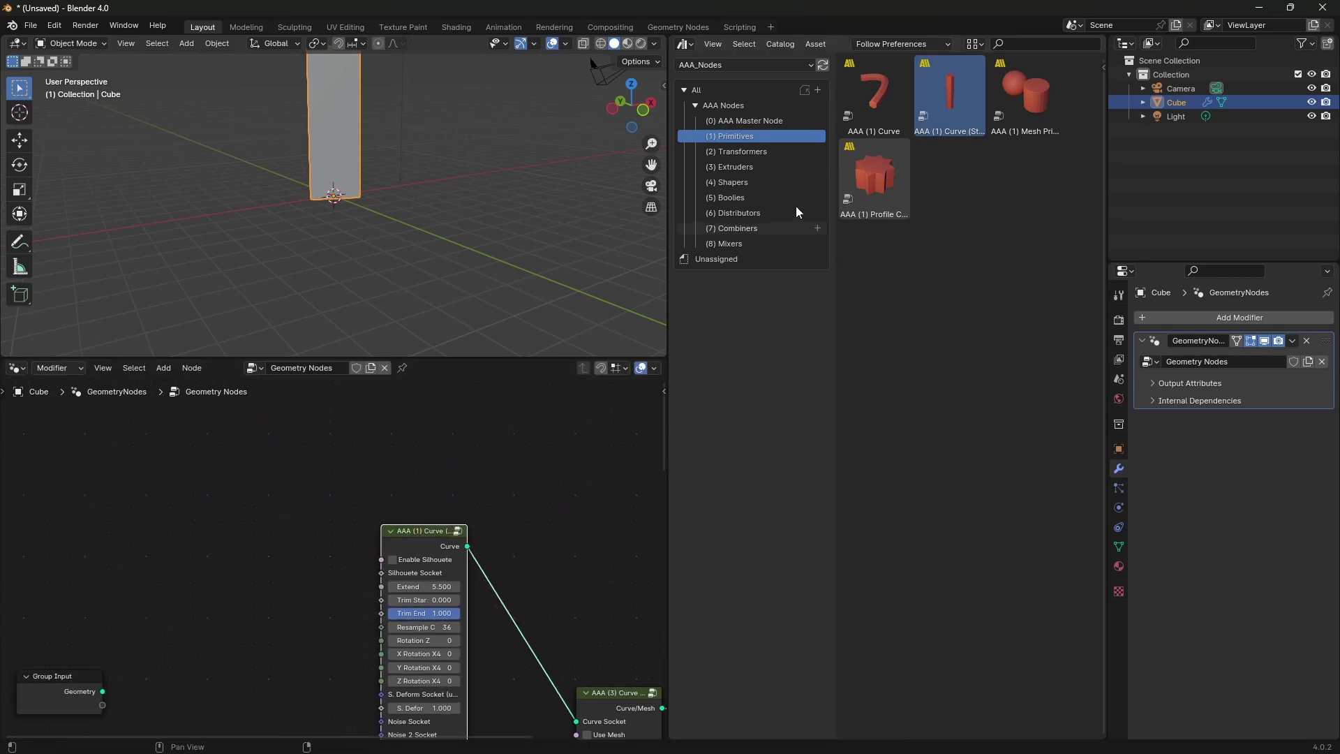
Step: Add the Shapers catalog's AAA (4) Silhouetes node, enable silhouette on the straight curve, and connect S1 to its Silhouette Socket
{"action": "left_click", "coordinate": [756, 178]}
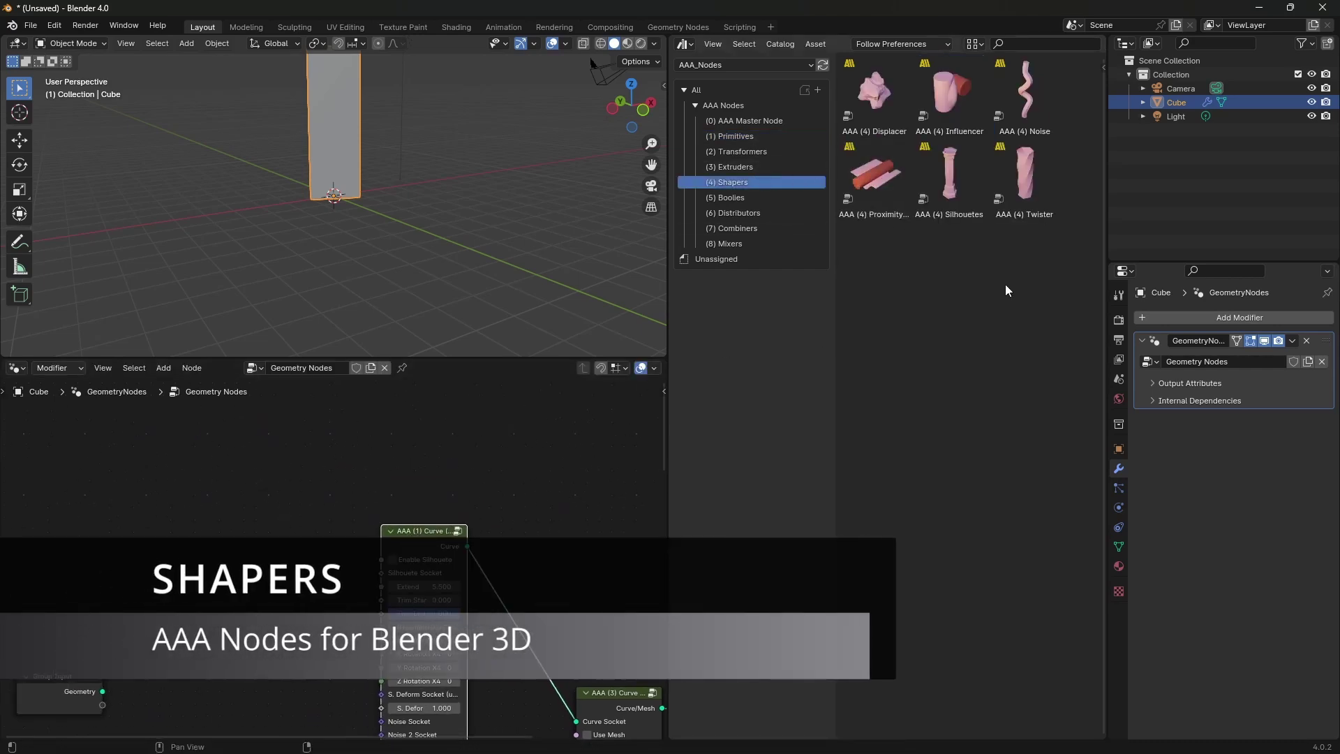
{"action": "left_click_drag", "start_coordinate": [949, 168], "coordinate": [106, 507]}
{"action": "middle_click_drag", "start_coordinate": [229, 547], "coordinate": [284, 493]}
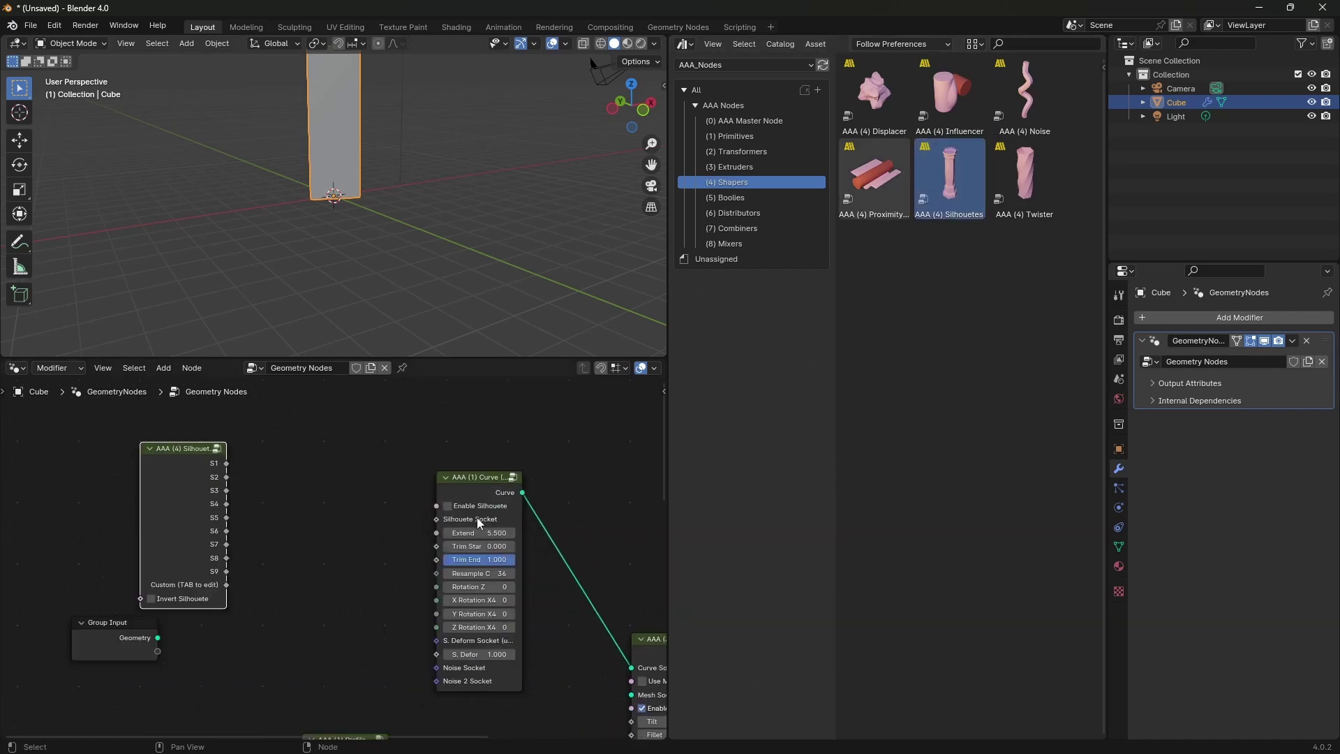
{"action": "left_click", "coordinate": [449, 507]}
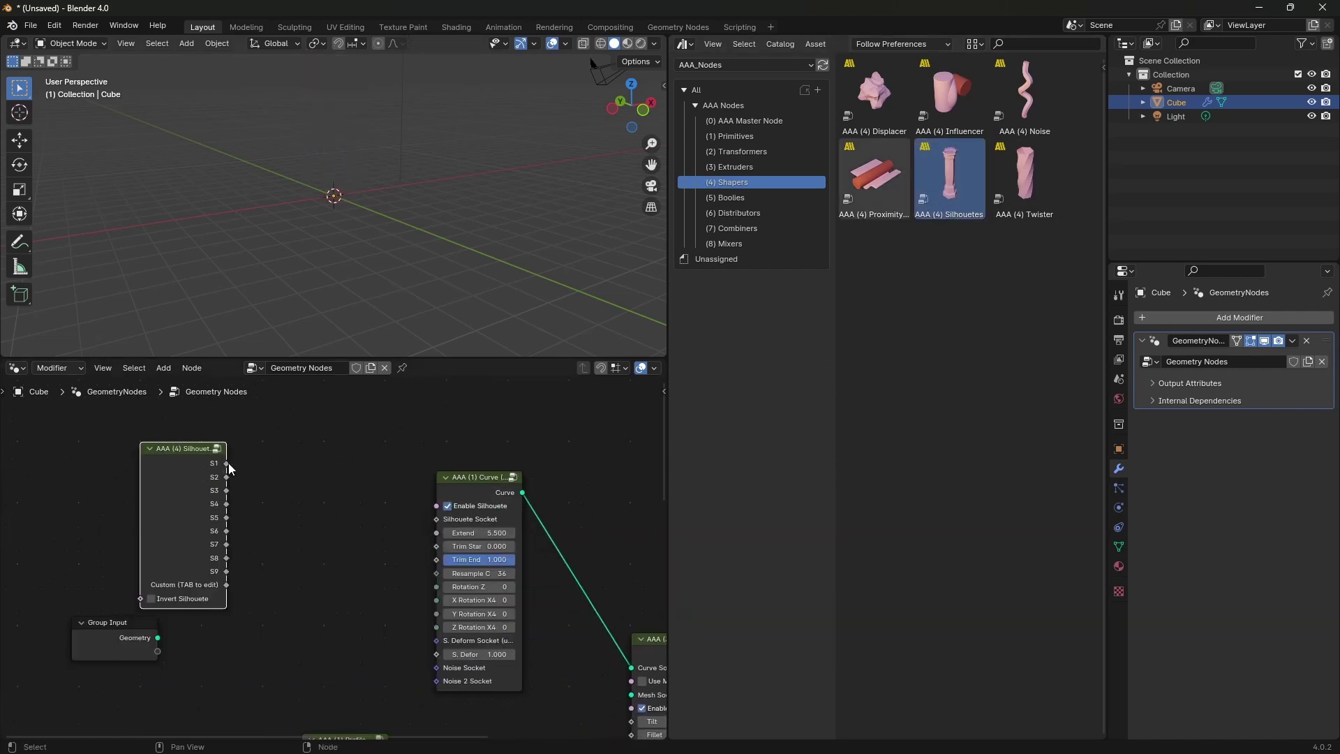
{"action": "left_click_drag", "start_coordinate": [229, 463], "coordinate": [436, 520]}
Step: Preview the S3 silhouette on the straight curve, then connect S4 to its Silhouette Socket instead
{"action": "middle_click_drag", "start_coordinate": [404, 496], "coordinate": [405, 556]}
{"action": "scroll", "coordinate": [405, 557], "scroll_direction": "up", "scroll_amount": 2}
{"action": "left_click_drag", "start_coordinate": [197, 548], "coordinate": [462, 584]}
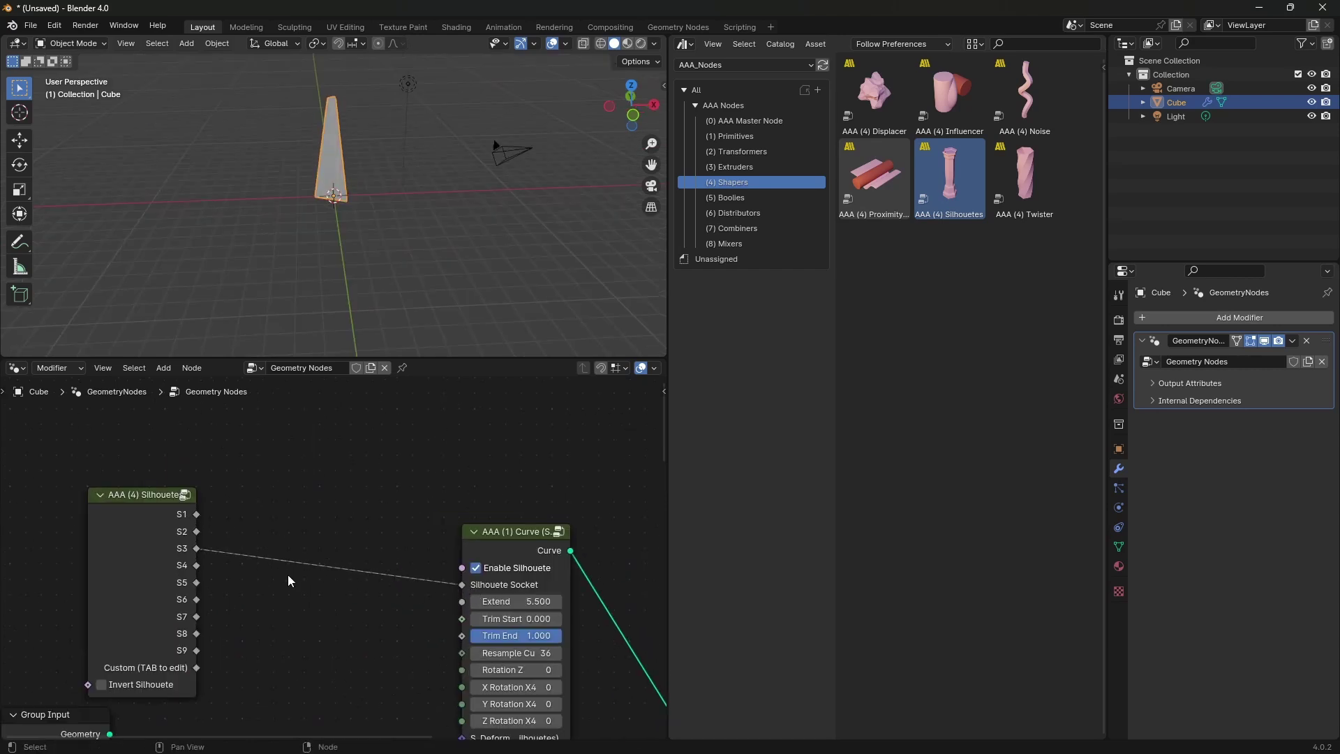
{"action": "left_click_drag", "start_coordinate": [198, 566], "coordinate": [462, 584]}
{"action": "middle_click_drag", "start_coordinate": [397, 323], "coordinate": [318, 233]}
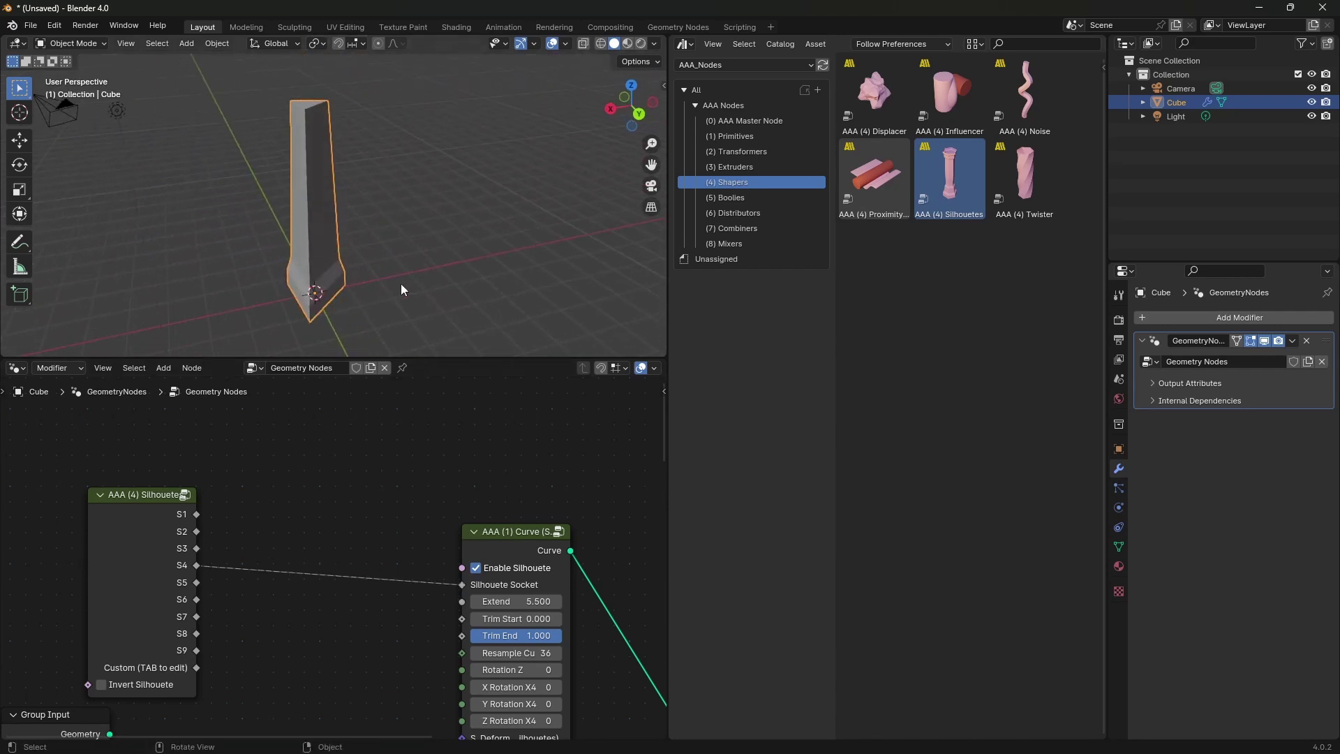
{"action": "middle_click_drag", "start_coordinate": [402, 283], "coordinate": [589, 237]}
Step: Raise the extruder's profile Resample count to give the column more sides
{"action": "middle_click_drag", "start_coordinate": [573, 504], "coordinate": [206, 400]}
{"action": "scroll", "coordinate": [408, 534], "scroll_direction": "down", "scroll_amount": 4}
{"action": "middle_click_drag", "start_coordinate": [475, 597], "coordinate": [464, 386]}
{"action": "scroll", "coordinate": [502, 534], "scroll_direction": "up", "scroll_amount": 3}
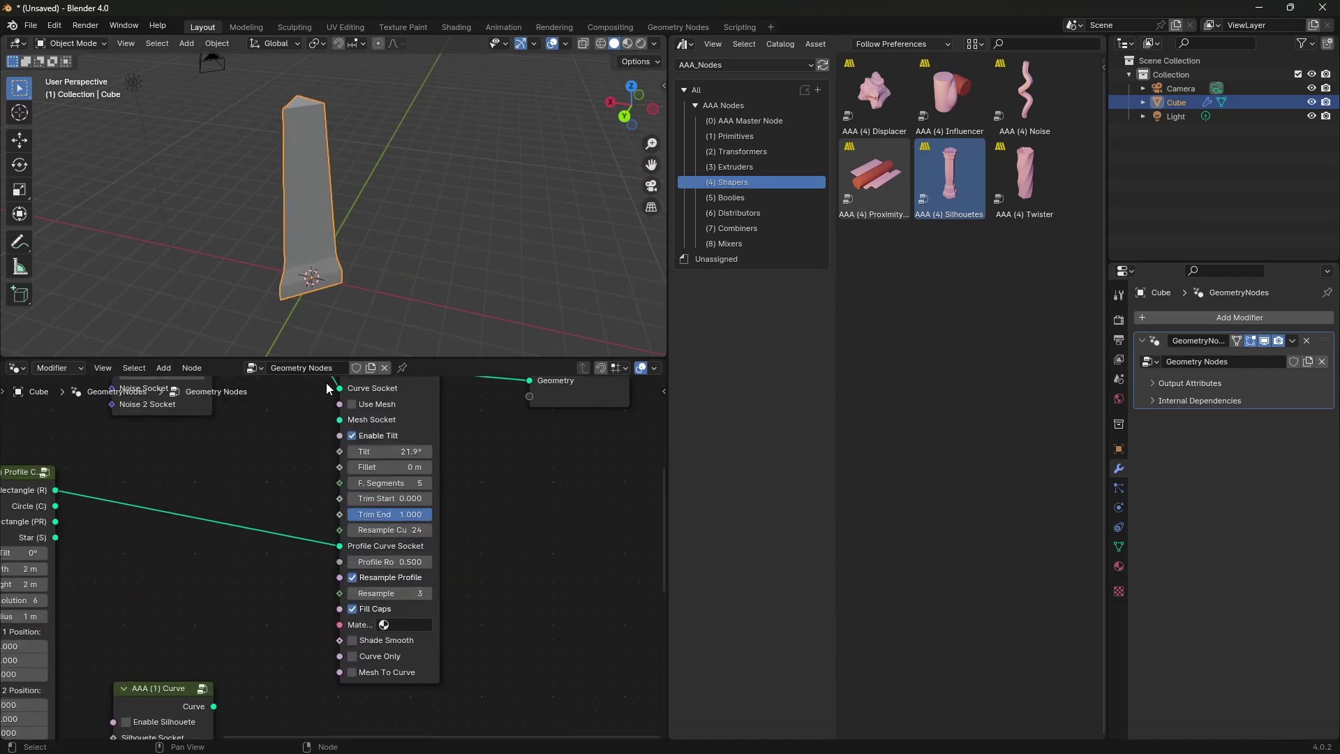
{"action": "middle_click_drag", "start_coordinate": [306, 287], "coordinate": [310, 294]}
{"action": "left_click_drag", "start_coordinate": [393, 594], "coordinate": [408, 594]}
{"action": "middle_click_drag", "start_coordinate": [362, 203], "coordinate": [251, 244]}
{"action": "scroll", "coordinate": [508, 508], "scroll_direction": "down", "scroll_amount": 10}
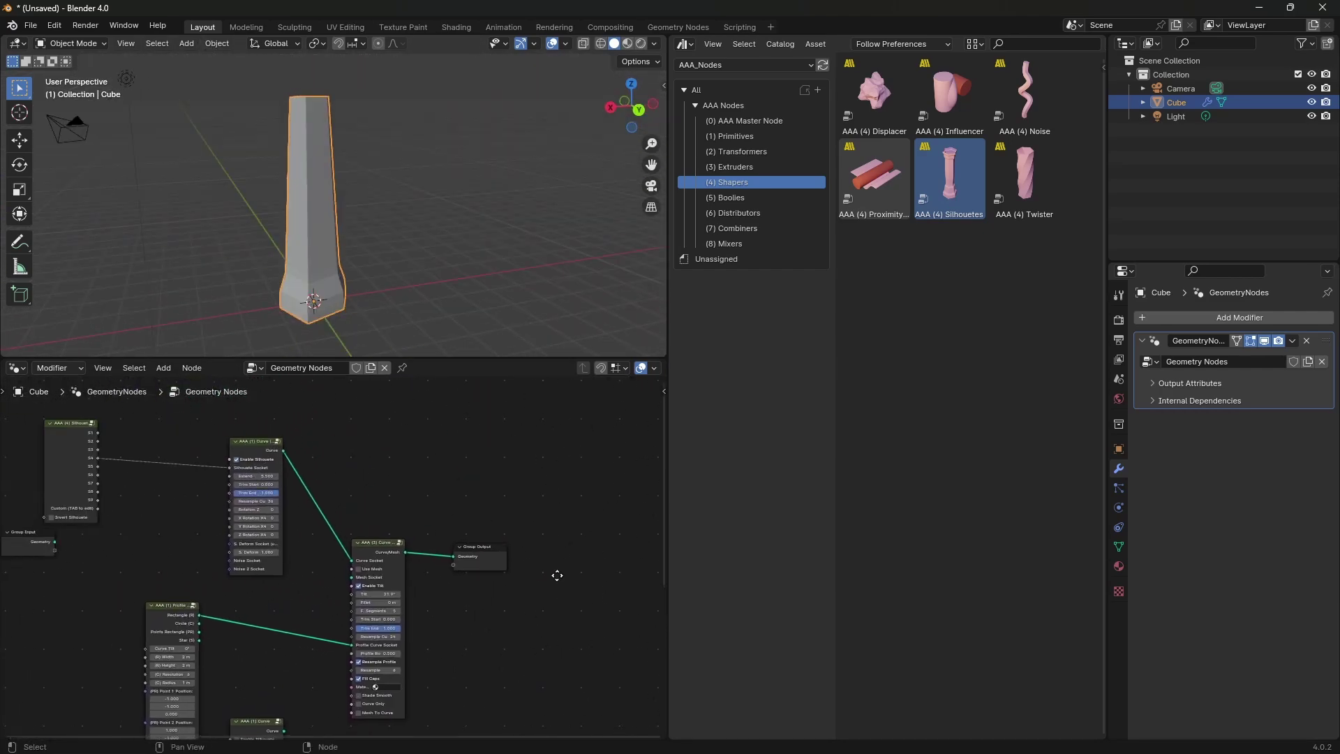
Step: Rearrange the silhouette, profile and both curve nodes into a compact layout between Group Input and Group Output
{"action": "scroll", "coordinate": [429, 563], "scroll_direction": "up", "scroll_amount": 2}
{"action": "scroll", "coordinate": [329, 538], "scroll_direction": "up", "scroll_amount": 2}
{"action": "middle_click_drag", "start_coordinate": [419, 231], "coordinate": [269, 260]}
{"action": "scroll", "coordinate": [394, 528], "scroll_direction": "up", "scroll_amount": 2}
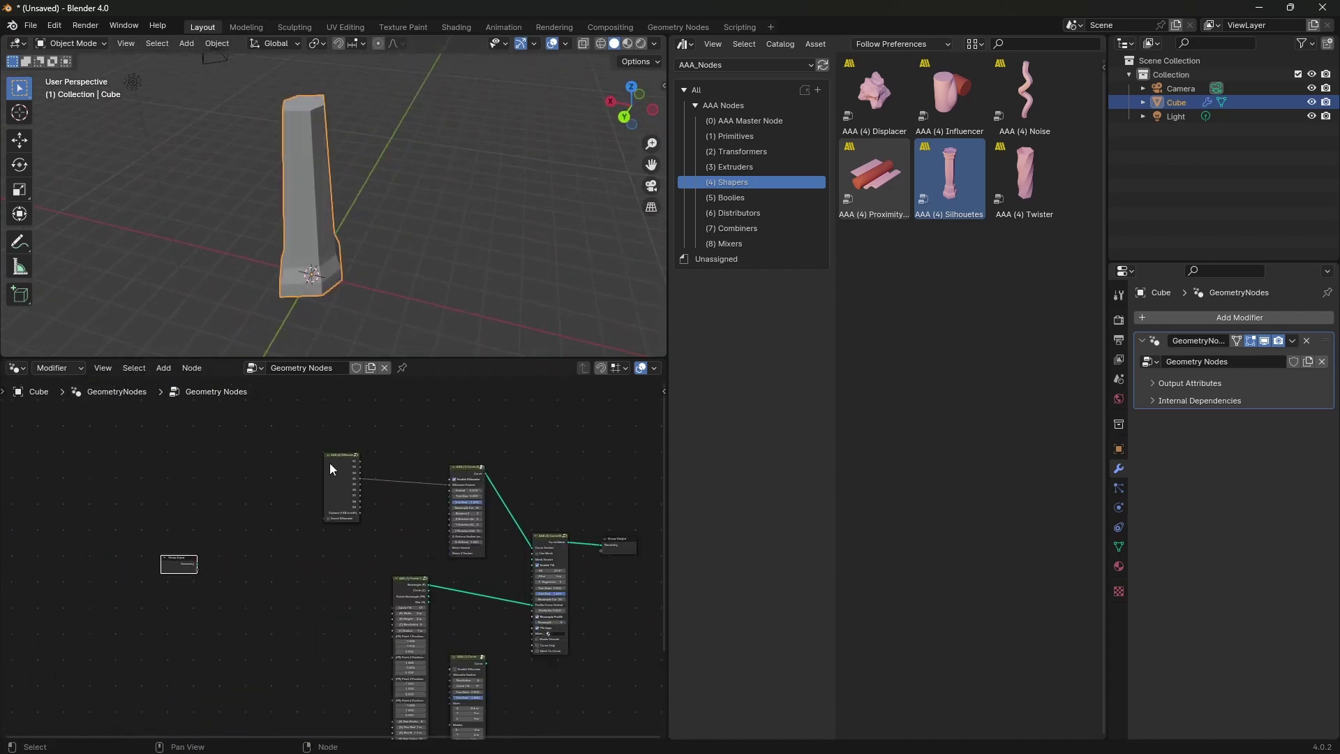
{"action": "left_click_drag", "start_coordinate": [333, 466], "coordinate": [290, 529]}
{"action": "left_click_drag", "start_coordinate": [410, 581], "coordinate": [362, 574]}
{"action": "left_click_drag", "start_coordinate": [474, 467], "coordinate": [436, 481]}
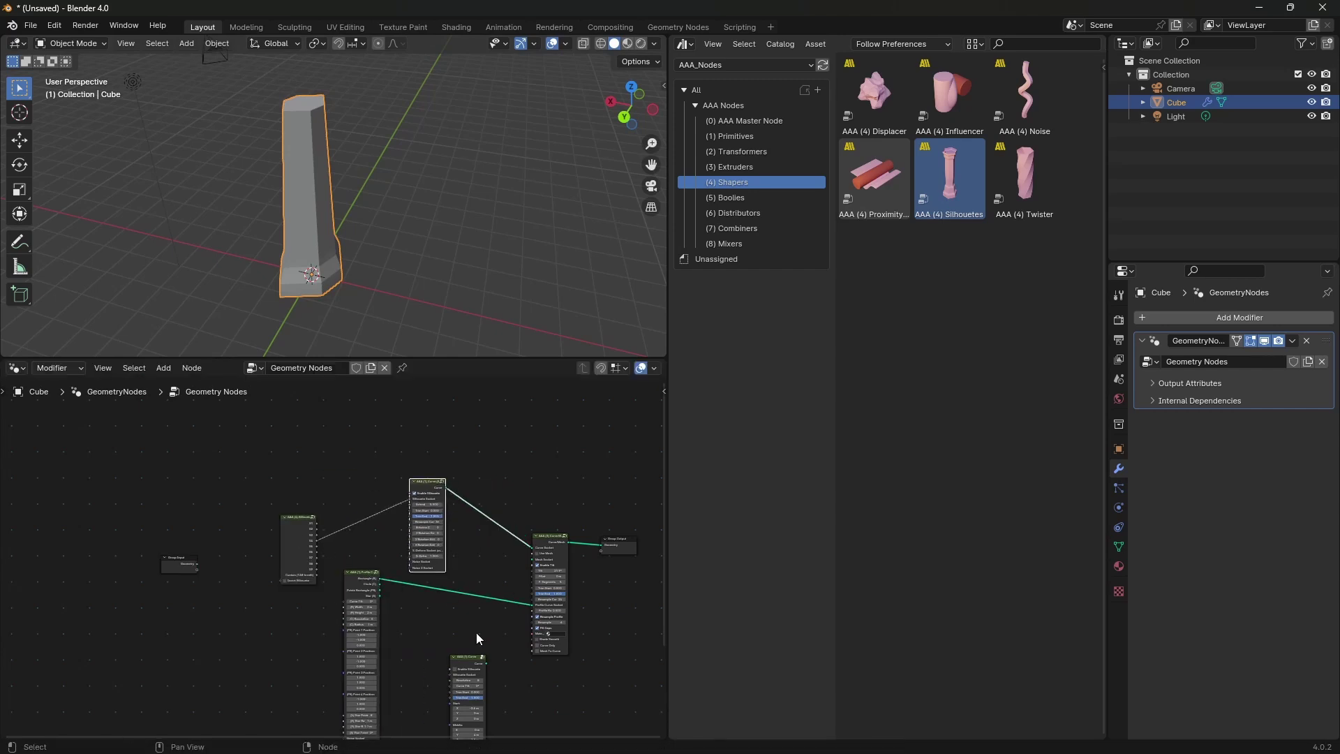
{"action": "left_click_drag", "start_coordinate": [478, 656], "coordinate": [447, 638]}
{"action": "scroll", "coordinate": [447, 637], "scroll_direction": "down", "scroll_amount": 3}
{"action": "middle_click_drag", "start_coordinate": [447, 638], "coordinate": [371, 549]}
Step: Combine the silhouette, curve, profile and extruder nodes into one node group and return to the parent node tree
{"action": "left_click_drag", "start_coordinate": [223, 421], "coordinate": [464, 692]}
{"action": "middle_click_drag", "start_coordinate": [517, 597], "coordinate": [499, 601]}
{"action": "key", "text": "ctrl+g"}
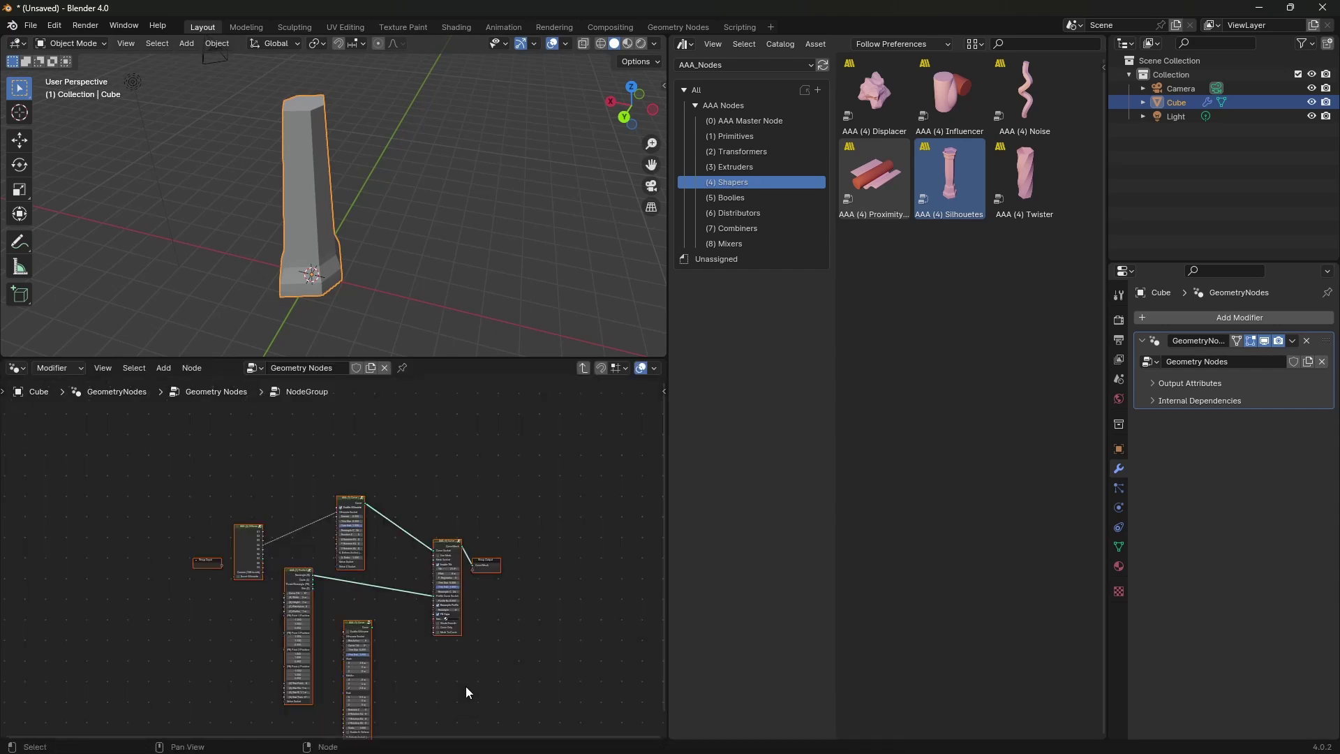
{"action": "key", "text": "Tab"}
{"action": "scroll", "coordinate": [457, 580], "scroll_direction": "down", "scroll_amount": 8}
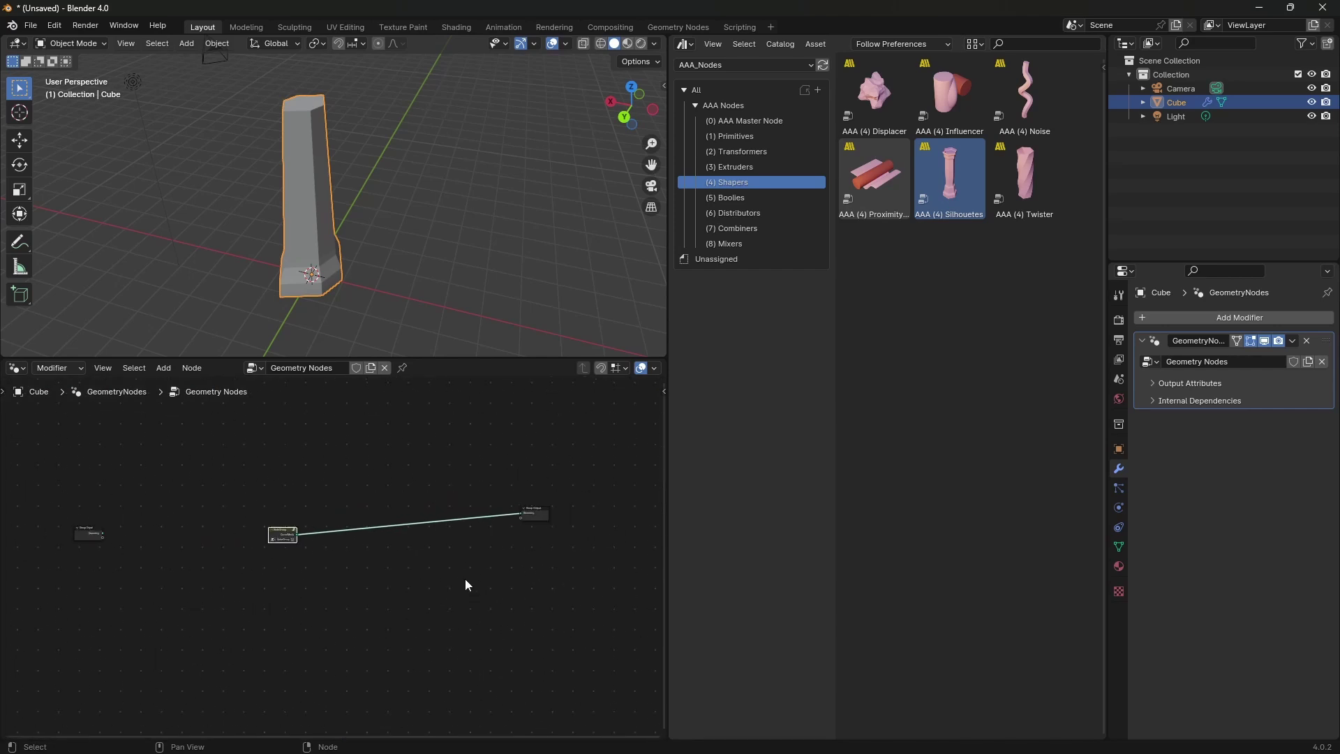
{"action": "scroll", "coordinate": [447, 551], "scroll_direction": "up", "scroll_amount": 8}
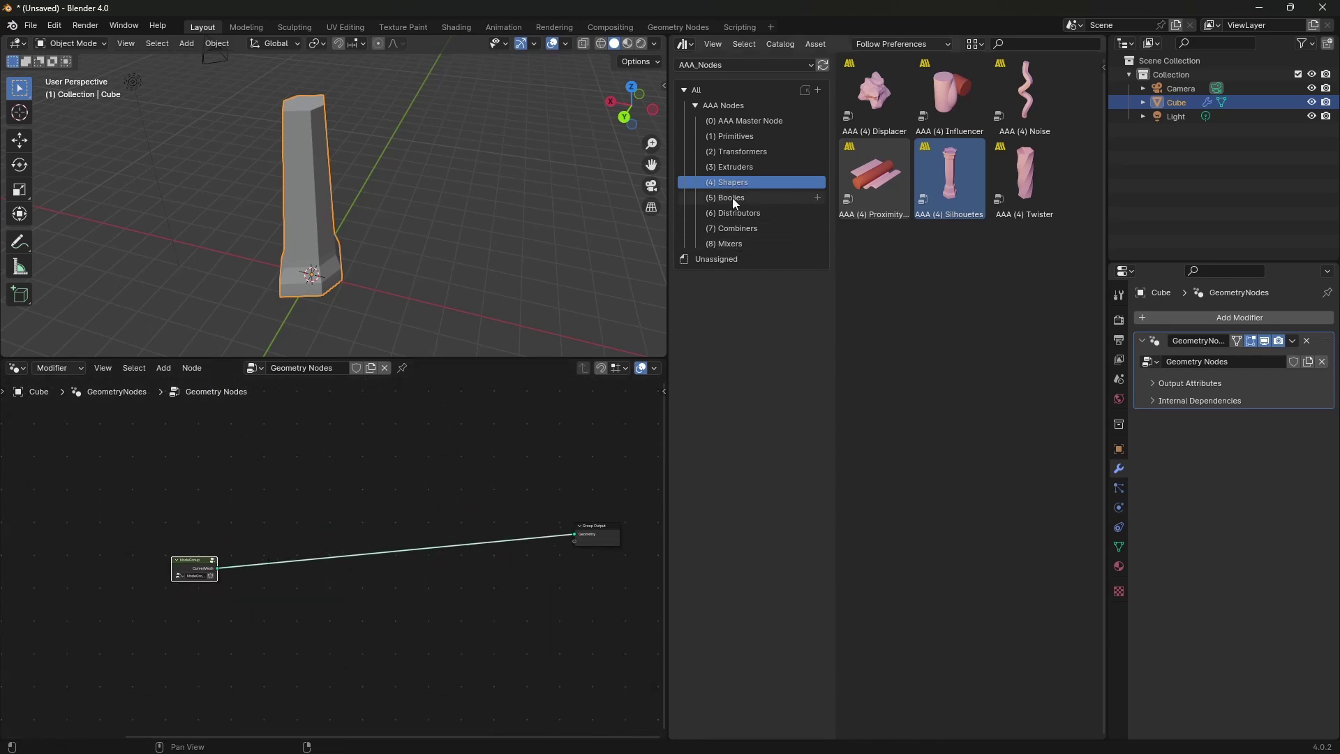
Step: Insert the Combiners catalog's AAA (7) X Mirror node between the NodeGroup and Group Output
{"action": "left_click", "coordinate": [757, 230]}
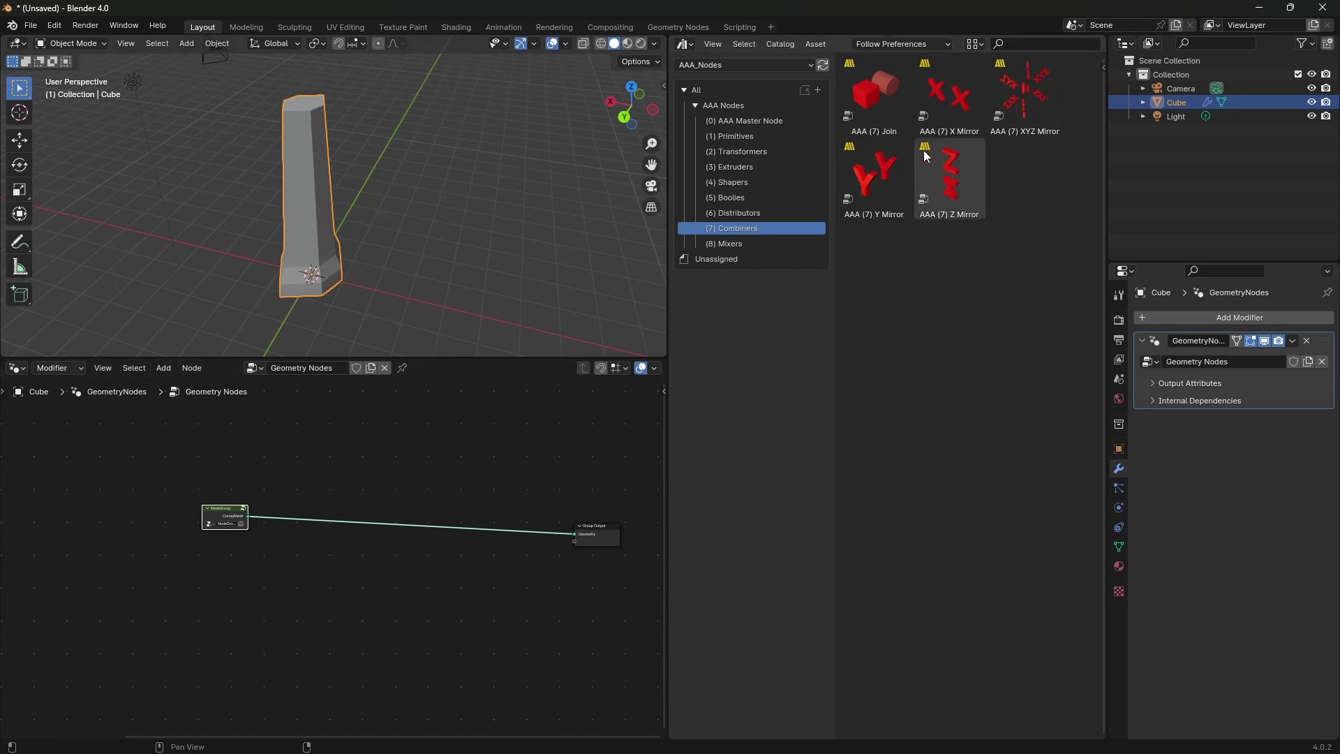
{"action": "left_click_drag", "start_coordinate": [963, 115], "coordinate": [388, 520]}
{"action": "left_click_drag", "start_coordinate": [374, 454], "coordinate": [349, 488]}
{"action": "scroll", "coordinate": [335, 229], "scroll_direction": "up", "scroll_amount": 3}
{"action": "mouse_move", "coordinate": [335, 228]}
{"action": "middle_mouse_down"}
{"action": "mouse_move", "coordinate": [380, 123]}
{"action": "mouse_move", "coordinate": [334, 214]}
{"action": "mouse_move", "coordinate": [355, 232]}
{"action": "middle_mouse_up"}
{"action": "scroll", "coordinate": [354, 232], "scroll_direction": "down", "scroll_amount": 4}
{"action": "scroll", "coordinate": [424, 489], "scroll_direction": "up", "scroll_amount": 3}
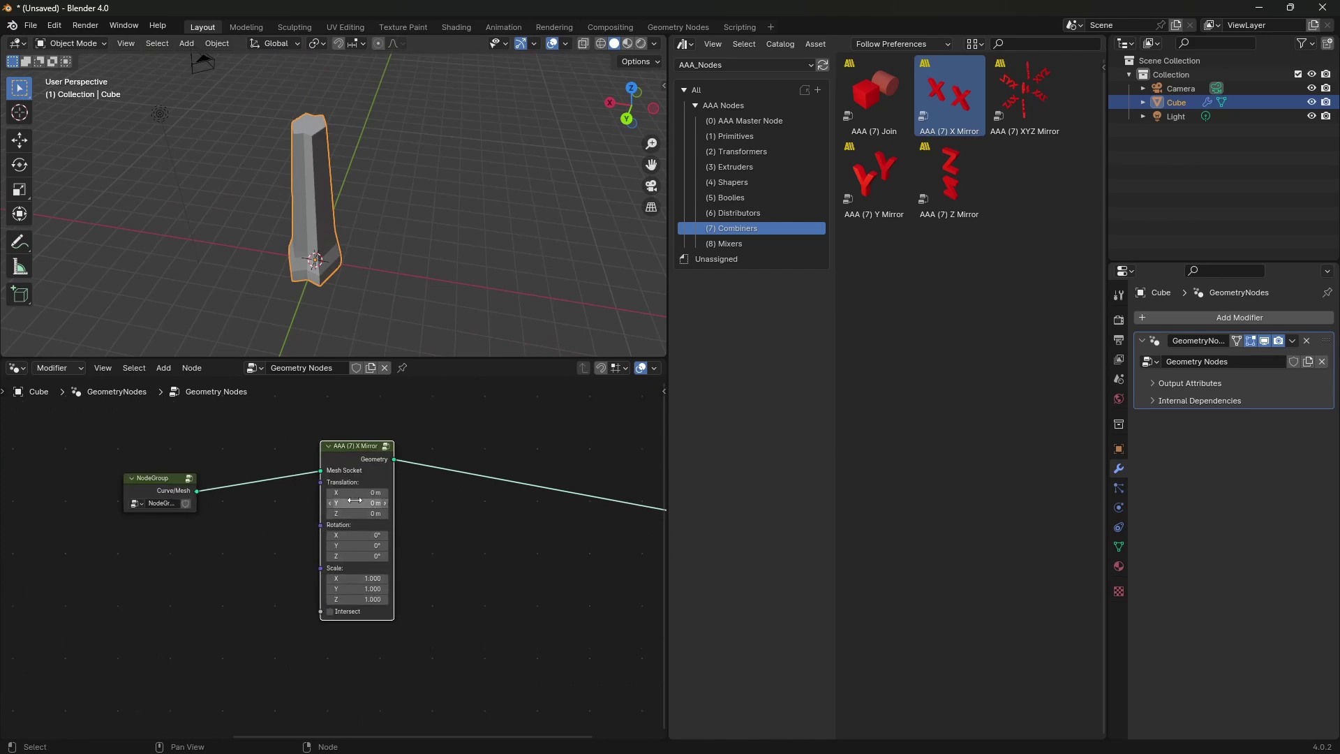
Step: Set the X Mirror node's Translation X to 1.5 m and Rotation Y to -33.6° so the columns cross
{"action": "left_click_drag", "start_coordinate": [355, 493], "coordinate": [412, 493]}
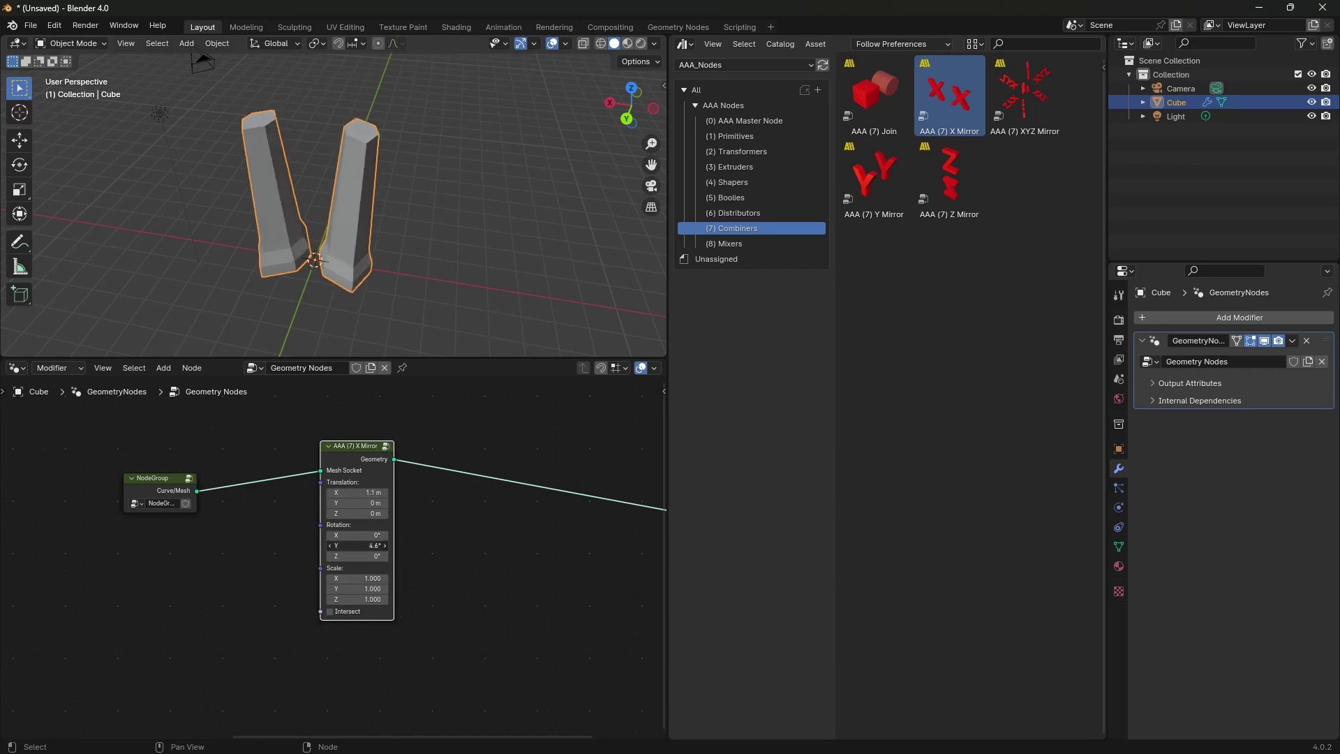
{"action": "left_click_drag", "start_coordinate": [357, 546], "coordinate": [324, 546]}
{"action": "left_click", "coordinate": [347, 614]}
{"action": "middle_click_drag", "start_coordinate": [402, 244], "coordinate": [635, 238]}
{"action": "middle_click_drag", "start_coordinate": [432, 182], "coordinate": [434, 144]}
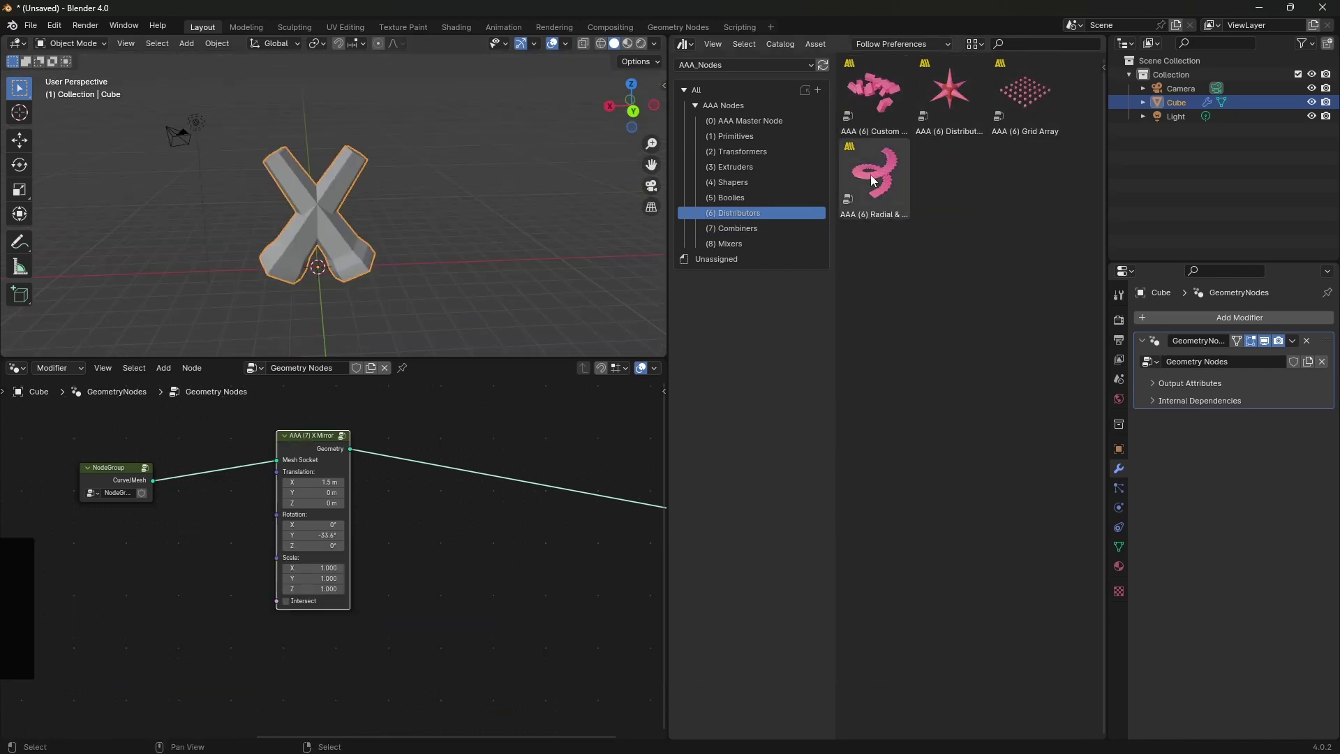
Step: Detach the X Mirror node and insert the Distributors catalog's AAA (6) Grid Array node between the NodeGroup and Group Output
{"action": "left_click_drag", "start_coordinate": [1006, 106], "coordinate": [473, 583]}
{"action": "middle_click_drag", "start_coordinate": [539, 589], "coordinate": [494, 539]}
{"action": "scroll", "coordinate": [482, 531], "scroll_direction": "down", "scroll_amount": 1}
{"action": "left_click_drag", "start_coordinate": [278, 419], "coordinate": [226, 529], "text": "alt"}
{"action": "left_click_drag", "start_coordinate": [403, 511], "coordinate": [320, 452]}
{"action": "scroll", "coordinate": [370, 258], "scroll_direction": "up", "scroll_amount": 4}
{"action": "middle_click_drag", "start_coordinate": [349, 255], "coordinate": [405, 248]}
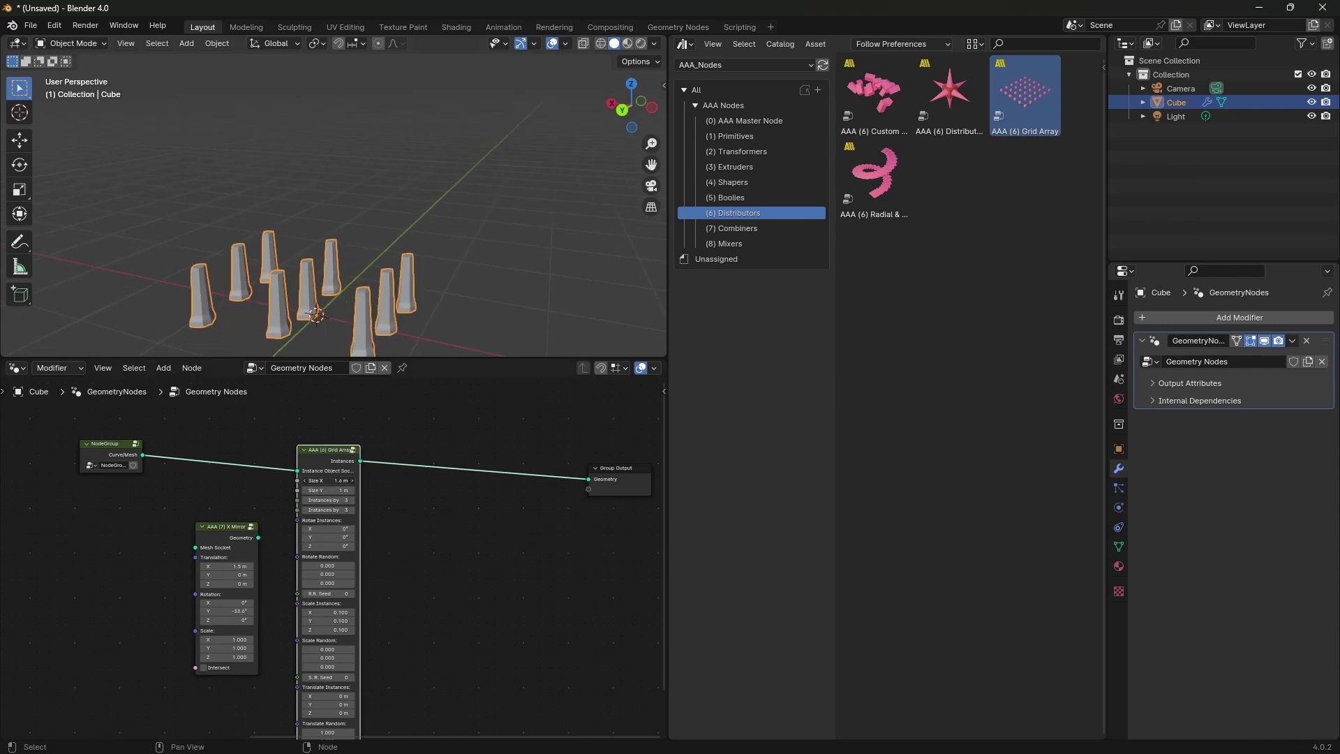
Step: Set the Grid Array's size to 3.4 m by 3.7 m with 6 by 3 instances, and detach it from the node chain
{"action": "mouse_move", "coordinate": [327, 480]}
{"action": "left_mouse_down"}
{"action": "mouse_move", "coordinate": [315, 489]}
{"action": "mouse_move", "coordinate": [335, 490]}
{"action": "left_mouse_up"}
{"action": "left_click_drag", "start_coordinate": [335, 490], "coordinate": [353, 470]}
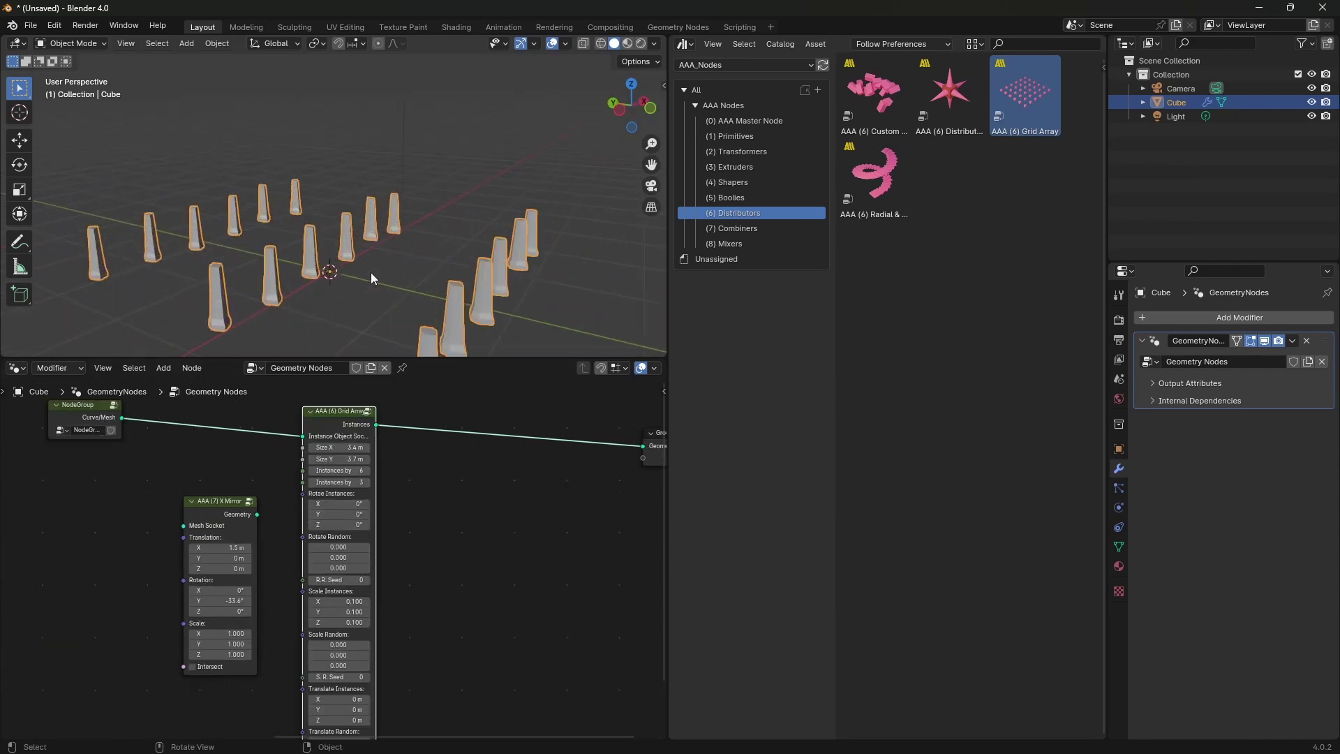
{"action": "middle_click_drag", "start_coordinate": [373, 270], "coordinate": [336, 412]}
{"action": "left_click_drag", "start_coordinate": [332, 412], "coordinate": [375, 514], "text": "alt"}
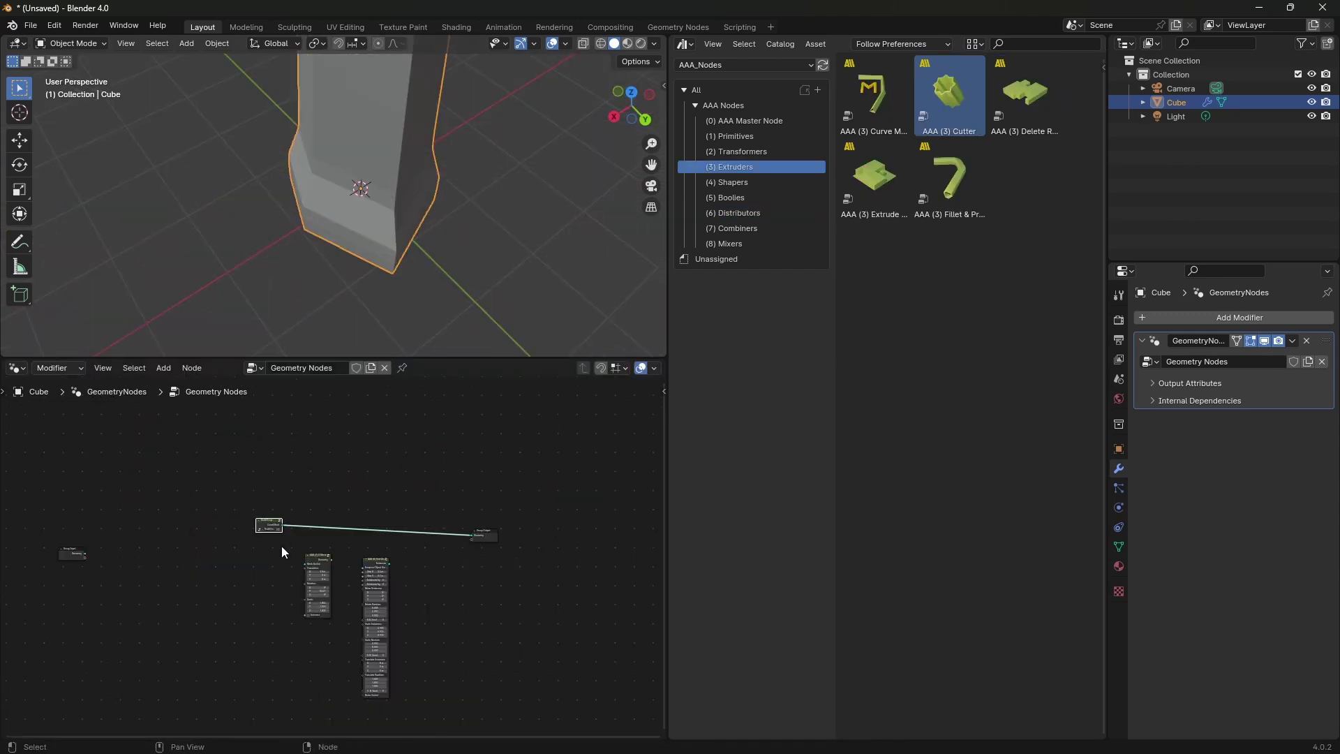
Step: Label the column's NodeGroup node "Pillar" in its node properties
{"action": "scroll", "coordinate": [282, 551], "scroll_direction": "up", "scroll_amount": 2}
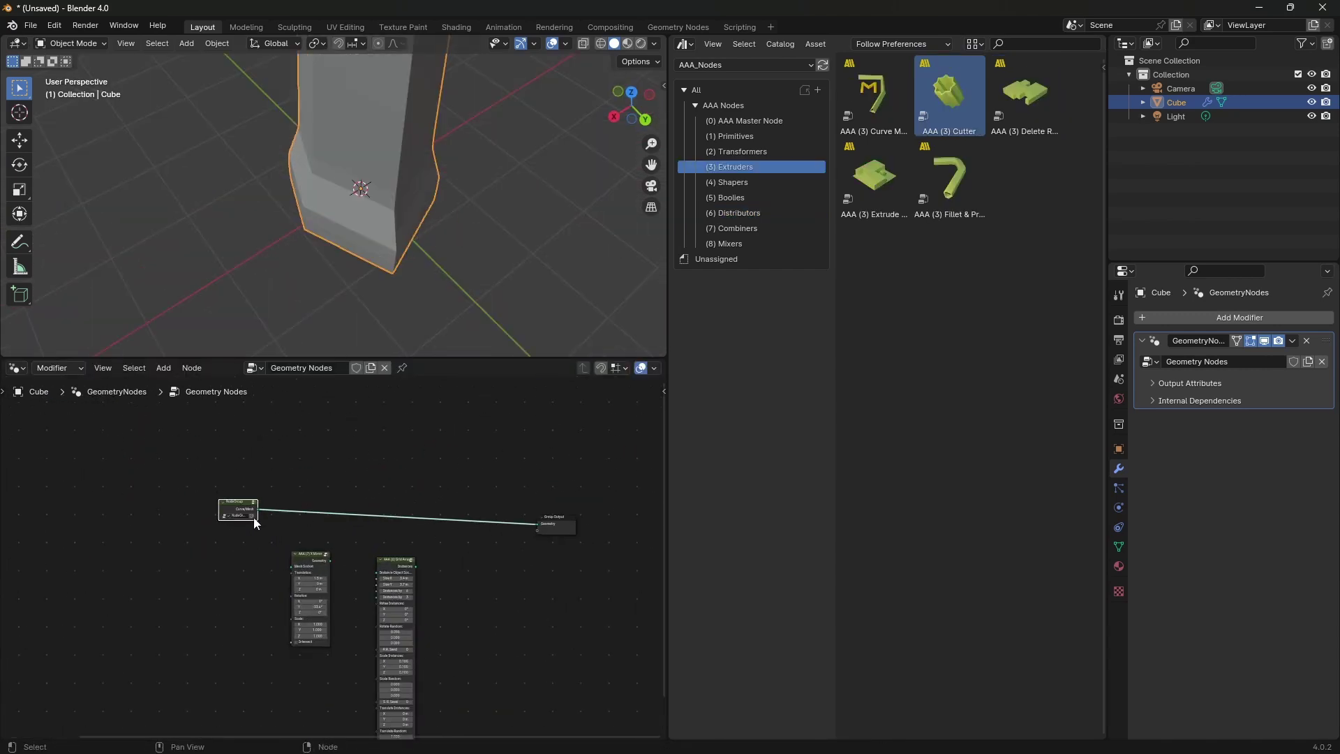
{"action": "key", "text": "n"}
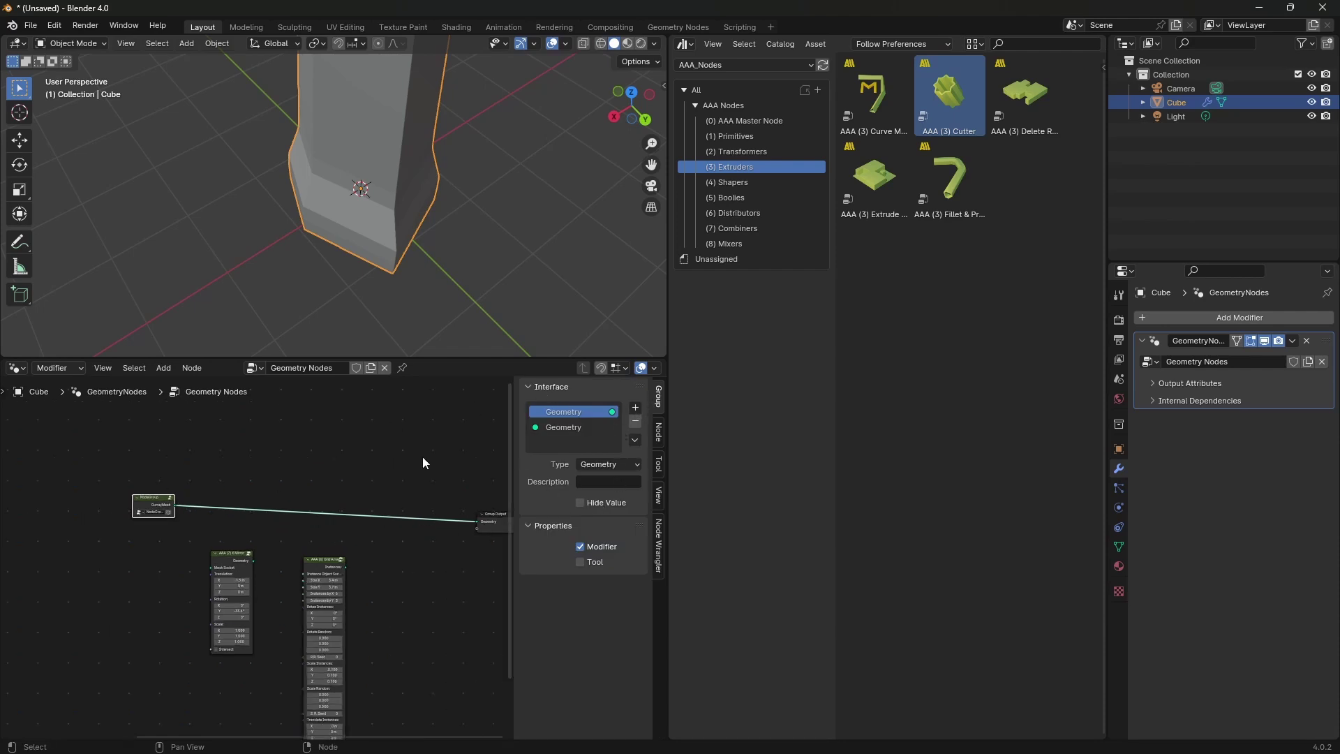
{"action": "left_click", "coordinate": [658, 432]}
{"action": "double_click", "coordinate": [592, 425]}
{"action": "type", "text": "Pillar"}
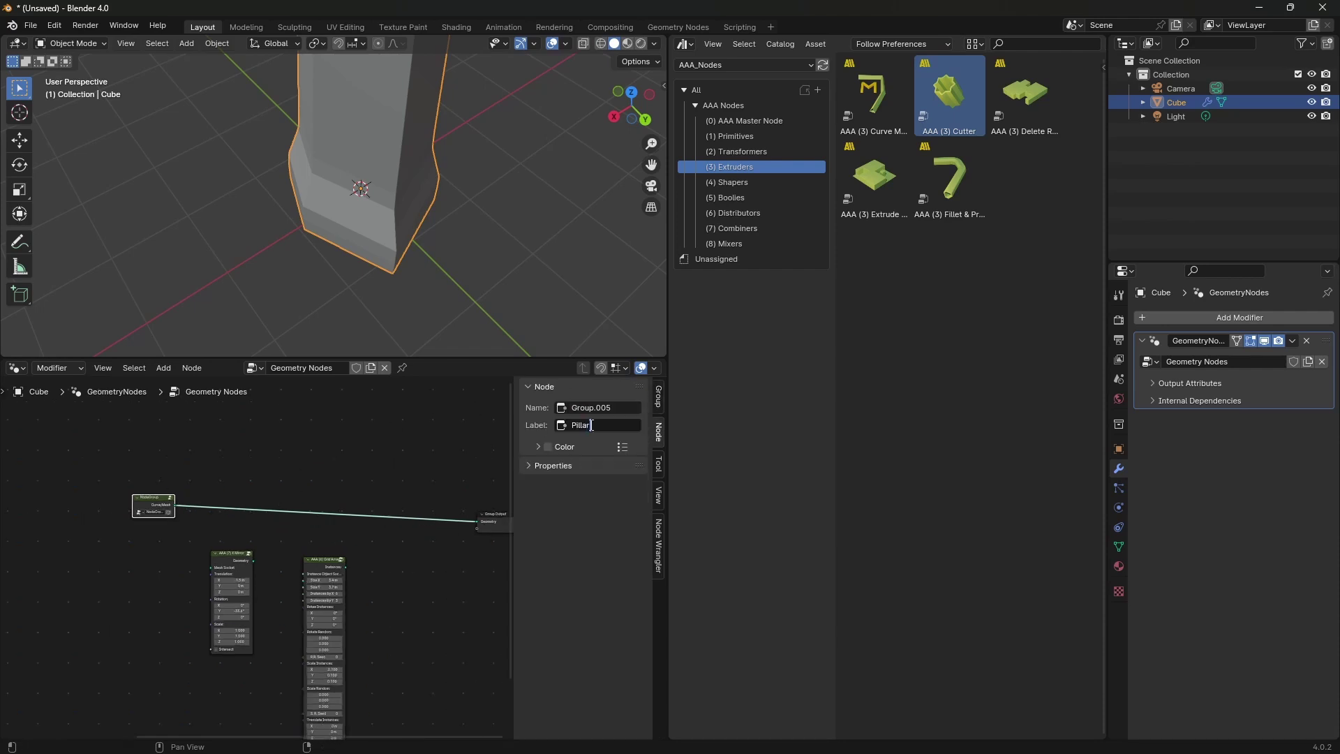
Step: Enable a custom color on the Pillar node and make it yellow-green
{"action": "scroll", "coordinate": [195, 529], "scroll_direction": "up", "scroll_amount": 5}
{"action": "left_click", "coordinate": [552, 446]}
{"action": "left_click", "coordinate": [538, 447]}
{"action": "left_click", "coordinate": [547, 466]}
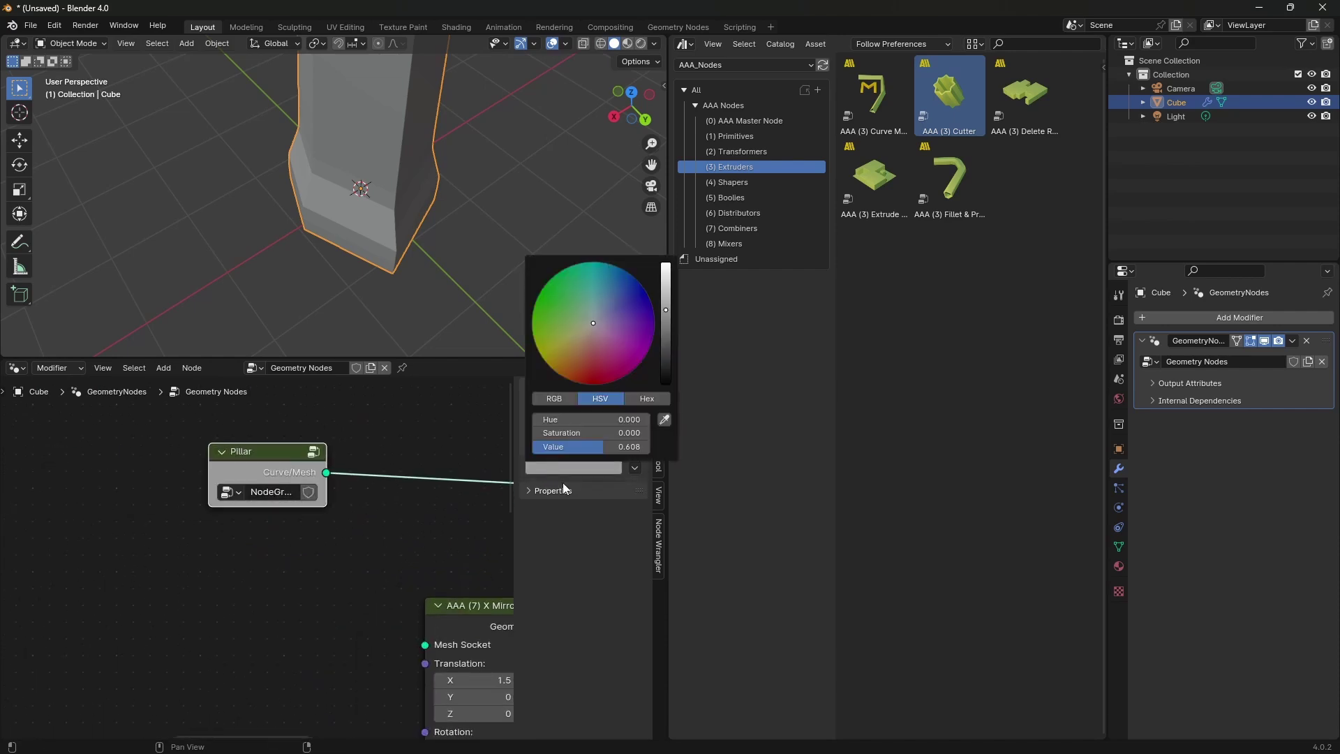
{"action": "left_click", "coordinate": [560, 345]}
{"action": "scroll", "coordinate": [337, 541], "scroll_direction": "down", "scroll_amount": 4}
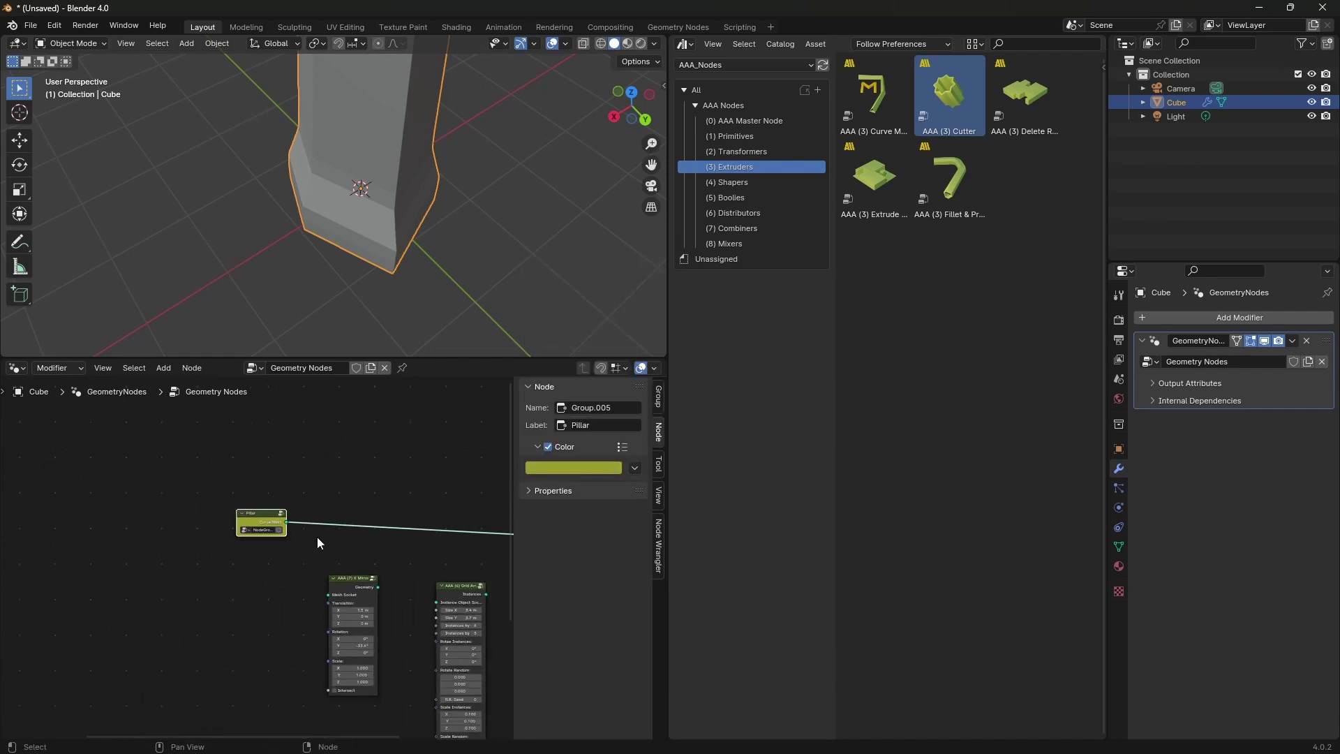
Step: Delete the detached X Mirror and Grid Array nodes and leave the Pillar node unlinked from Group Output
{"action": "scroll", "coordinate": [328, 533], "scroll_direction": "down", "scroll_amount": 2}
{"action": "left_click_drag", "start_coordinate": [144, 608], "coordinate": [312, 711]}
{"action": "key", "text": "x"}
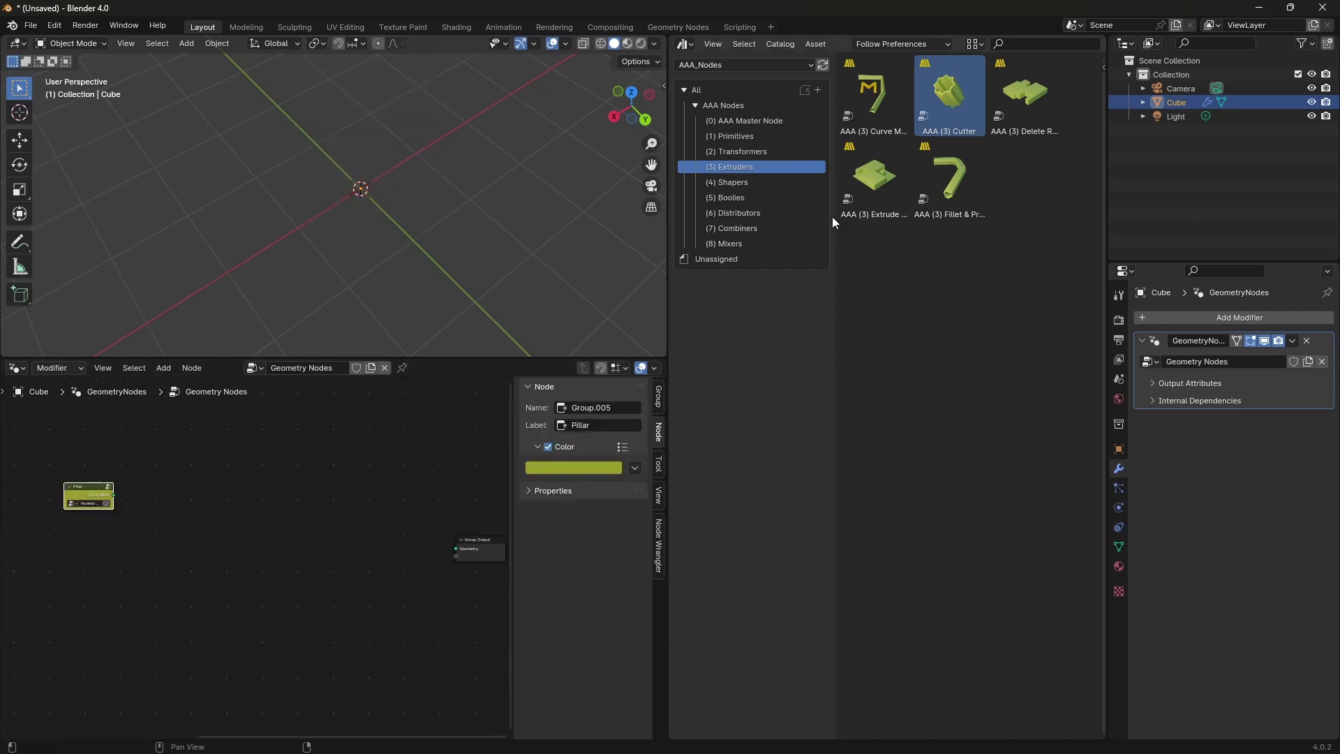
Step: Add the Extruders catalog's AAA (3) Cutter node to an empty area of the node tree
{"action": "left_click_drag", "start_coordinate": [949, 98], "coordinate": [173, 608]}
{"action": "scroll", "coordinate": [243, 613], "scroll_direction": "up", "scroll_amount": 4}
{"action": "middle_click_drag", "start_coordinate": [243, 613], "coordinate": [328, 536]}
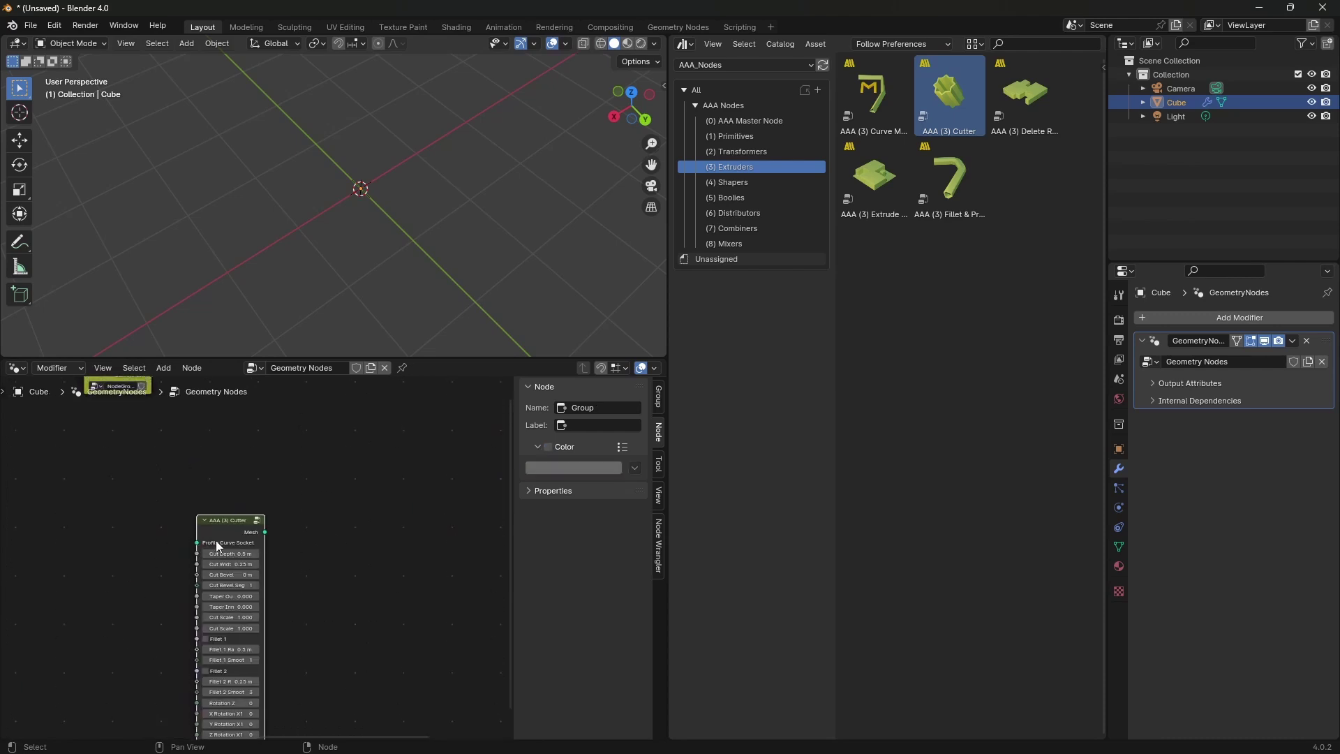
{"action": "scroll", "coordinate": [194, 556], "scroll_direction": "up", "scroll_amount": 2}
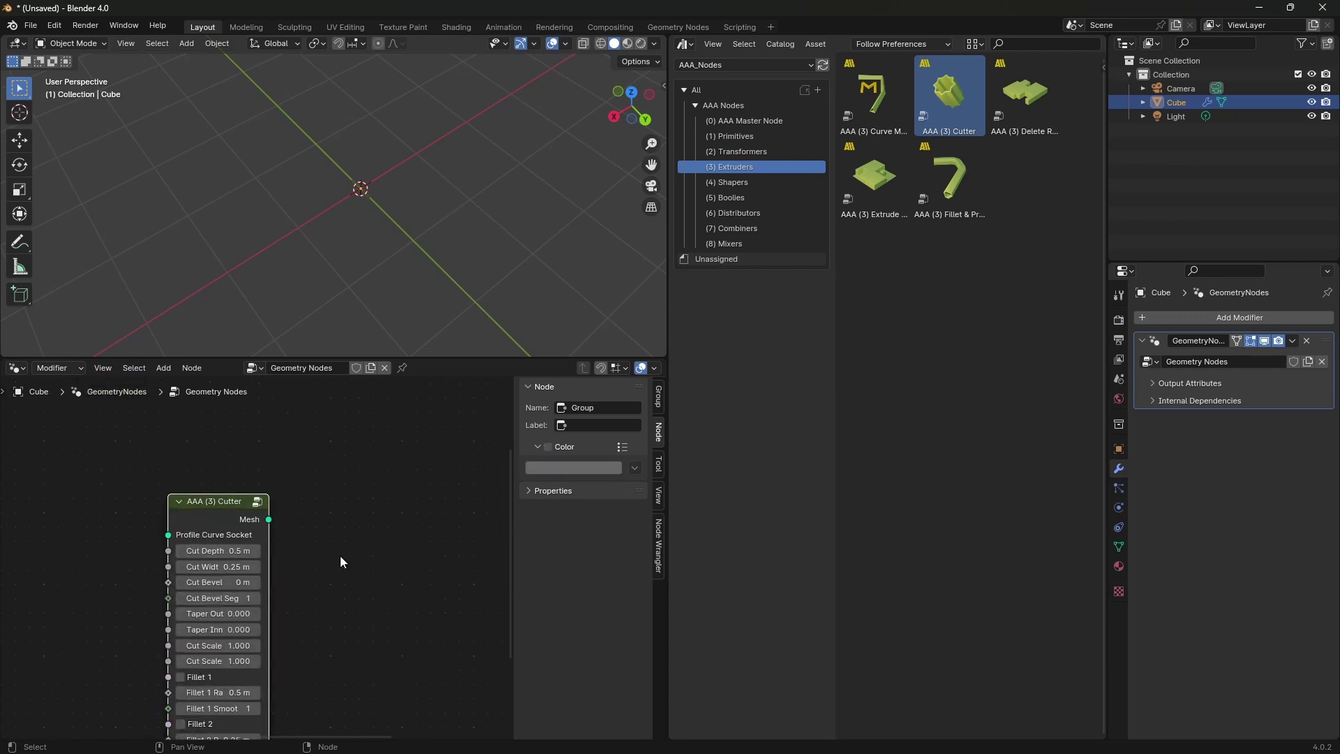
{"action": "scroll", "coordinate": [349, 565], "scroll_direction": "down", "scroll_amount": 2}
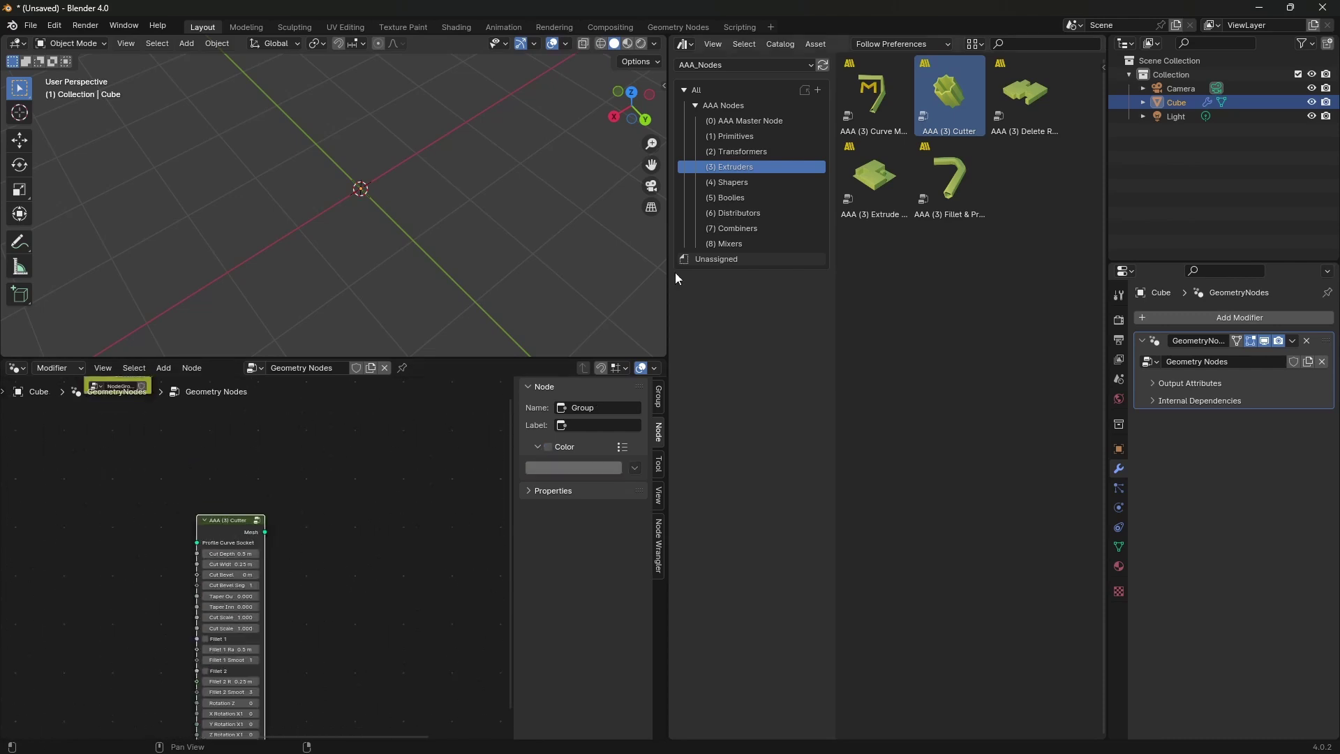
Step: Add the Primitives catalog's AAA (1) Profile node next to the Cutter node
{"action": "left_click", "coordinate": [758, 136]}
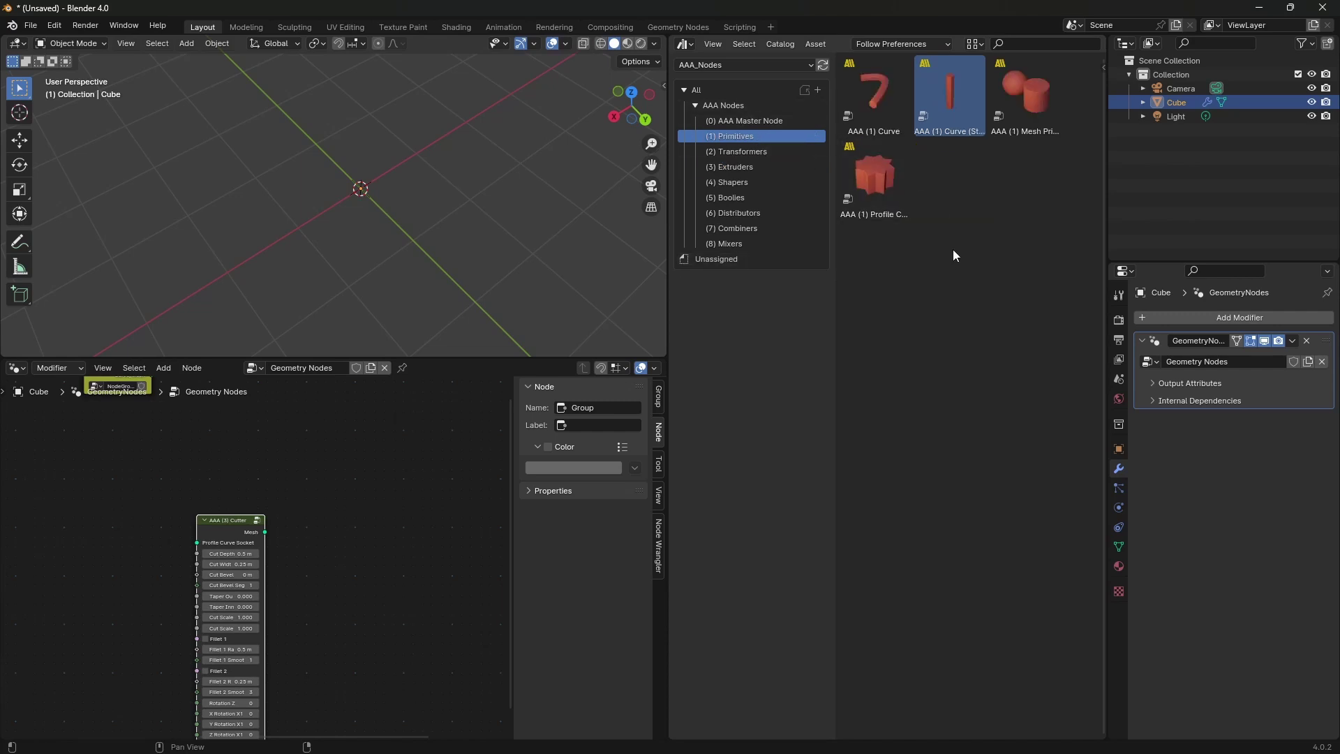
{"action": "left_click", "coordinate": [872, 198]}
{"action": "left_click_drag", "start_coordinate": [872, 199], "coordinate": [96, 553]}
{"action": "middle_click_drag", "start_coordinate": [167, 597], "coordinate": [211, 574]}
{"action": "scroll", "coordinate": [262, 554], "scroll_direction": "down", "scroll_amount": 5}
{"action": "middle_click_drag", "start_coordinate": [358, 527], "coordinate": [277, 593]}
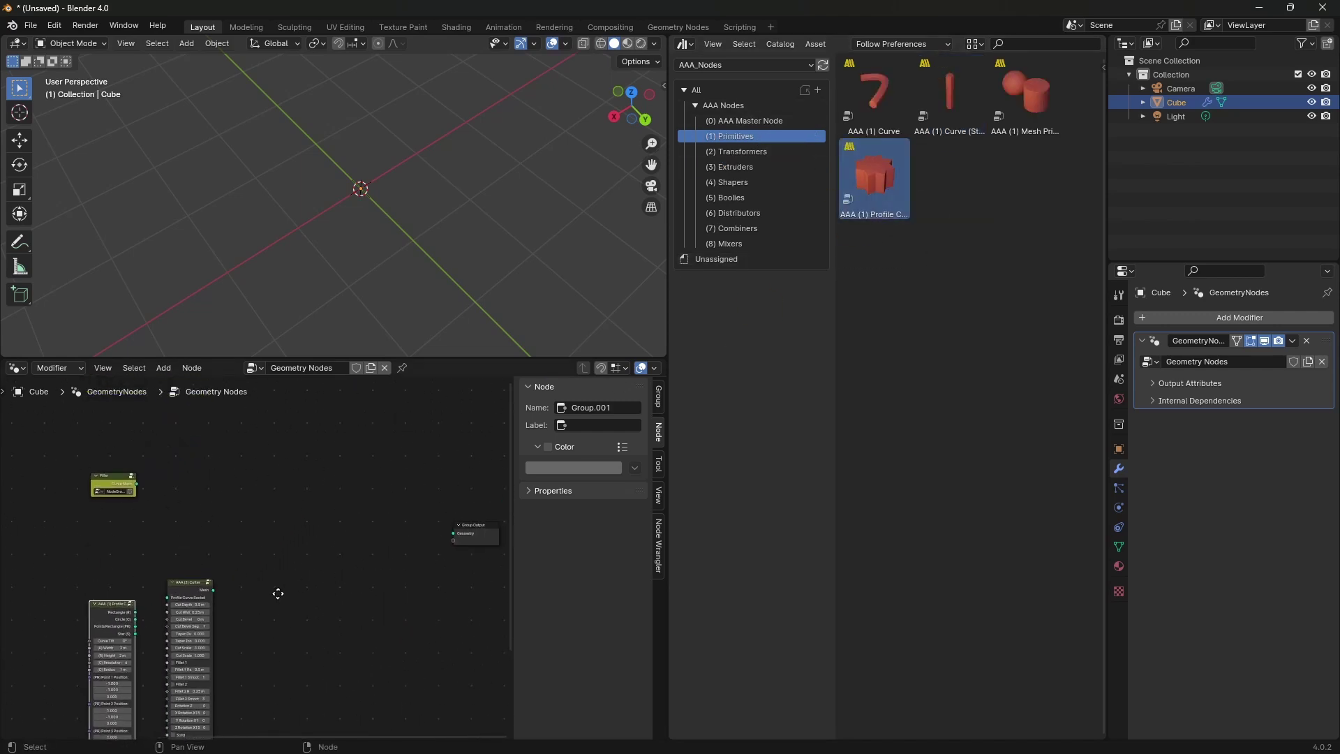
Step: Link the Profile node's Rectangle output to the Cutter's Profile Curve Socket and the Cutter's Mesh to Group Output
{"action": "left_click_drag", "start_coordinate": [139, 614], "coordinate": [454, 534]}
{"action": "scroll", "coordinate": [396, 279], "scroll_direction": "up", "scroll_amount": 4}
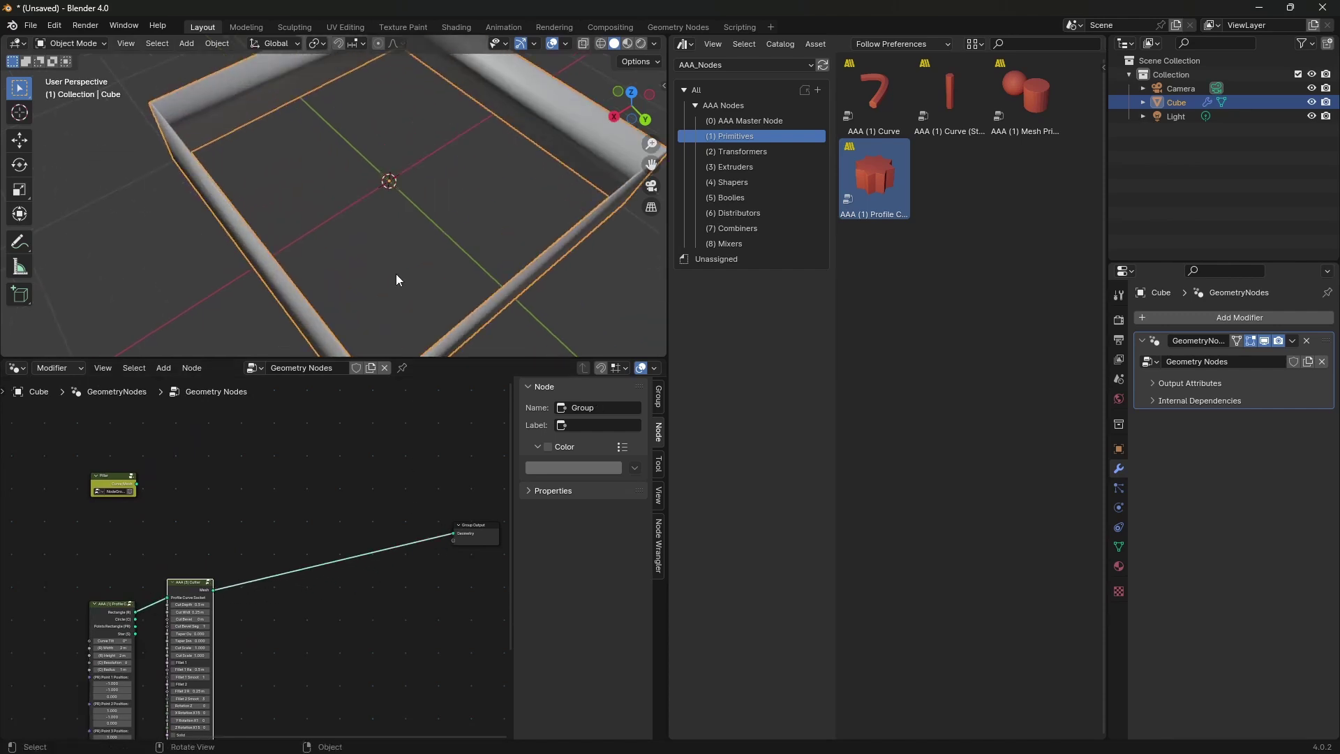
{"action": "middle_click_drag", "start_coordinate": [354, 539], "coordinate": [359, 520]}
{"action": "scroll", "coordinate": [332, 536], "scroll_direction": "up", "scroll_amount": 5}
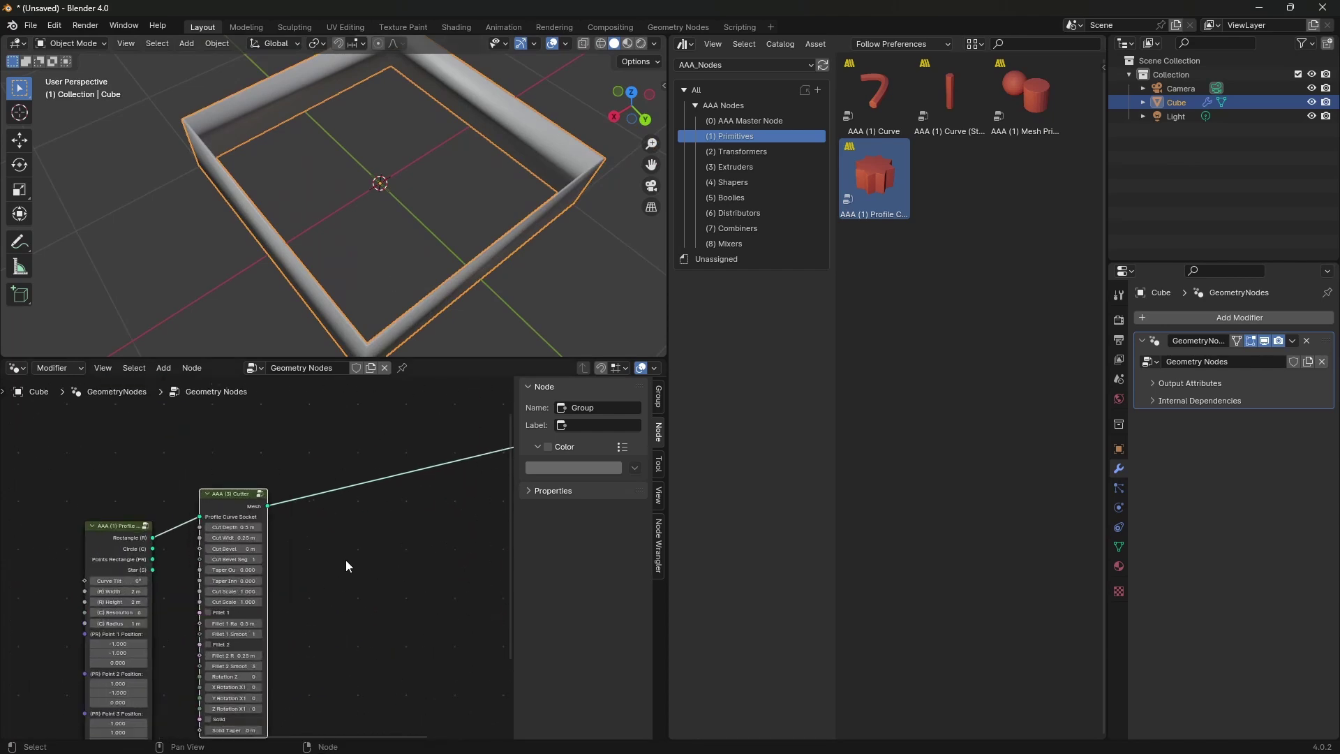
{"action": "middle_click_drag", "start_coordinate": [359, 551], "coordinate": [351, 542]}
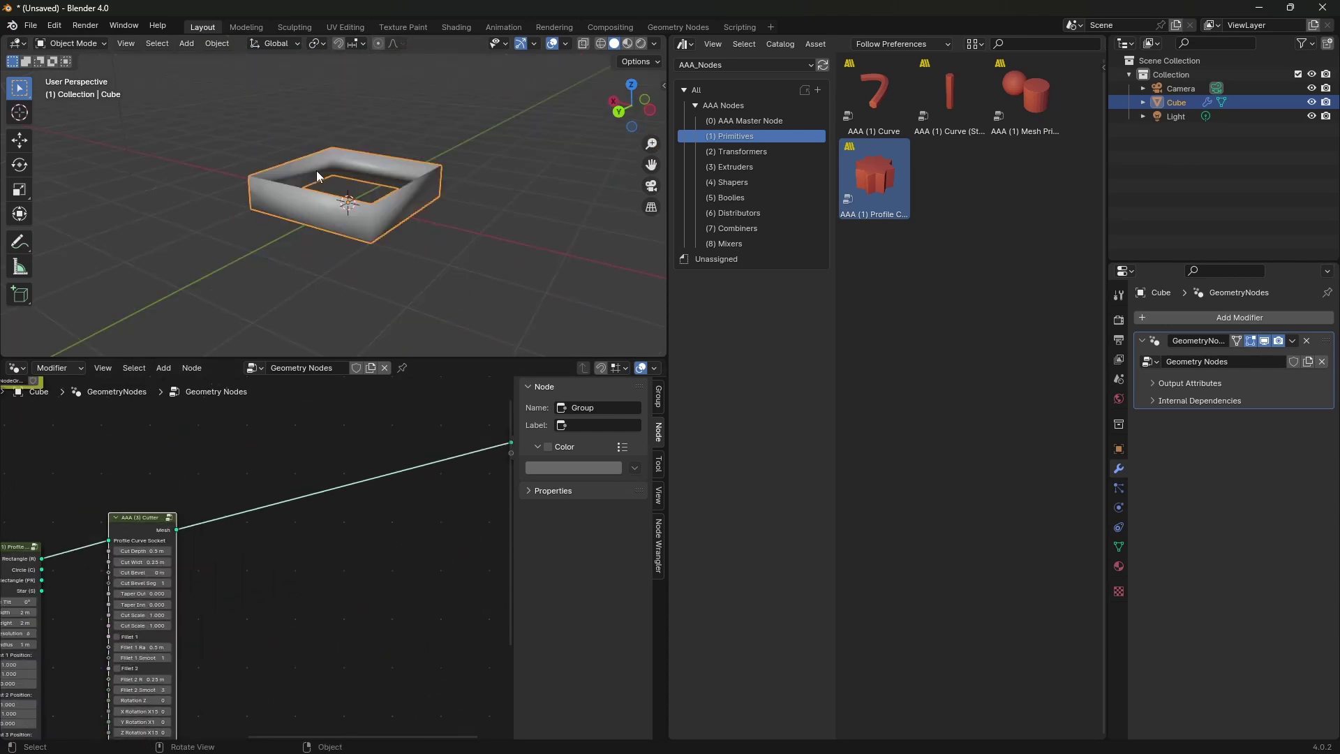
Step: Insert a Set Shade Smooth node between the Cutter and Group Output and turn its Shade Smooth option off
{"action": "scroll", "coordinate": [317, 171], "scroll_direction": "up", "scroll_amount": 4}
{"action": "middle_click_drag", "start_coordinate": [270, 186], "coordinate": [334, 206]}
{"action": "middle_click_drag", "start_coordinate": [327, 593], "coordinate": [281, 600]}
{"action": "key", "text": "shift+a"}
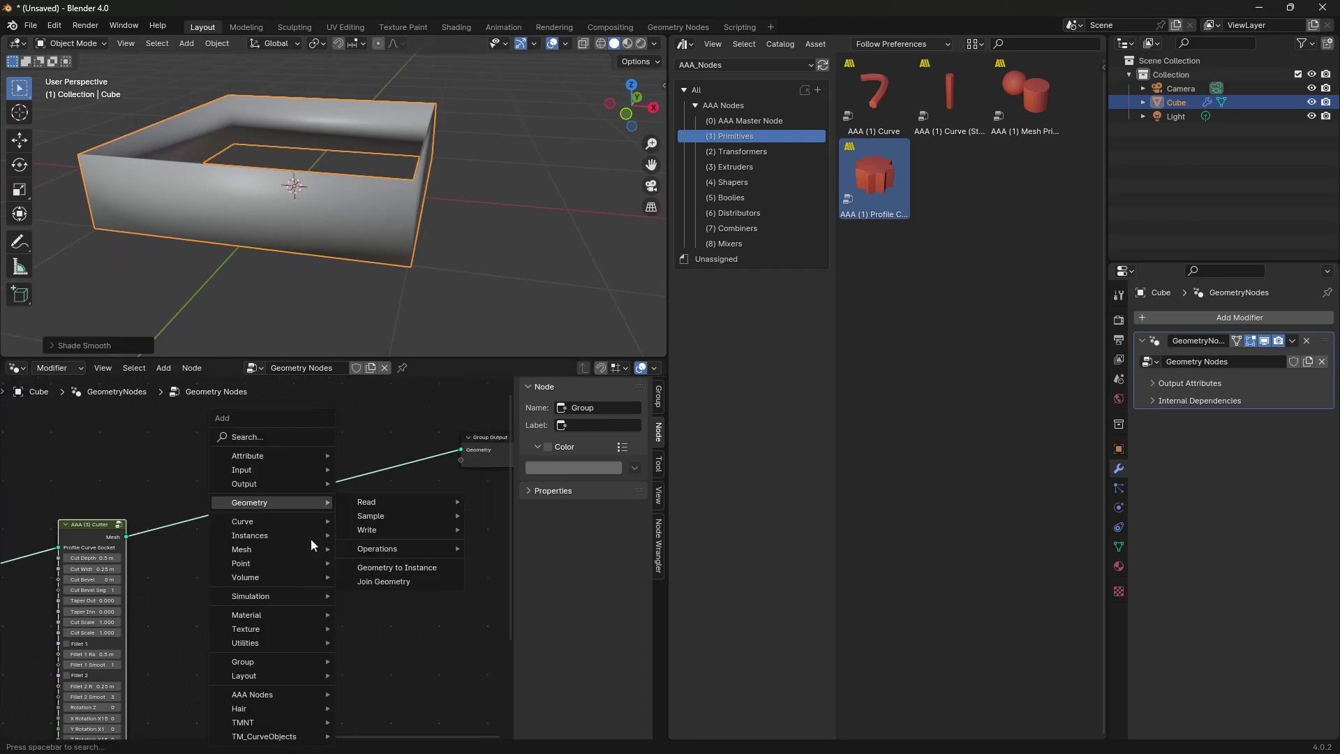
{"action": "type", "text": "shad"}
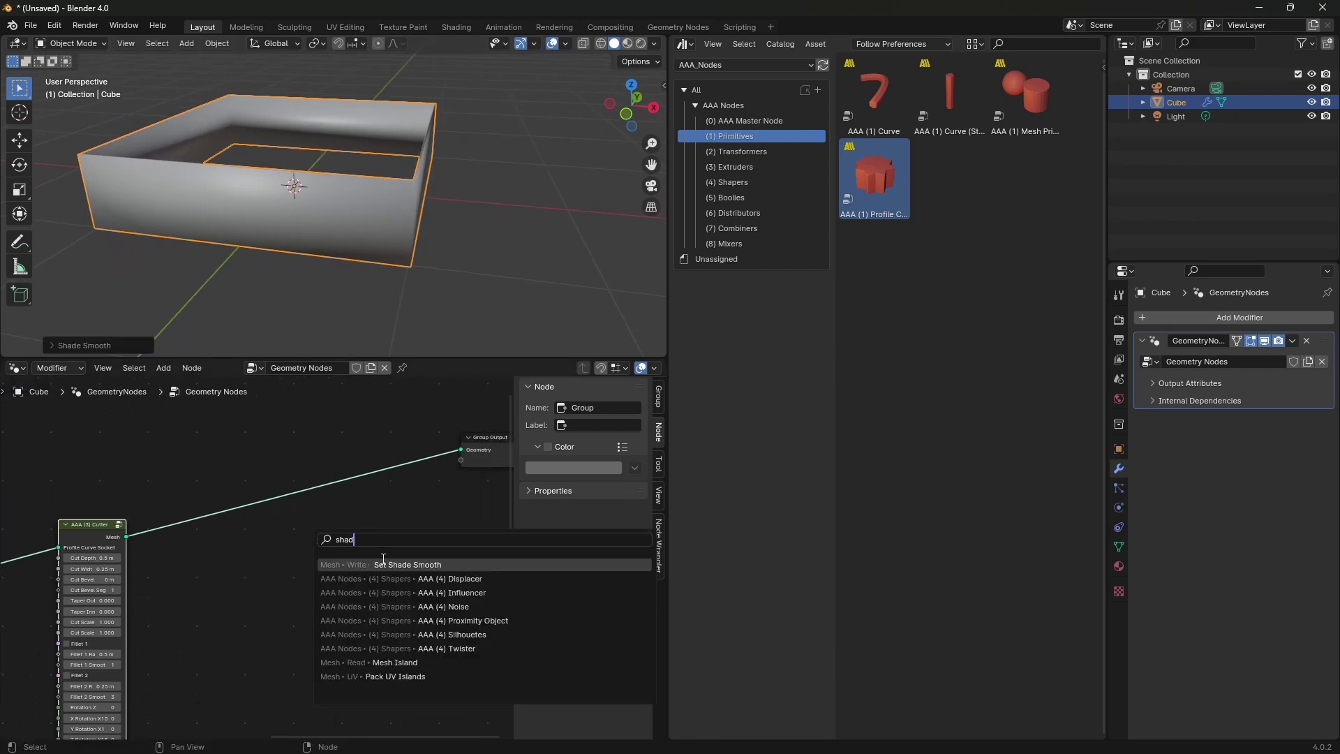
{"action": "left_click", "coordinate": [383, 563]}
{"action": "left_click", "coordinate": [348, 523]}
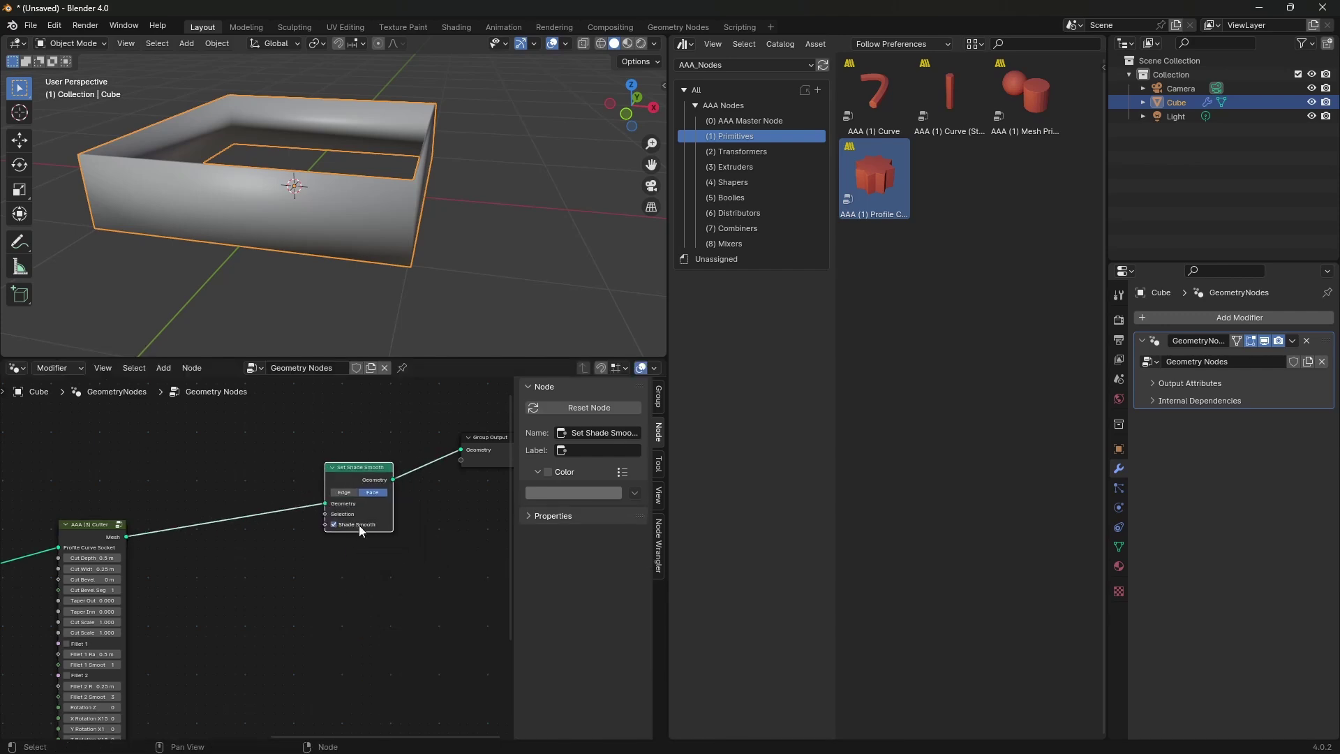
{"action": "left_click", "coordinate": [359, 524]}
Step: Set the Cutter's Cut Depth to 1 m, Cut Width to 1.45 m, Cut Bevel to 0.5 m and Cut Bevel Segments to 3
{"action": "scroll", "coordinate": [426, 534], "scroll_direction": "up", "scroll_amount": 2}
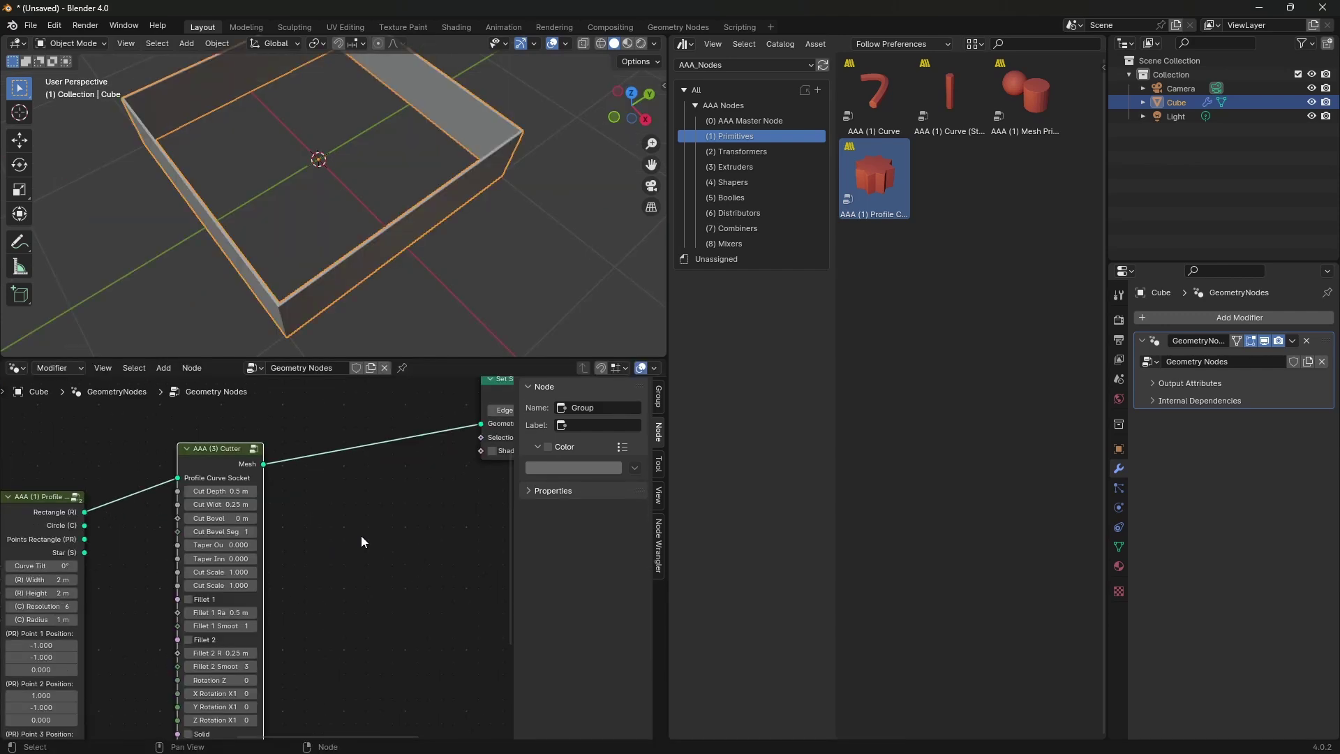
{"action": "left_click_drag", "start_coordinate": [207, 464], "coordinate": [210, 458]}
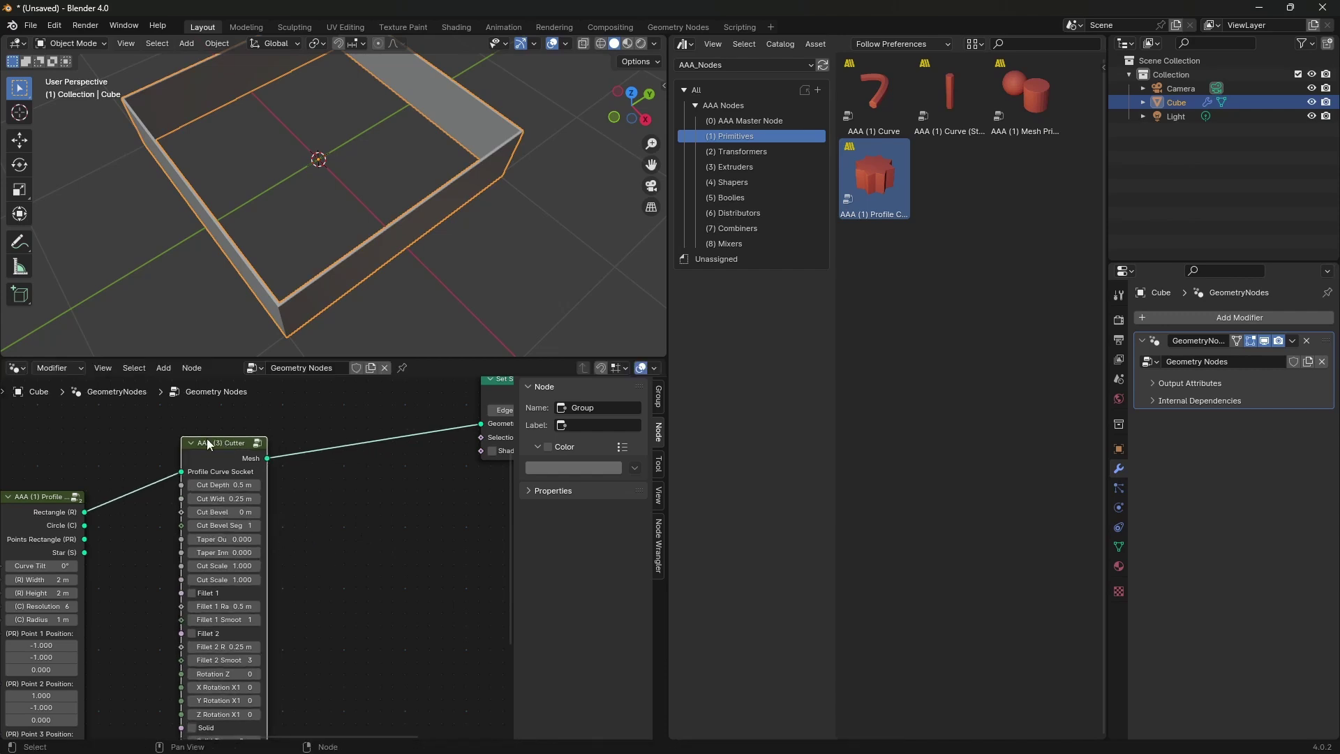
{"action": "left_click_drag", "start_coordinate": [208, 458], "coordinate": [264, 499]}
{"action": "scroll", "coordinate": [374, 618], "scroll_direction": "down", "scroll_amount": 2}
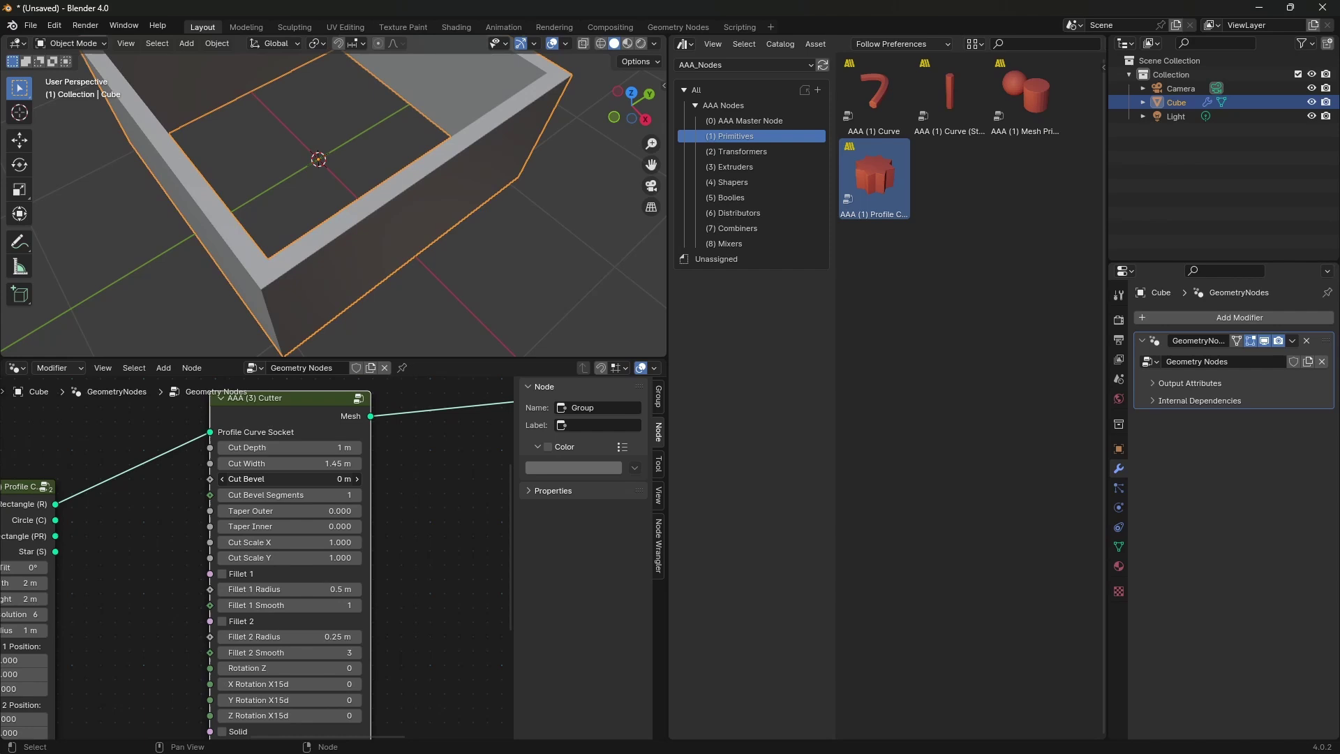
{"action": "mouse_move", "coordinate": [290, 479]}
{"action": "left_mouse_down"}
{"action": "mouse_move", "coordinate": [307, 479]}
{"action": "mouse_move", "coordinate": [262, 495]}
{"action": "mouse_move", "coordinate": [276, 495]}
{"action": "mouse_move", "coordinate": [272, 481]}
{"action": "mouse_move", "coordinate": [271, 495]}
{"action": "left_mouse_up"}
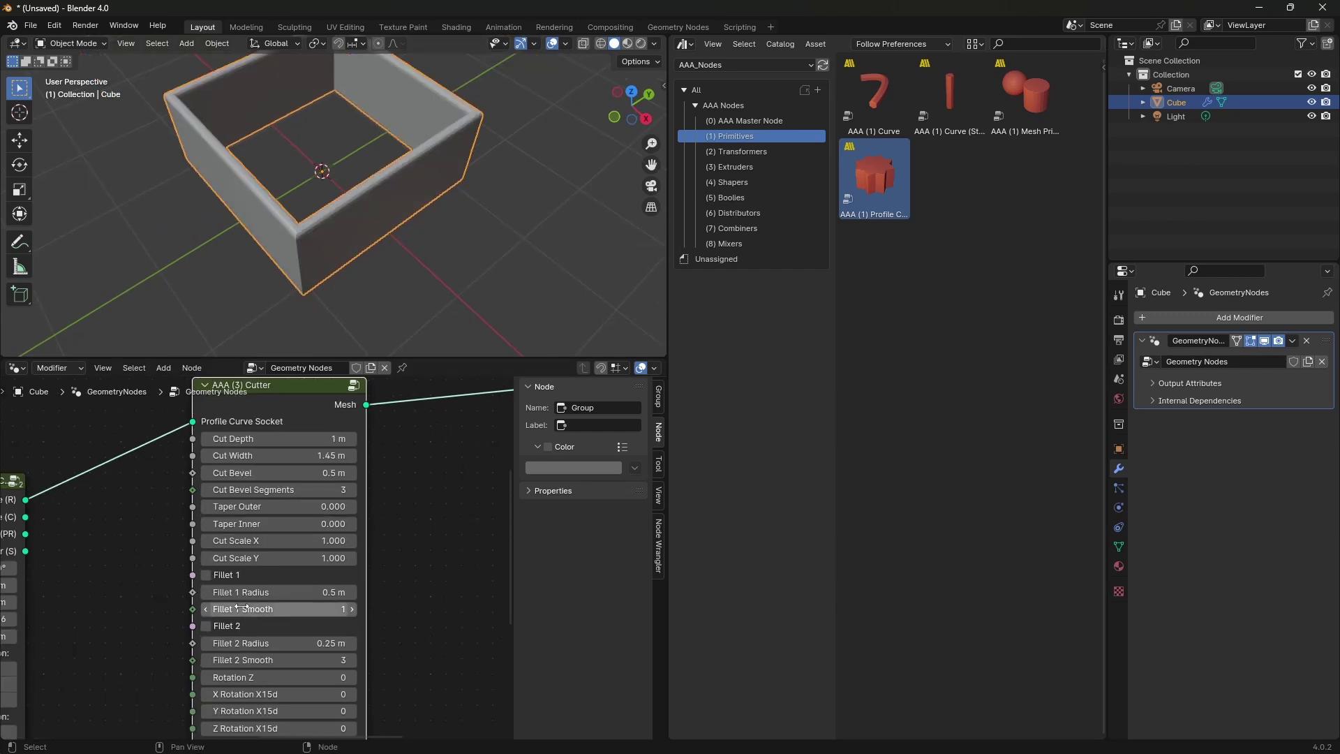
Step: Enable Fillet 1 on the Cutter with a radius of 0.2 m and a smoothness of 4
{"action": "left_click", "coordinate": [205, 574]}
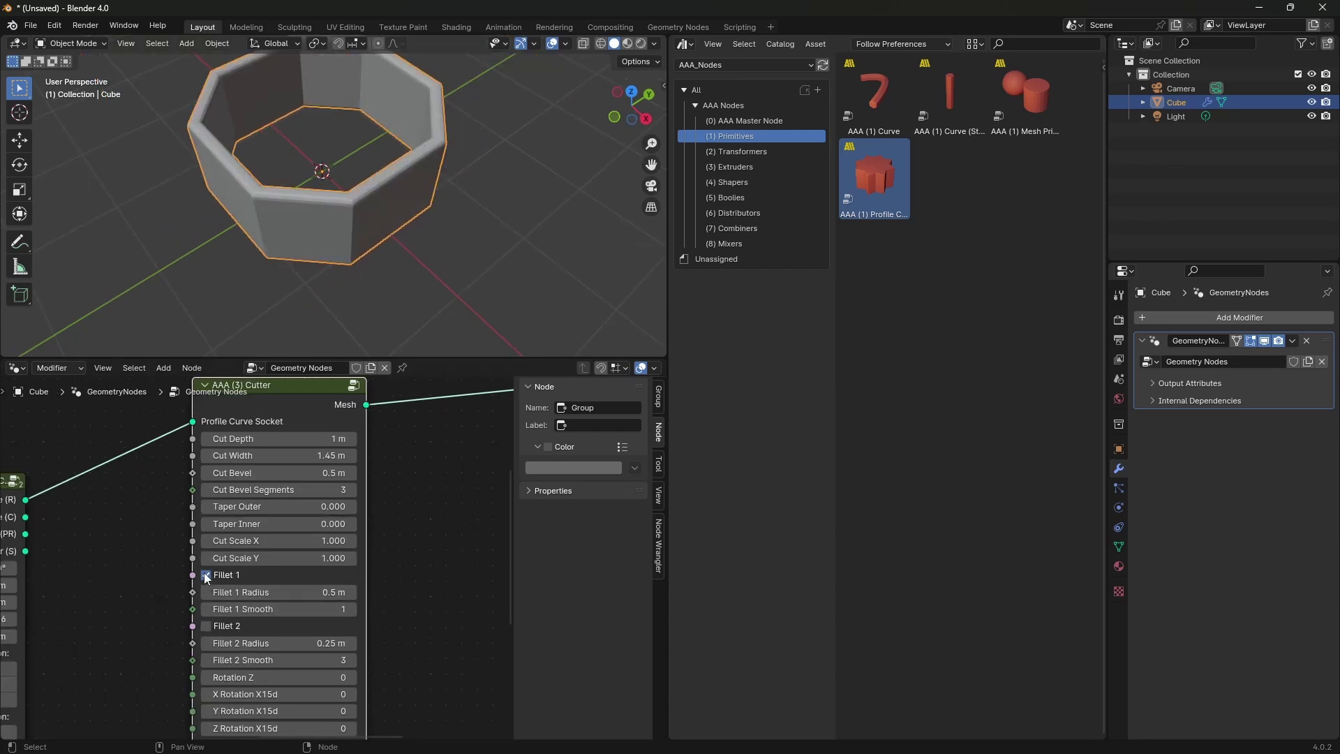
{"action": "left_click_drag", "start_coordinate": [279, 592], "coordinate": [251, 592]}
{"action": "left_click_drag", "start_coordinate": [279, 609], "coordinate": [290, 609]}
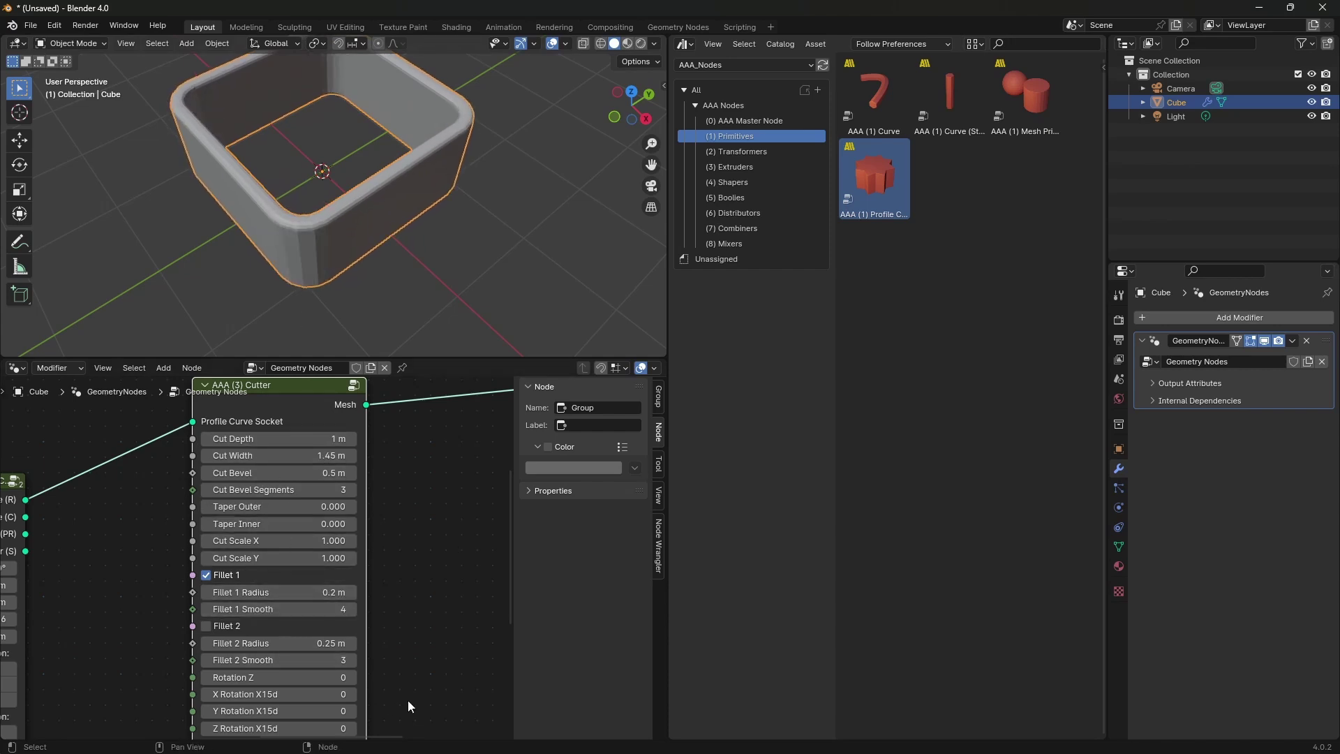
{"action": "middle_click_drag", "start_coordinate": [404, 125], "coordinate": [371, 155]}
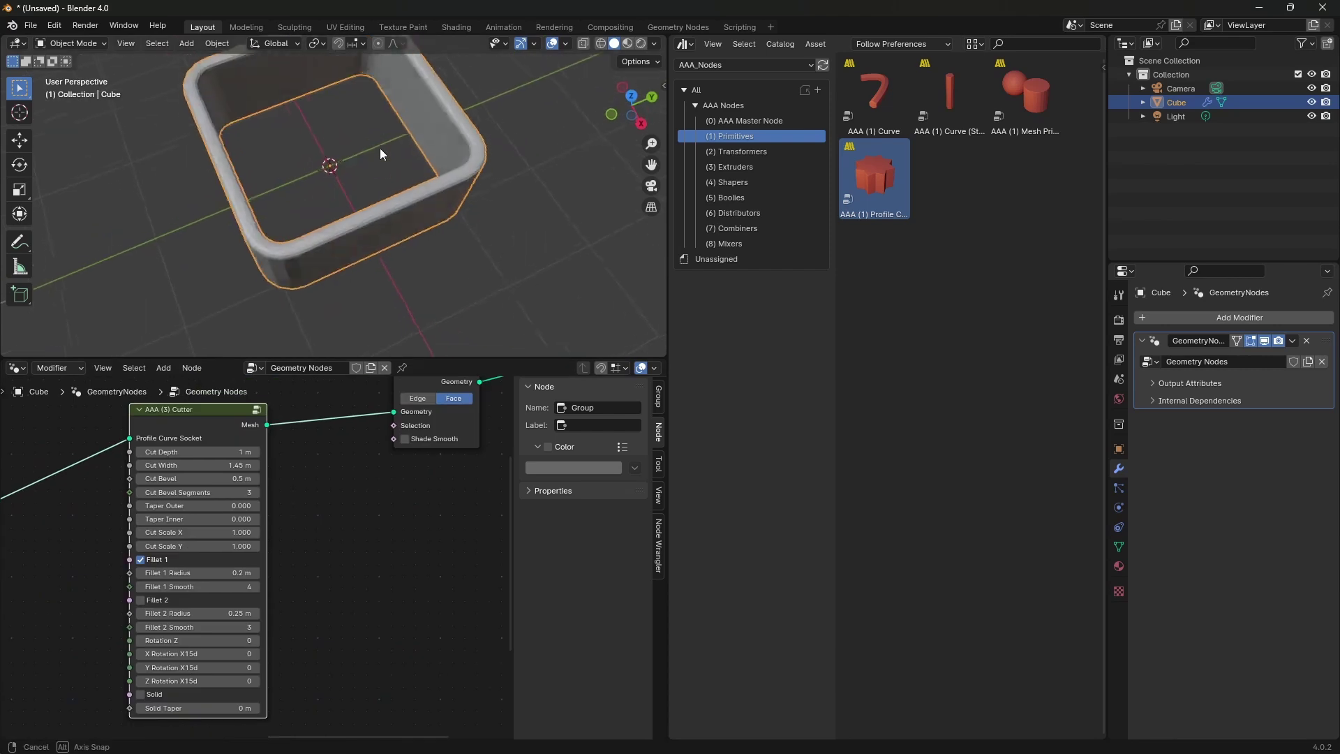
{"action": "scroll", "coordinate": [241, 238], "scroll_direction": "up", "scroll_amount": 3}
{"action": "middle_click_drag", "start_coordinate": [241, 238], "coordinate": [276, 279]}
{"action": "scroll", "coordinate": [516, 147], "scroll_direction": "down", "scroll_amount": 5}
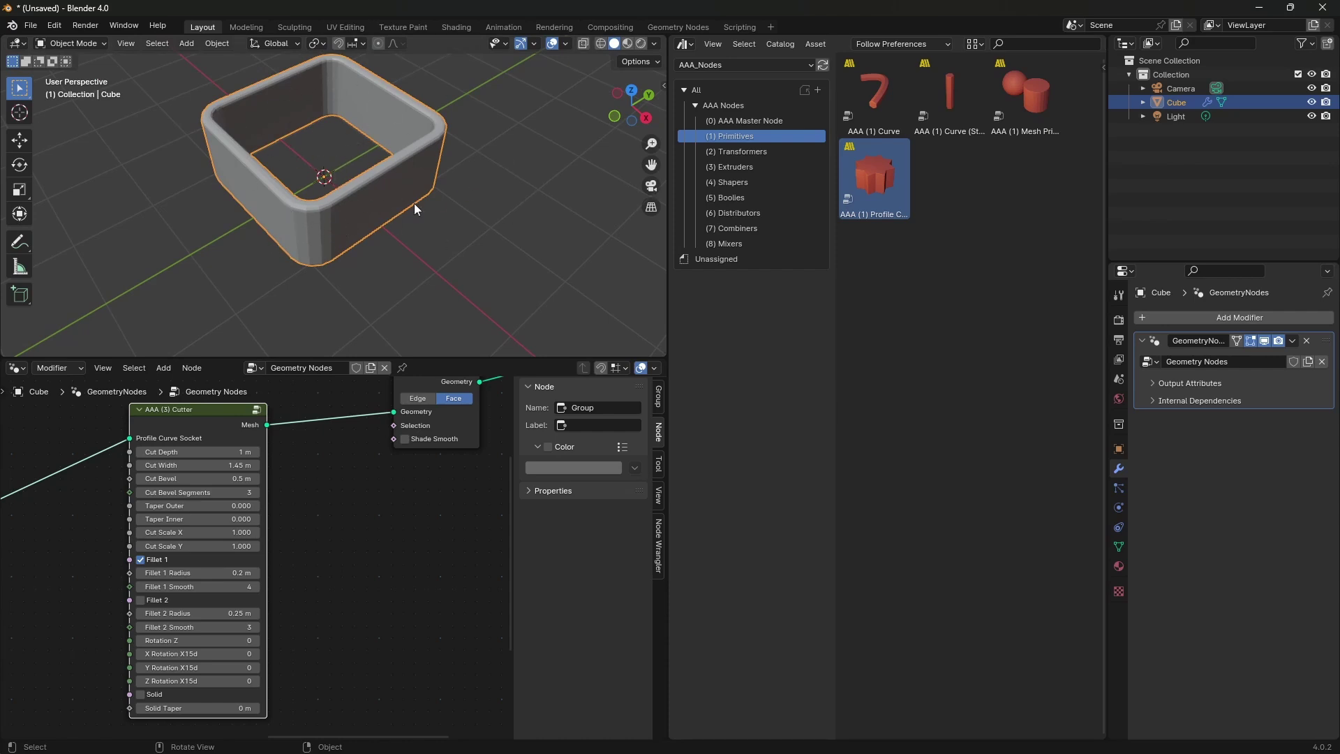
Step: Turn on the Cutter's Solid option and try out different Solid Taper values
{"action": "left_click", "coordinate": [141, 694]}
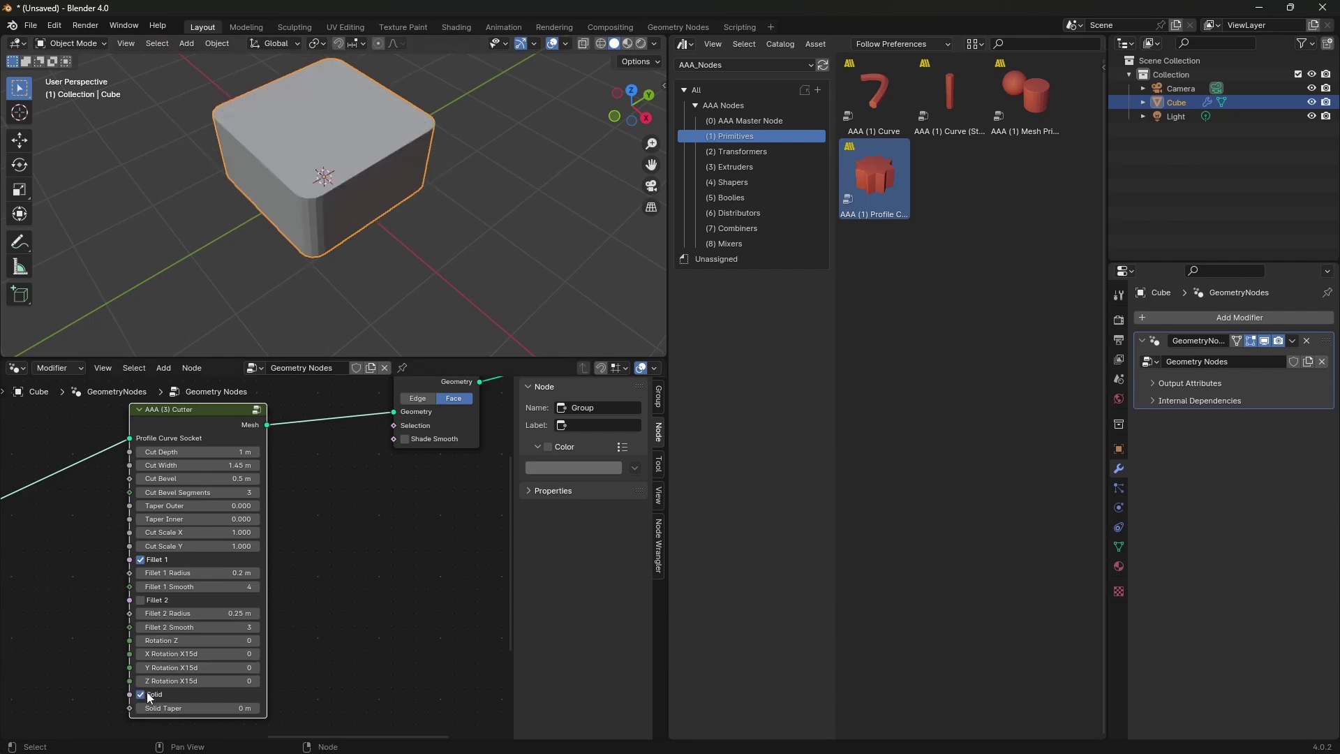
{"action": "scroll", "coordinate": [140, 696], "scroll_direction": "up", "scroll_amount": 3}
{"action": "middle_click_drag", "start_coordinate": [140, 697], "coordinate": [217, 577]}
{"action": "middle_click_drag", "start_coordinate": [394, 535], "coordinate": [322, 614]}
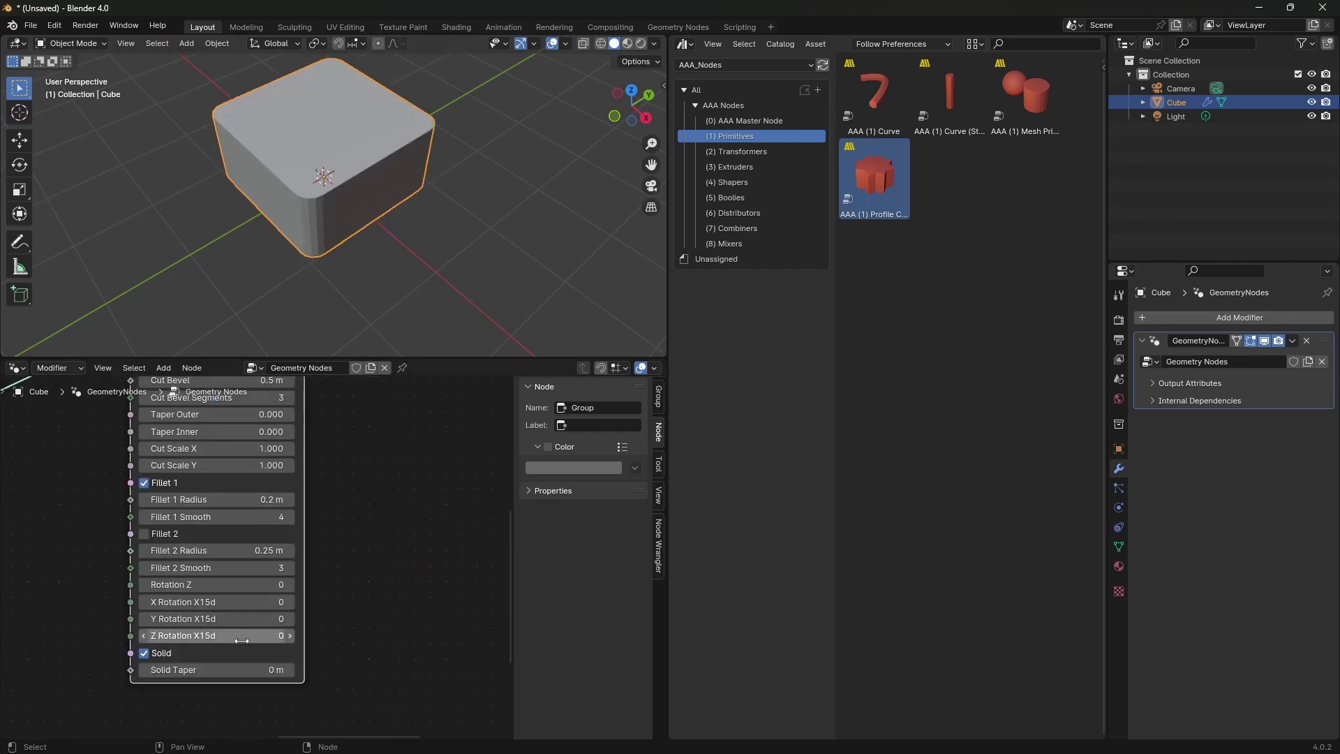
{"action": "left_click_drag", "start_coordinate": [220, 670], "coordinate": [275, 670]}
{"action": "middle_click_drag", "start_coordinate": [412, 185], "coordinate": [251, 182]}
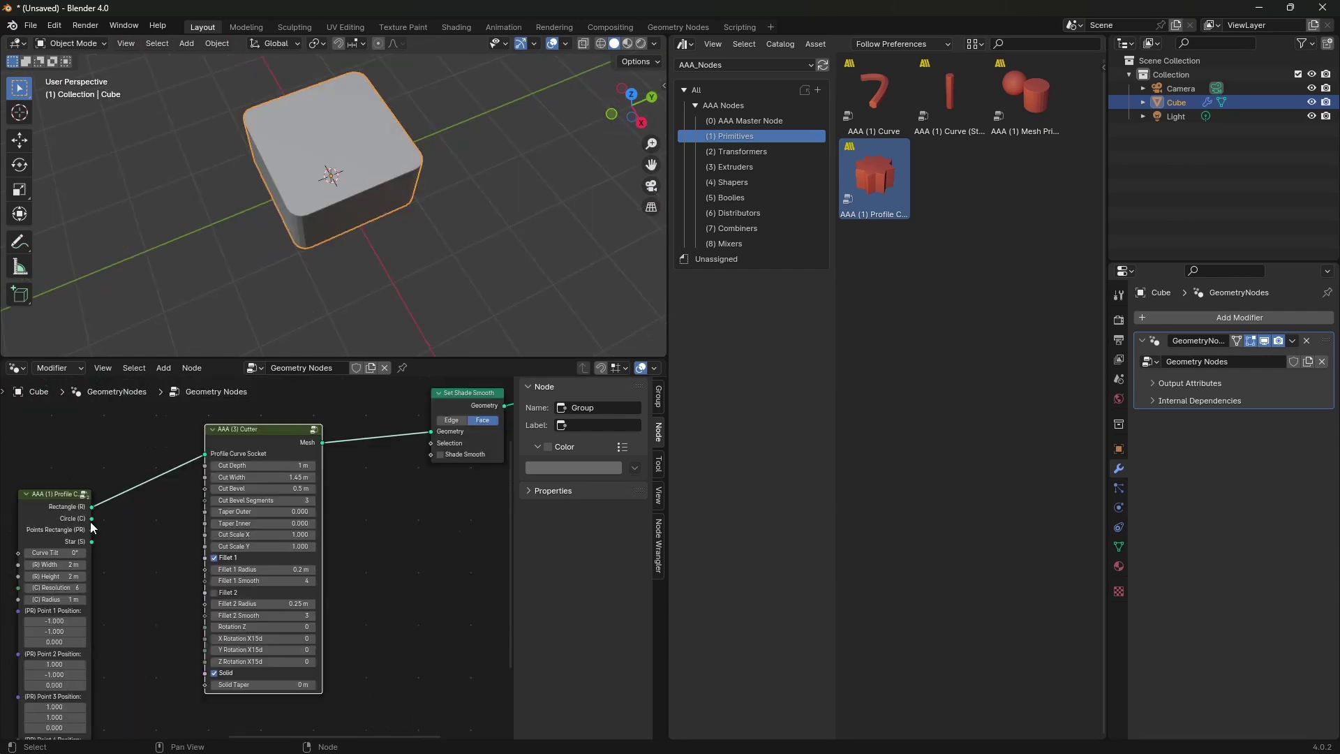
Step: Try the Profile node's Circle and Points Rectangle outputs, and link its Star output to the Cutter's Profile Curve Socket
{"action": "left_click_drag", "start_coordinate": [91, 518], "coordinate": [204, 456]}
{"action": "left_click_drag", "start_coordinate": [91, 530], "coordinate": [209, 454]}
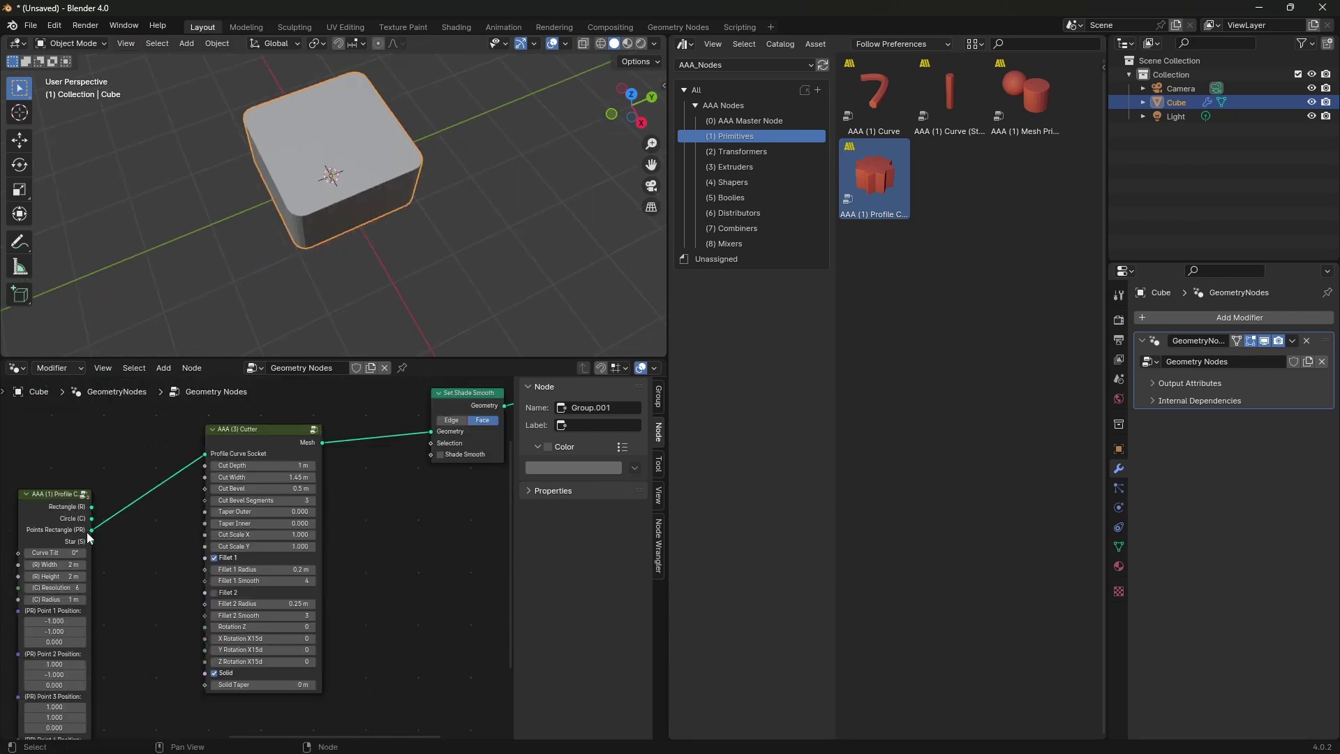
{"action": "left_click_drag", "start_coordinate": [92, 541], "coordinate": [205, 454]}
{"action": "scroll", "coordinate": [144, 631], "scroll_direction": "up", "scroll_amount": 2}
{"action": "left_click_drag", "start_coordinate": [78, 676], "coordinate": [96, 676]}
Step: Turn off the Cutter's Solid option so the star profile forms an open ring
{"action": "middle_click_drag", "start_coordinate": [440, 495], "coordinate": [386, 607]}
{"action": "left_click", "coordinate": [227, 637]}
{"action": "scroll", "coordinate": [444, 236], "scroll_direction": "up", "scroll_amount": 2}
{"action": "mouse_move", "coordinate": [445, 236]}
{"action": "middle_mouse_down"}
{"action": "mouse_move", "coordinate": [455, 248]}
{"action": "mouse_move", "coordinate": [433, 220]}
{"action": "middle_mouse_up"}
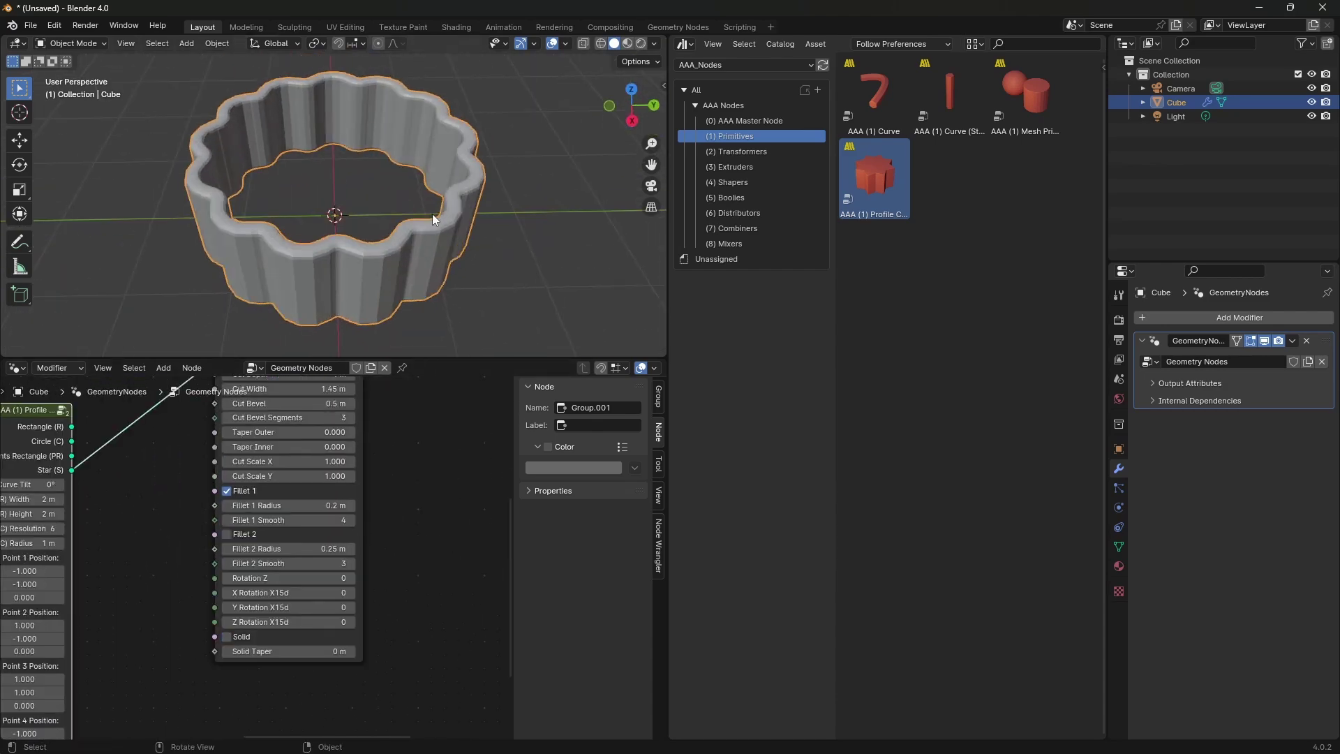
Step: Combine the Profile, Cutter and Set Shade Smooth nodes into one node group and label it "Cookie Cutter"
{"action": "scroll", "coordinate": [433, 213], "scroll_direction": "down", "scroll_amount": 4}
{"action": "scroll", "coordinate": [370, 558], "scroll_direction": "down", "scroll_amount": 3}
{"action": "left_click_drag", "start_coordinate": [46, 477], "coordinate": [424, 654]}
{"action": "key", "text": "ctrl+g"}
{"action": "left_click", "coordinate": [593, 426]}
{"action": "type", "text": "Cookie"}
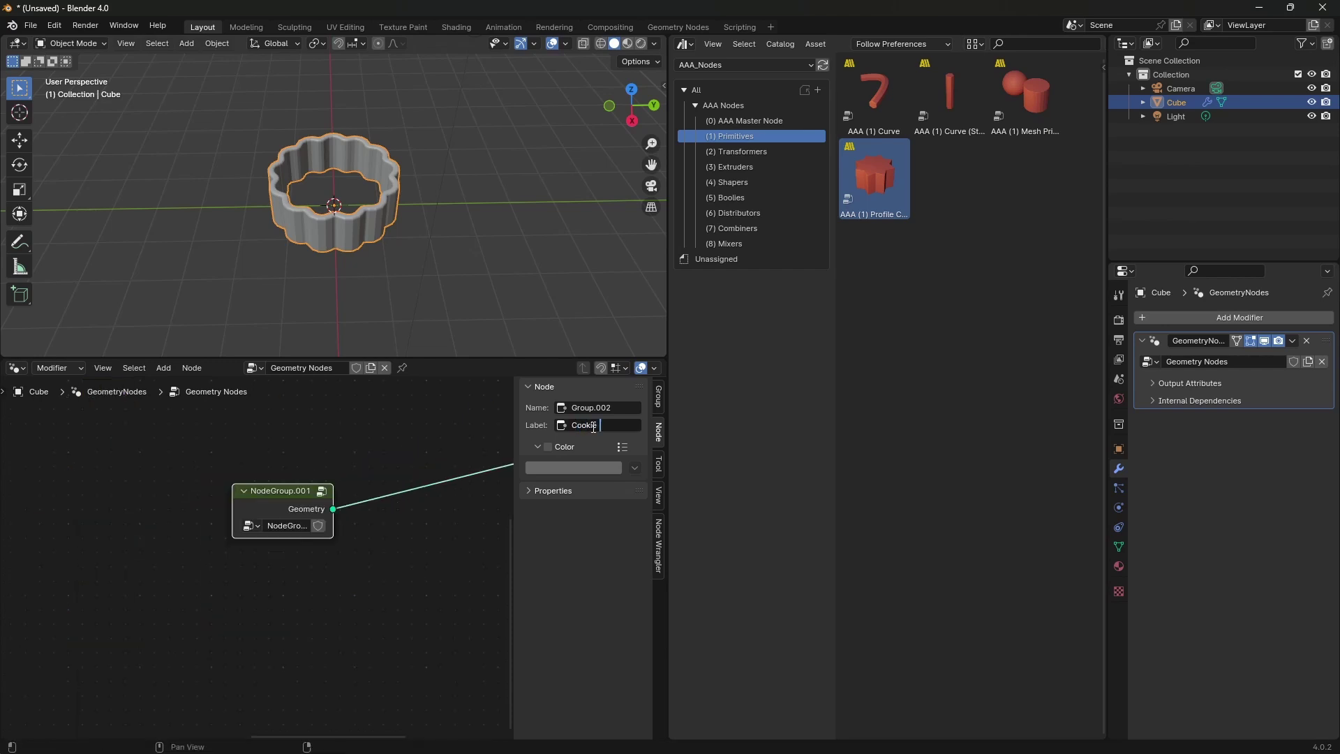
{"action": "type", "text": " Cutter"}
{"action": "key", "text": "Return"}
Step: Enable a custom color on the Cookie Cutter node and make it teal
{"action": "left_click", "coordinate": [547, 447]}
{"action": "left_click", "coordinate": [551, 468]}
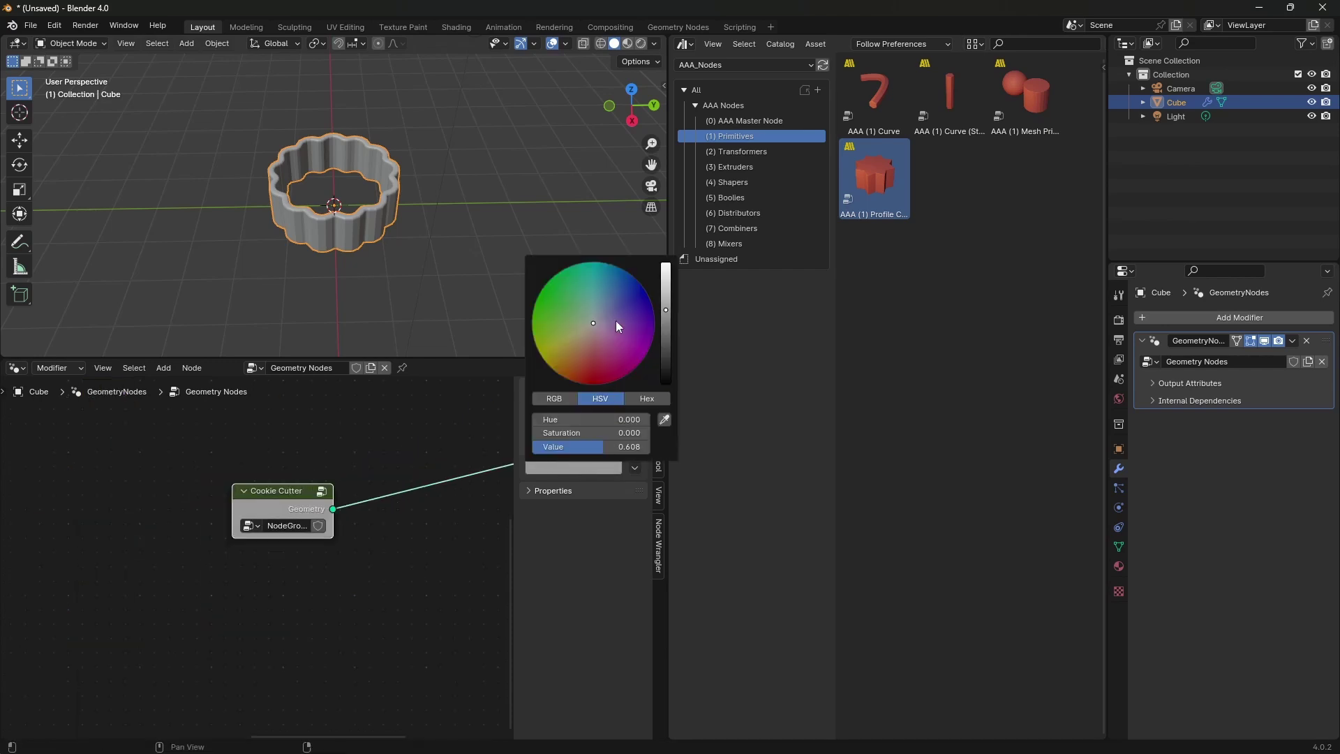
{"action": "left_click", "coordinate": [590, 283]}
{"action": "scroll", "coordinate": [388, 525], "scroll_direction": "down", "scroll_amount": 3}
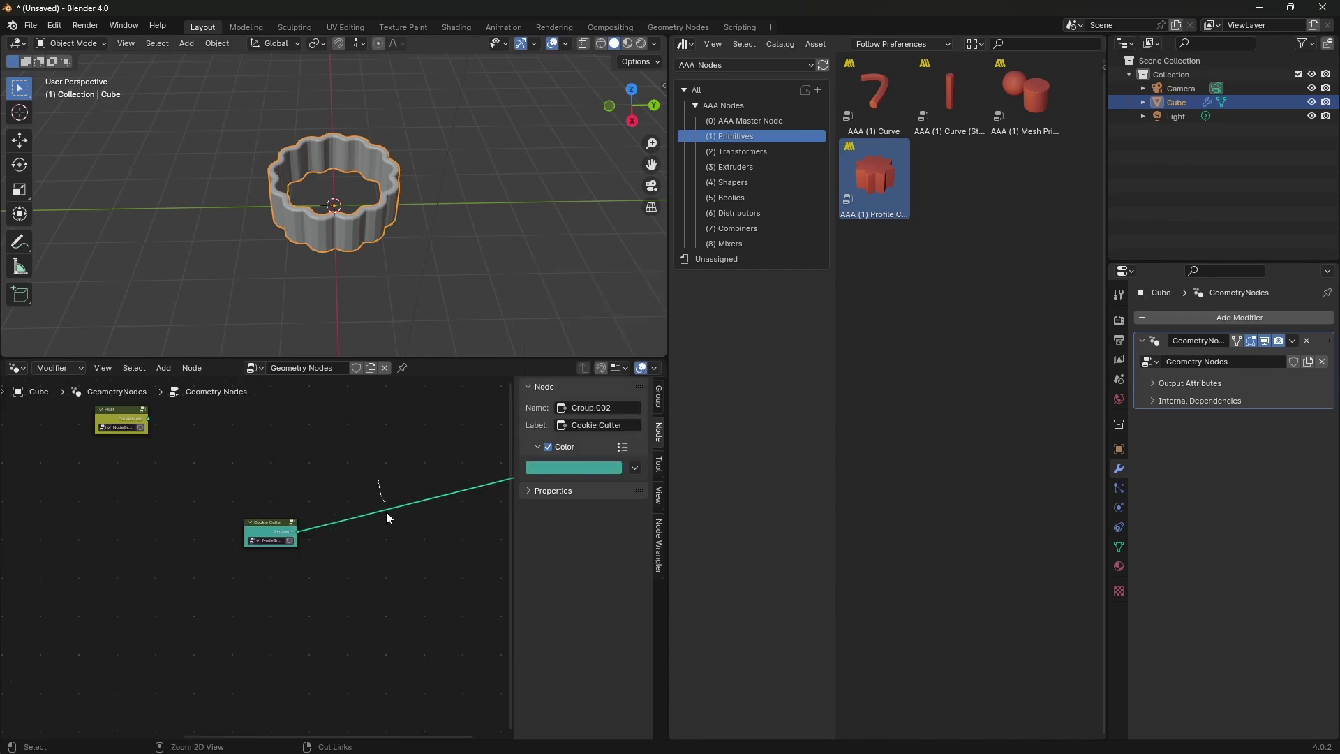
Step: Cut the link from the Cookie Cutter node to the Group Output and move the node beneath the Pillar node
{"action": "right_click_drag", "start_coordinate": [333, 506], "coordinate": [331, 542], "text": "ctrl"}
{"action": "left_click_drag", "start_coordinate": [278, 532], "coordinate": [125, 470]}
{"action": "middle_click_drag", "start_coordinate": [299, 465], "coordinate": [278, 534]}
{"action": "scroll", "coordinate": [278, 535], "scroll_direction": "up", "scroll_amount": 3}
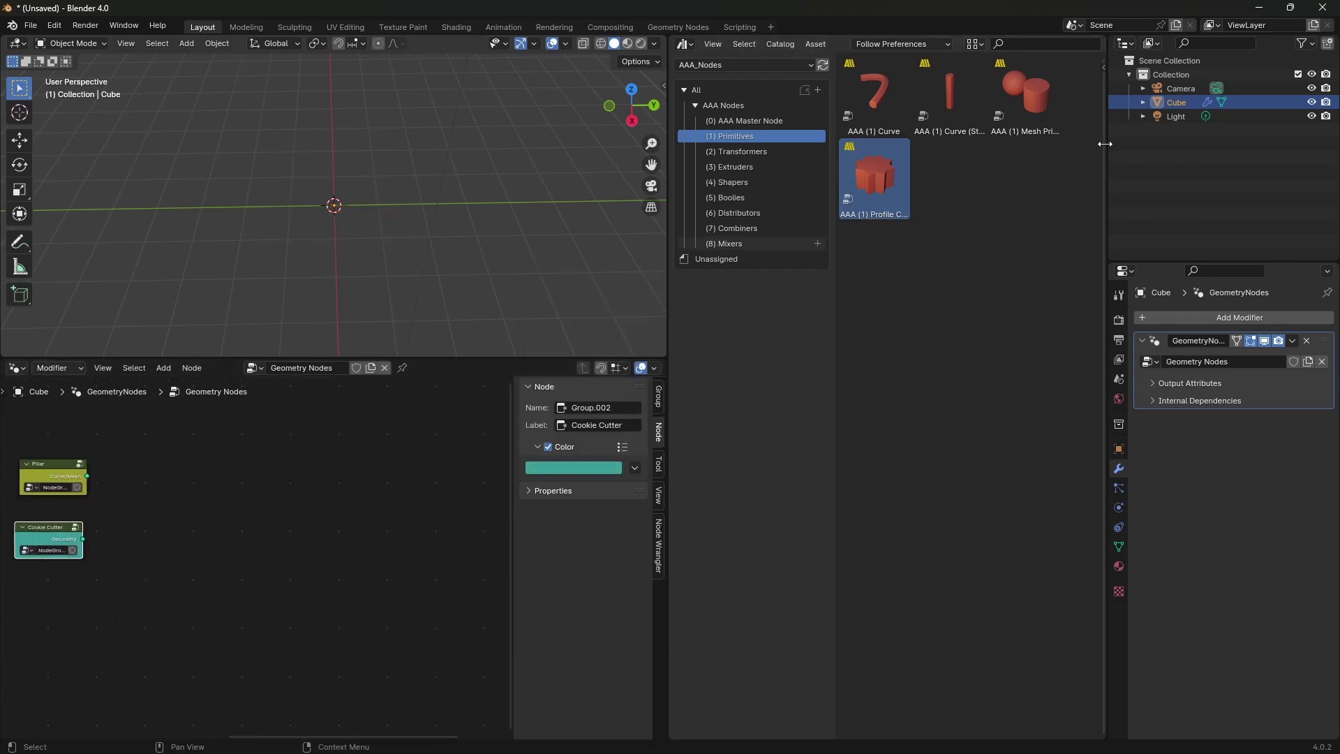
Step: Add the AAA (1) Mesh Primitives node from the asset library and link its Cube output to the Group Output
{"action": "left_click", "coordinate": [1044, 82]}
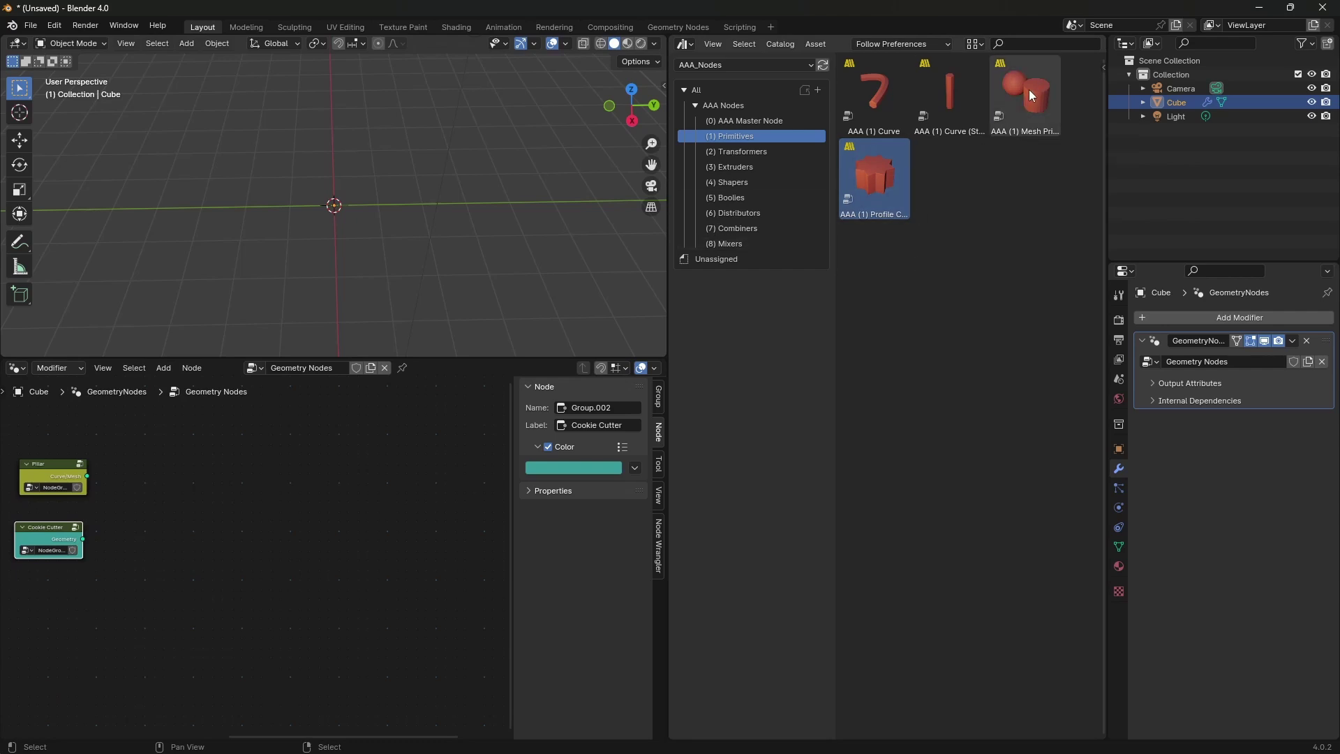
{"action": "left_click_drag", "start_coordinate": [1029, 89], "coordinate": [242, 493]}
{"action": "middle_click_drag", "start_coordinate": [359, 554], "coordinate": [255, 530]}
{"action": "scroll", "coordinate": [342, 546], "scroll_direction": "down", "scroll_amount": 3}
{"action": "scroll", "coordinate": [267, 522], "scroll_direction": "up", "scroll_amount": 4}
{"action": "left_click_drag", "start_coordinate": [230, 509], "coordinate": [411, 550]}
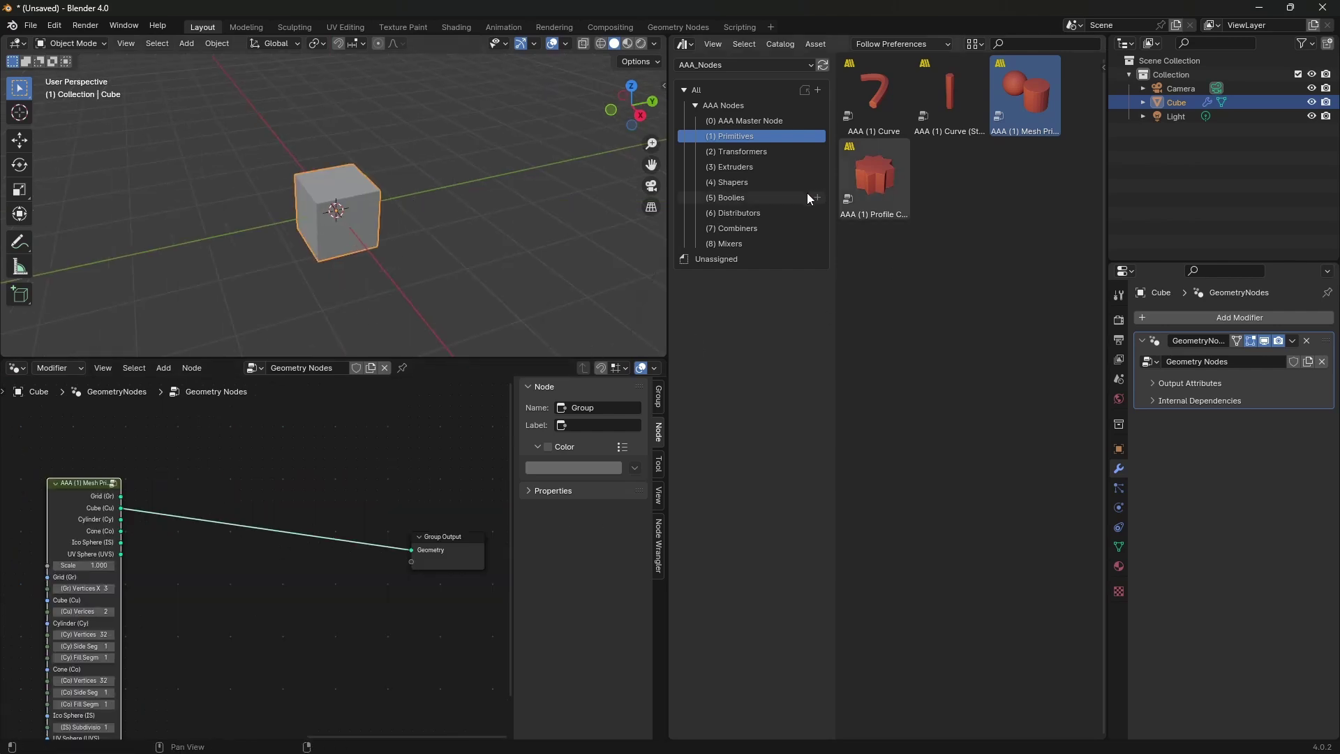
Step: Insert an AAA (2) Transform Fast node after the Cube output and set its X Scale to 2
{"action": "left_click", "coordinate": [754, 149]}
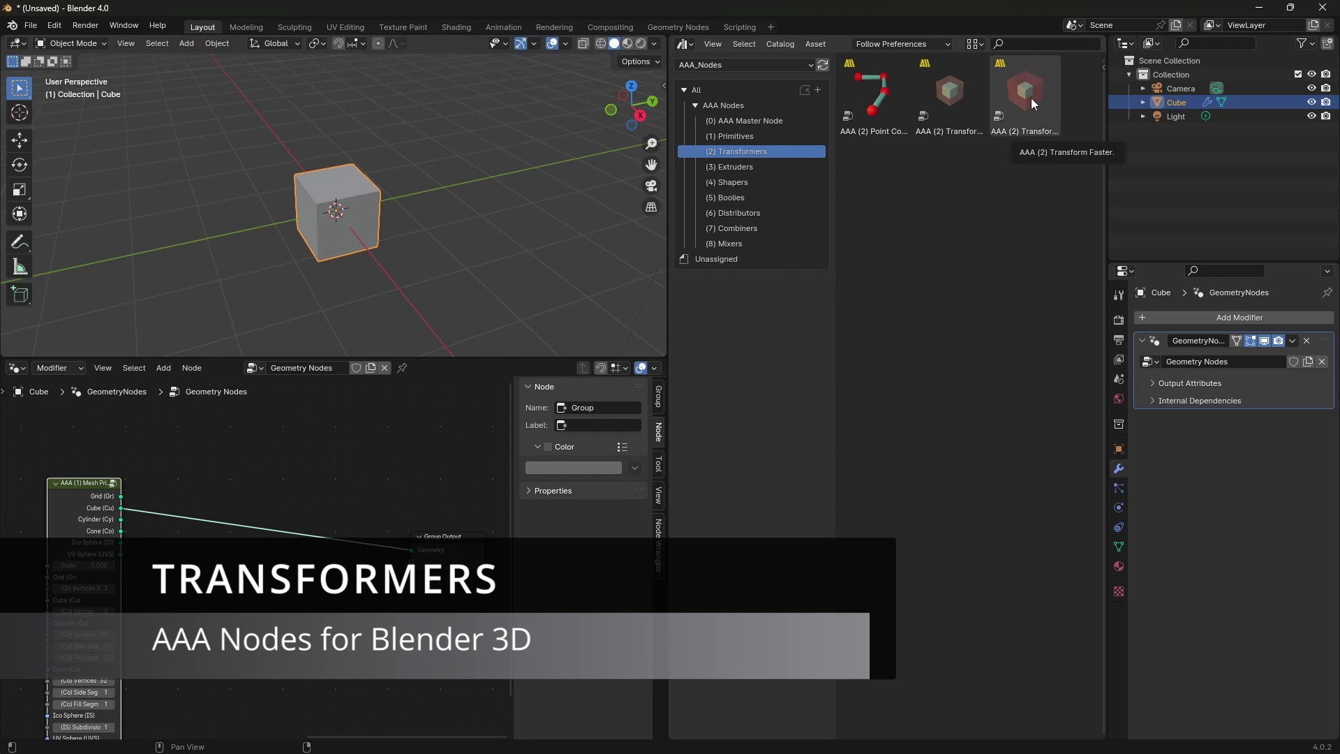
{"action": "left_click_drag", "start_coordinate": [957, 98], "coordinate": [203, 483]}
{"action": "scroll", "coordinate": [270, 648], "scroll_direction": "up", "scroll_amount": 3}
{"action": "left_click_drag", "start_coordinate": [189, 596], "coordinate": [143, 597]}
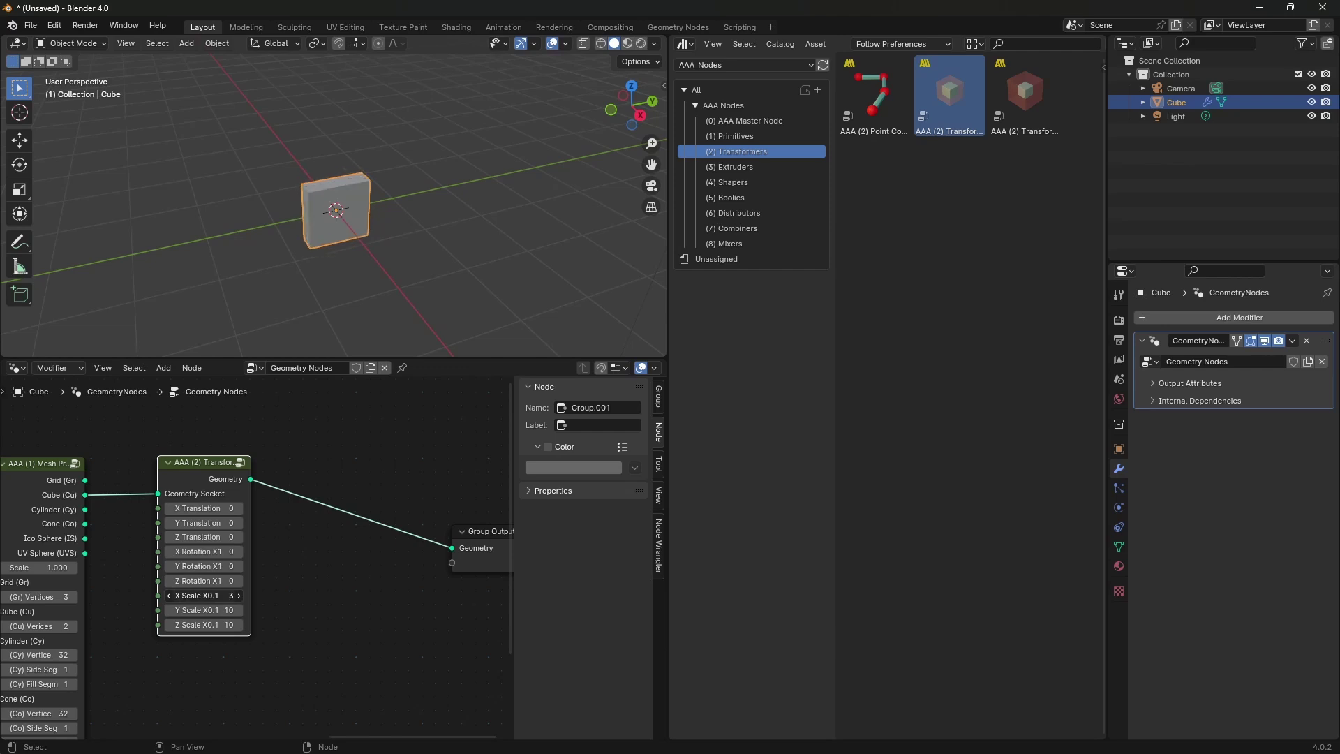
{"action": "left_click_drag", "start_coordinate": [143, 595], "coordinate": [133, 596]}
{"action": "middle_click_drag", "start_coordinate": [375, 253], "coordinate": [417, 215]}
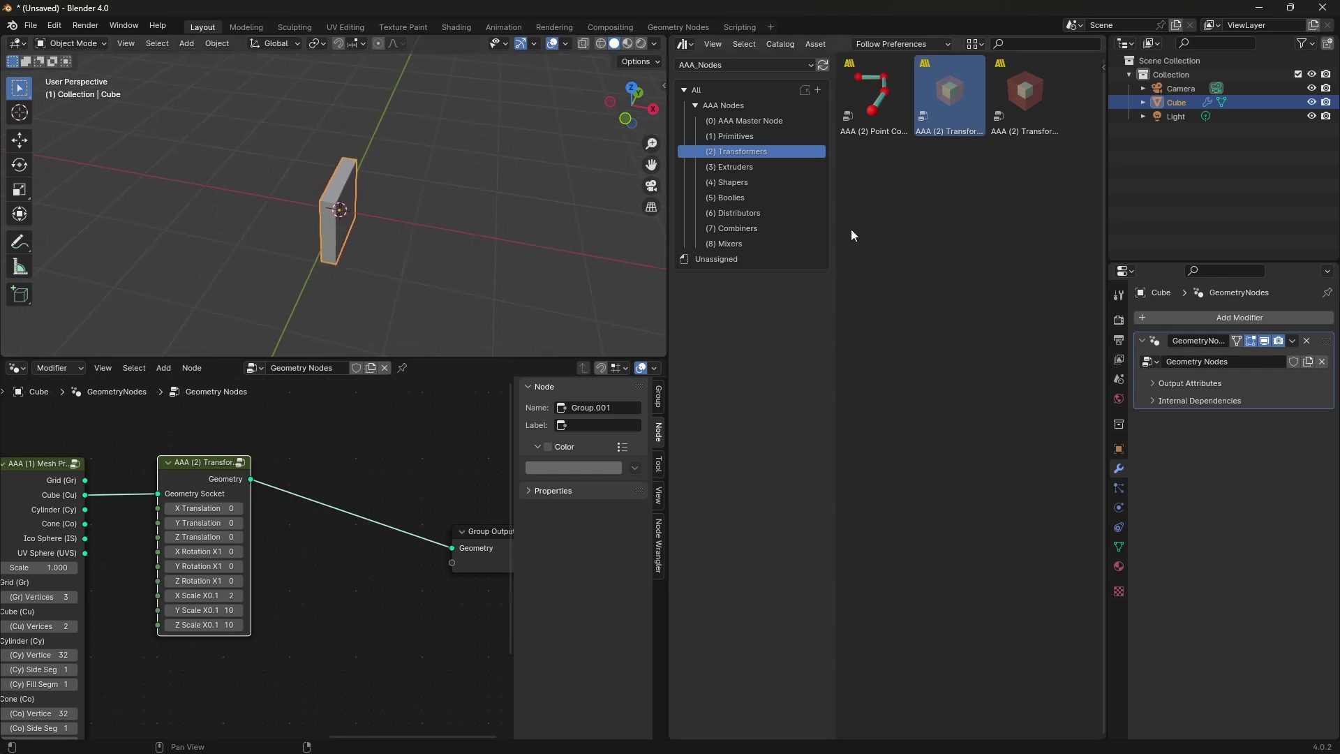
Step: Insert an AAA (6) Grid Array node between the transform and the Group Output, and set its first instance count to 12
{"action": "left_click", "coordinate": [739, 213]}
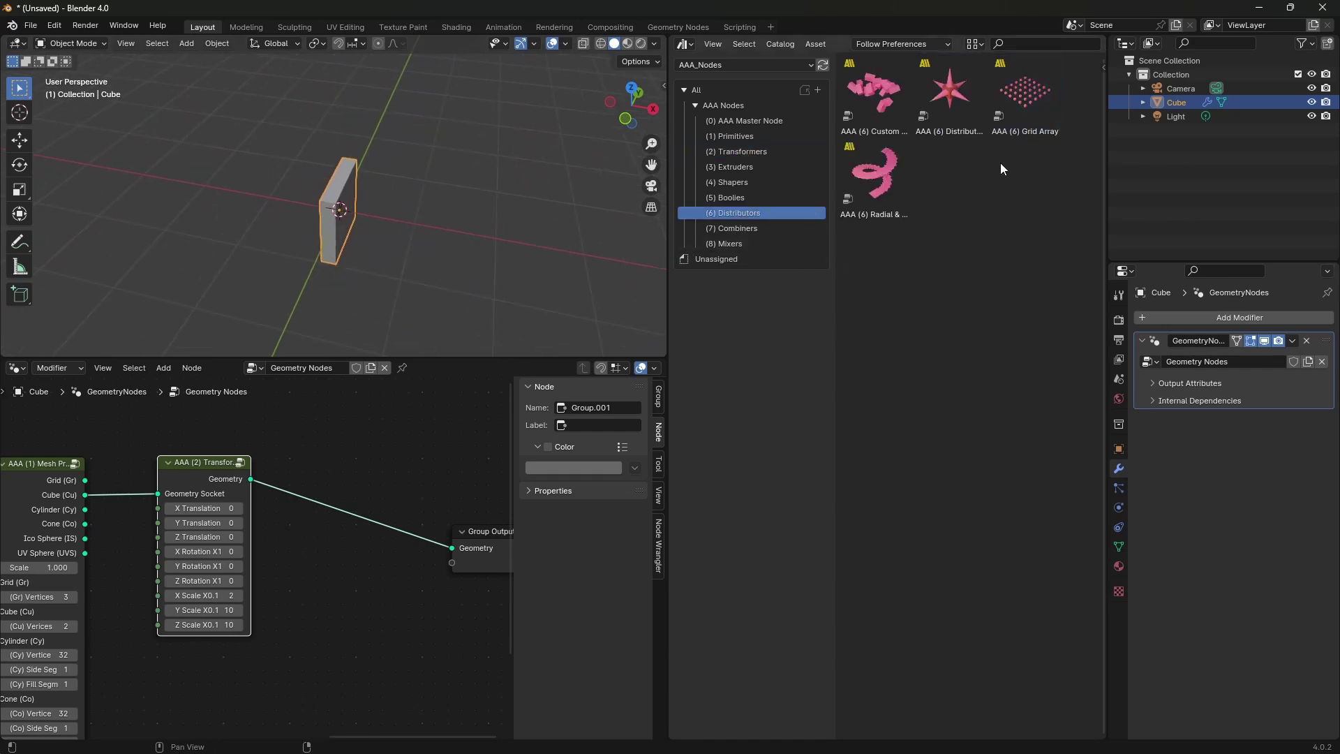
{"action": "left_click_drag", "start_coordinate": [1024, 91], "coordinate": [328, 483]}
{"action": "middle_click_drag", "start_coordinate": [435, 256], "coordinate": [410, 228]}
{"action": "middle_click_drag", "start_coordinate": [450, 609], "coordinate": [429, 569]}
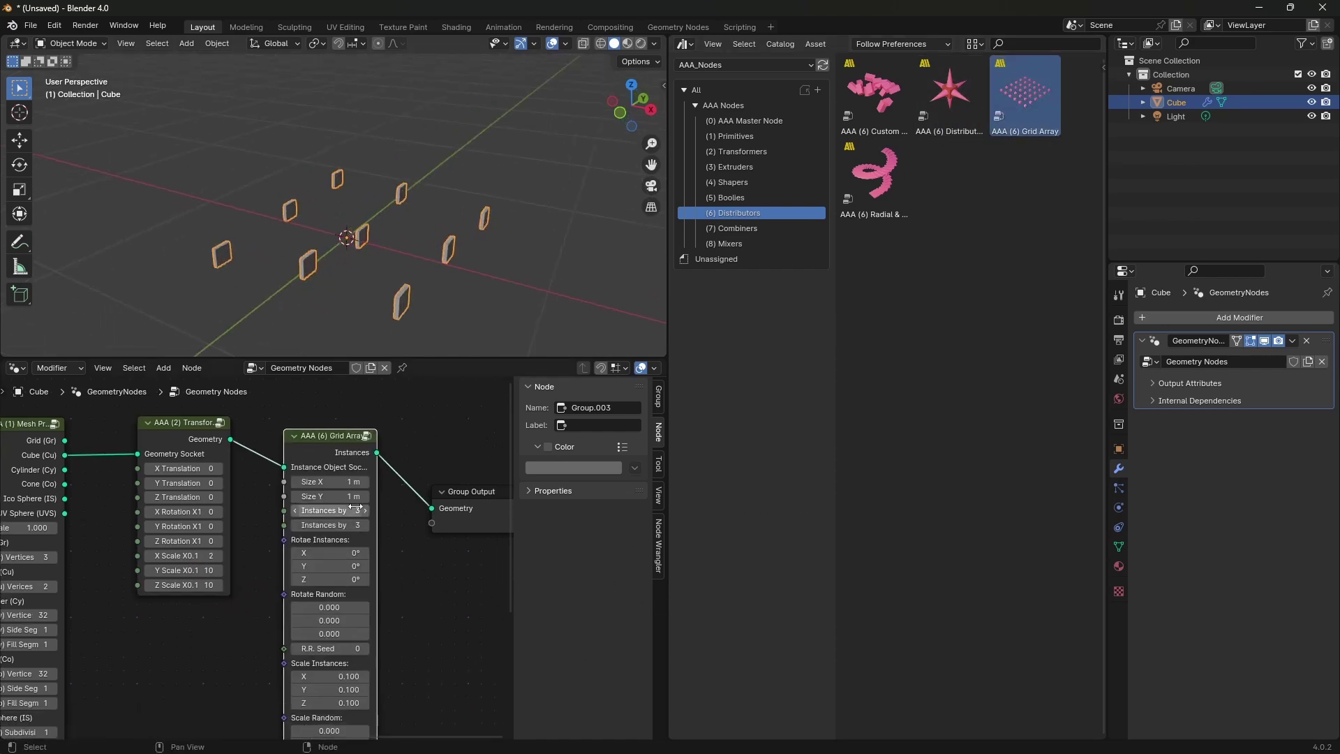
{"action": "left_click_drag", "start_coordinate": [337, 511], "coordinate": [352, 511]}
{"action": "middle_click_drag", "start_coordinate": [448, 245], "coordinate": [402, 205]}
{"action": "middle_click_drag", "start_coordinate": [471, 259], "coordinate": [429, 248]}
{"action": "middle_click_drag", "start_coordinate": [409, 598], "coordinate": [348, 409]}
{"action": "middle_click_drag", "start_coordinate": [509, 287], "coordinate": [507, 288]}
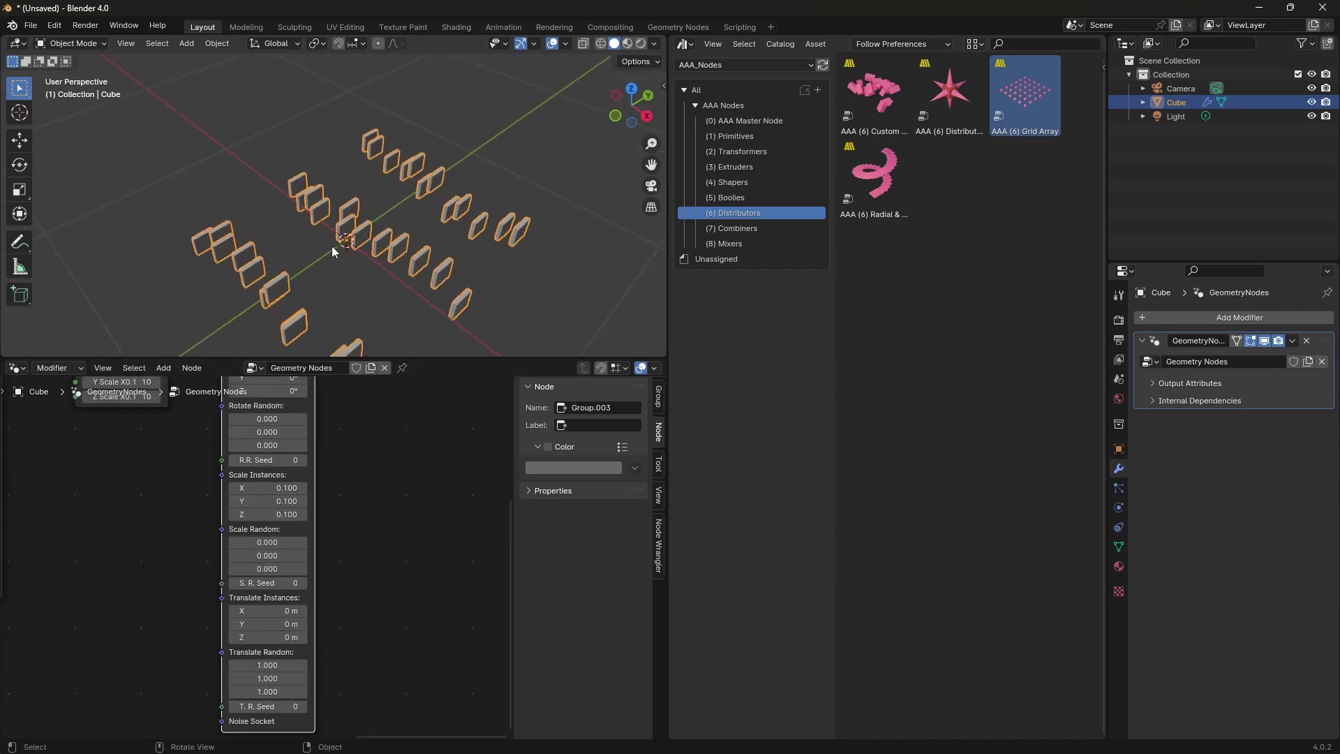
Step: Try a first Scale Random value of 0.900 on the Grid Array, and undo it
{"action": "middle_click_drag", "start_coordinate": [320, 554], "coordinate": [300, 597]}
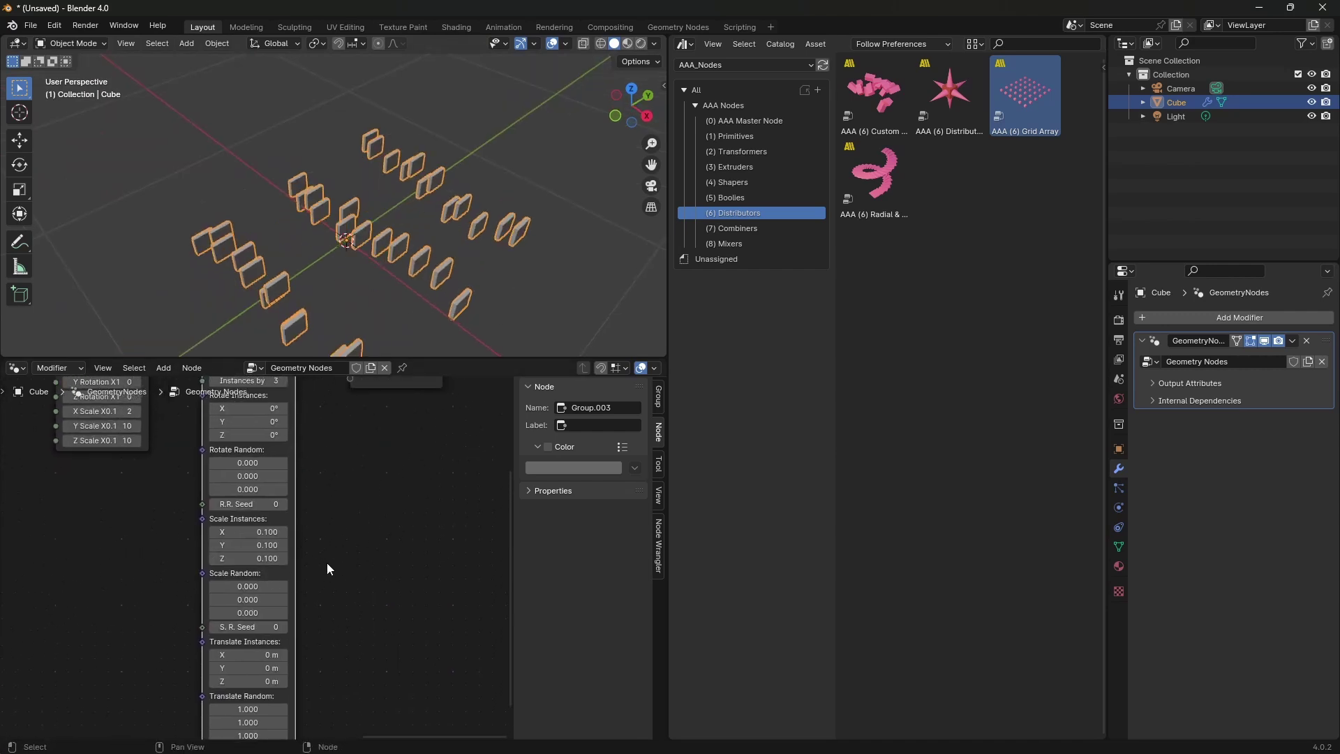
{"action": "middle_click_drag", "start_coordinate": [331, 549], "coordinate": [369, 598]}
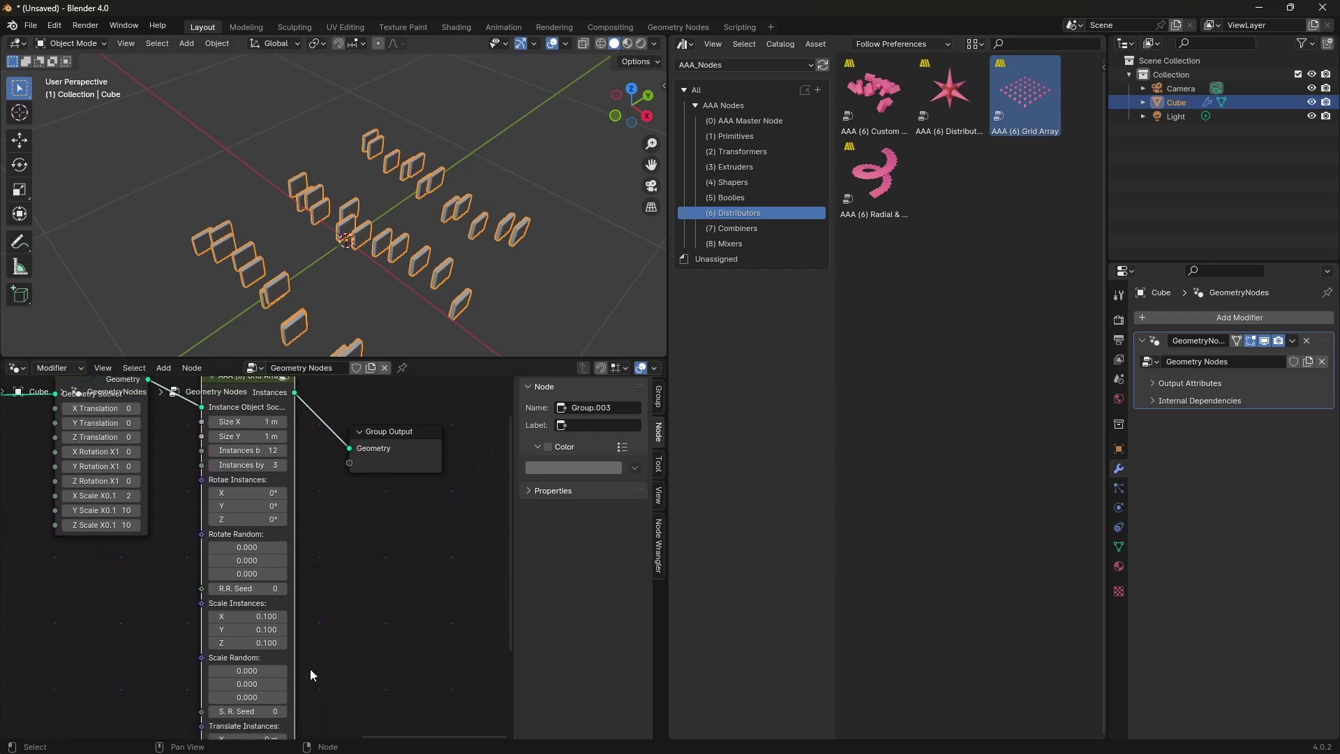
{"action": "middle_click_drag", "start_coordinate": [356, 663], "coordinate": [353, 630]}
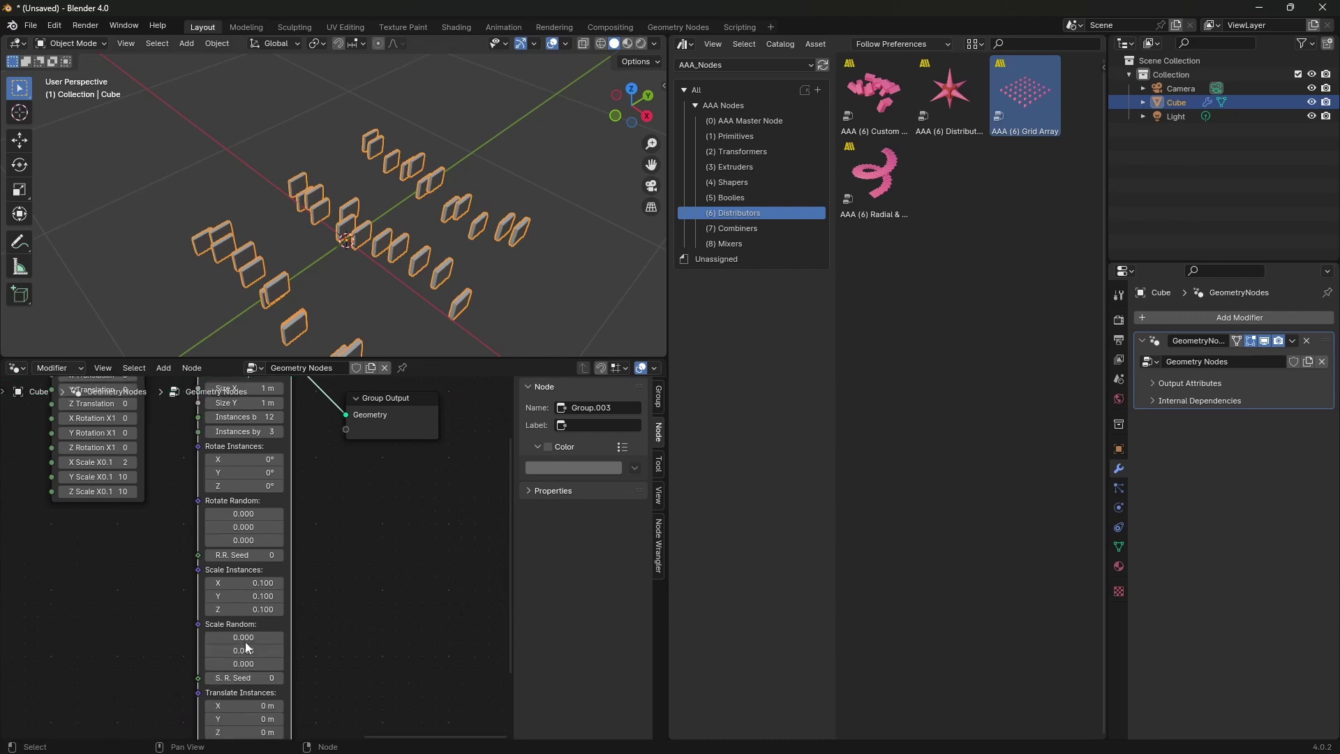
{"action": "mouse_move", "coordinate": [244, 637]}
{"action": "left_mouse_down"}
{"action": "mouse_move", "coordinate": [269, 637]}
{"action": "mouse_move", "coordinate": [231, 637]}
{"action": "mouse_move", "coordinate": [268, 637]}
{"action": "left_mouse_up"}
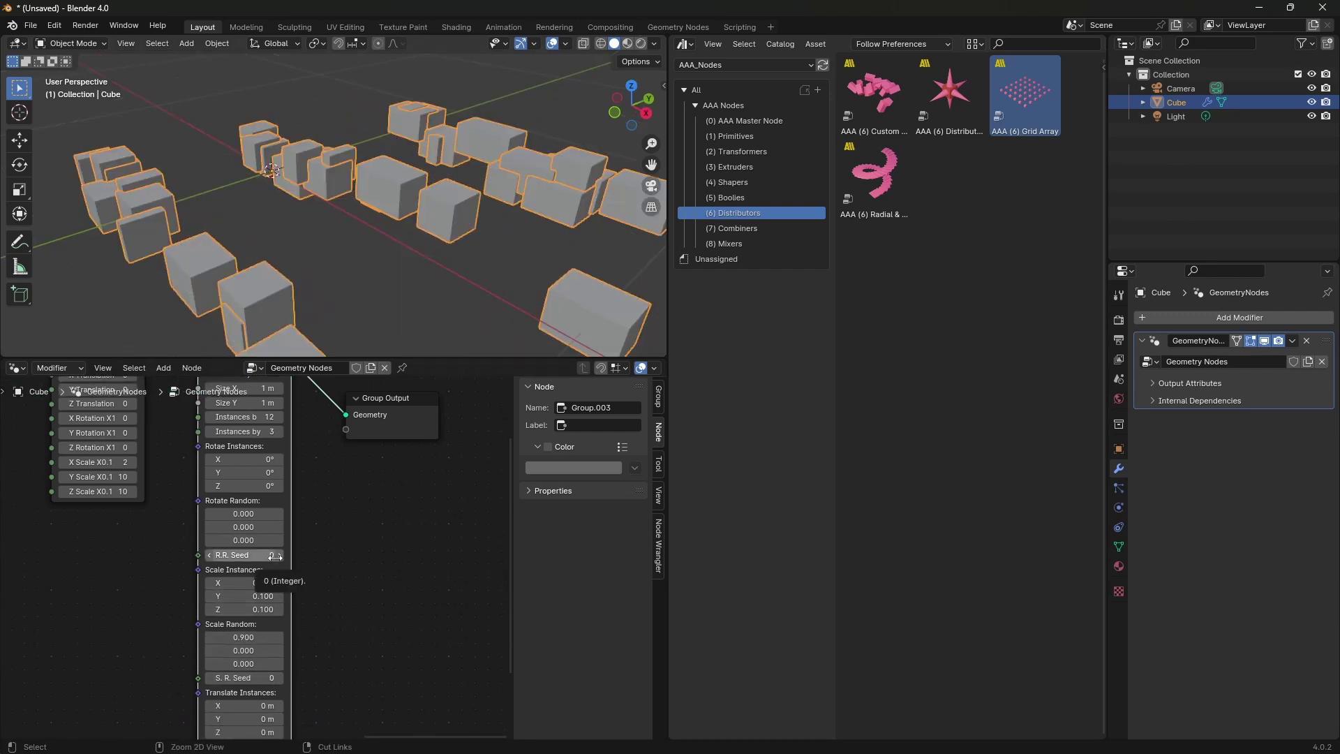
{"action": "key", "text": "ctrl+z"}
Step: Set all three Translate Random values of the Grid Array to 0
{"action": "scroll", "coordinate": [365, 568], "scroll_direction": "down", "scroll_amount": 5, "text": "shift"}
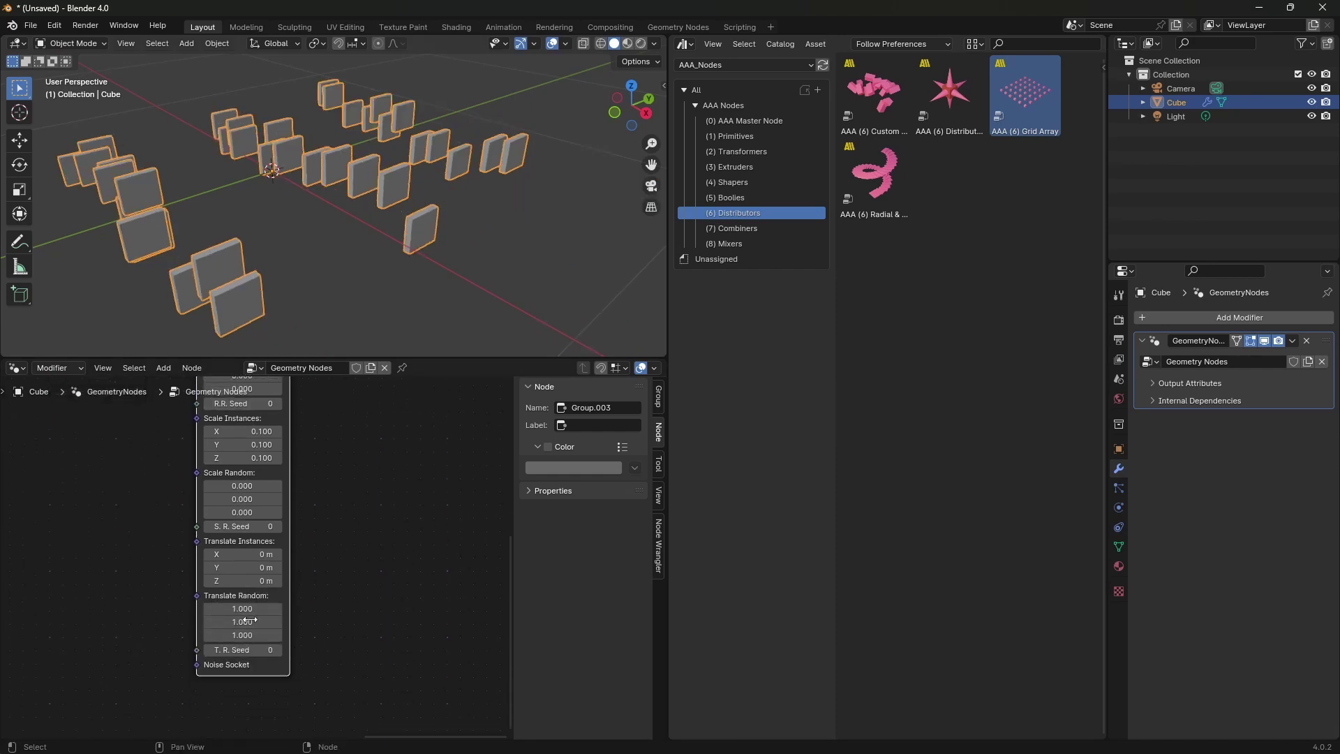
{"action": "left_click_drag", "start_coordinate": [248, 610], "coordinate": [248, 636]}
{"action": "type", "text": "0"}
{"action": "key", "text": "Return"}
{"action": "middle_click_drag", "start_coordinate": [238, 293], "coordinate": [255, 223]}
Step: Try different values for the Grid Array's second instance count and set it to 1
{"action": "middle_click_drag", "start_coordinate": [361, 551], "coordinate": [393, 646]}
{"action": "scroll", "coordinate": [377, 585], "scroll_direction": "up", "scroll_amount": 2}
{"action": "left_click_drag", "start_coordinate": [274, 521], "coordinate": [263, 521]}
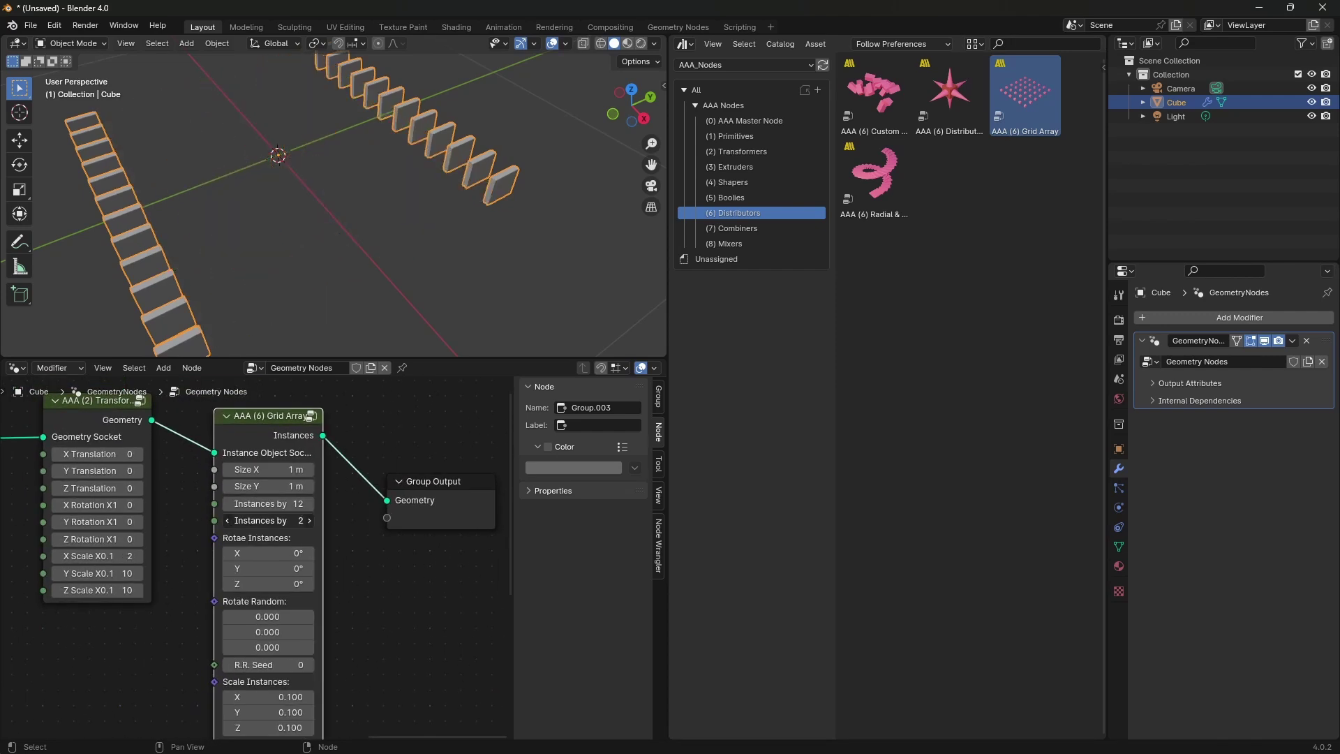
{"action": "left_click", "coordinate": [288, 522]}
{"action": "type", "text": "1"}
{"action": "key", "text": "Return"}
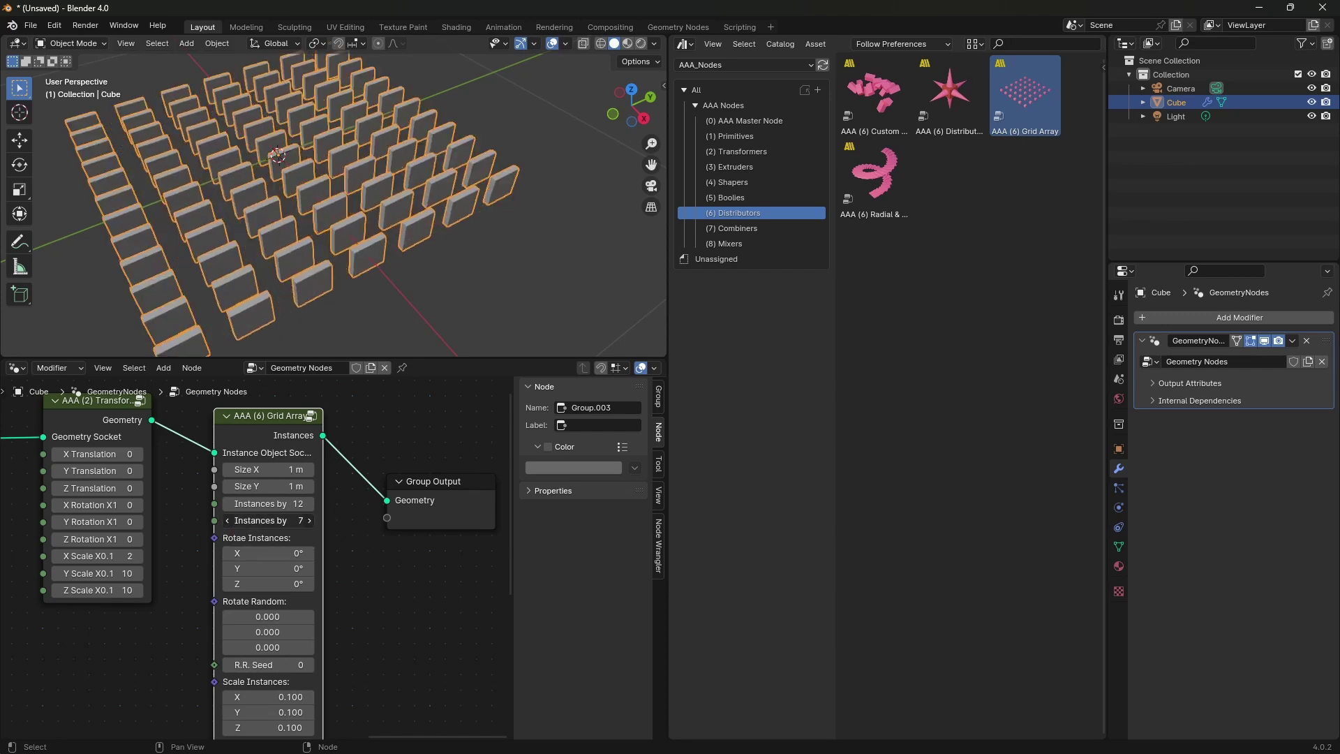
{"action": "left_click_drag", "start_coordinate": [272, 520], "coordinate": [338, 525]}
{"action": "left_click", "coordinate": [296, 521]}
{"action": "type", "text": "1"}
{"action": "key", "text": "Return"}
{"action": "mouse_move", "coordinate": [331, 190]}
{"action": "middle_mouse_down"}
{"action": "mouse_move", "coordinate": [454, 116]}
{"action": "mouse_move", "coordinate": [393, 149]}
{"action": "mouse_move", "coordinate": [404, 177]}
{"action": "mouse_move", "coordinate": [538, 154]}
{"action": "mouse_move", "coordinate": [371, 159]}
{"action": "mouse_move", "coordinate": [334, 206]}
{"action": "middle_mouse_up"}
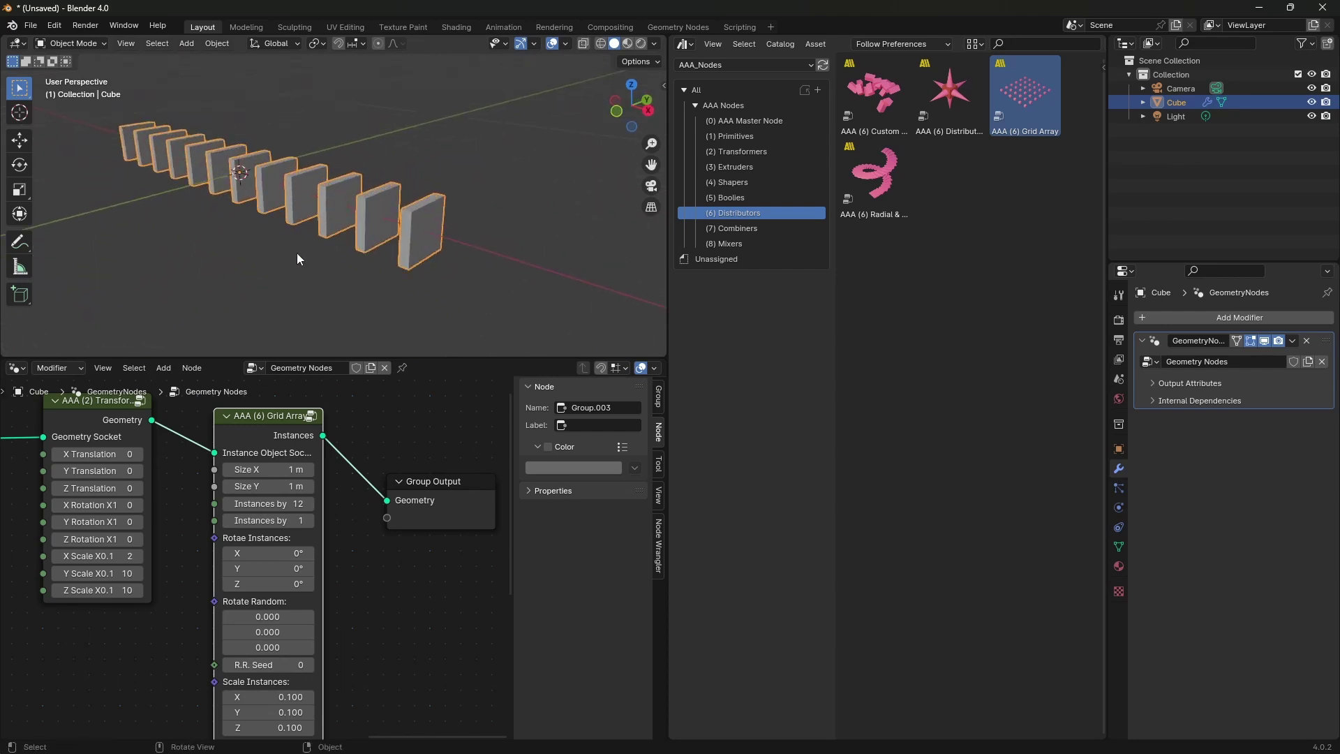
Step: Move the Mesh Primitives, Transform Fast and Grid Array nodes lower to make room above them
{"action": "scroll", "coordinate": [311, 481], "scroll_direction": "down", "scroll_amount": 6}
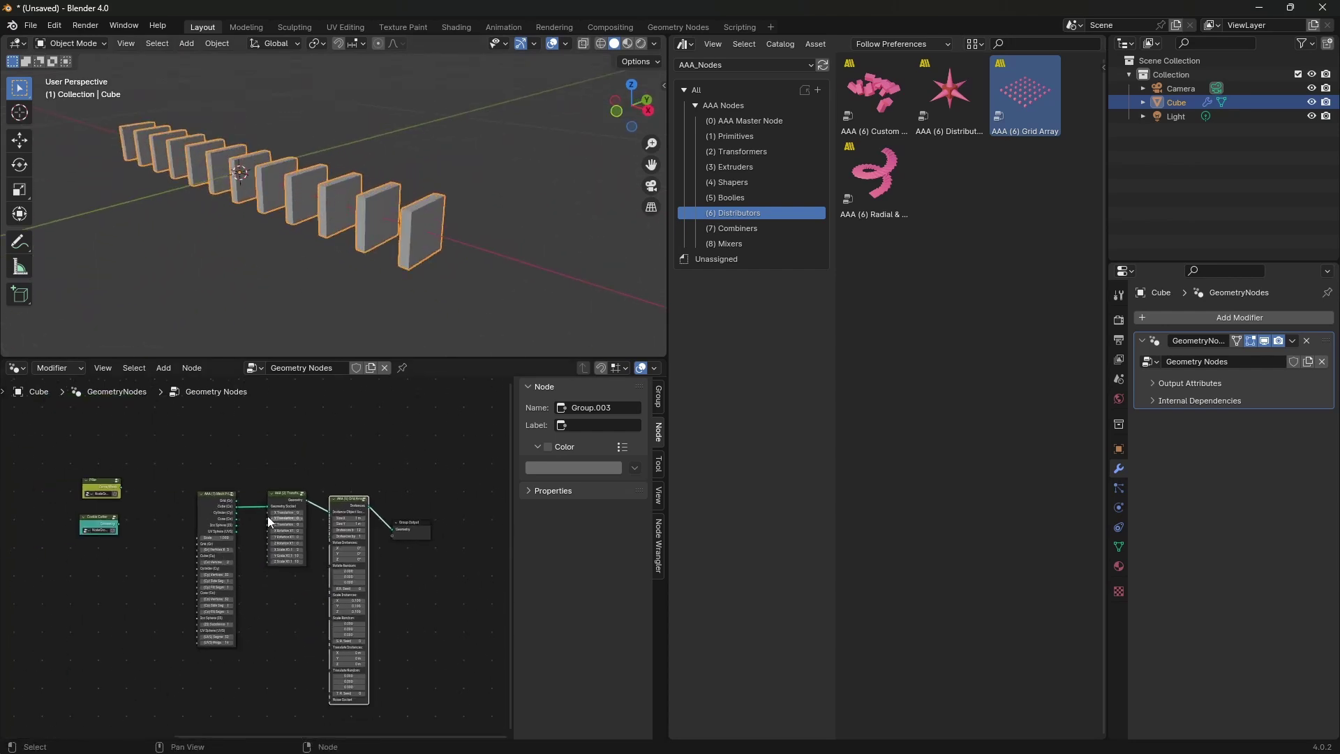
{"action": "scroll", "coordinate": [258, 514], "scroll_direction": "up", "scroll_amount": 2}
{"action": "left_click_drag", "start_coordinate": [173, 600], "coordinate": [149, 596]}
{"action": "left_click", "coordinate": [204, 511]}
{"action": "middle_click_drag", "start_coordinate": [332, 507], "coordinate": [317, 535]}
{"action": "scroll", "coordinate": [254, 560], "scroll_direction": "up", "scroll_amount": 3}
Step: Duplicate the Transform Fast node above the array chain, feed it from the Cube output and link it to the Group Output
{"action": "left_click", "coordinate": [237, 623]}
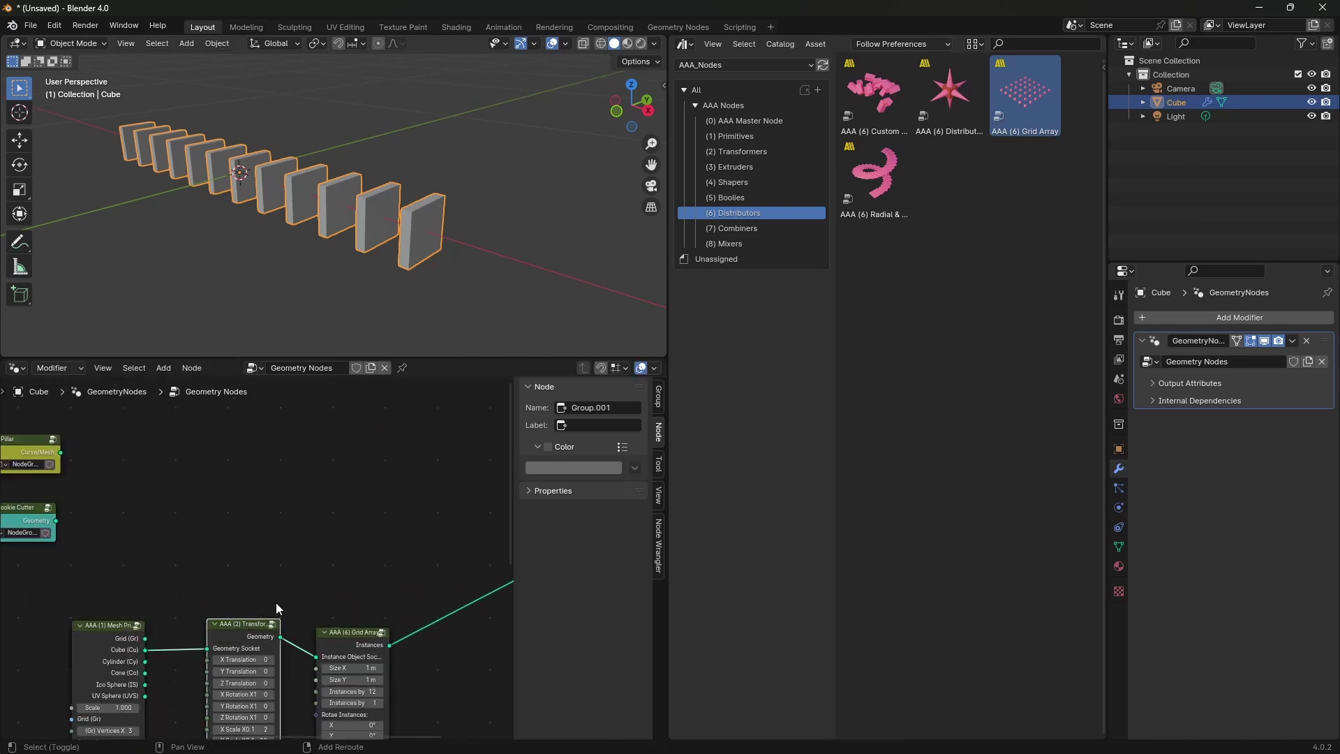
{"action": "key", "text": "shift+d"}
{"action": "left_click", "coordinate": [310, 537]}
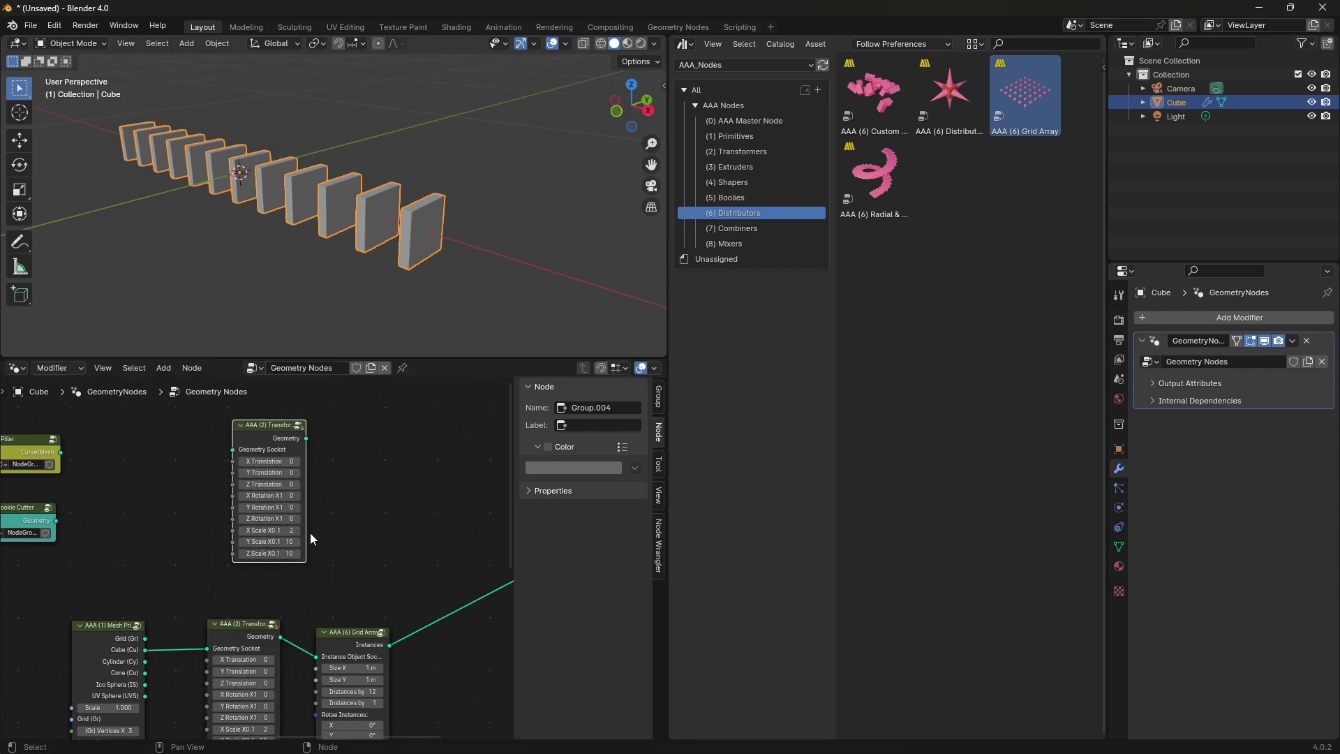
{"action": "left_click_drag", "start_coordinate": [145, 649], "coordinate": [233, 449]}
{"action": "middle_click_drag", "start_coordinate": [307, 437], "coordinate": [132, 459]}
{"action": "left_click_drag", "start_coordinate": [132, 459], "coordinate": [455, 559]}
Step: Set the duplicated transform's X Scale to 18 and Y Scale to 3
{"action": "scroll", "coordinate": [337, 189], "scroll_direction": "down", "scroll_amount": 4}
{"action": "scroll", "coordinate": [156, 576], "scroll_direction": "up", "scroll_amount": 3}
{"action": "middle_click_drag", "start_coordinate": [155, 575], "coordinate": [271, 581]}
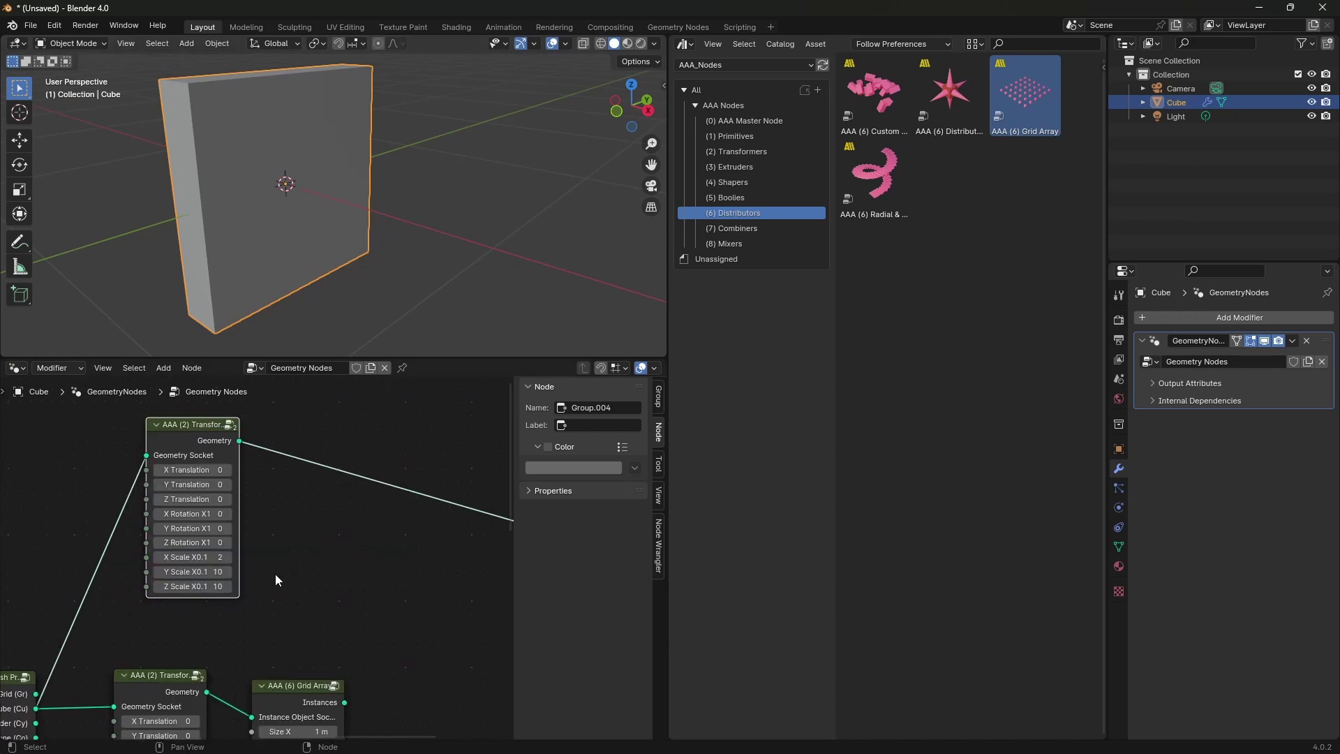
{"action": "mouse_move", "coordinate": [217, 571]}
{"action": "left_mouse_down"}
{"action": "mouse_move", "coordinate": [183, 572]}
{"action": "mouse_move", "coordinate": [239, 557]}
{"action": "left_mouse_up"}
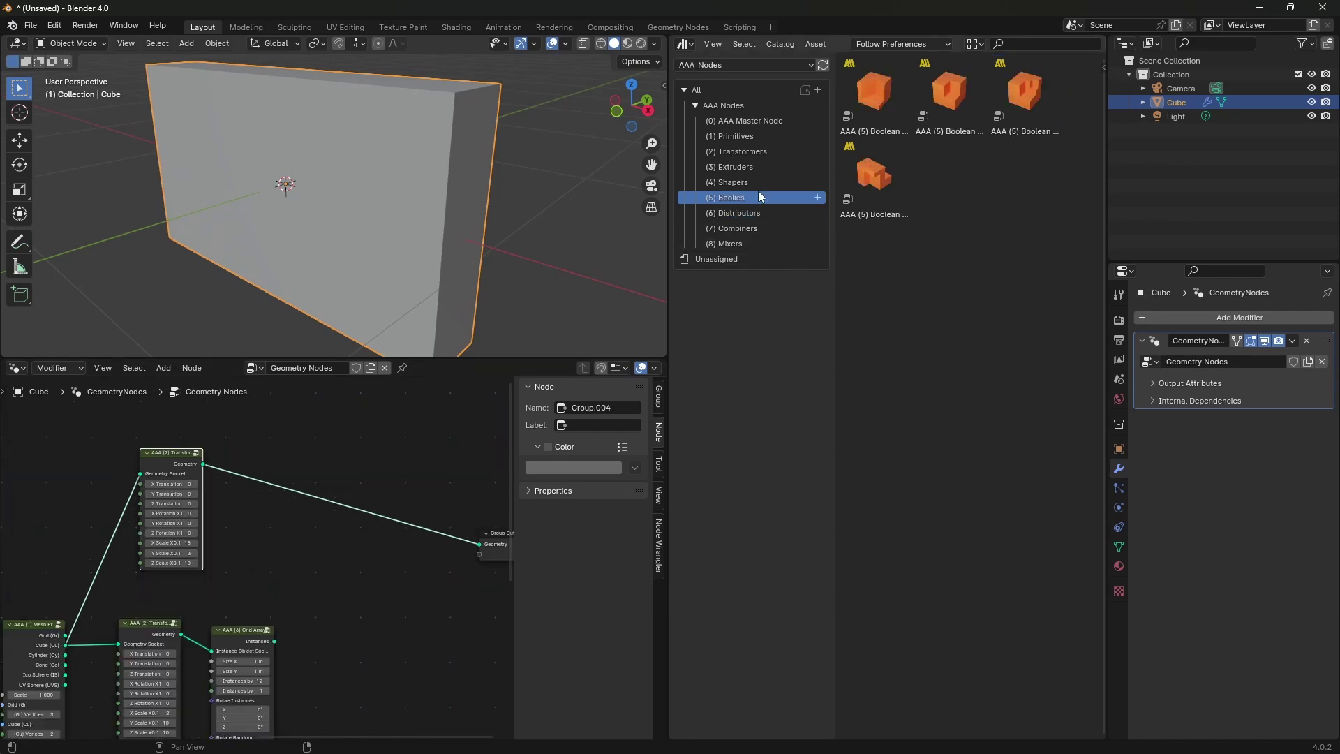
Step: Add an AAA (7) Join node before the Group Output, combining the duplicated transform as Mesh 1 and the Grid Array as Mesh 2
{"action": "left_click", "coordinate": [747, 138]}
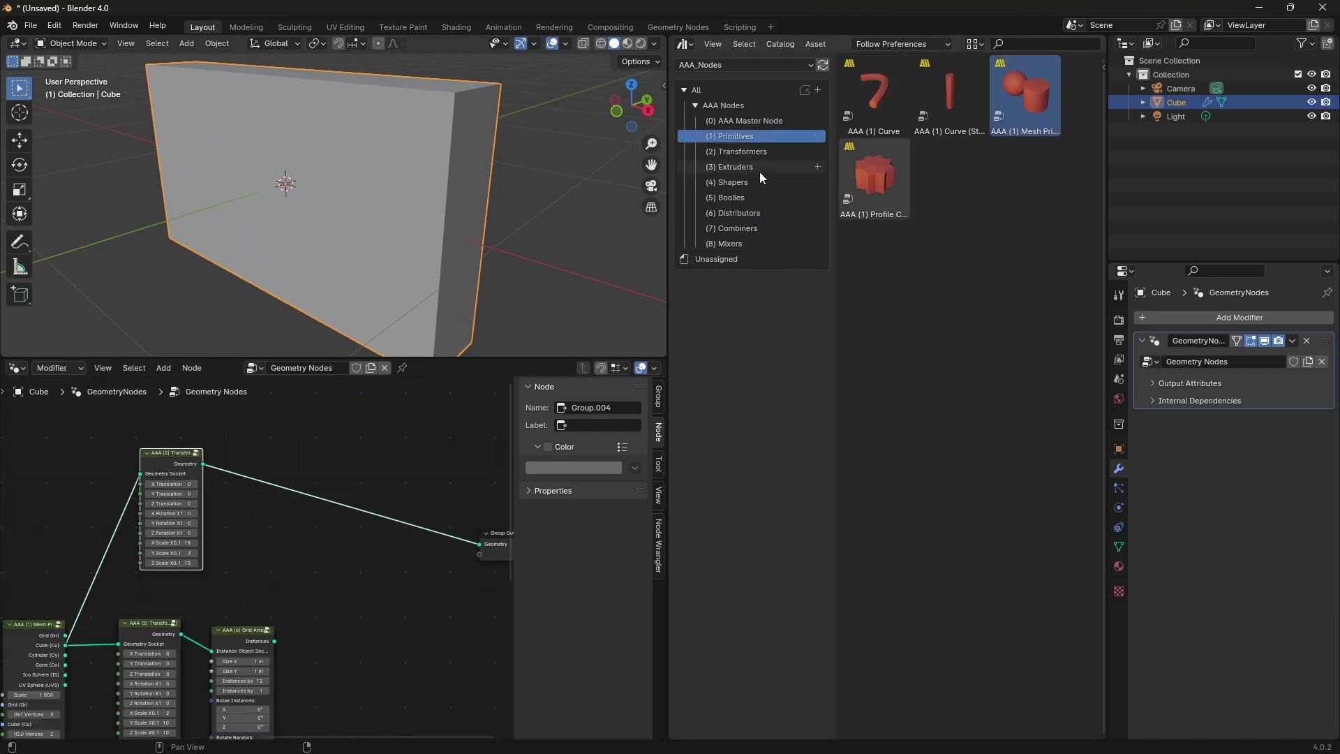
{"action": "left_click", "coordinate": [768, 228]}
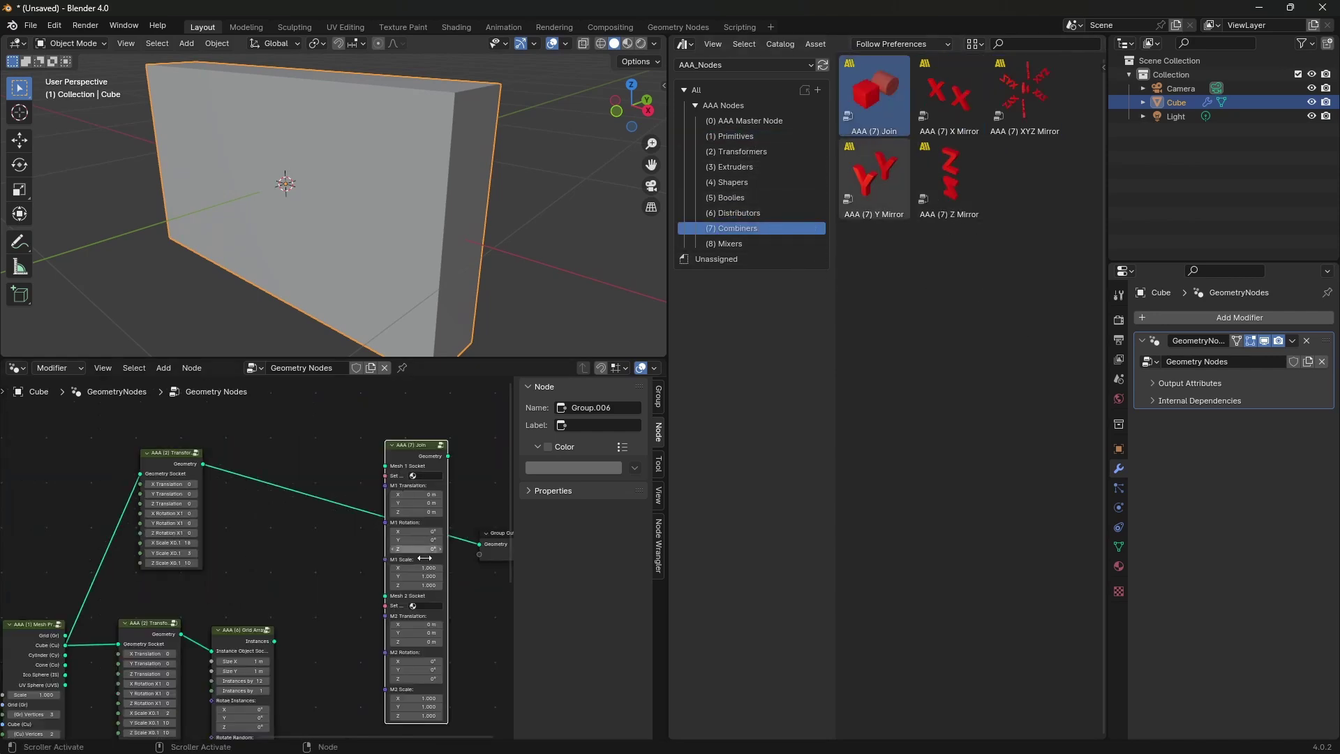
{"action": "left_click_drag", "start_coordinate": [275, 641], "coordinate": [385, 596]}
{"action": "left_click_drag", "start_coordinate": [203, 465], "coordinate": [480, 543]}
{"action": "left_click_drag", "start_coordinate": [413, 445], "coordinate": [395, 496]}
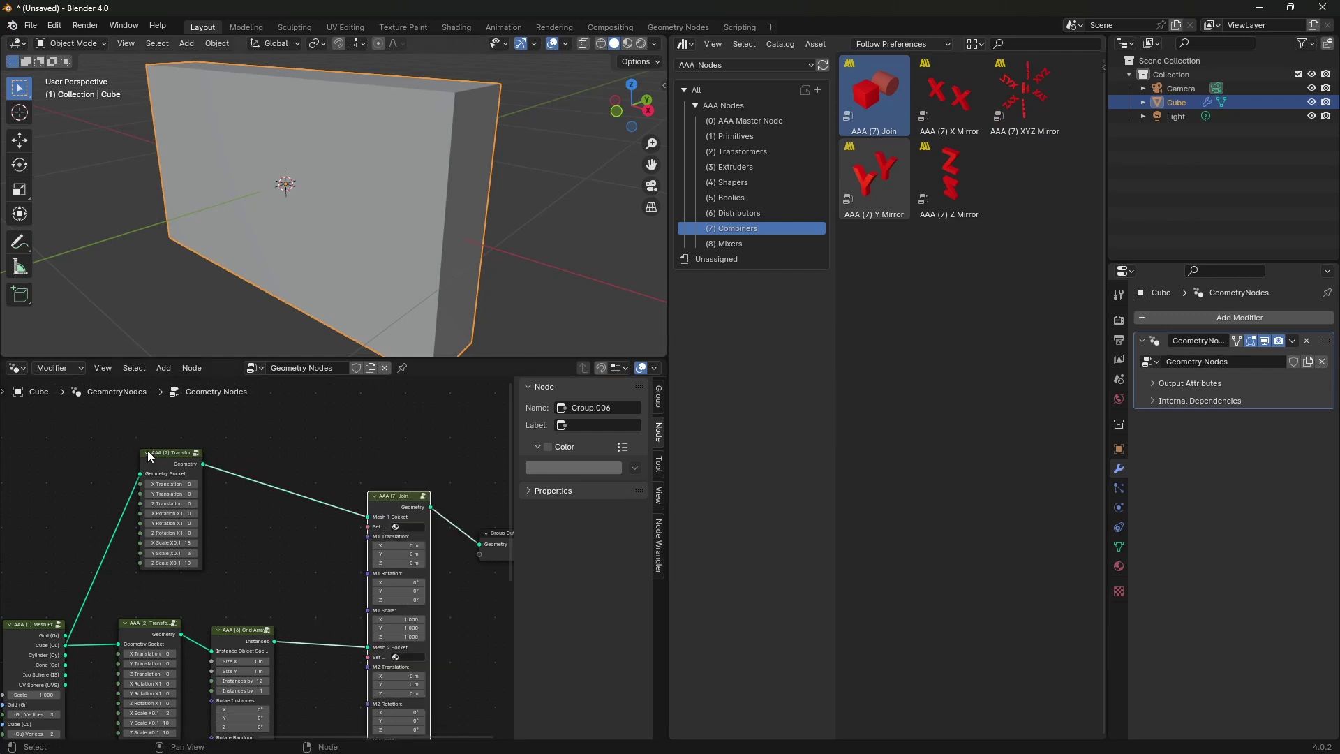
Step: Widen the duplicated Transform Fast node and set its Z Scale to 1 and X Scale to 15
{"action": "left_click_drag", "start_coordinate": [217, 527], "coordinate": [256, 527]}
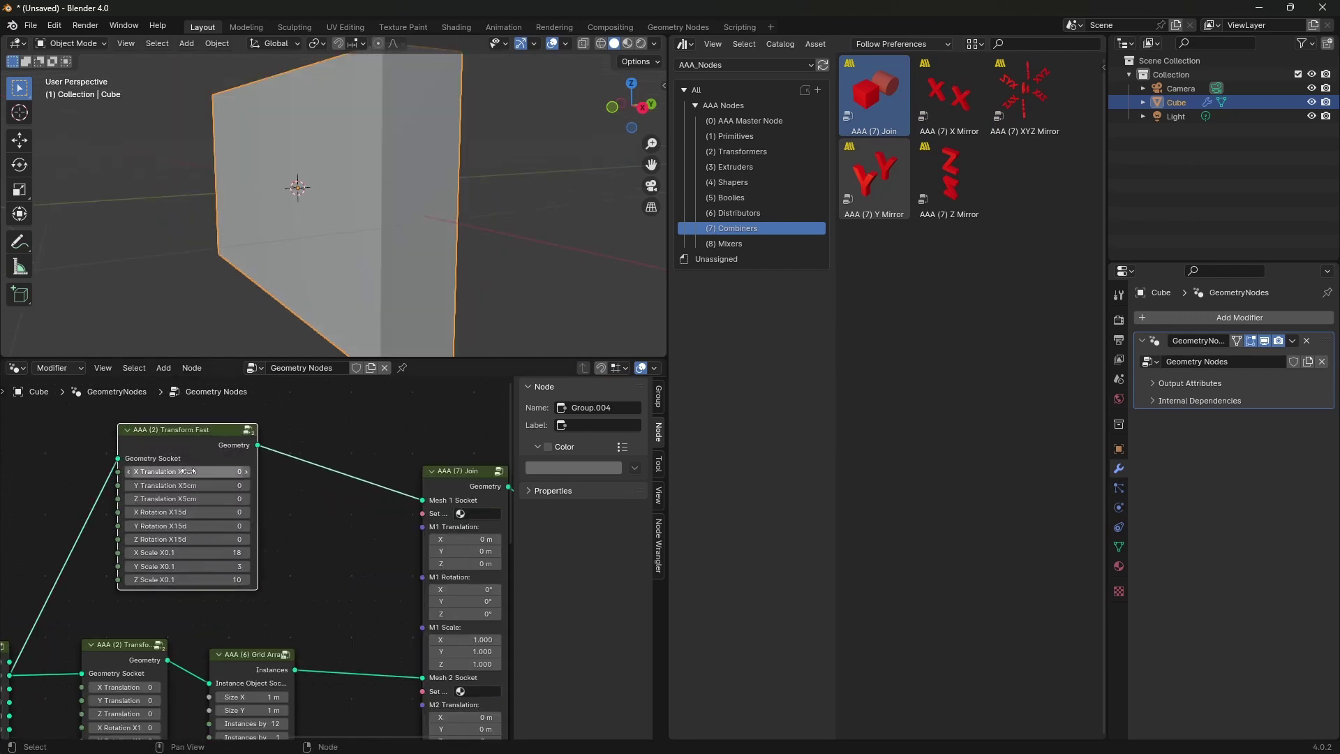
{"action": "left_click", "coordinate": [185, 580]}
{"action": "type", "text": "1"}
{"action": "key", "text": "Return"}
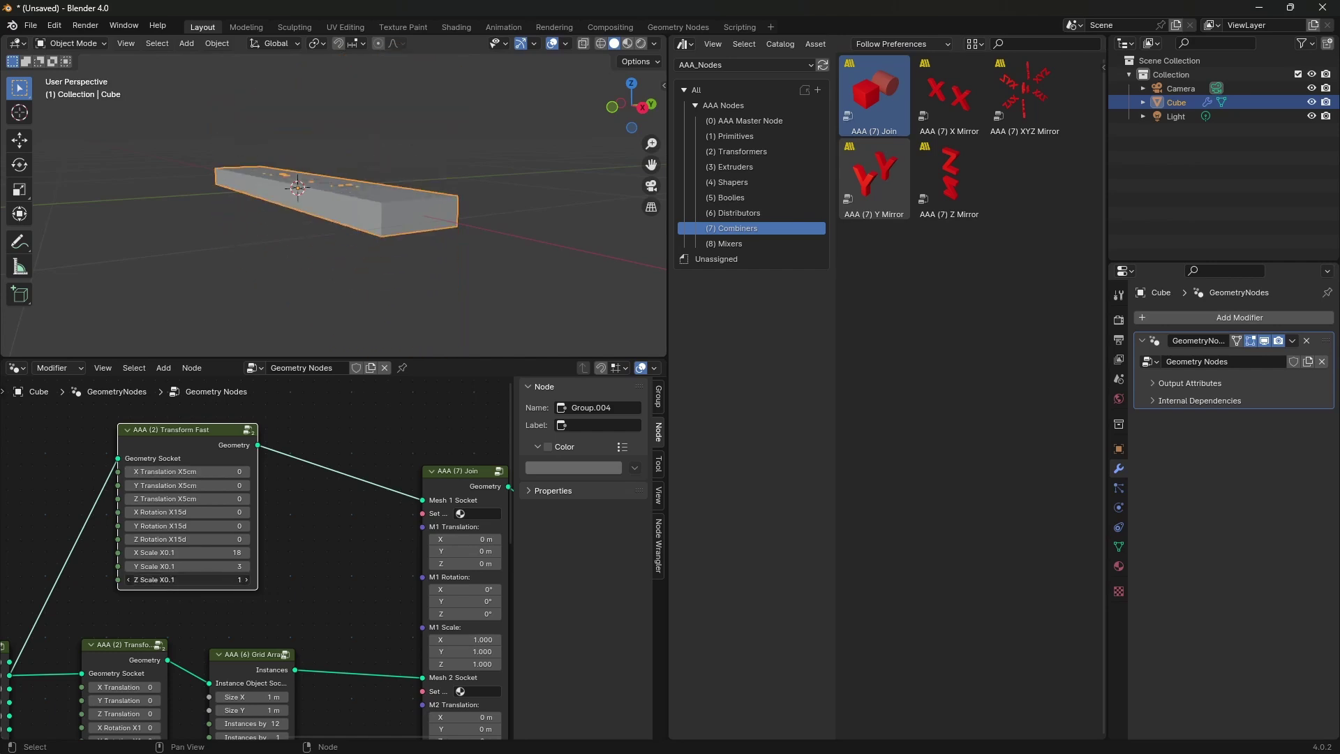
{"action": "left_click_drag", "start_coordinate": [186, 580], "coordinate": [198, 580]}
{"action": "left_click_drag", "start_coordinate": [199, 580], "coordinate": [186, 580]}
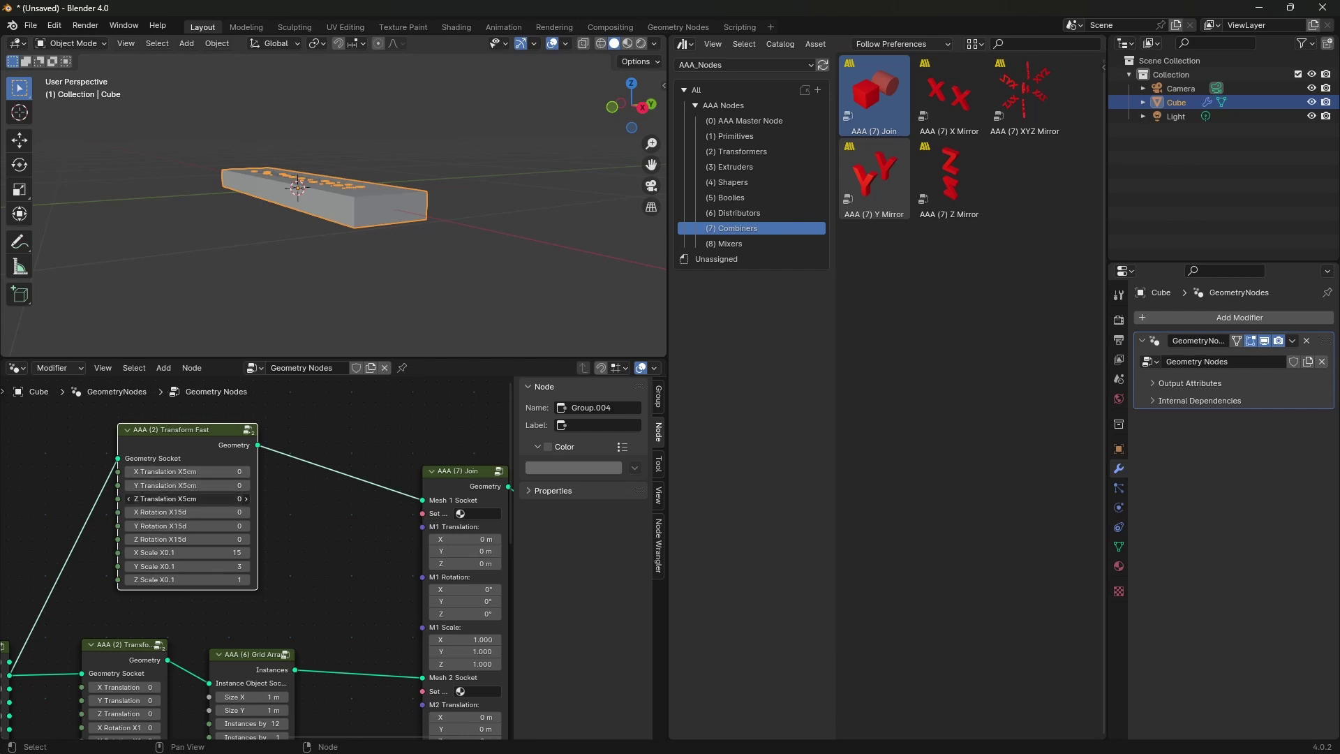
Step: Set the duplicated transform's Z Translation to 1 and Y Translation to 3
{"action": "left_click", "coordinate": [247, 498]}
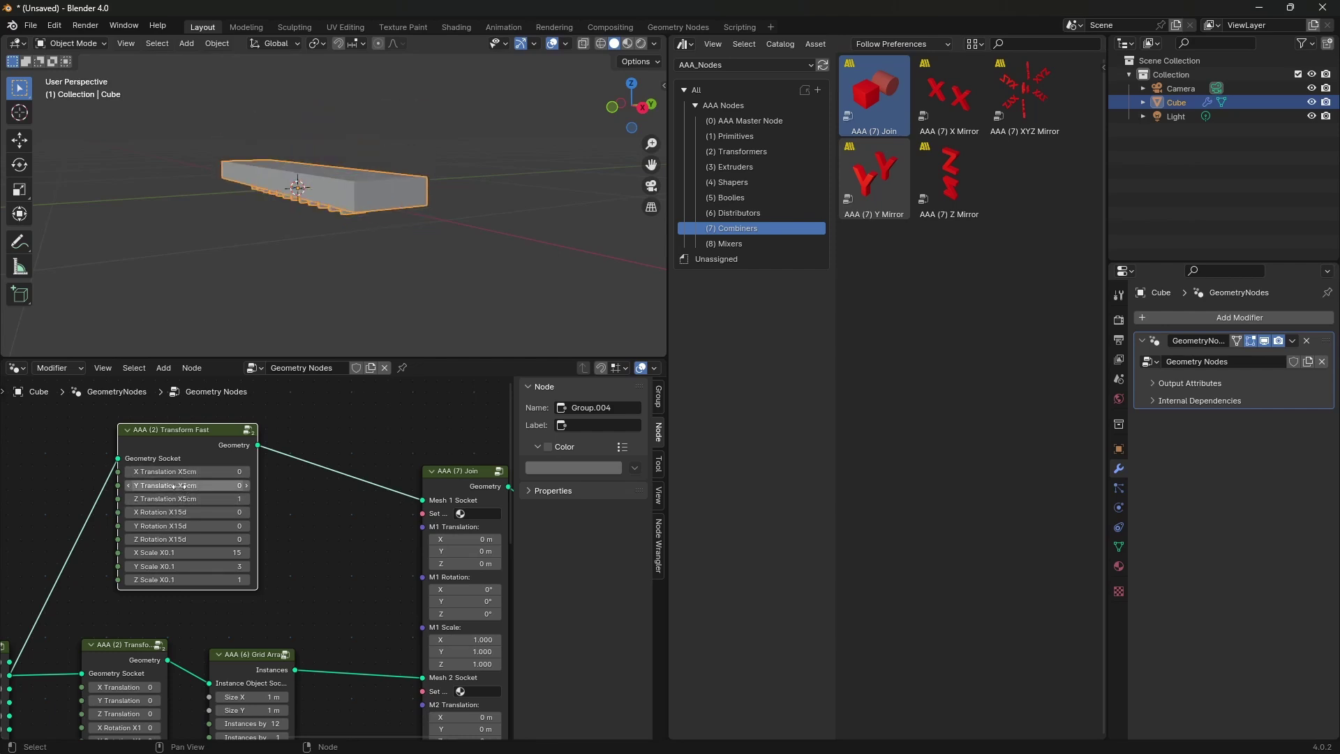
{"action": "left_click_drag", "start_coordinate": [175, 486], "coordinate": [200, 486]}
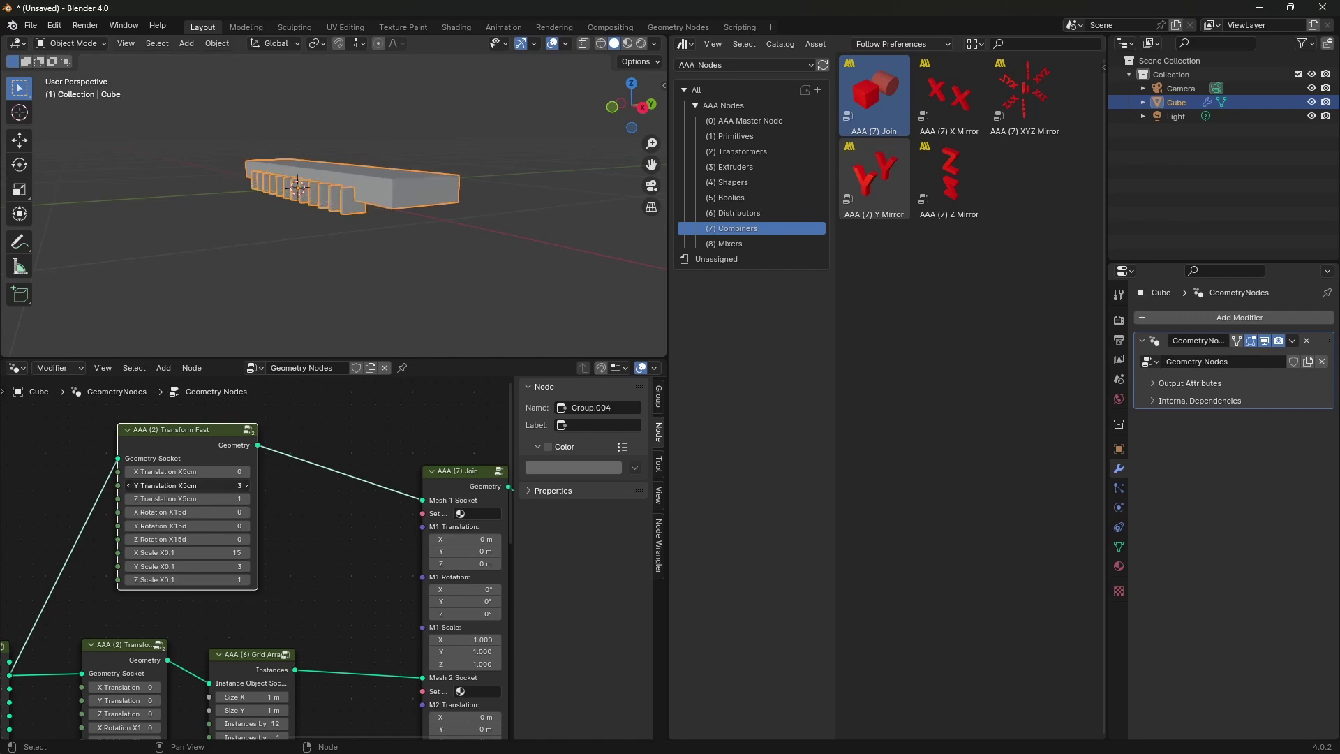
{"action": "middle_click_drag", "start_coordinate": [188, 266], "coordinate": [268, 175]}
{"action": "scroll", "coordinate": [279, 175], "scroll_direction": "up", "scroll_amount": 2}
{"action": "scroll", "coordinate": [371, 258], "scroll_direction": "up", "scroll_amount": 2}
{"action": "scroll", "coordinate": [419, 259], "scroll_direction": "down", "scroll_amount": 5}
{"action": "middle_click_drag", "start_coordinate": [427, 287], "coordinate": [328, 244]}
Step: Add a standard Join Geometry node below the Group Output
{"action": "middle_click_drag", "start_coordinate": [413, 505], "coordinate": [313, 467]}
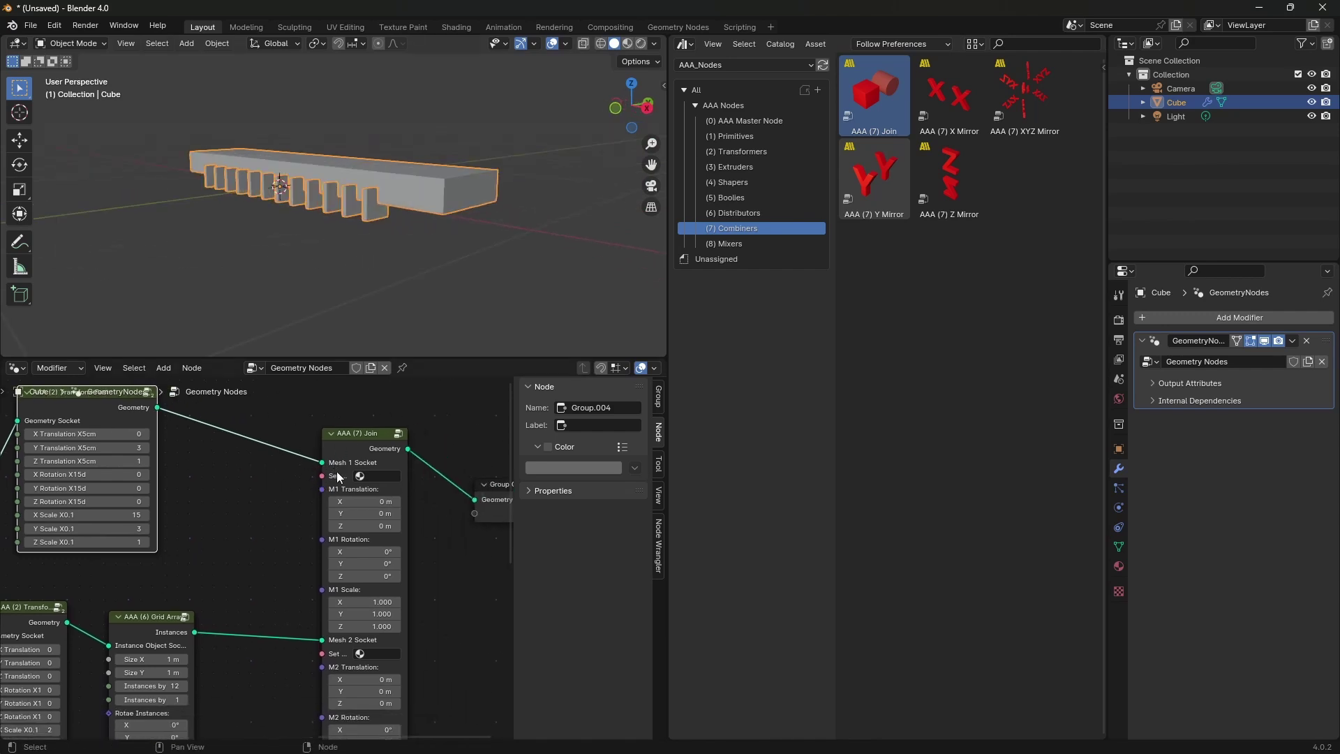
{"action": "scroll", "coordinate": [359, 485], "scroll_direction": "down", "scroll_amount": 2}
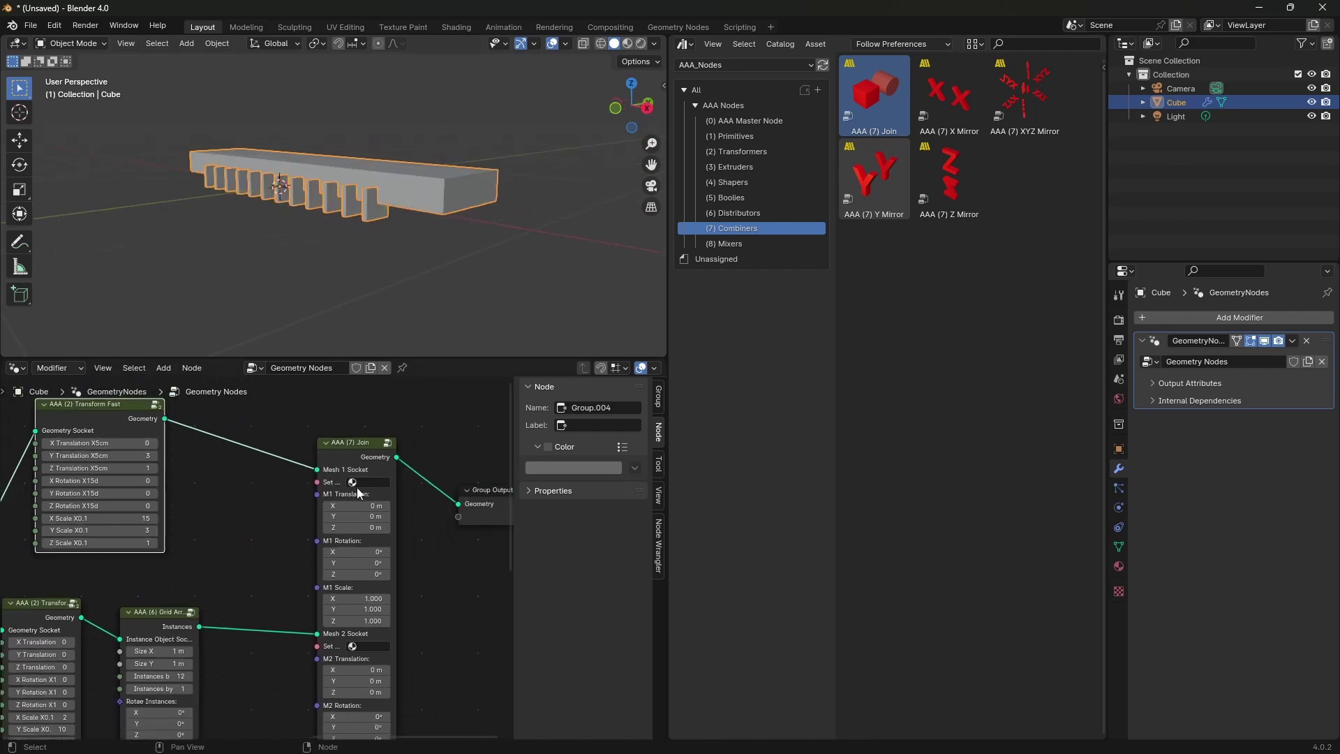
{"action": "middle_click_drag", "start_coordinate": [477, 652], "coordinate": [399, 614]}
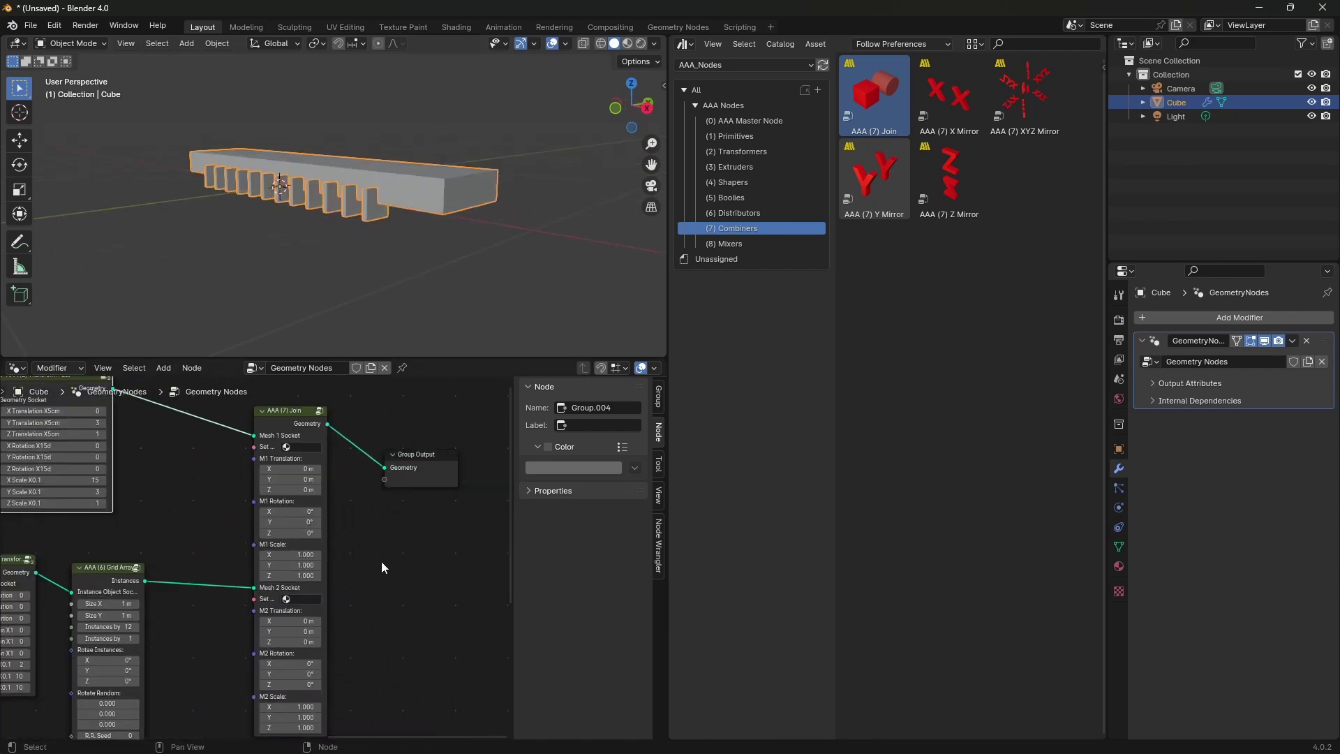
{"action": "key", "text": "shift+a"}
{"action": "type", "text": "join"}
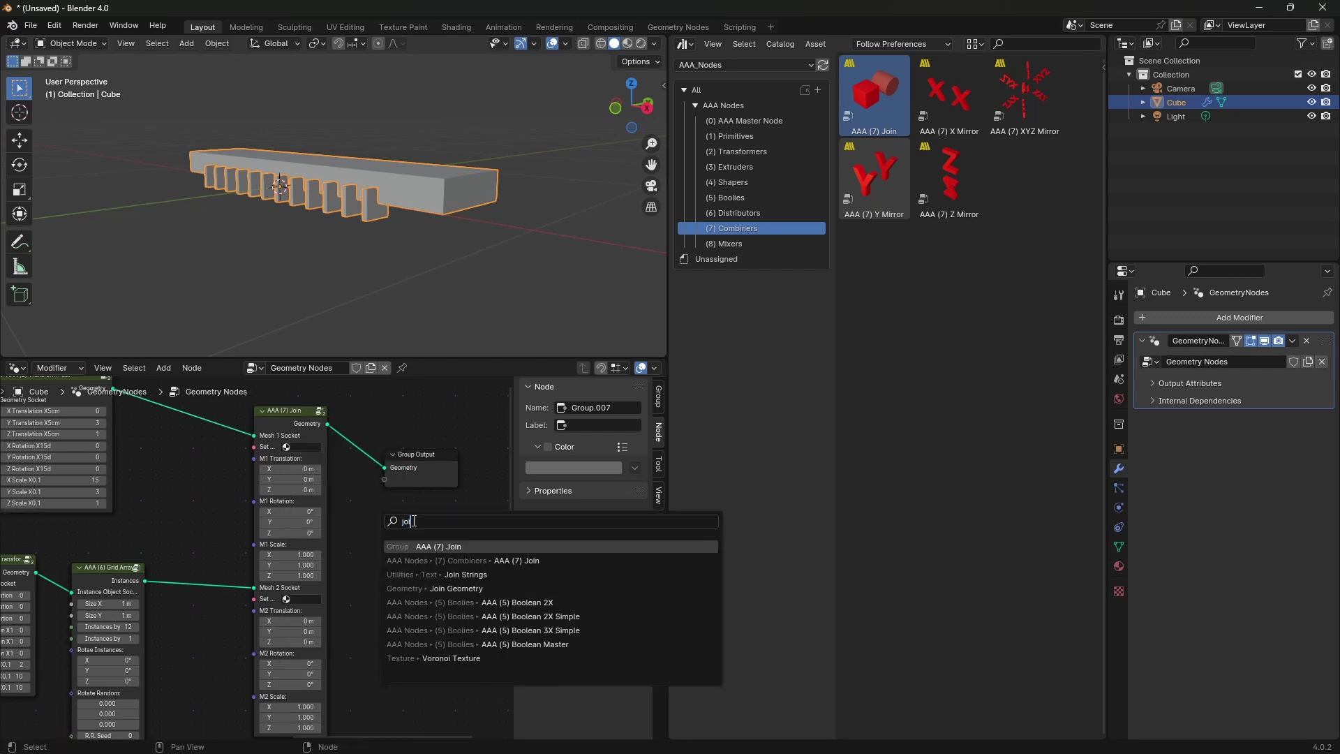
{"action": "left_click", "coordinate": [504, 593]}
{"action": "left_click", "coordinate": [363, 518]}
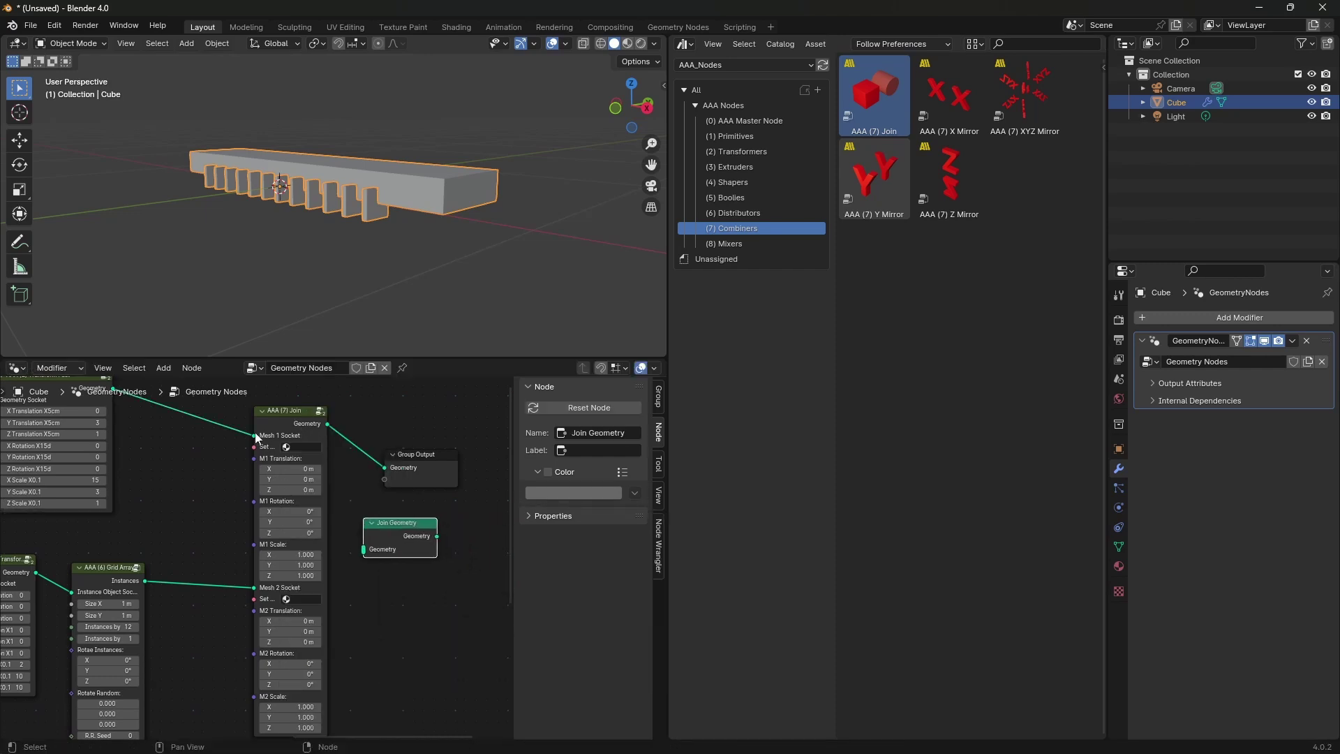
Step: Feed the duplicated transform and the Grid Array into Join Geometry and use it for the Group Output in place of AAA (7) Join
{"action": "left_click_drag", "start_coordinate": [258, 438], "coordinate": [364, 550]}
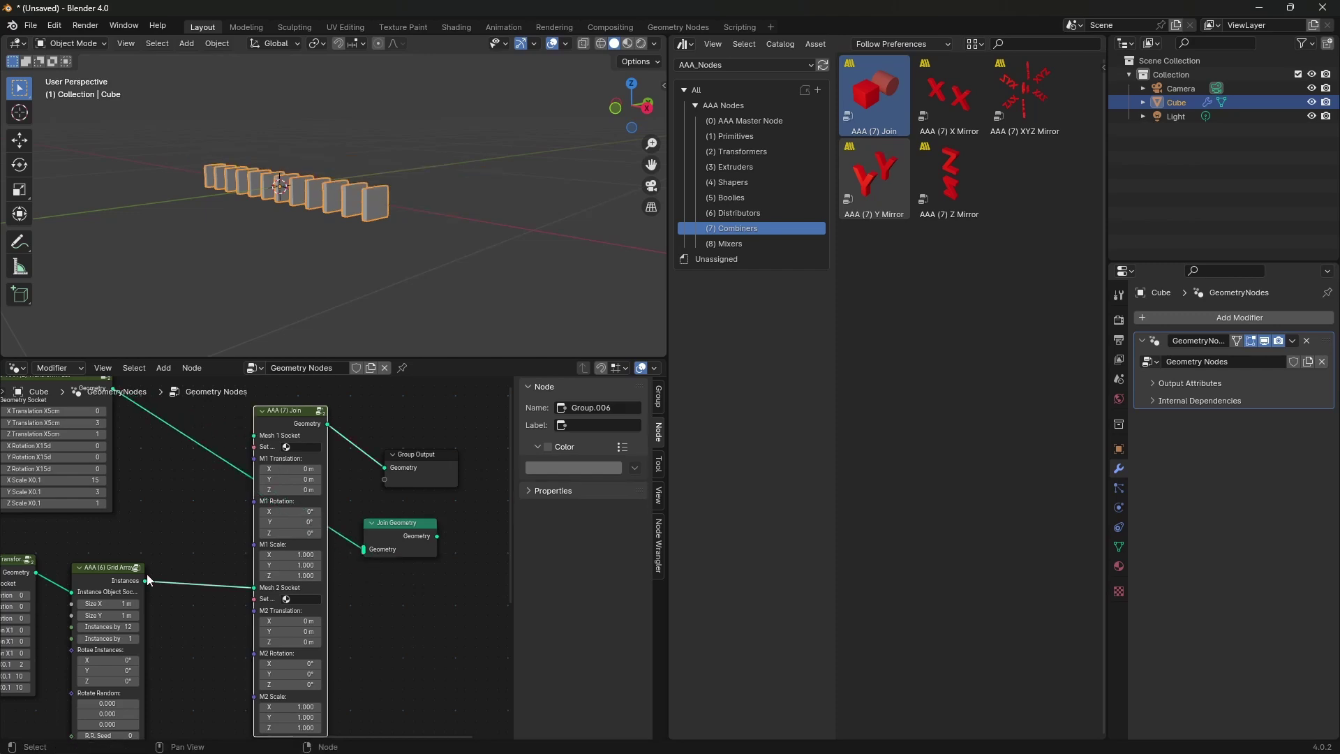
{"action": "left_click_drag", "start_coordinate": [147, 575], "coordinate": [446, 481]}
{"action": "left_click", "coordinate": [281, 415]}
{"action": "key", "text": "x"}
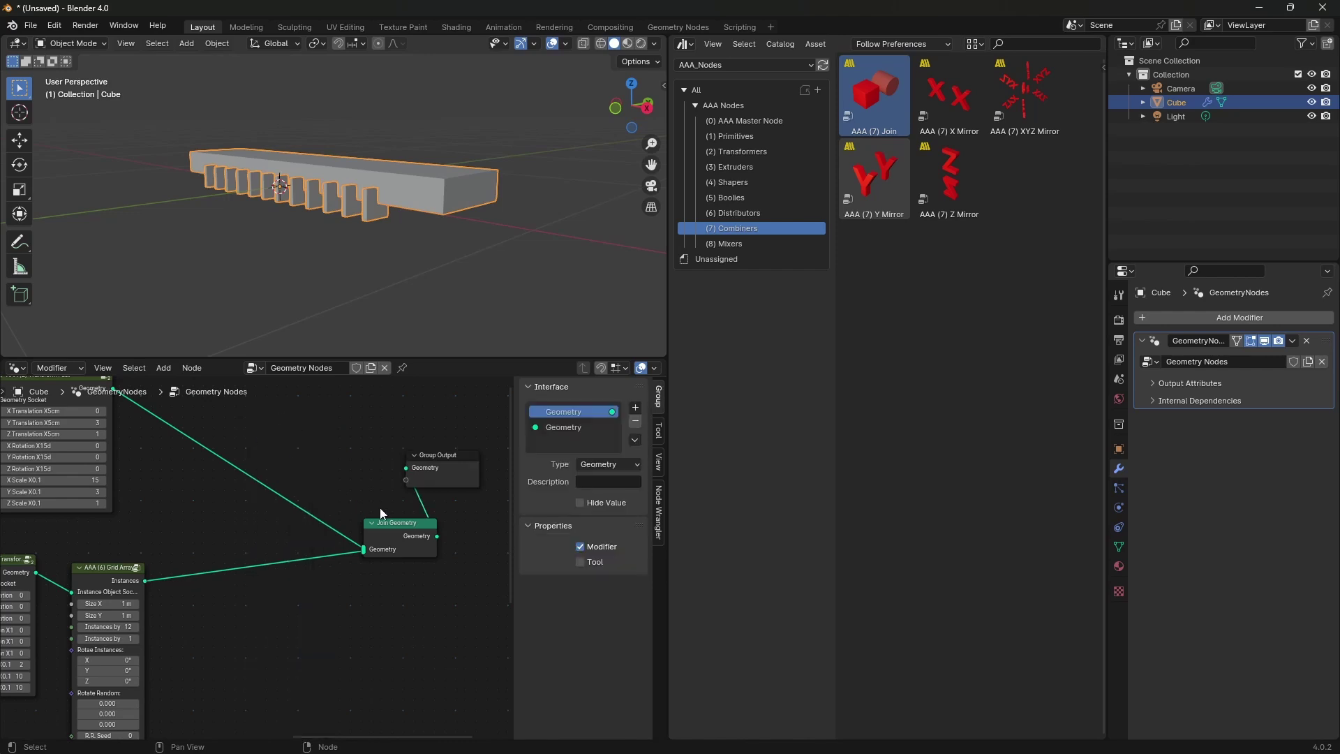
Step: Arrange Join Geometry between the source nodes and the Group Output, spacing the output farther away, and inspect the joined bar and cubes
{"action": "left_click_drag", "start_coordinate": [379, 524], "coordinate": [308, 430]}
{"action": "scroll", "coordinate": [319, 501], "scroll_direction": "down", "scroll_amount": 3}
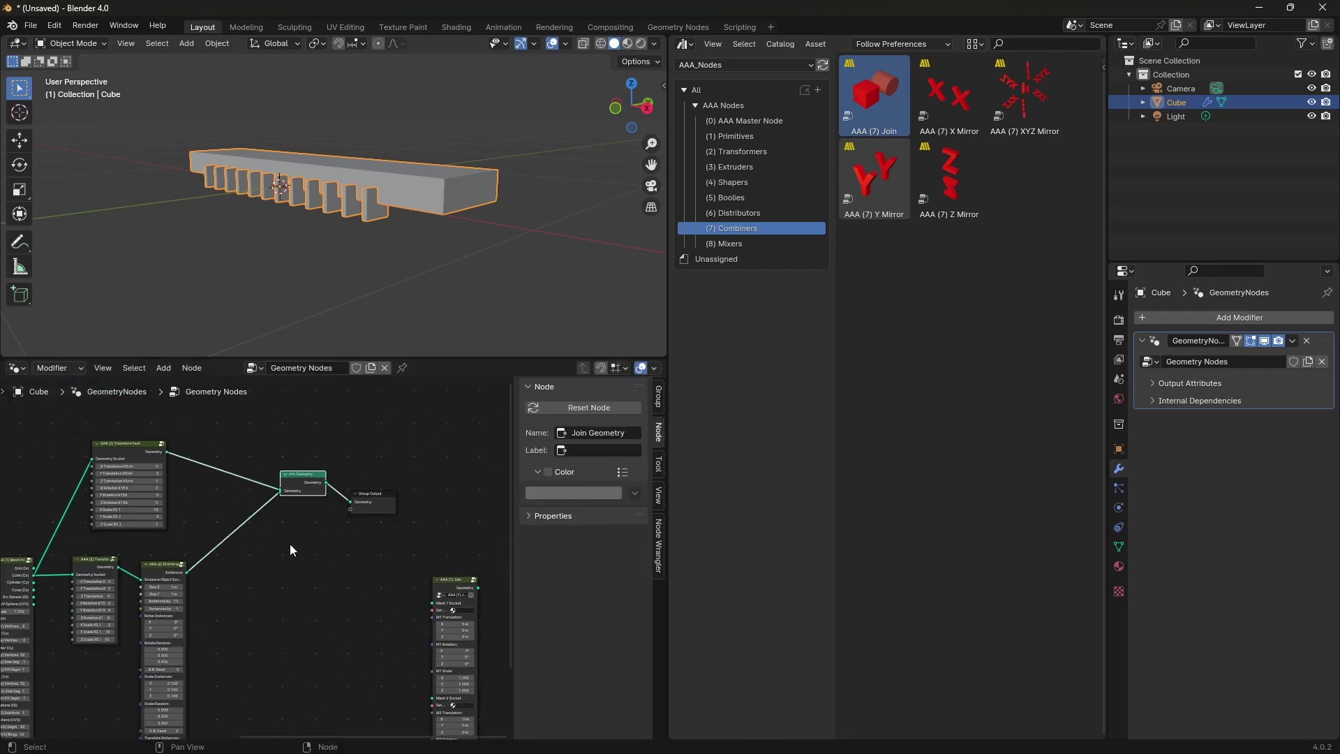
{"action": "scroll", "coordinate": [293, 600], "scroll_direction": "left", "scroll_amount": 3, "text": "ctrl"}
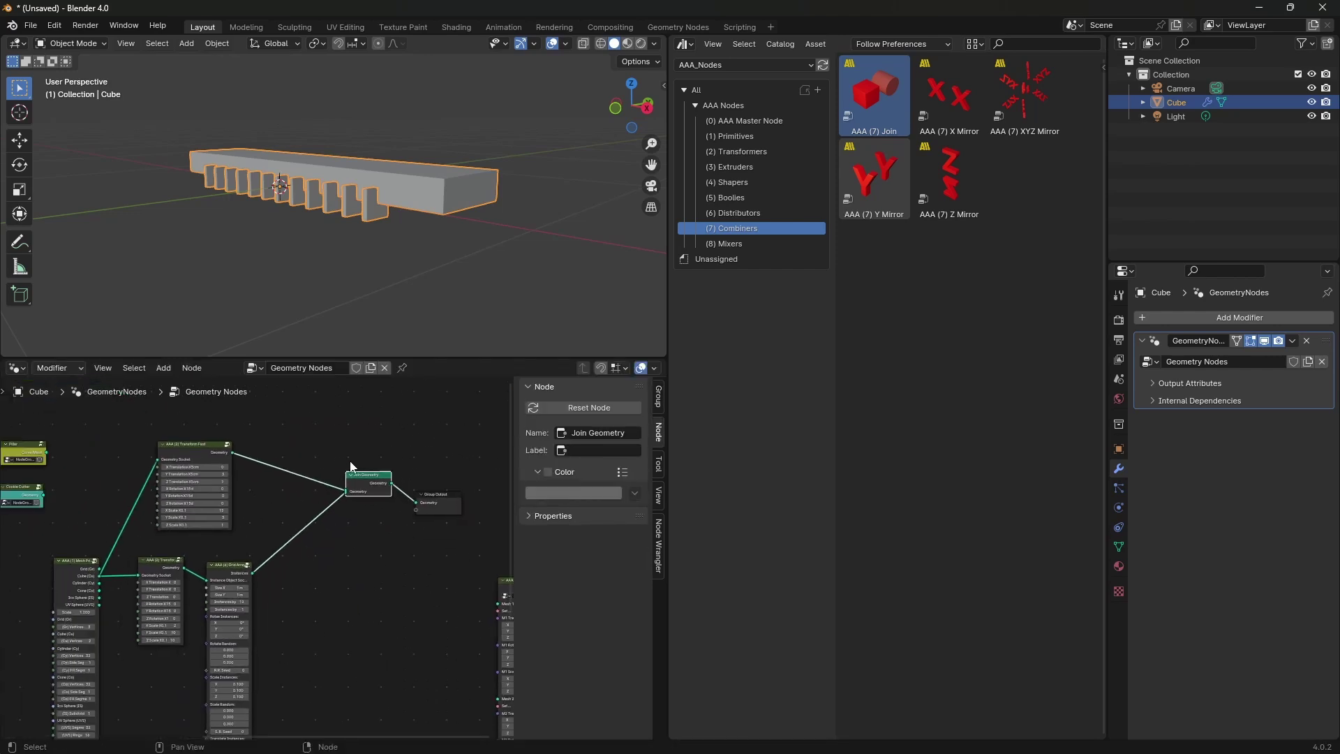
{"action": "scroll", "coordinate": [391, 578], "scroll_direction": "right", "scroll_amount": 1, "text": "ctrl"}
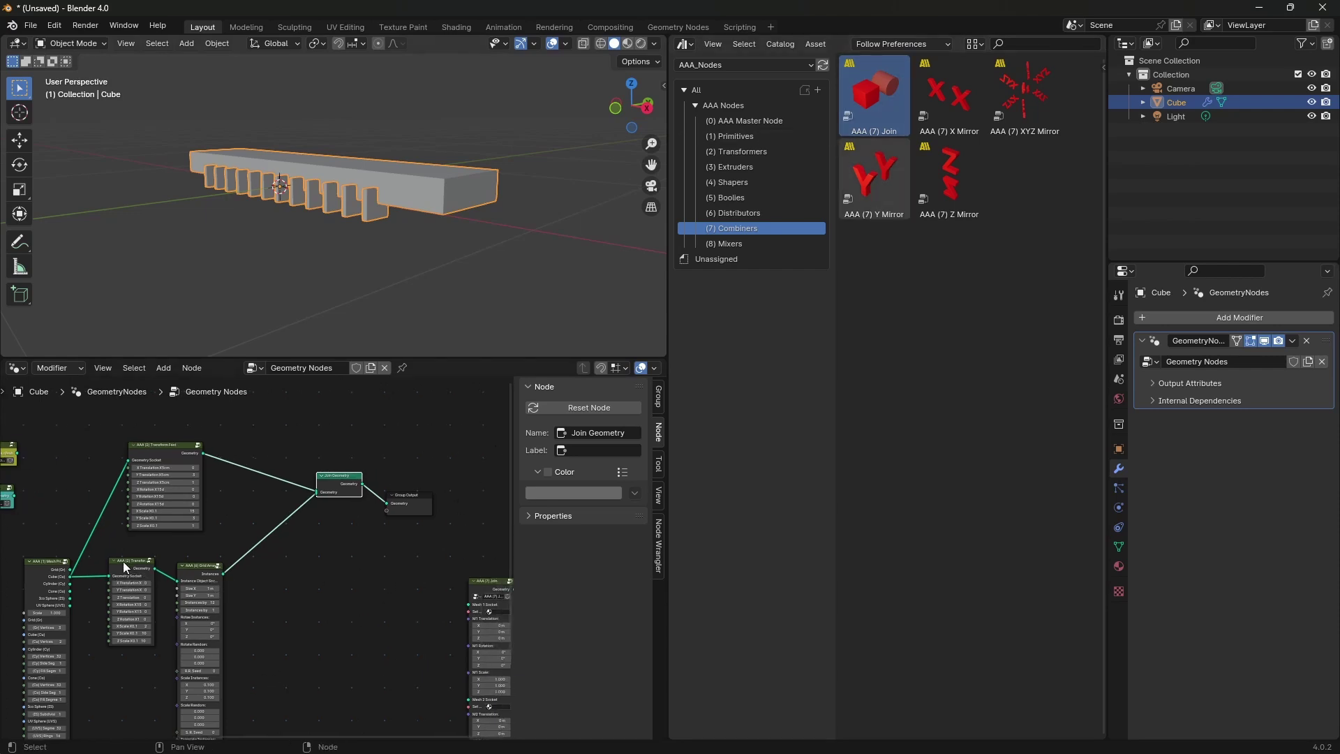
{"action": "left_click_drag", "start_coordinate": [405, 499], "coordinate": [458, 475]}
{"action": "scroll", "coordinate": [333, 197], "scroll_direction": "up", "scroll_amount": 3}
{"action": "middle_click_drag", "start_coordinate": [333, 197], "coordinate": [195, 265]}
{"action": "middle_click_drag", "start_coordinate": [325, 173], "coordinate": [329, 235]}
{"action": "scroll", "coordinate": [289, 190], "scroll_direction": "down", "scroll_amount": 5}
Step: Add the second AAA (5) Boolean node from the Boolies catalog below Join Geometry
{"action": "left_click", "coordinate": [744, 200]}
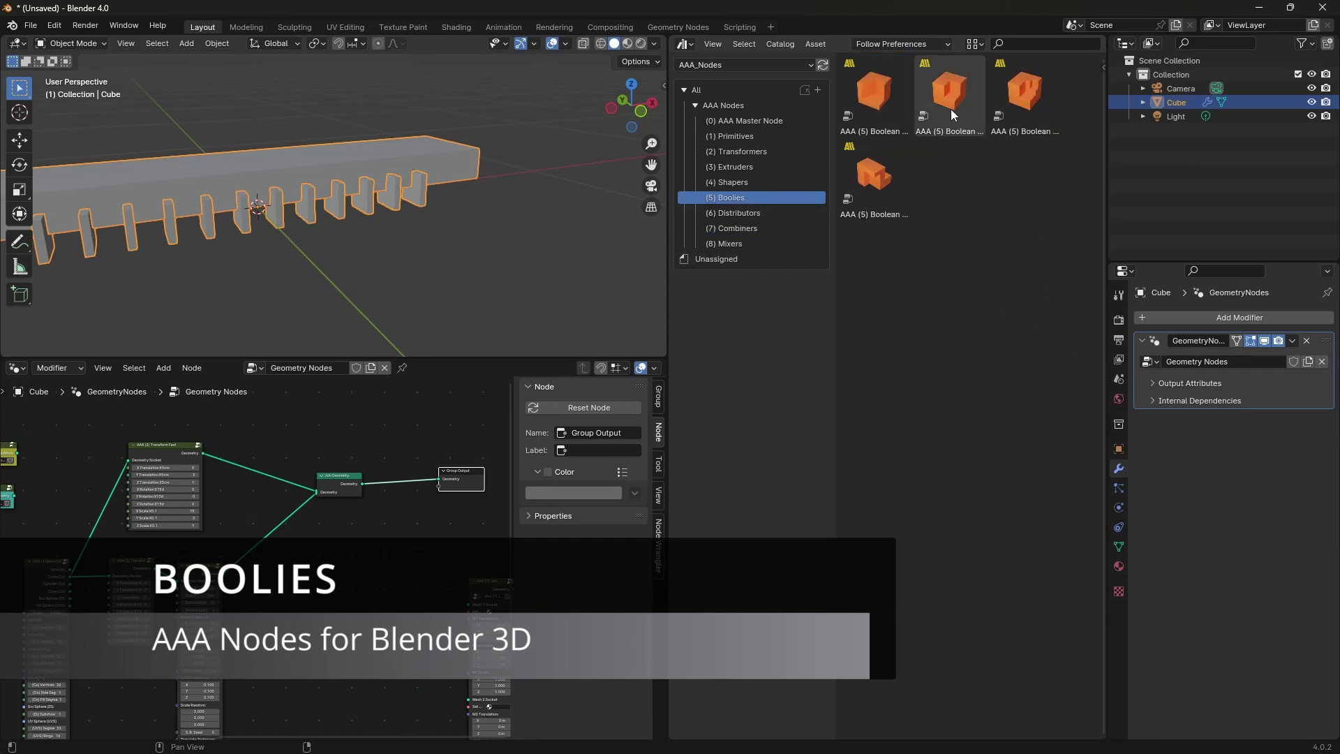
{"action": "left_click", "coordinate": [874, 93]}
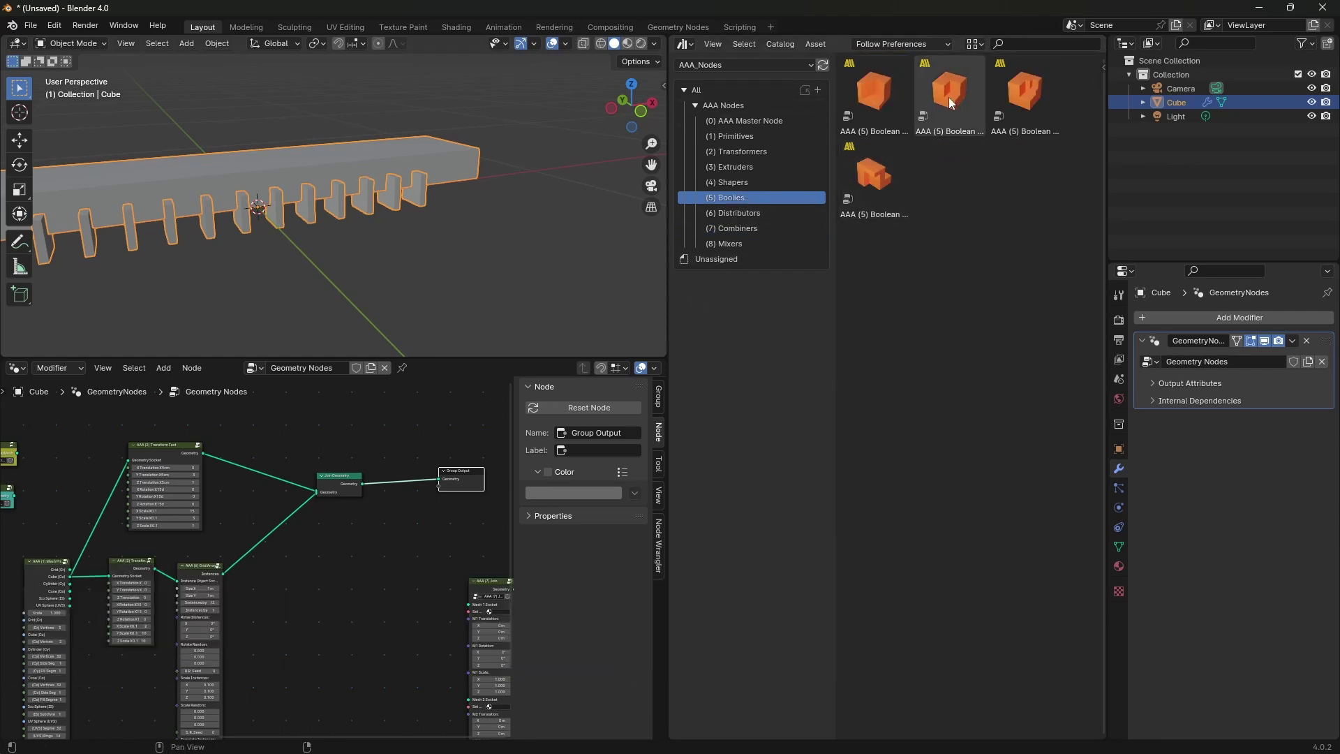
{"action": "left_click_drag", "start_coordinate": [949, 95], "coordinate": [356, 597]}
{"action": "scroll", "coordinate": [254, 555], "scroll_direction": "up", "scroll_amount": 2}
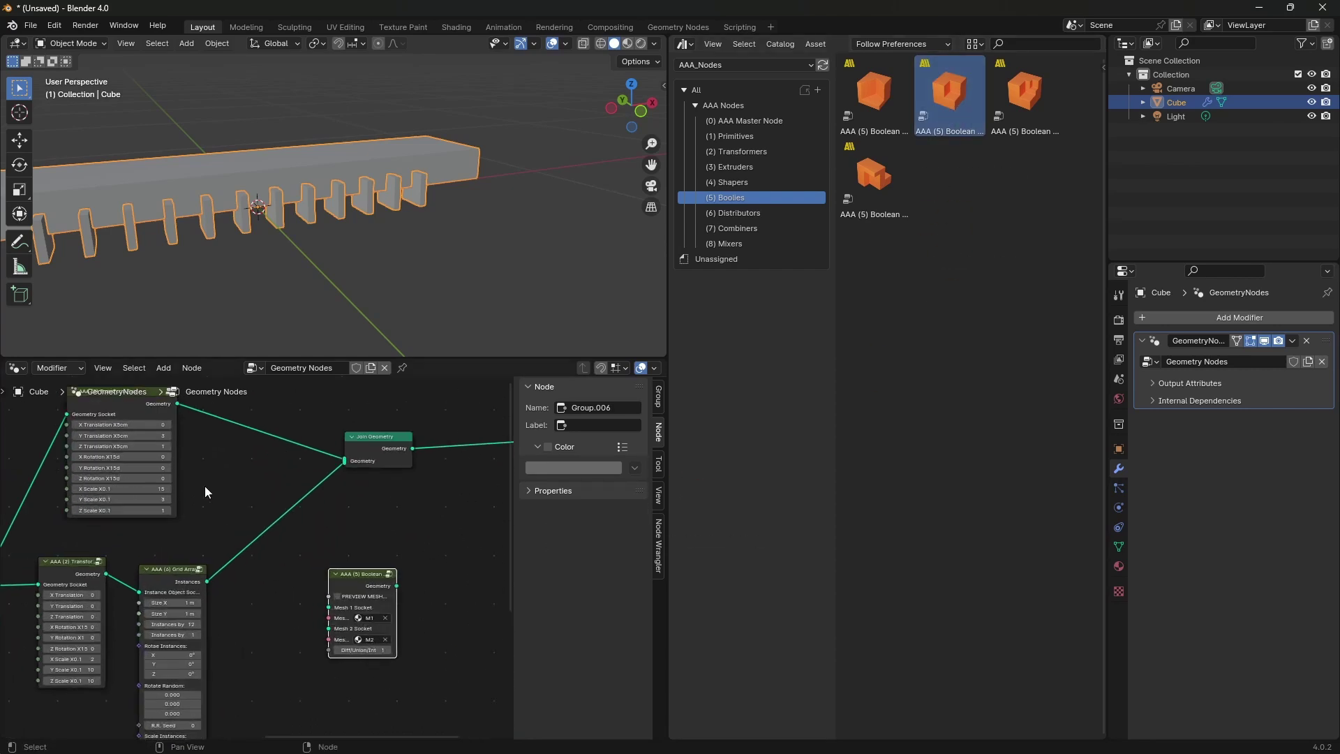
Step: Replace Join Geometry with the Boolean, using the duplicated transform as Mesh 1 and the Grid Array as Mesh 2, feeding the Group Output
{"action": "left_click_drag", "start_coordinate": [177, 404], "coordinate": [331, 616]}
{"action": "left_click_drag", "start_coordinate": [208, 581], "coordinate": [329, 628]}
{"action": "middle_click_drag", "start_coordinate": [489, 582], "coordinate": [398, 608]}
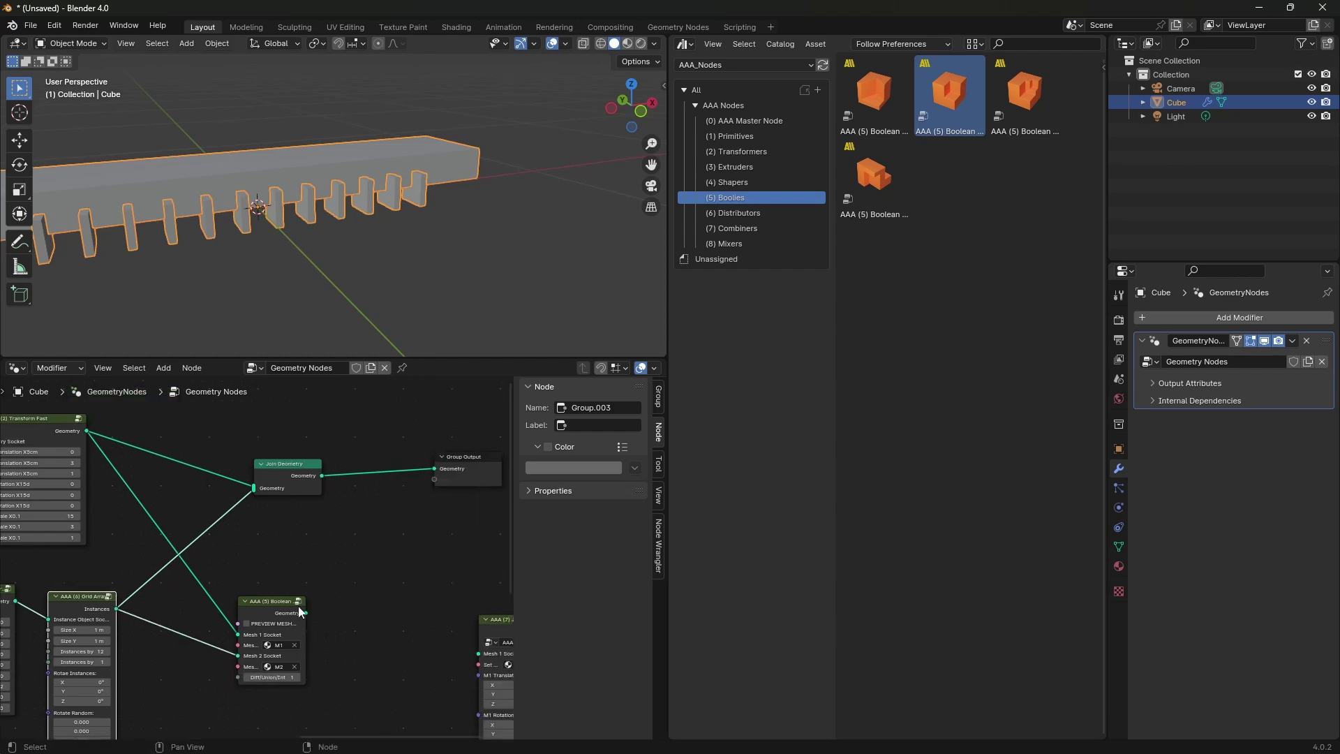
{"action": "left_click_drag", "start_coordinate": [307, 612], "coordinate": [434, 468]}
{"action": "middle_click_drag", "start_coordinate": [380, 263], "coordinate": [307, 329]}
{"action": "scroll", "coordinate": [333, 544], "scroll_direction": "down", "scroll_amount": 3}
{"action": "middle_click_drag", "start_coordinate": [189, 522], "coordinate": [56, 488]}
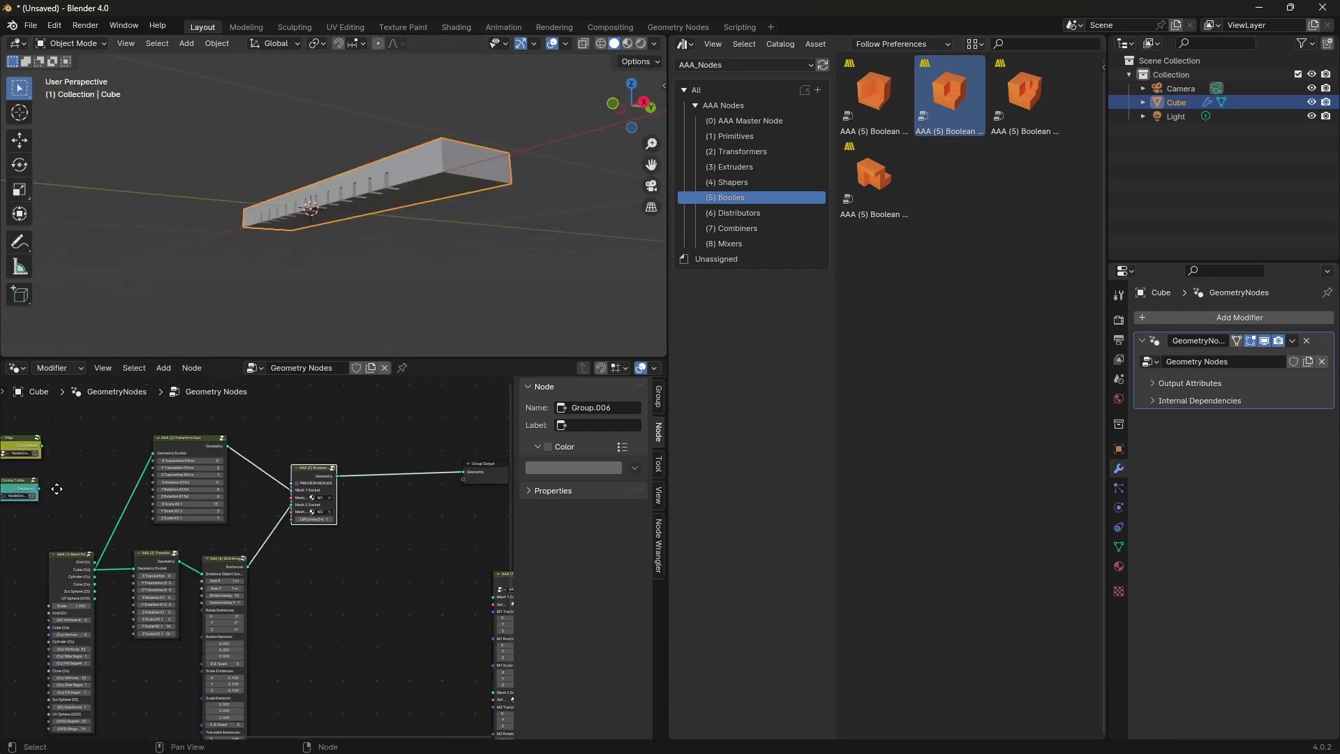
Step: Group the primitive, both transform, Grid Array and Boolean nodes into a single node group
{"action": "middle_click_drag", "start_coordinate": [358, 626], "coordinate": [374, 643]}
{"action": "left_click_drag", "start_coordinate": [91, 428], "coordinate": [360, 680]}
{"action": "key", "text": "ctrl+g"}
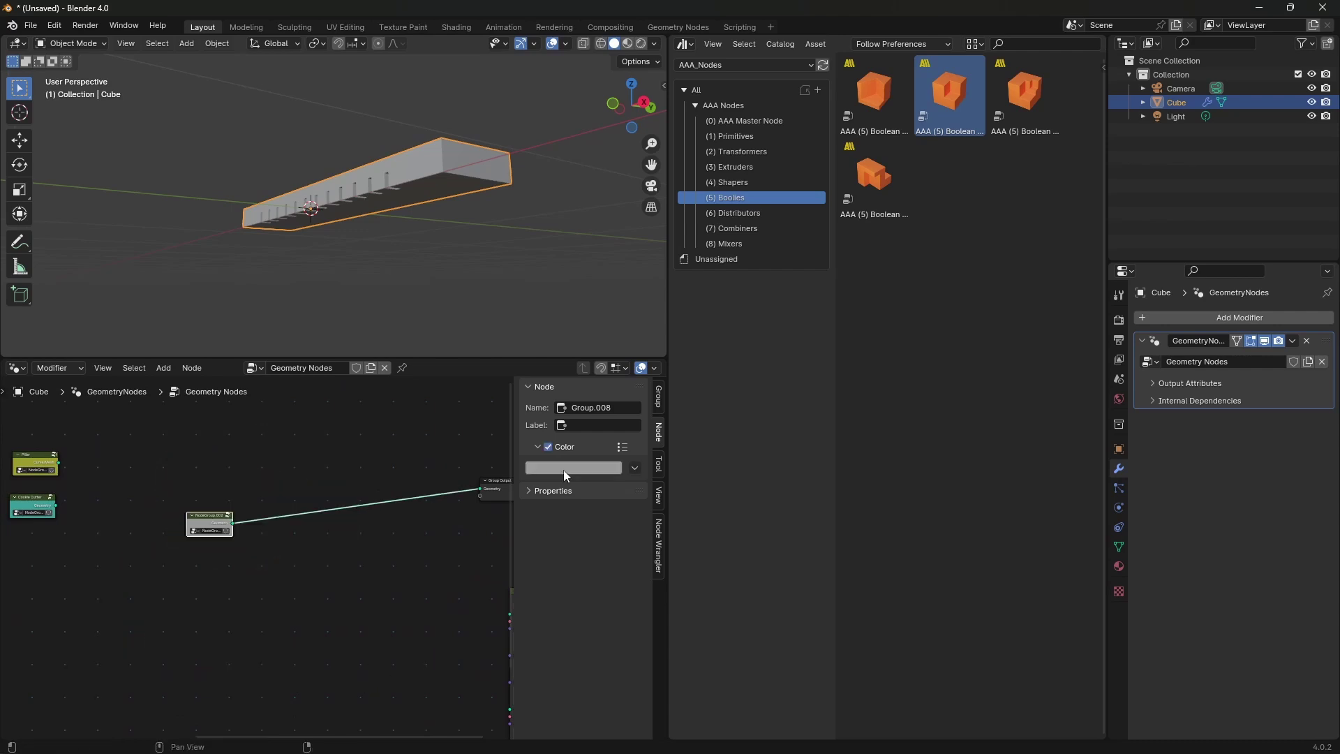
Step: Color the new group node magenta and label it Cubes Cut Cube
{"action": "left_click", "coordinate": [572, 467]}
{"action": "left_click", "coordinate": [610, 354]}
{"action": "middle_click_drag", "start_coordinate": [377, 502], "coordinate": [346, 530]}
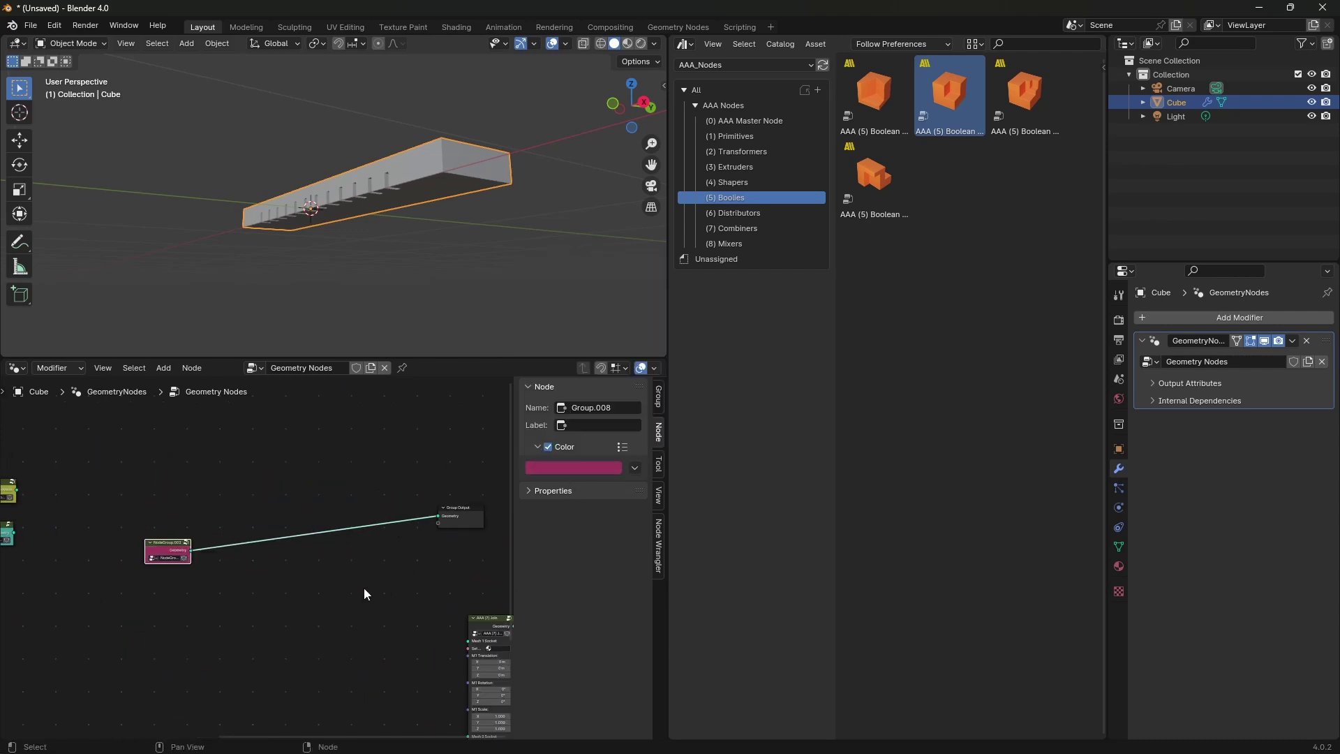
{"action": "left_click_drag", "start_coordinate": [161, 559], "coordinate": [206, 550]}
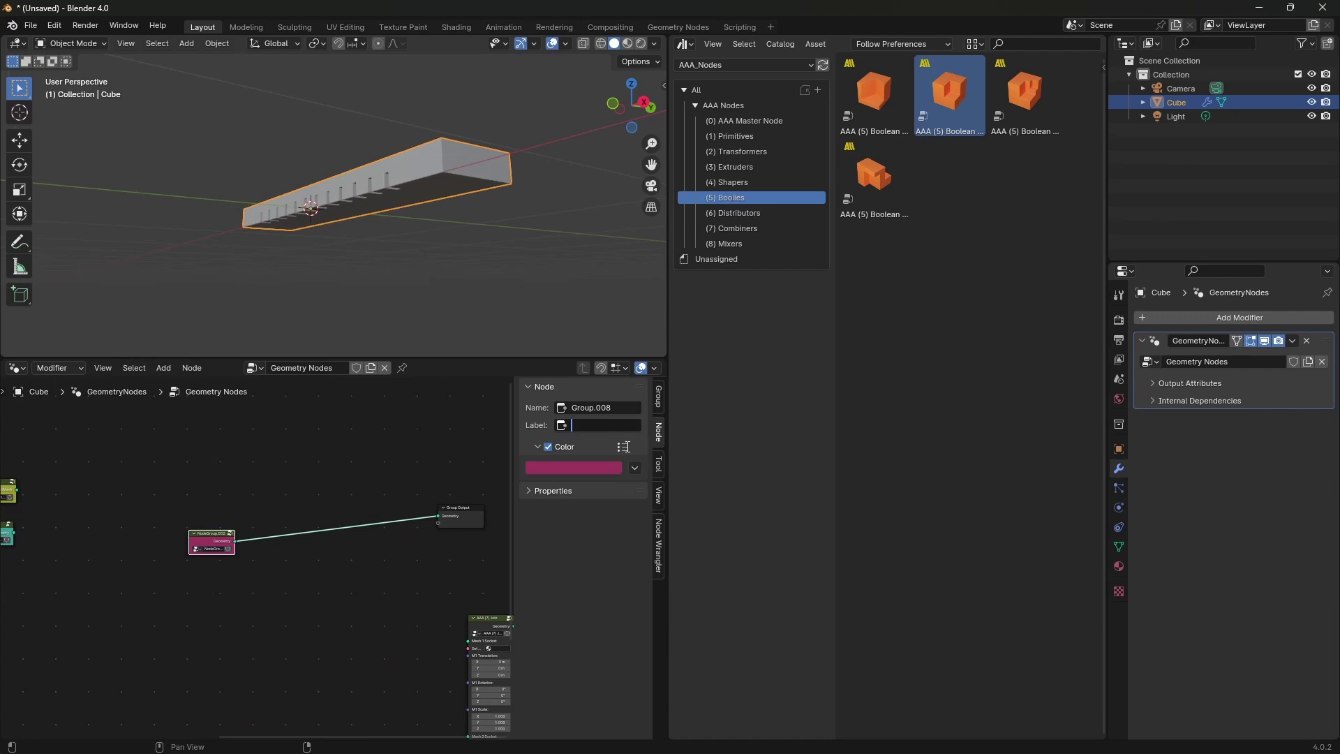
{"action": "type", "text": "Cubes Cut Cube"}
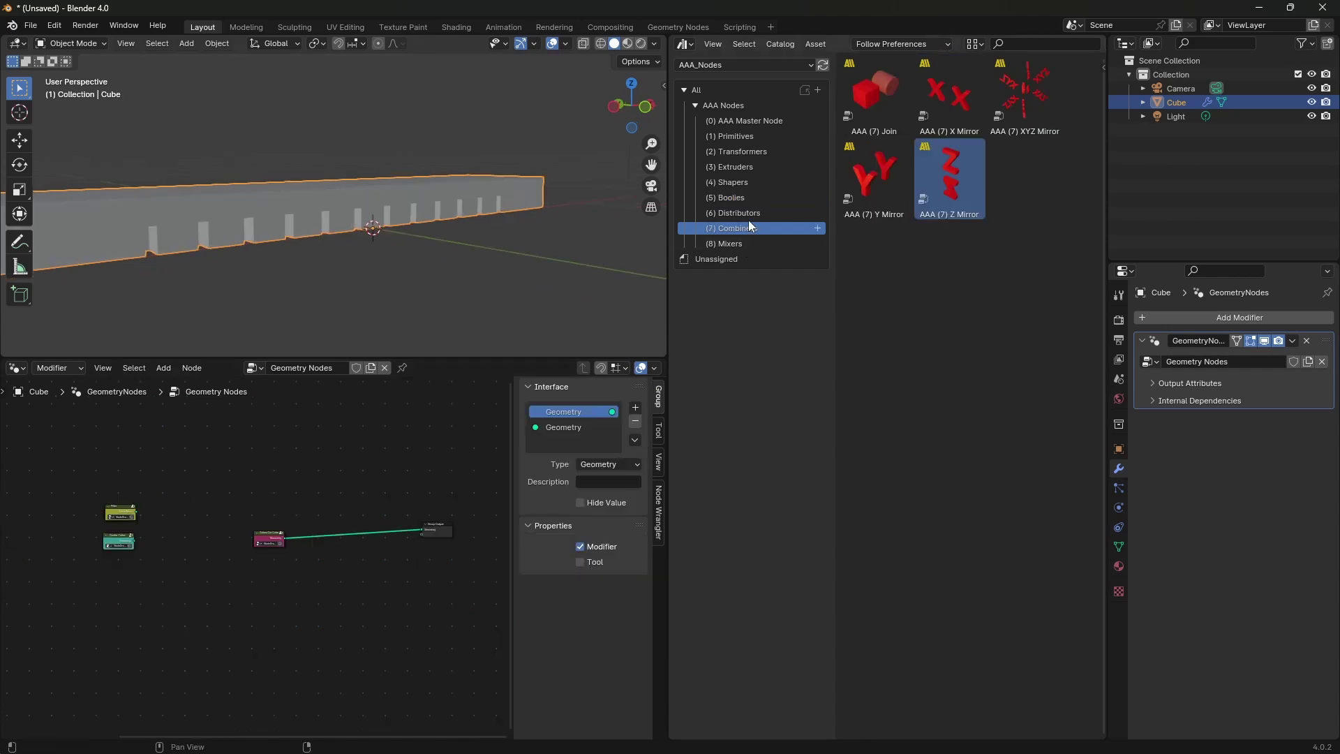
Step: Insert an AAA (6) Radial & Spiral Array node between the Cubes Cut Cube group and the Group Output
{"action": "left_click", "coordinate": [747, 213]}
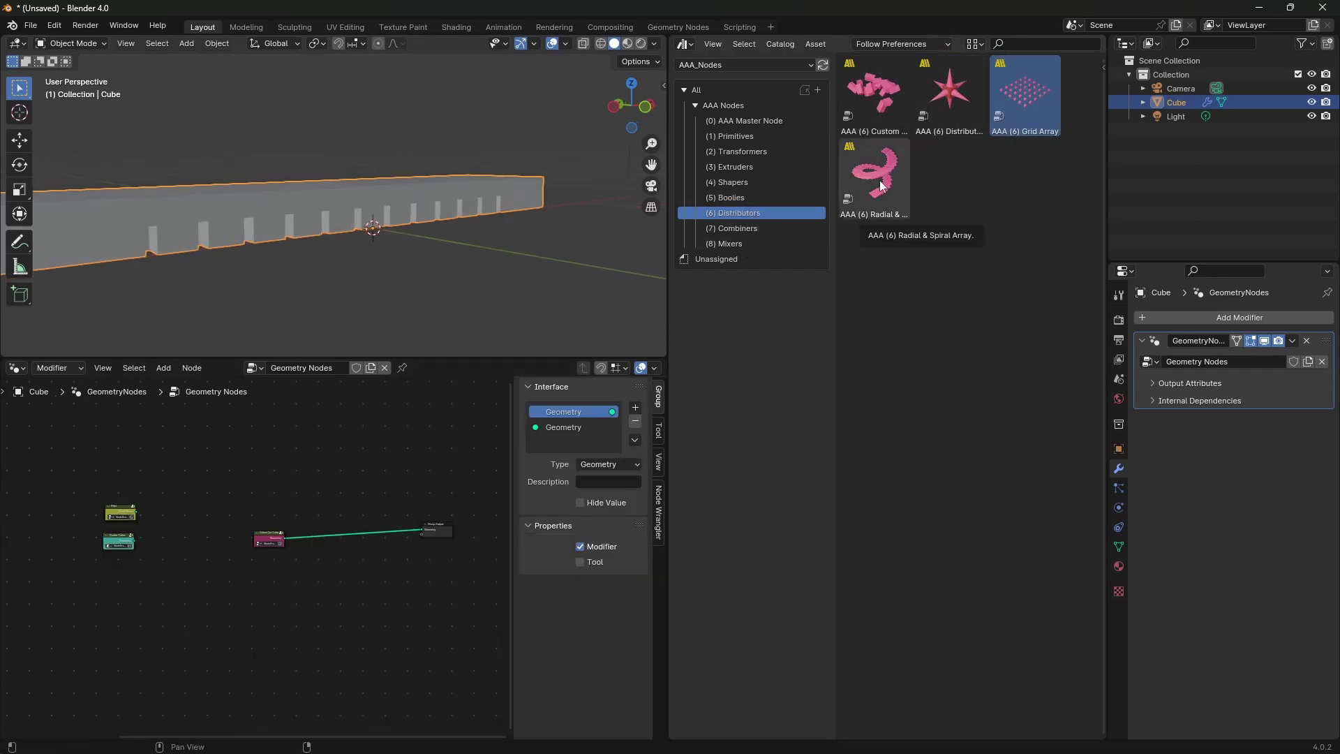
{"action": "left_click_drag", "start_coordinate": [881, 186], "coordinate": [342, 556]}
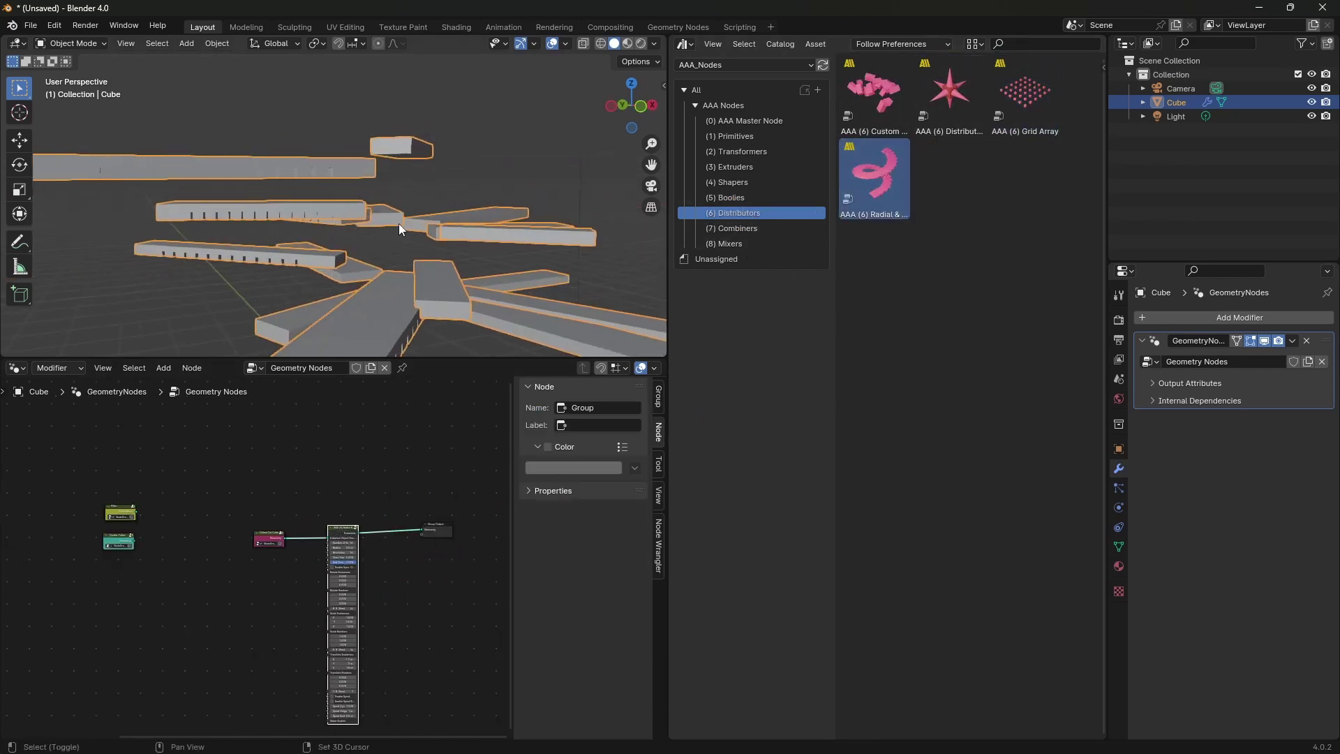
{"action": "middle_click_drag", "start_coordinate": [399, 223], "coordinate": [291, 218]}
{"action": "scroll", "coordinate": [370, 651], "scroll_direction": "up", "scroll_amount": 3}
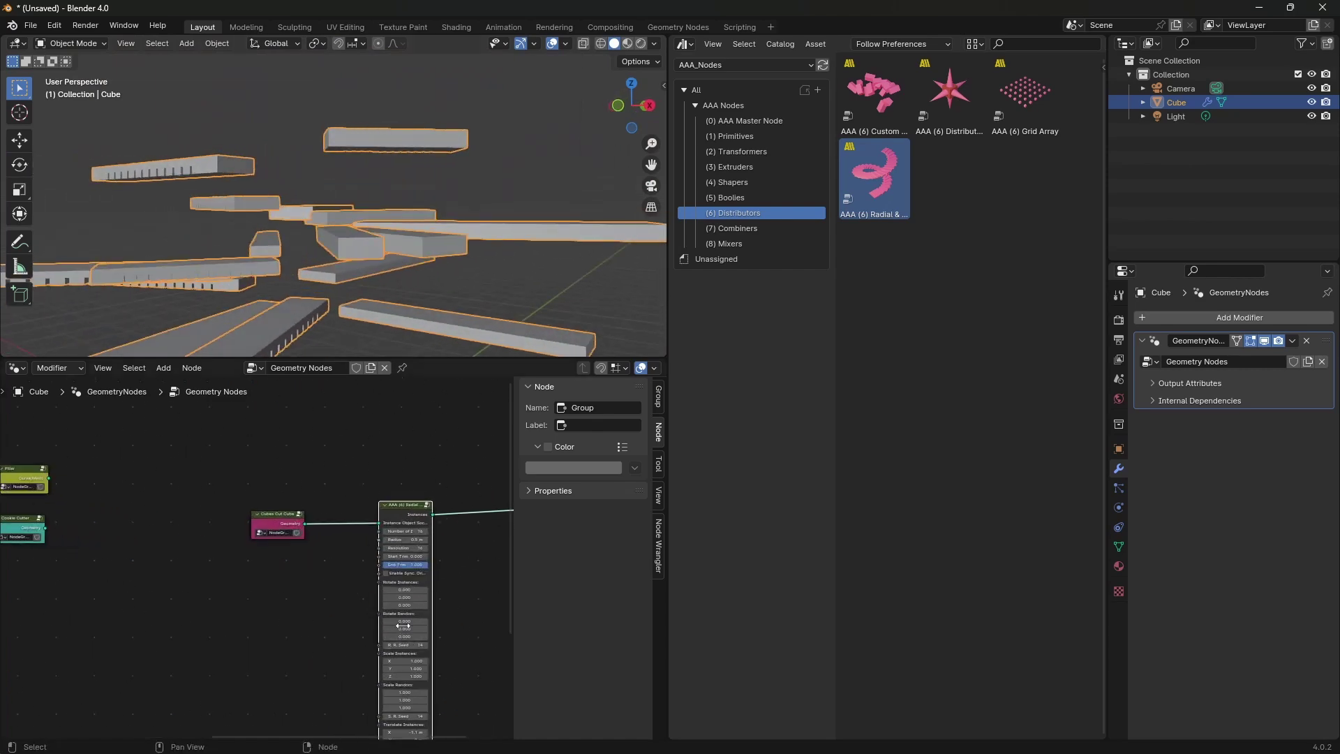
{"action": "middle_click_drag", "start_coordinate": [259, 606], "coordinate": [117, 607]}
{"action": "scroll", "coordinate": [145, 589], "scroll_direction": "up", "scroll_amount": 10}
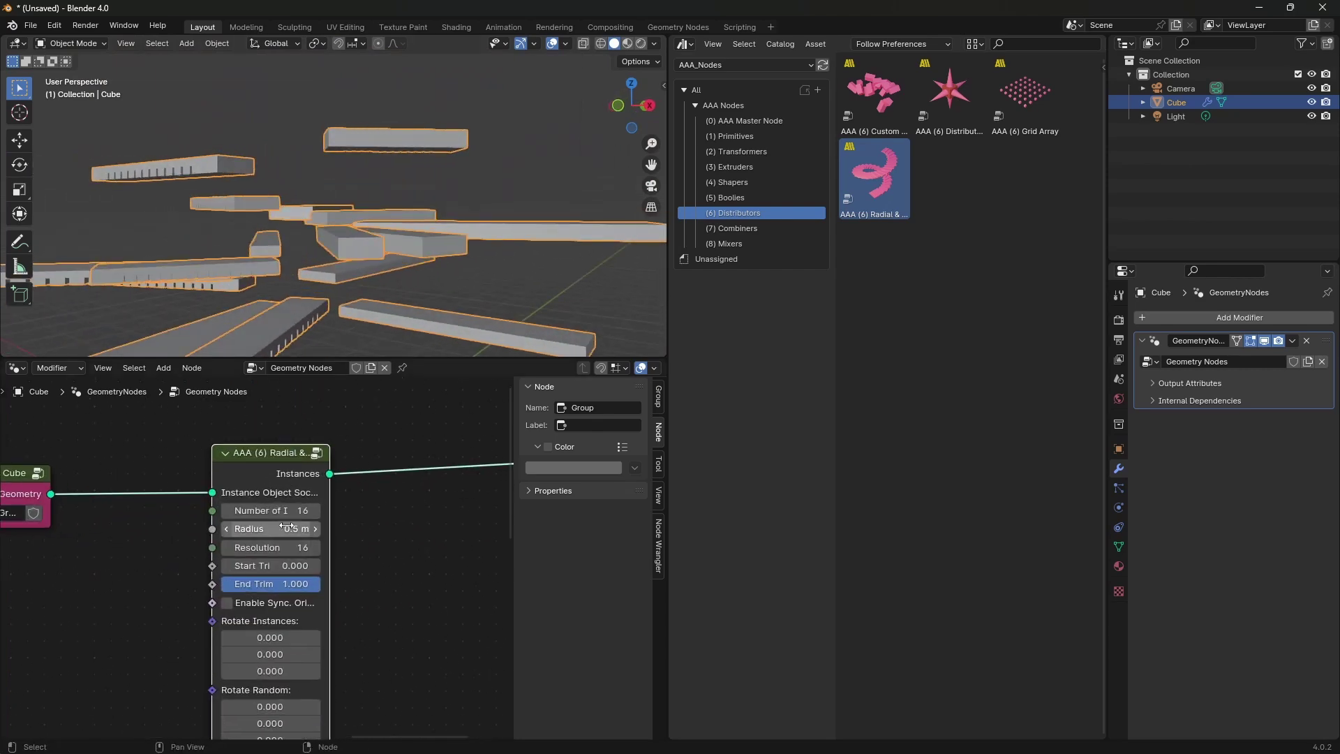
Step: Set the Radial & Spiral Array to 31 instances, a radius of 3.2 m and a resolution of 10
{"action": "left_click_drag", "start_coordinate": [279, 511], "coordinate": [341, 534]}
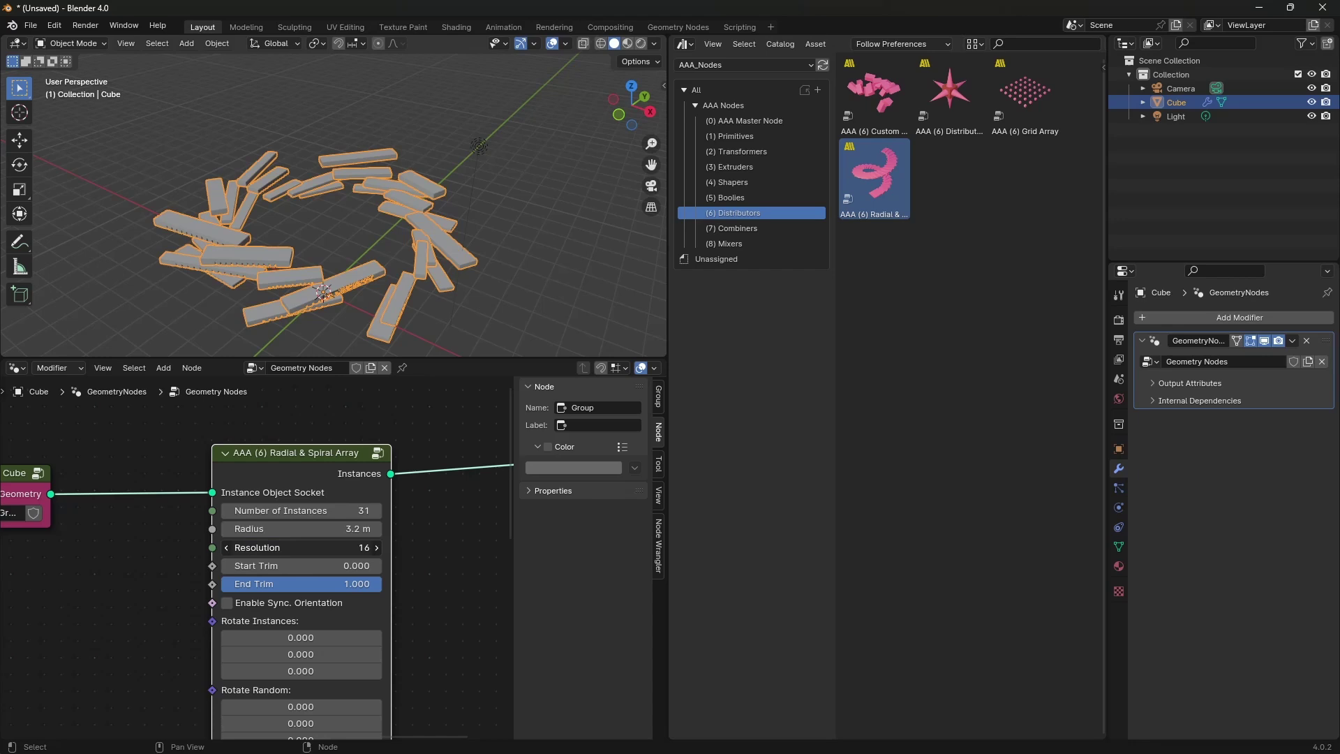
{"action": "left_click_drag", "start_coordinate": [317, 548], "coordinate": [264, 565]}
{"action": "left_click_drag", "start_coordinate": [263, 566], "coordinate": [223, 565]}
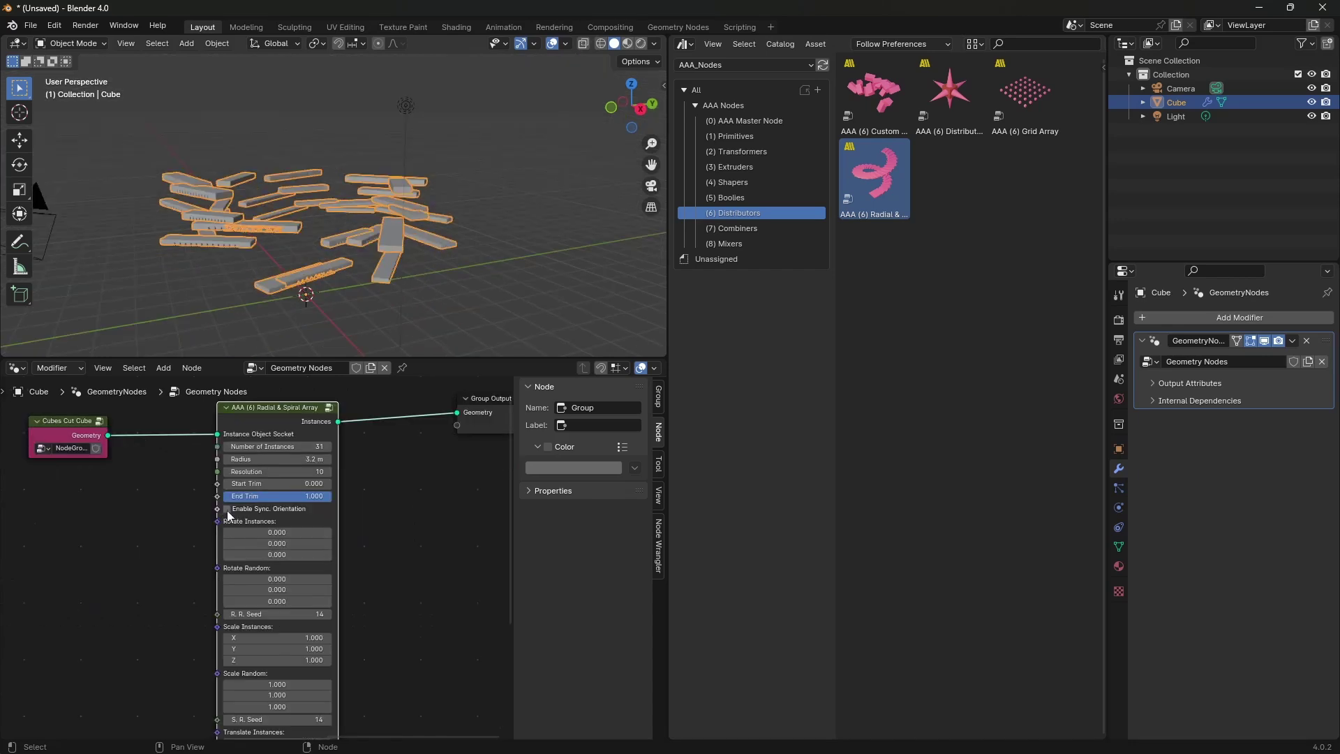
Step: Try synchronized orientation and an instance rotation on the radial array, reverting both changes
{"action": "left_click", "coordinate": [227, 509]}
{"action": "middle_click_drag", "start_coordinate": [433, 262], "coordinate": [350, 274]}
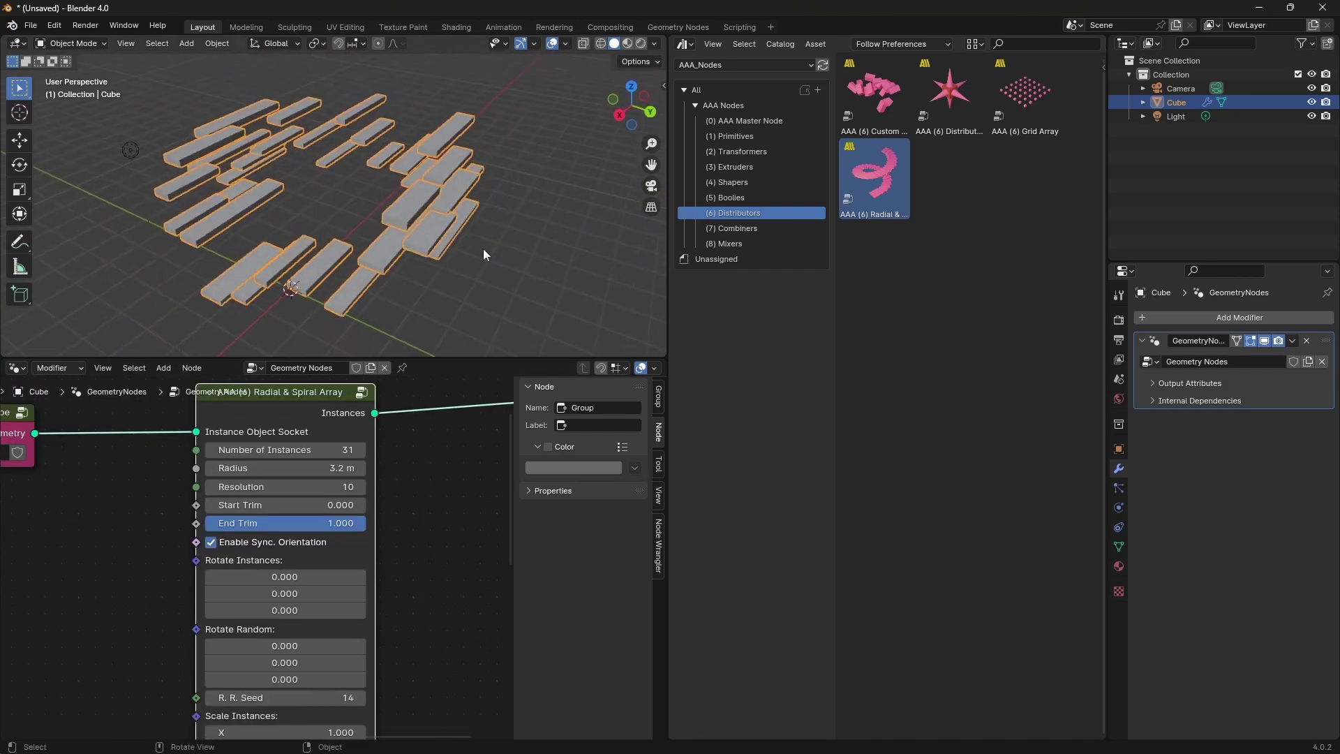
{"action": "middle_click_drag", "start_coordinate": [493, 246], "coordinate": [446, 183]}
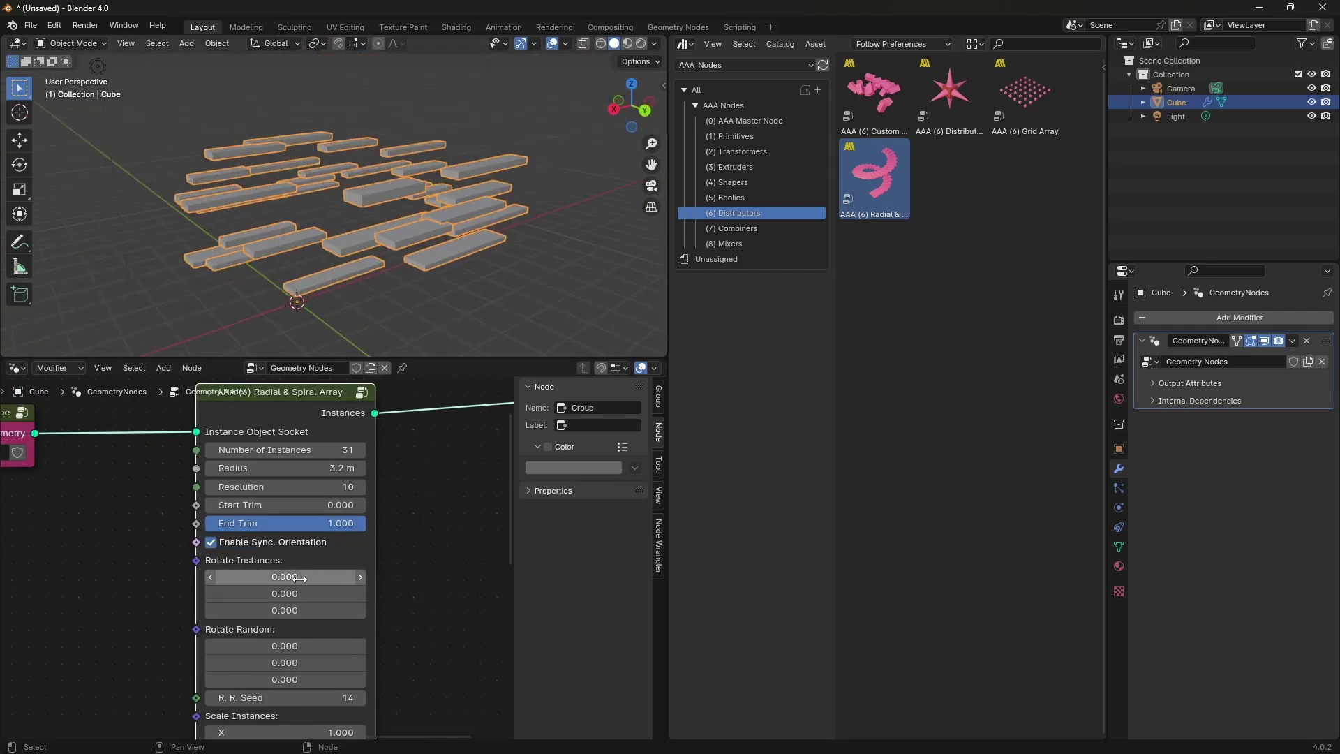
{"action": "key", "text": "ctrl+z"}
{"action": "left_click_drag", "start_coordinate": [273, 593], "coordinate": [418, 592]}
{"action": "scroll", "coordinate": [366, 251], "scroll_direction": "down", "scroll_amount": 2}
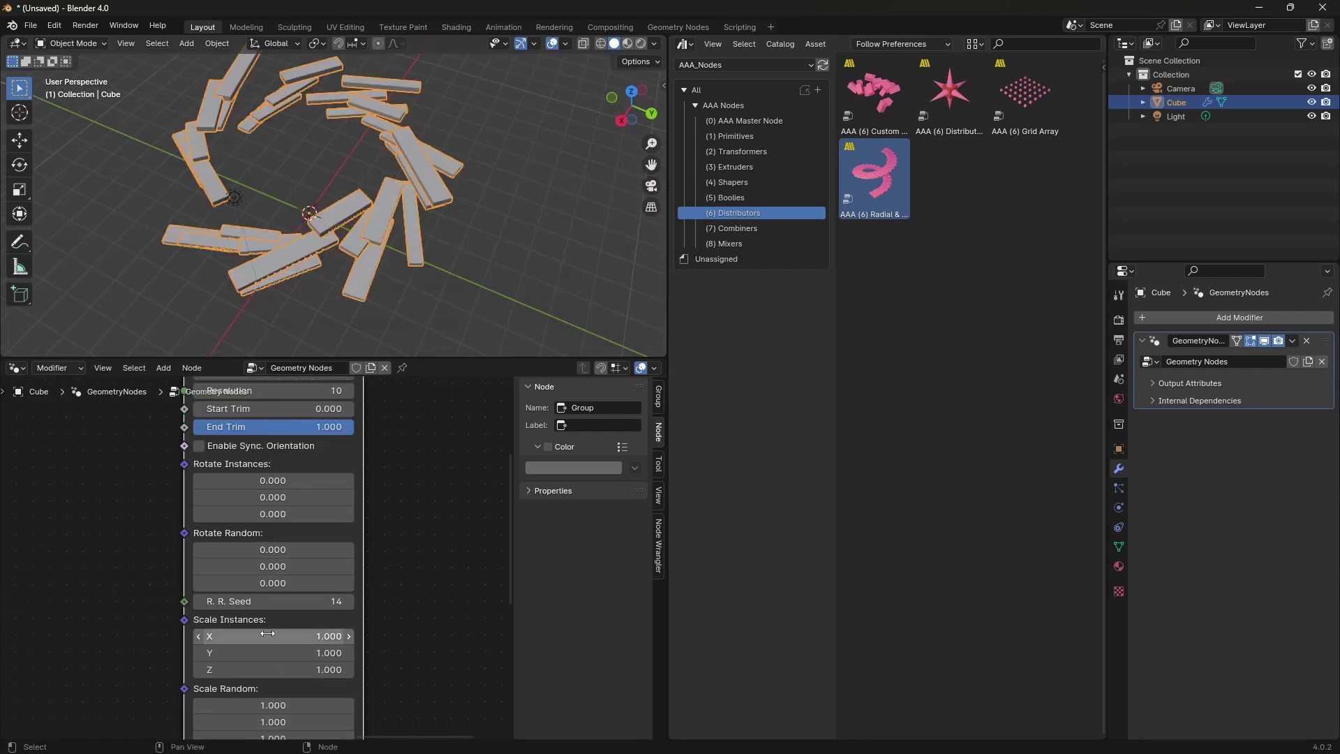
Step: Scale the array instances to X 2.5 and Y 5.1, with random scale 1.1, 0 and 2.7 and scale seed 19
{"action": "left_click_drag", "start_coordinate": [269, 634], "coordinate": [336, 634]}
{"action": "middle_click_drag", "start_coordinate": [263, 631], "coordinate": [257, 590]}
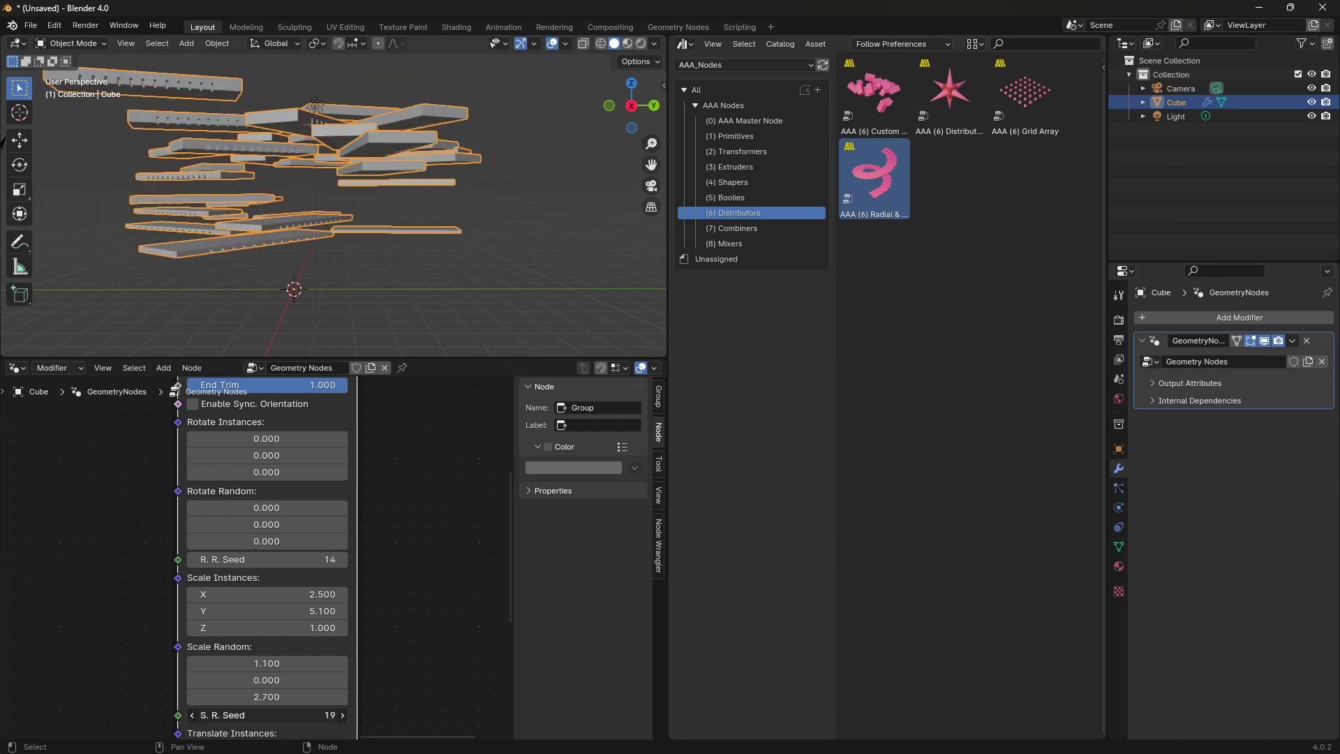
{"action": "middle_click_drag", "start_coordinate": [414, 241], "coordinate": [227, 214]}
{"action": "middle_click_drag", "start_coordinate": [395, 589], "coordinate": [361, 476]}
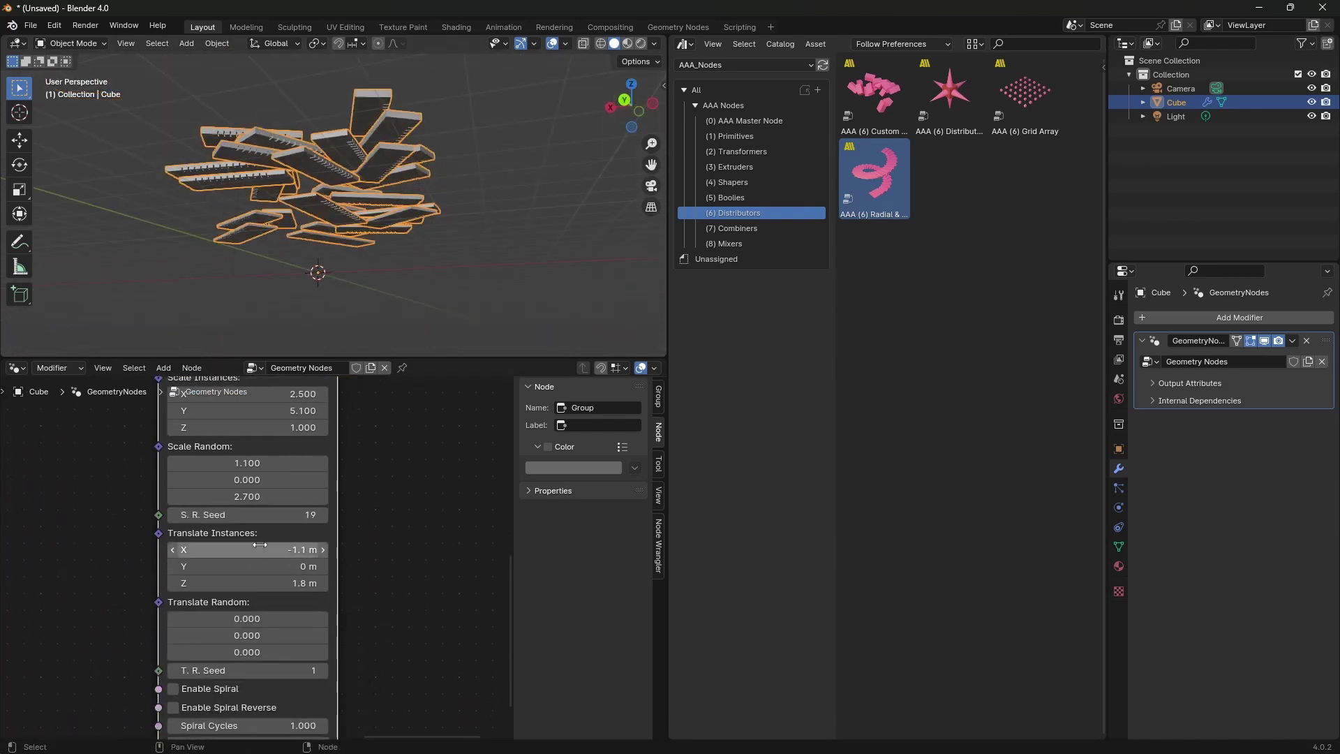
Step: Set the array's X instance translation to 2.4 m and enable the spiral
{"action": "left_click_drag", "start_coordinate": [261, 549], "coordinate": [307, 548]}
{"action": "middle_click_drag", "start_coordinate": [322, 618], "coordinate": [324, 549]}
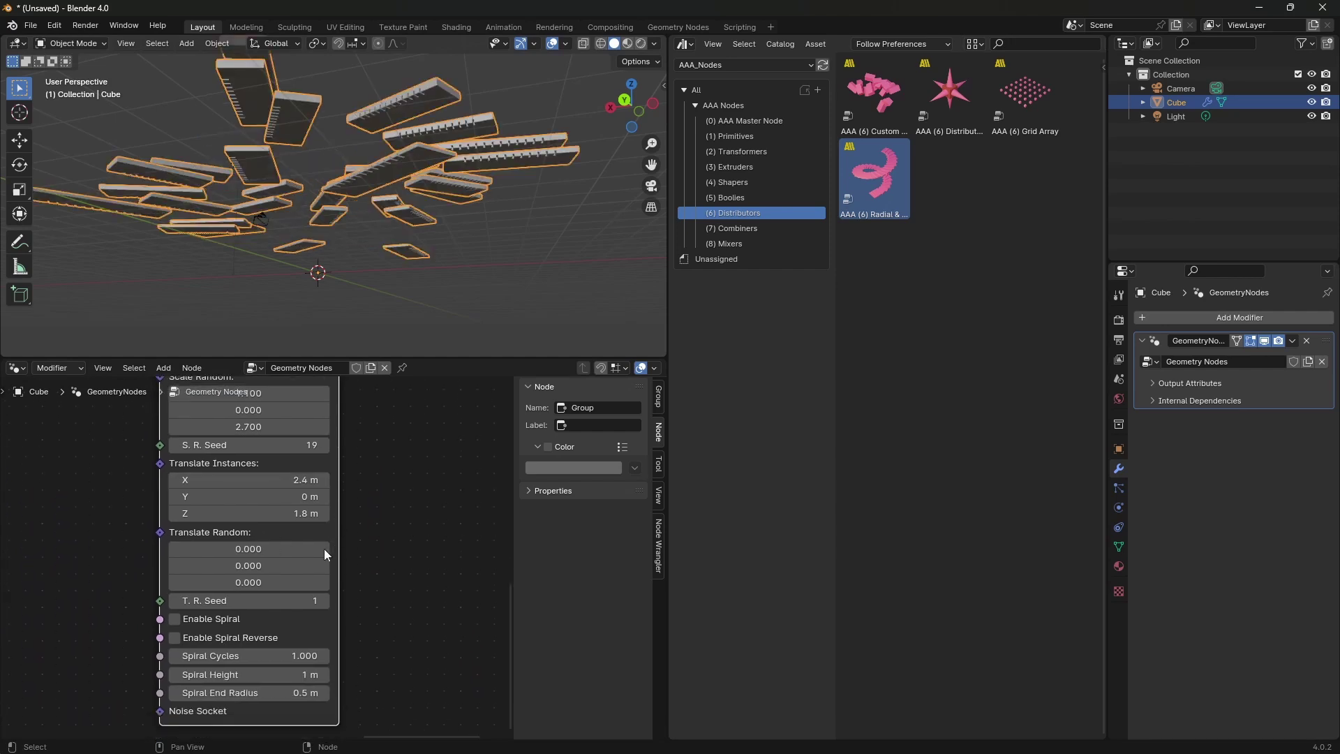
{"action": "left_click", "coordinate": [215, 621]}
{"action": "key", "text": "Home"}
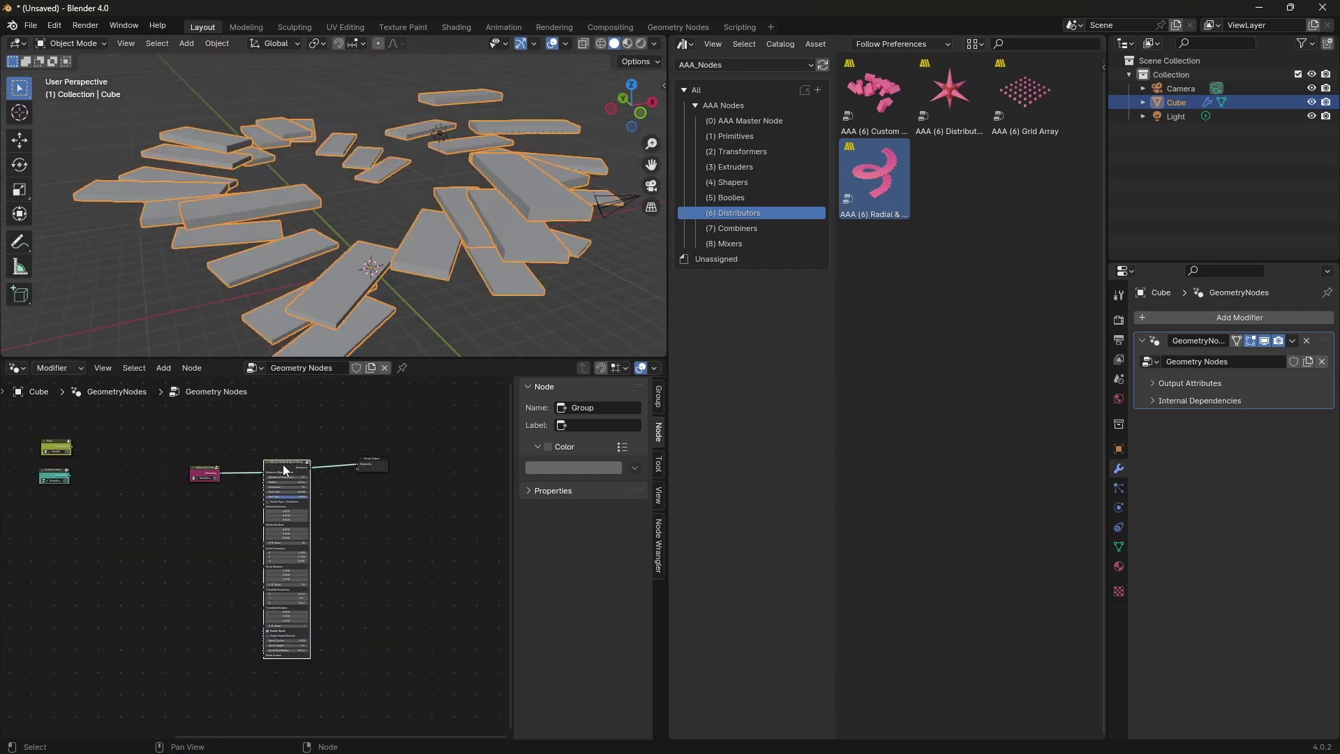
Step: Delete the Radial & Spiral Array and stack the Cubes Cut Cube group below the Pillar and Cookie Cutter groups
{"action": "key", "text": "x"}
{"action": "scroll", "coordinate": [102, 471], "scroll_direction": "up", "scroll_amount": 5}
{"action": "middle_click_drag", "start_coordinate": [103, 472], "coordinate": [292, 545]}
{"action": "left_click_drag", "start_coordinate": [372, 497], "coordinate": [148, 545]}
{"action": "middle_click_drag", "start_coordinate": [148, 545], "coordinate": [33, 567]}
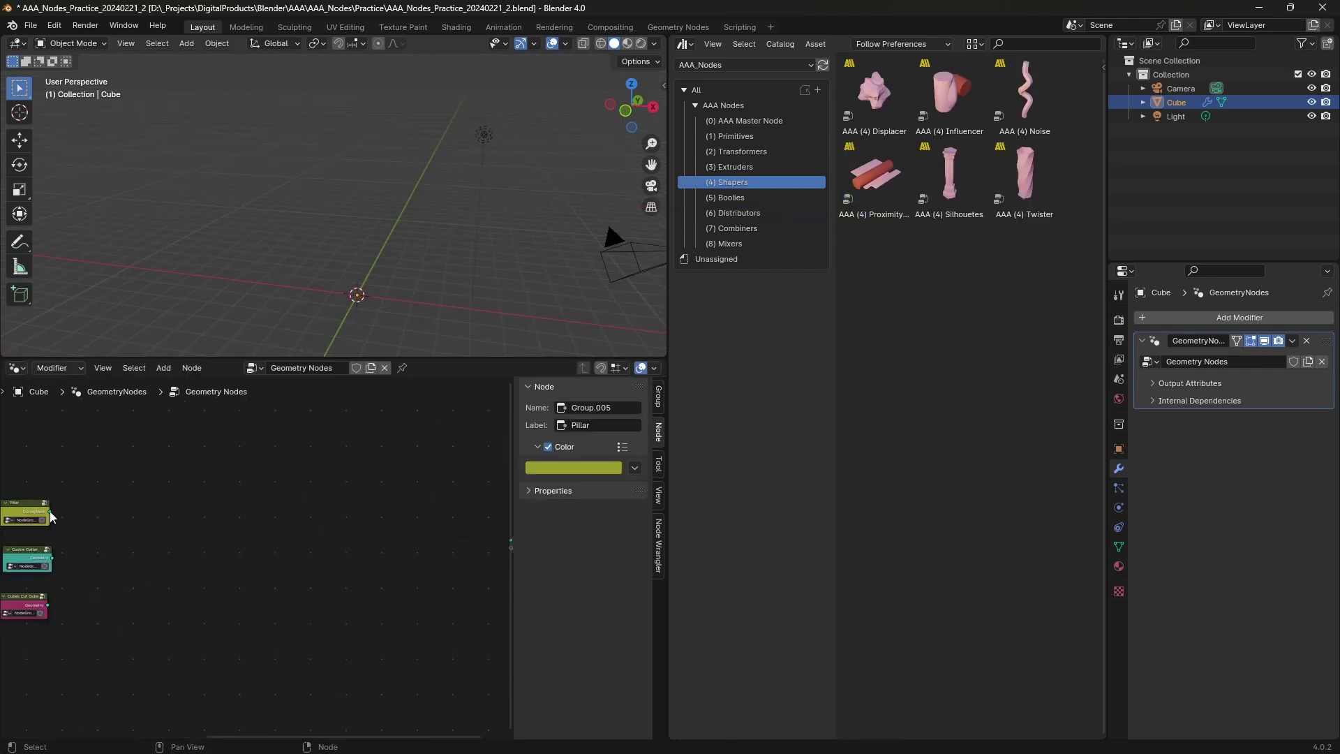
Step: Connect the Pillar group to the Group Output and open the group for editing
{"action": "left_click_drag", "start_coordinate": [50, 517], "coordinate": [457, 543]}
{"action": "middle_click_drag", "start_coordinate": [142, 560], "coordinate": [433, 580]}
{"action": "scroll", "coordinate": [252, 566], "scroll_direction": "up", "scroll_amount": 2}
{"action": "key", "text": "Tab"}
{"action": "scroll", "coordinate": [263, 609], "scroll_direction": "down", "scroll_amount": 3}
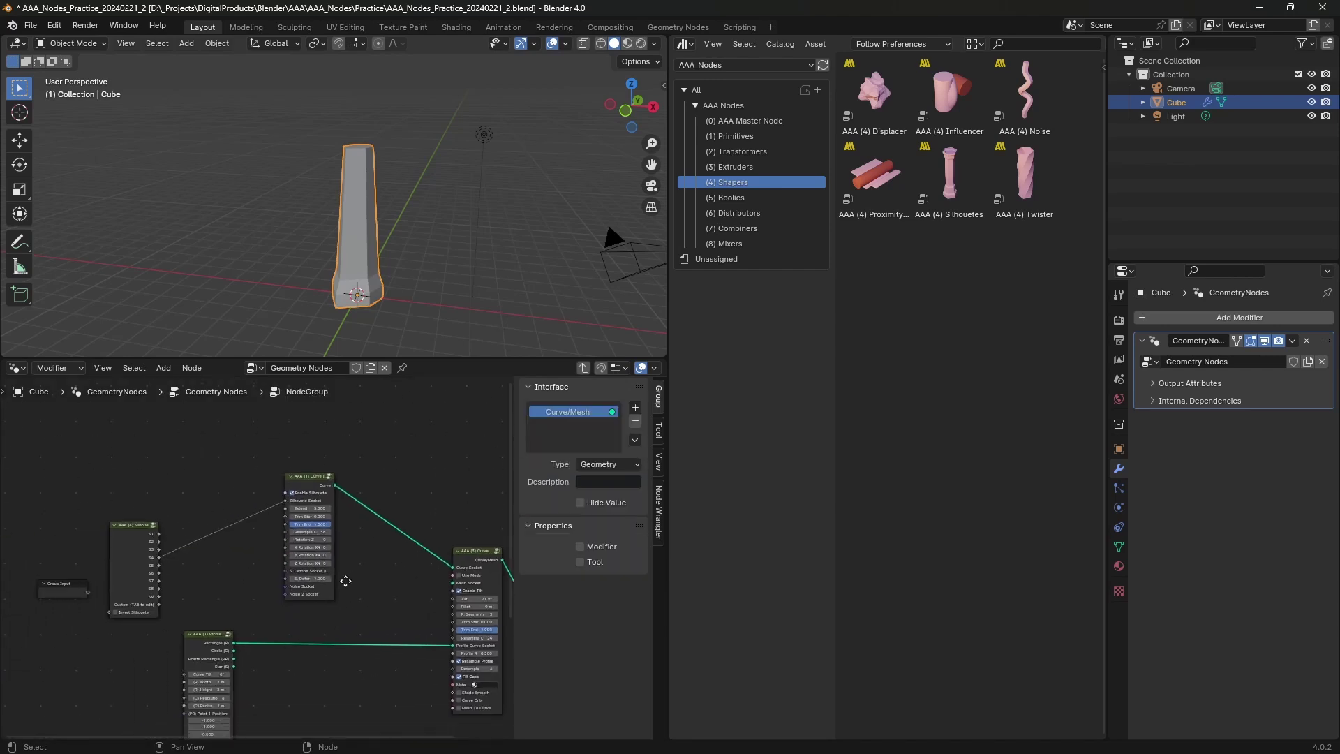
{"action": "scroll", "coordinate": [210, 562], "scroll_direction": "up", "scroll_amount": 1}
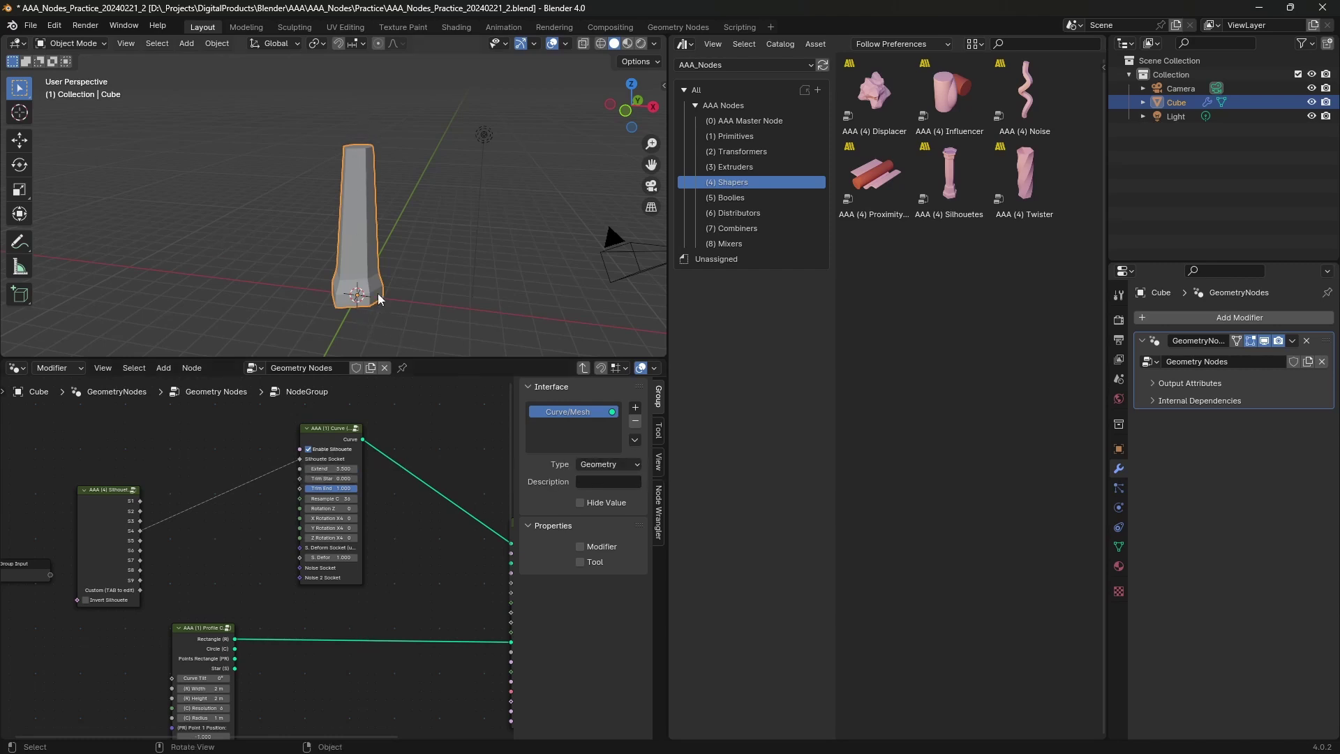
Step: Try silhouettes S5 and S6 on the AAA (1) Curve node, settling on S7 for its Silhouette Socket
{"action": "left_click_drag", "start_coordinate": [323, 432], "coordinate": [300, 433]}
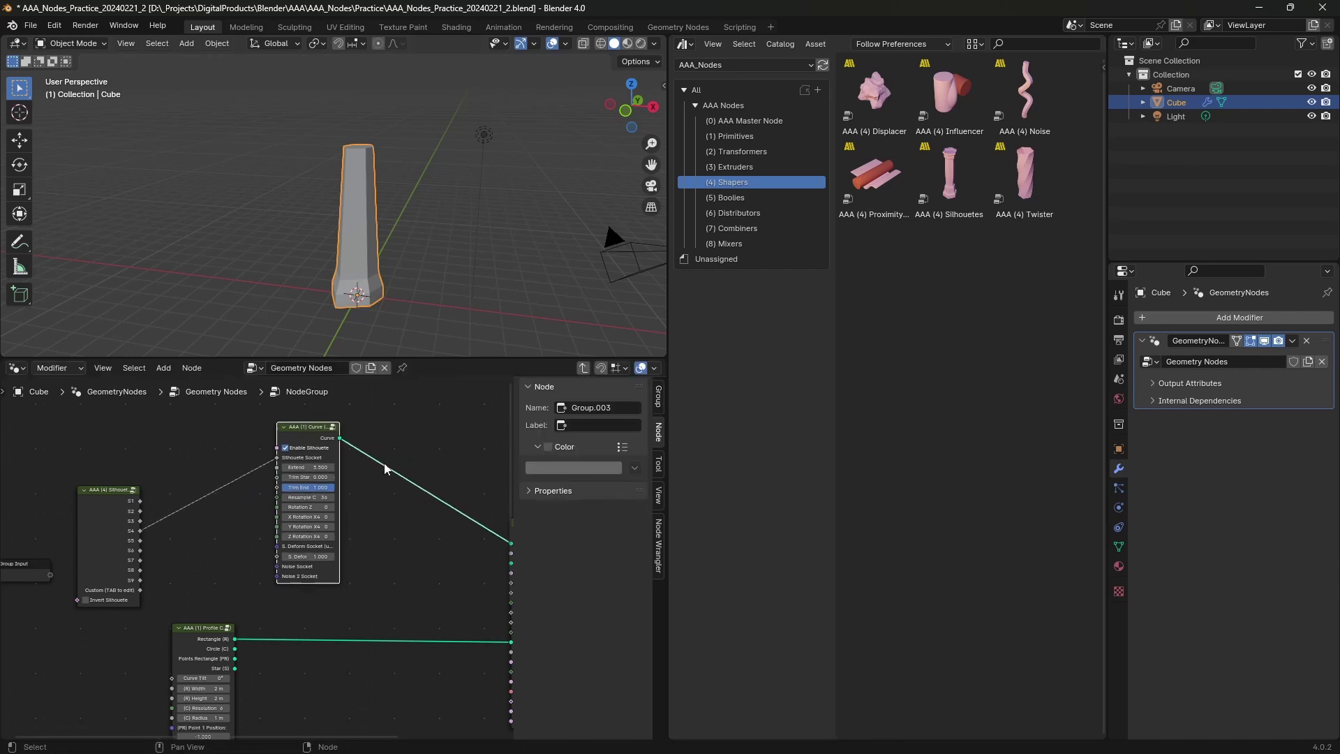
{"action": "middle_click_drag", "start_coordinate": [381, 241], "coordinate": [369, 238]}
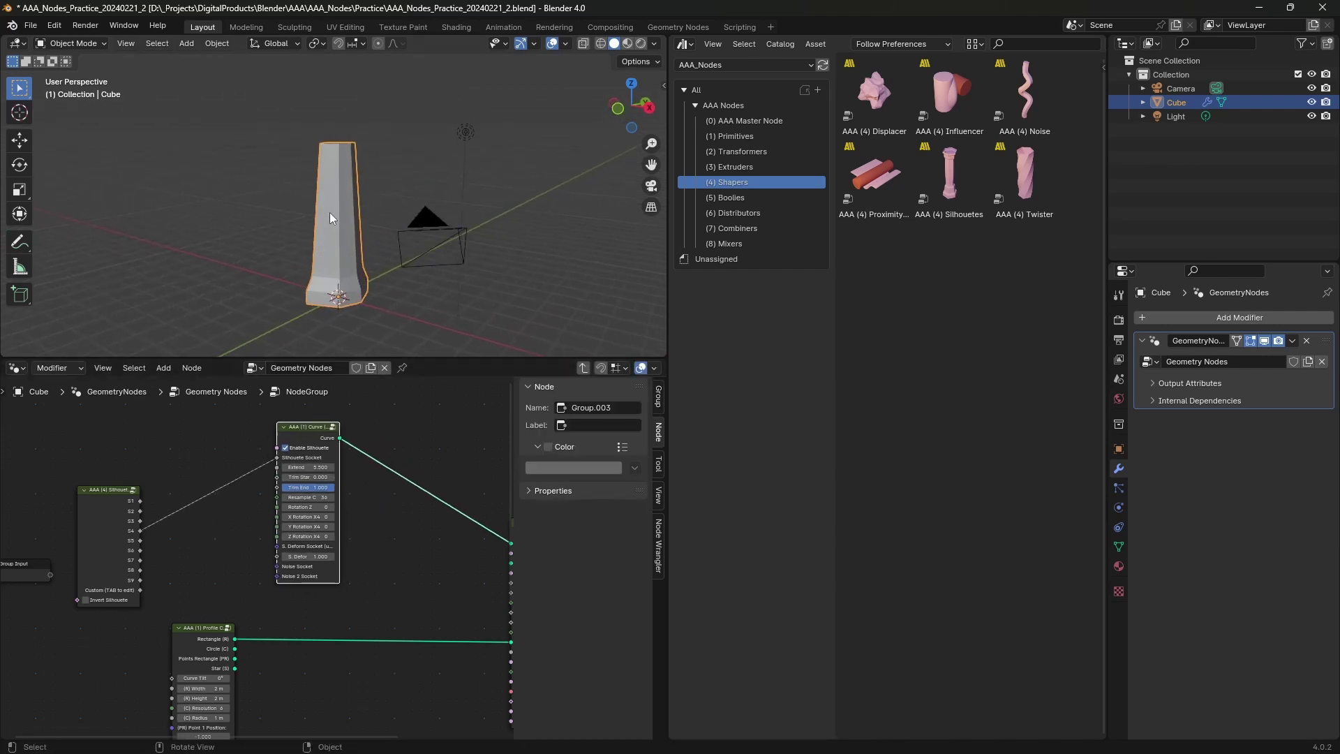
{"action": "scroll", "coordinate": [329, 213], "scroll_direction": "up", "scroll_amount": 3}
{"action": "left_click_drag", "start_coordinate": [143, 540], "coordinate": [276, 458]}
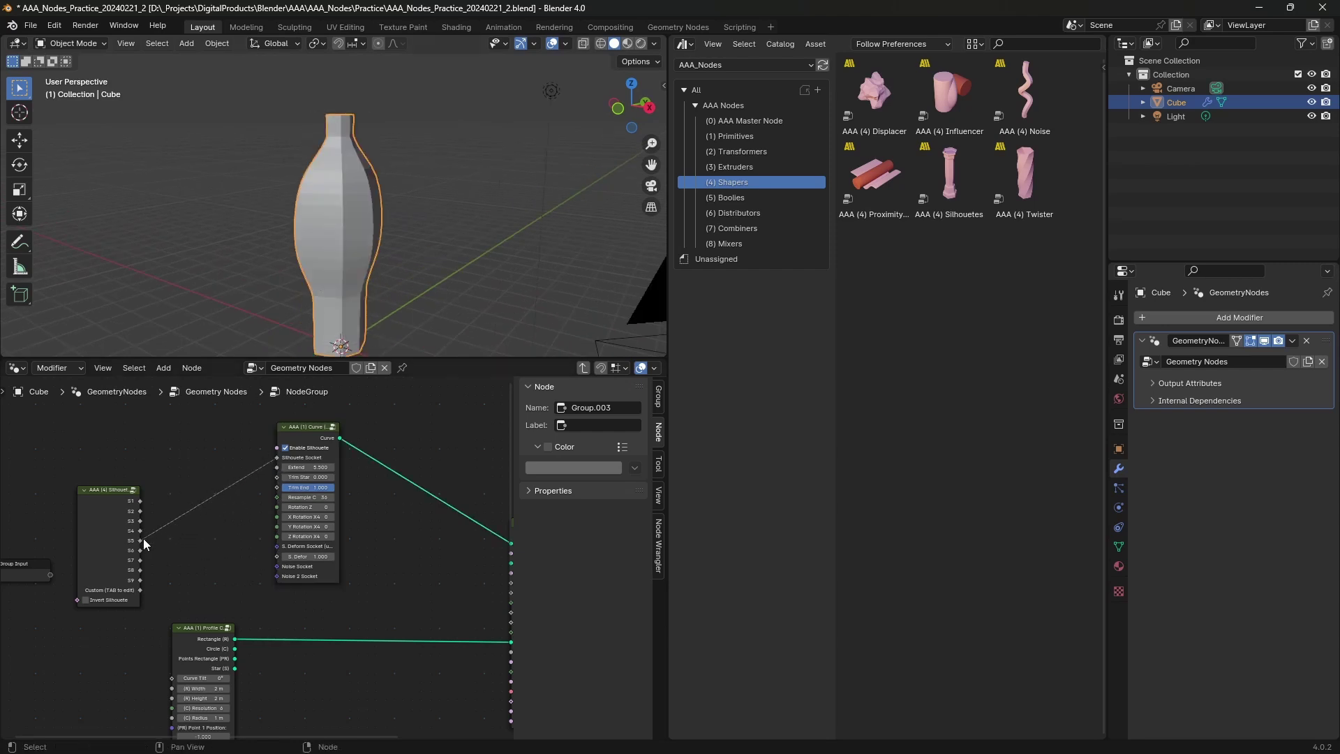
{"action": "left_click_drag", "start_coordinate": [141, 550], "coordinate": [274, 461]}
{"action": "left_click_drag", "start_coordinate": [142, 560], "coordinate": [273, 464]}
{"action": "left_click_drag", "start_coordinate": [142, 560], "coordinate": [275, 461]}
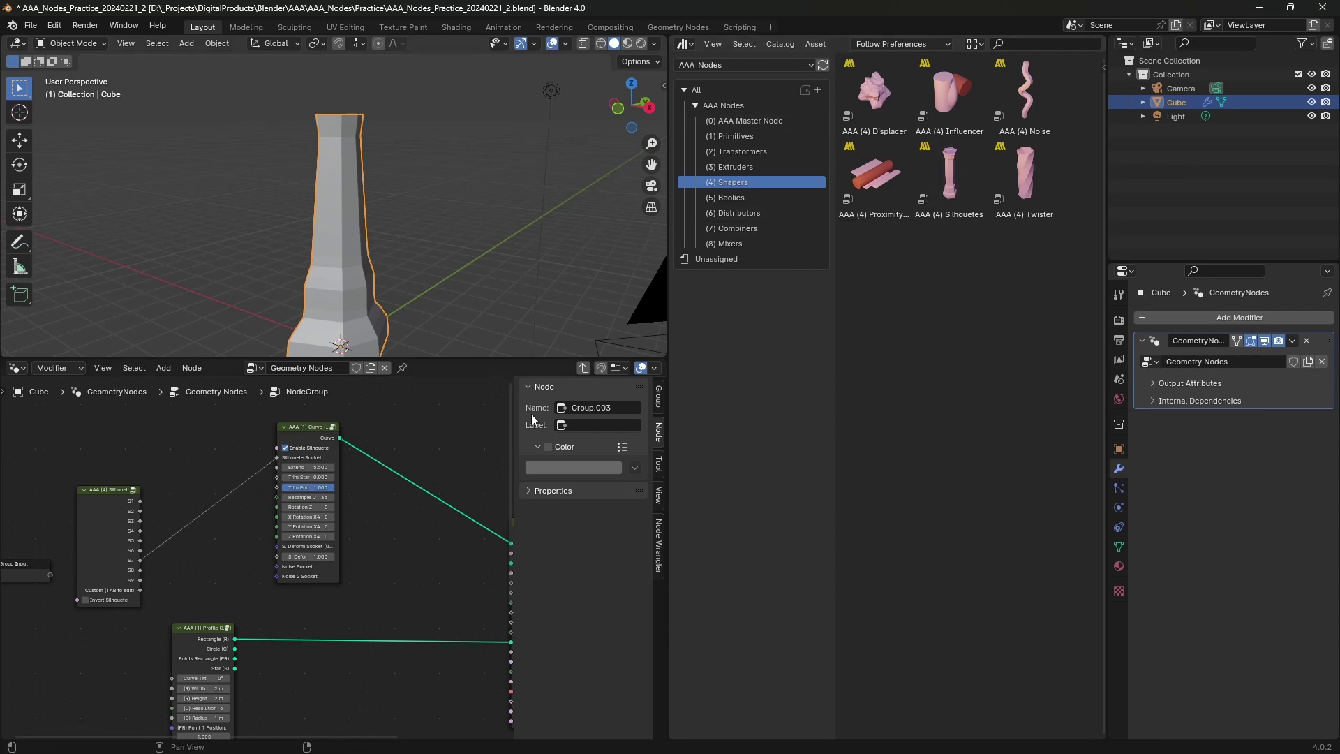
Step: Move the Group Input and Silhouettes nodes farther from the AAA (1) Curve node and add an AAA (4) Noise node above them
{"action": "middle_click_drag", "start_coordinate": [190, 552], "coordinate": [347, 525]}
{"action": "left_click_drag", "start_coordinate": [185, 546], "coordinate": [56, 548]}
{"action": "left_click_drag", "start_coordinate": [267, 503], "coordinate": [153, 509]}
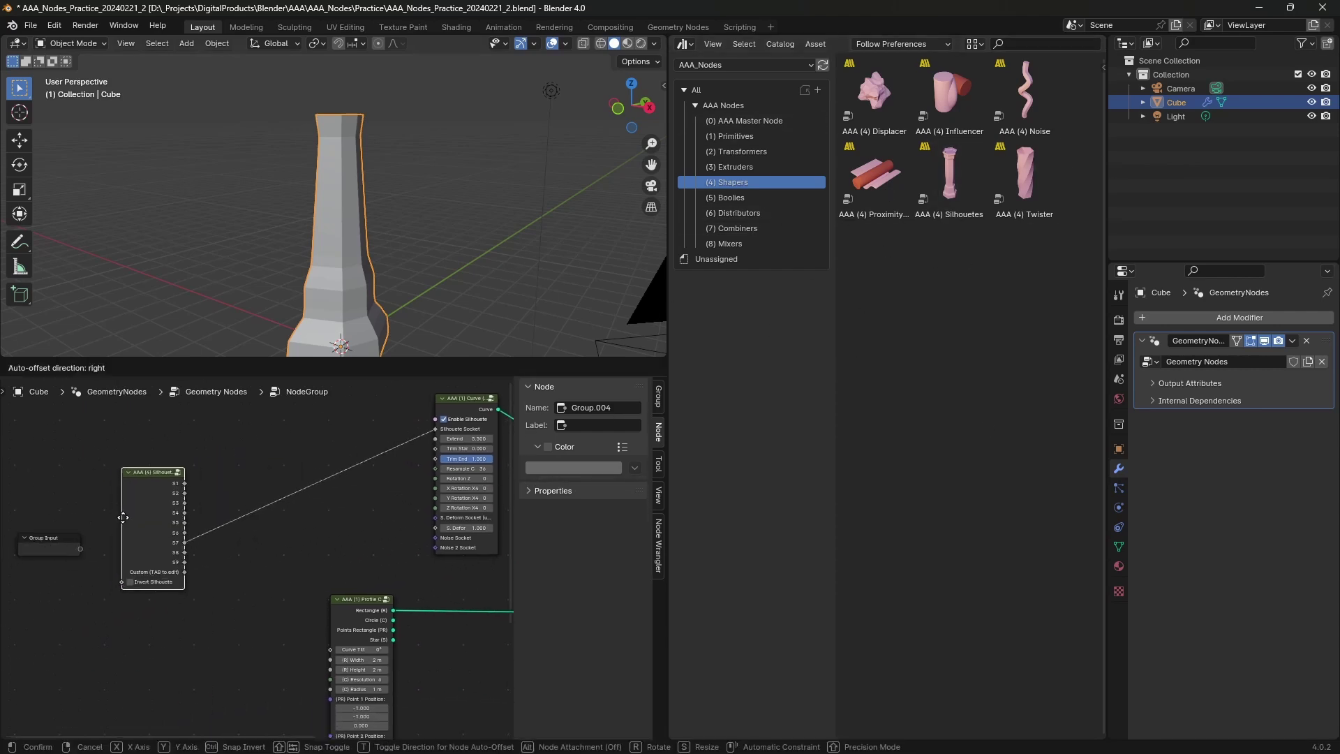
{"action": "middle_click_drag", "start_coordinate": [302, 513], "coordinate": [243, 521]}
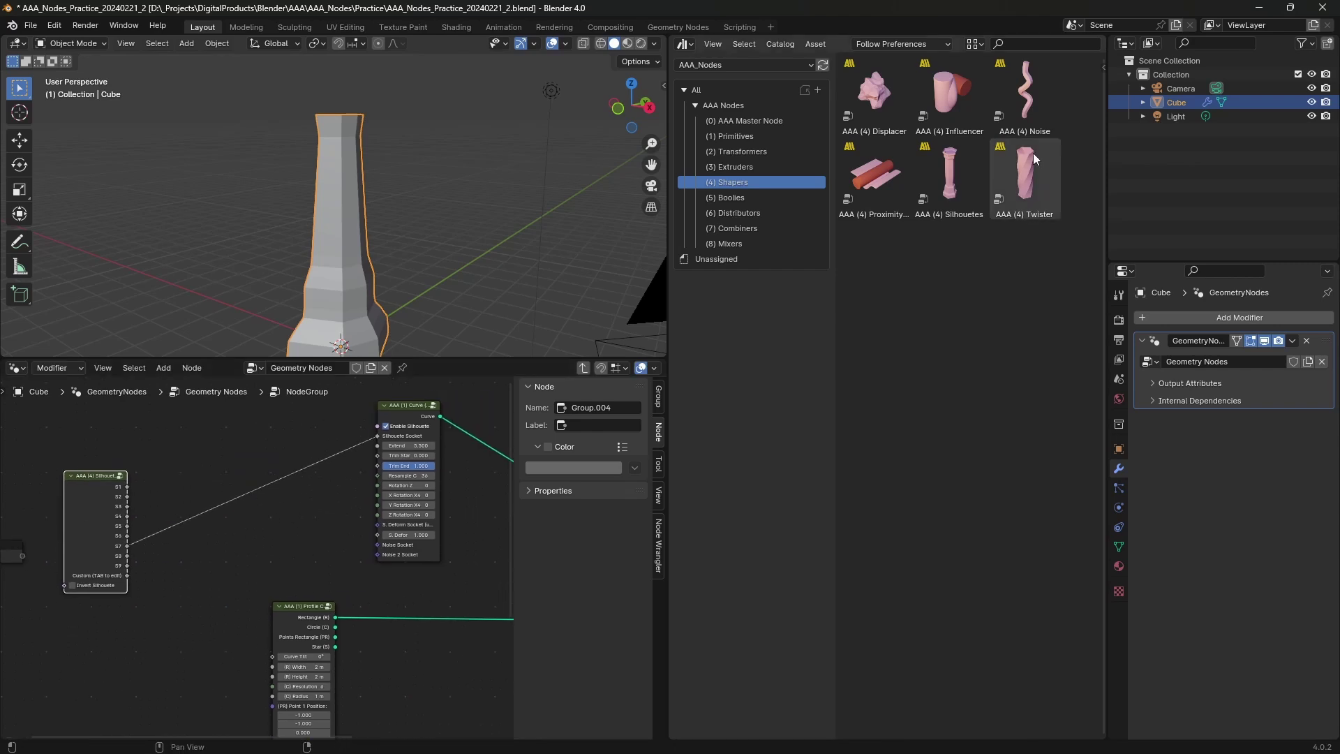
{"action": "left_click_drag", "start_coordinate": [1025, 94], "coordinate": [207, 443]}
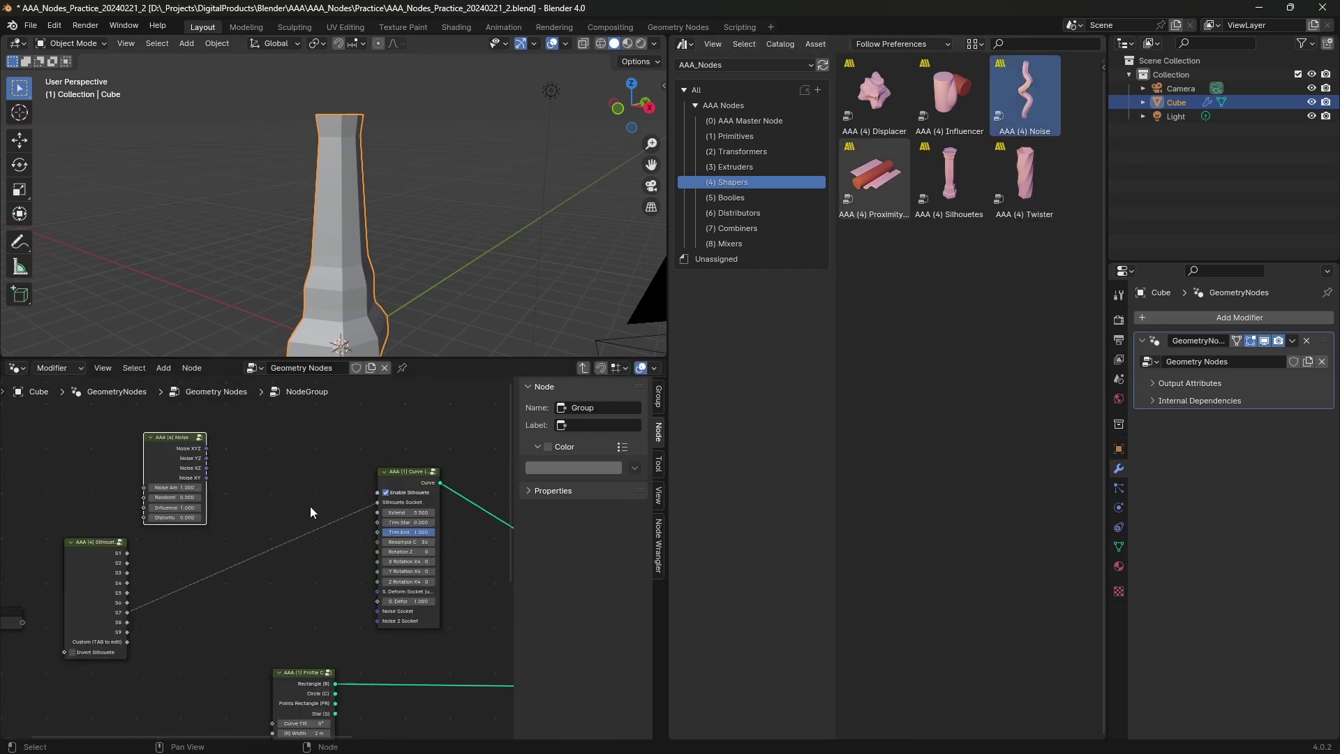
Step: Insert an AAA (4) Twister node on the link between the AAA (1) and AAA (3) Curve nodes, and turn off Enable Tilt on the latter
{"action": "middle_click_drag", "start_coordinate": [302, 503], "coordinate": [159, 492]}
{"action": "left_click_drag", "start_coordinate": [1035, 169], "coordinate": [396, 531]}
{"action": "middle_click_drag", "start_coordinate": [396, 530], "coordinate": [297, 503]}
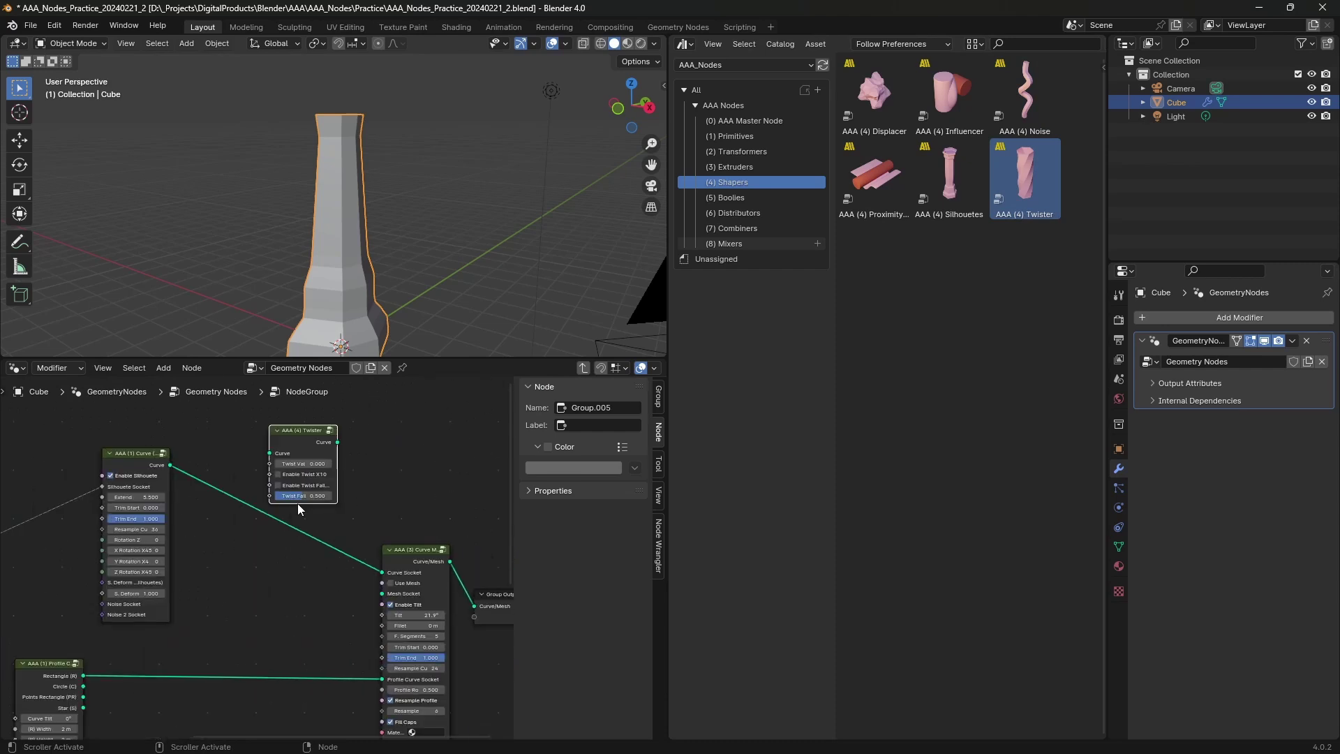
{"action": "middle_click_drag", "start_coordinate": [291, 553], "coordinate": [328, 551]}
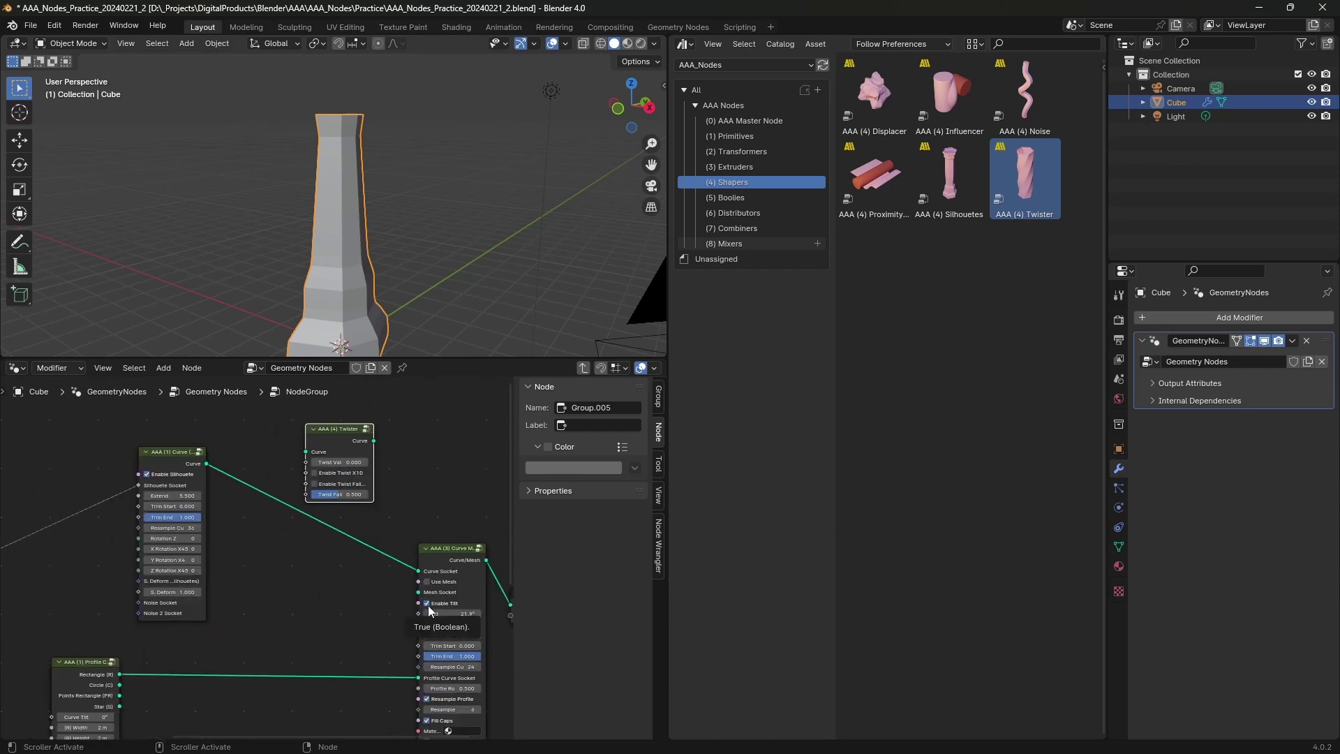
{"action": "left_click_drag", "start_coordinate": [436, 612], "coordinate": [446, 612]}
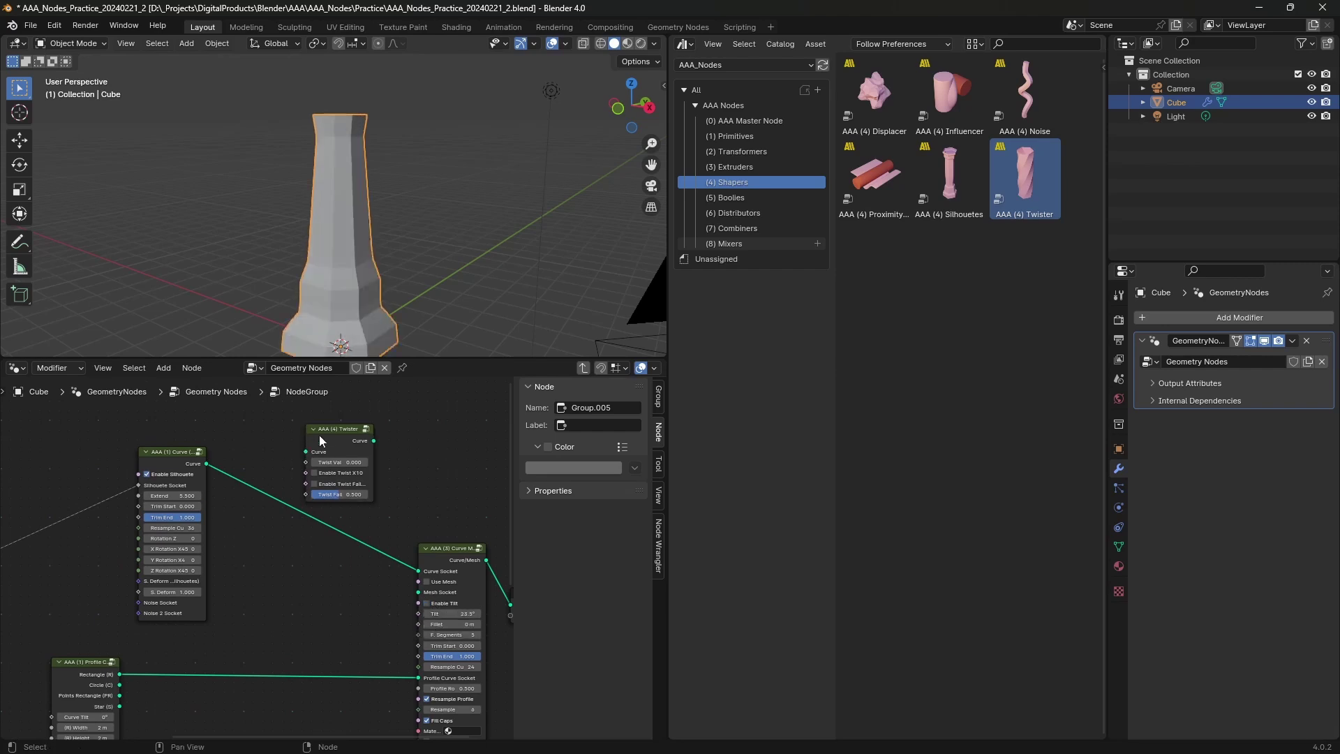
{"action": "left_click_drag", "start_coordinate": [320, 434], "coordinate": [271, 454]}
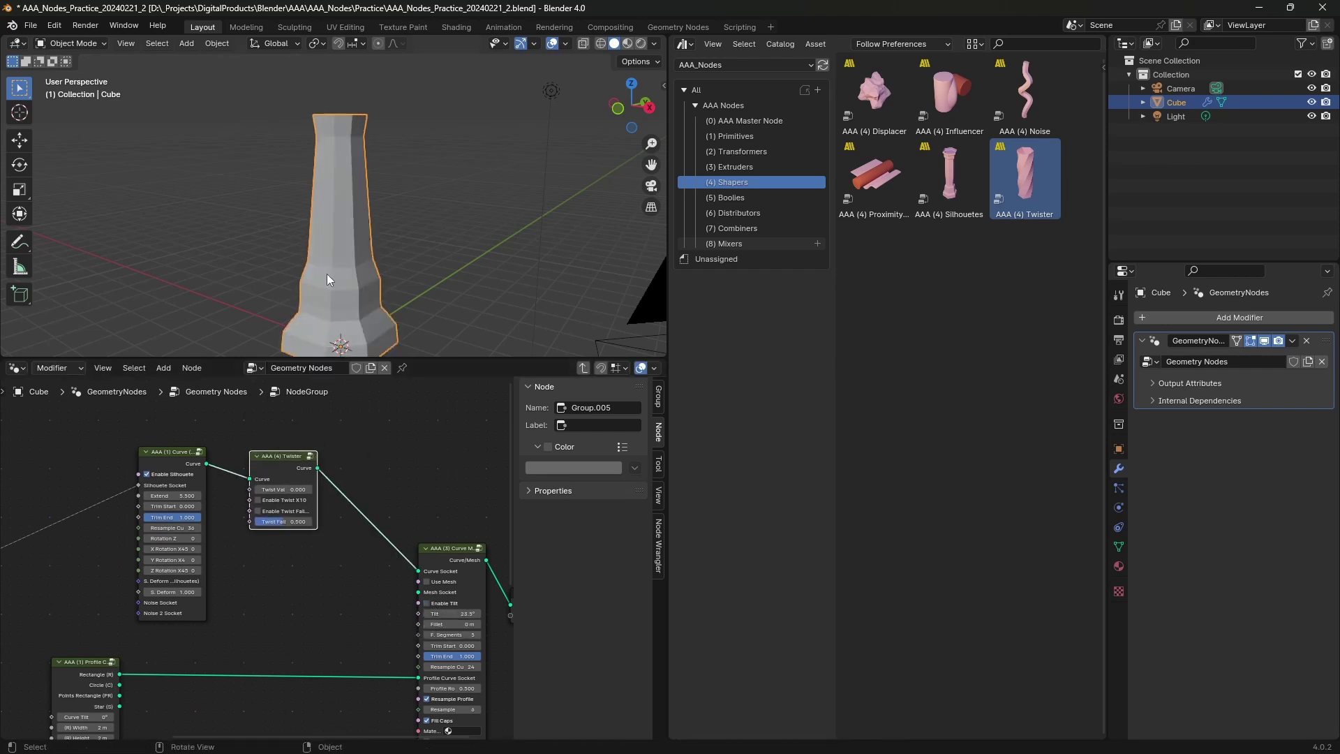
Step: Adjust the Twister node's Twist Value until the pillar visibly spirals along its height
{"action": "middle_click_drag", "start_coordinate": [320, 254], "coordinate": [370, 204]}
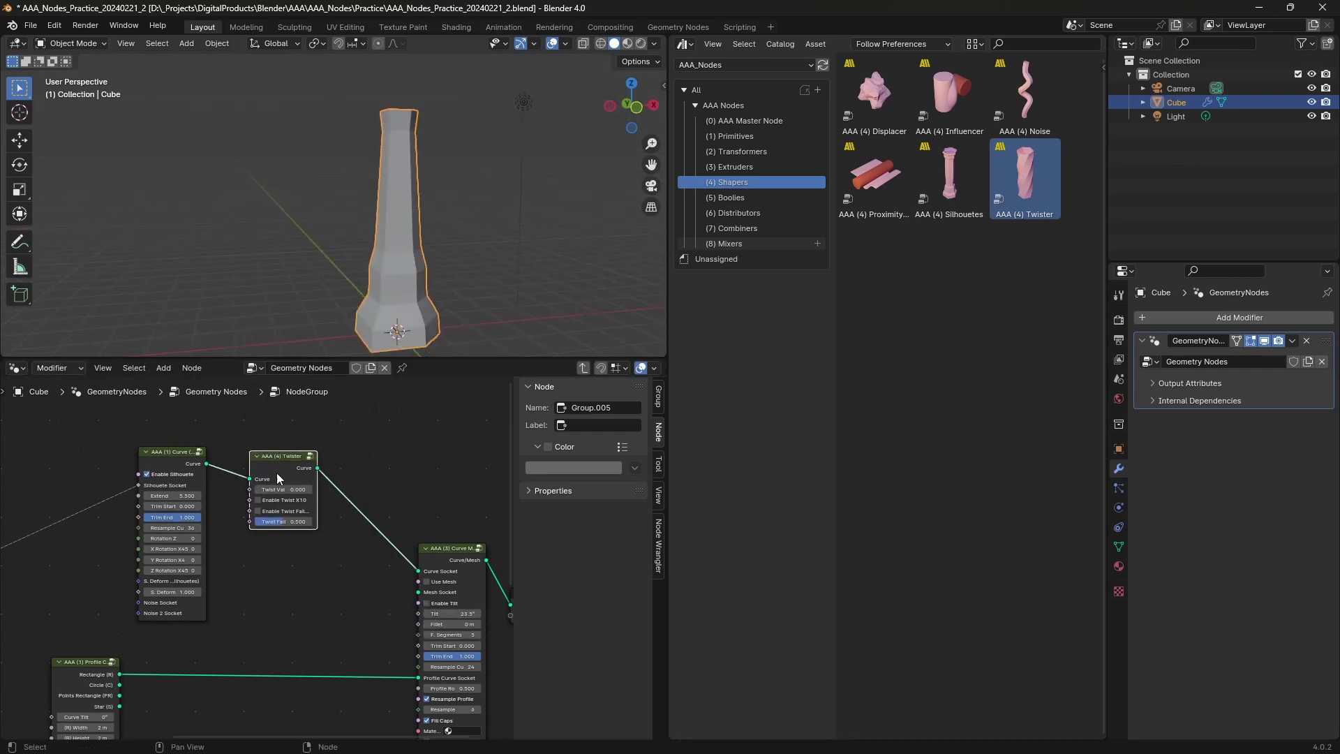
{"action": "scroll", "coordinate": [309, 520], "scroll_direction": "up", "scroll_amount": 3}
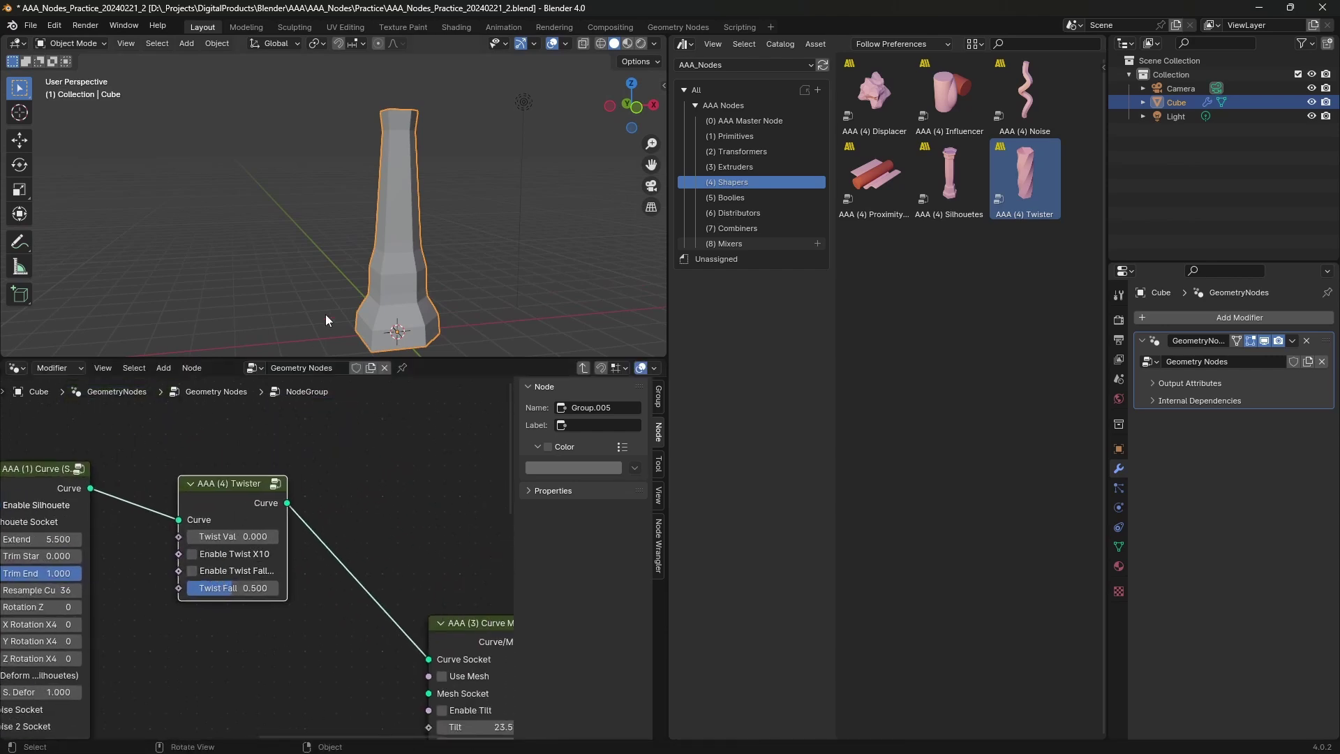
{"action": "middle_click_drag", "start_coordinate": [427, 271], "coordinate": [370, 269]}
{"action": "left_click_drag", "start_coordinate": [232, 537], "coordinate": [199, 536]}
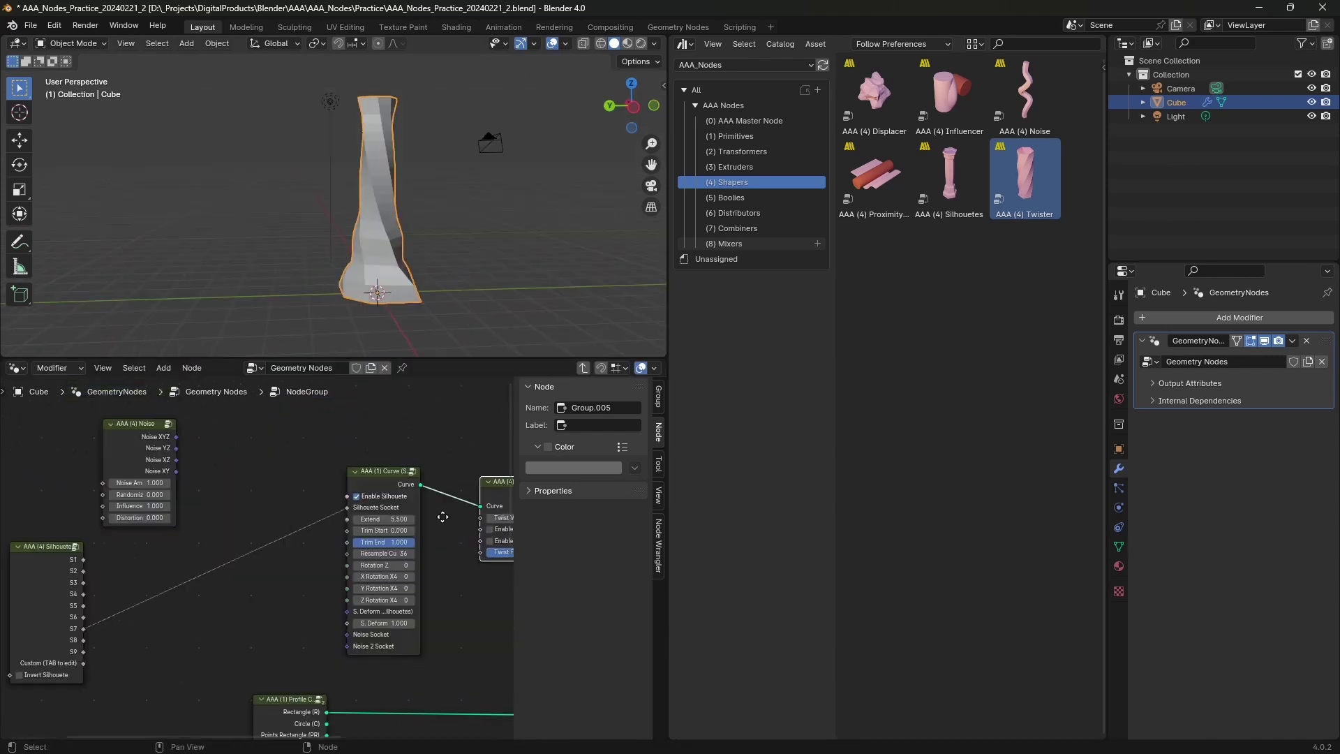
Step: Connect the Noise node's Noise XY output to the AAA (1) Curve node's Noise Socket and adjust the Noise Amount to bend the pillar
{"action": "middle_click_drag", "start_coordinate": [196, 615], "coordinate": [198, 597]}
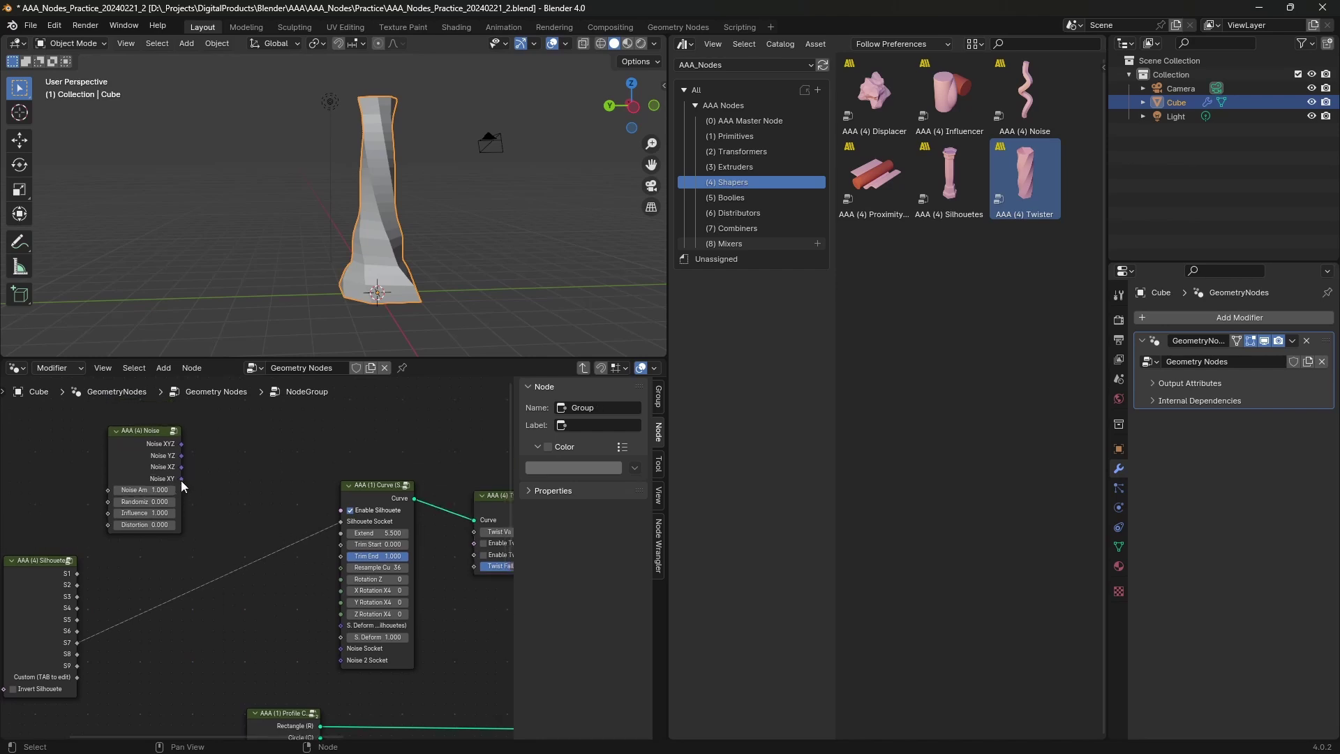
{"action": "left_click_drag", "start_coordinate": [182, 479], "coordinate": [338, 649]}
{"action": "middle_click_drag", "start_coordinate": [400, 251], "coordinate": [349, 223]}
{"action": "left_click_drag", "start_coordinate": [144, 490], "coordinate": [208, 490]}
{"action": "middle_click_drag", "start_coordinate": [161, 189], "coordinate": [405, 231]}
Step: Leave the Pillar group and return to the main node tree with the three labeled groups
{"action": "scroll", "coordinate": [388, 531], "scroll_direction": "down", "scroll_amount": 4}
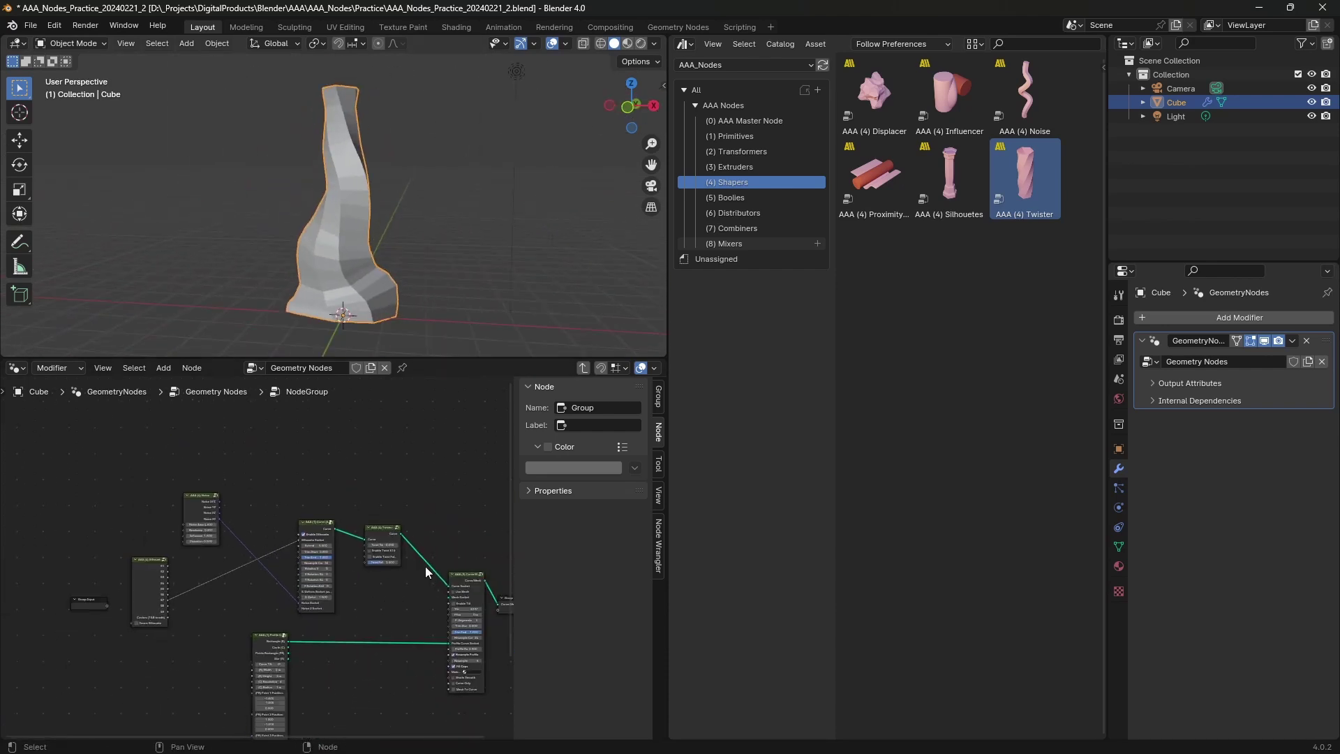
{"action": "key", "text": "Tab"}
{"action": "key", "text": "Tab"}
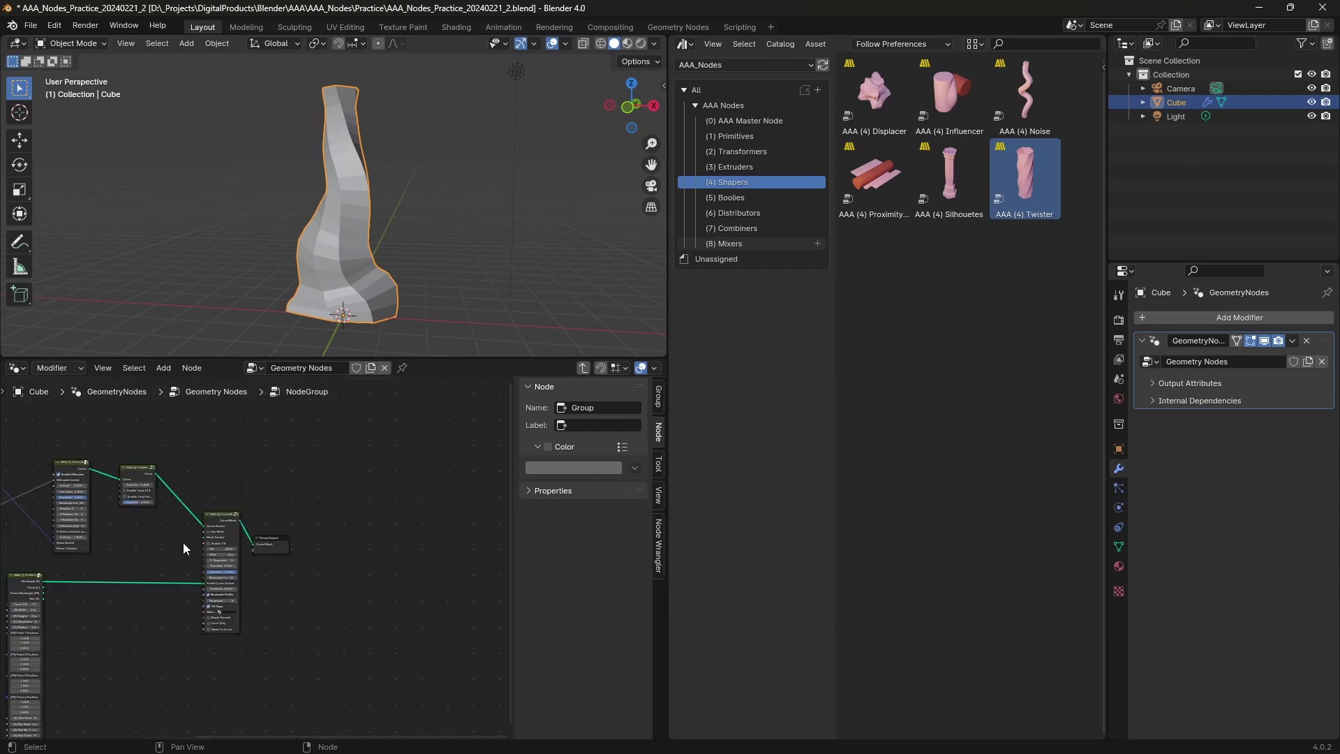
{"action": "middle_click_drag", "start_coordinate": [180, 542], "coordinate": [380, 517]}
{"action": "left_click", "coordinate": [465, 539]}
{"action": "key", "text": "Tab"}
{"action": "scroll", "coordinate": [430, 529], "scroll_direction": "up", "scroll_amount": 2}
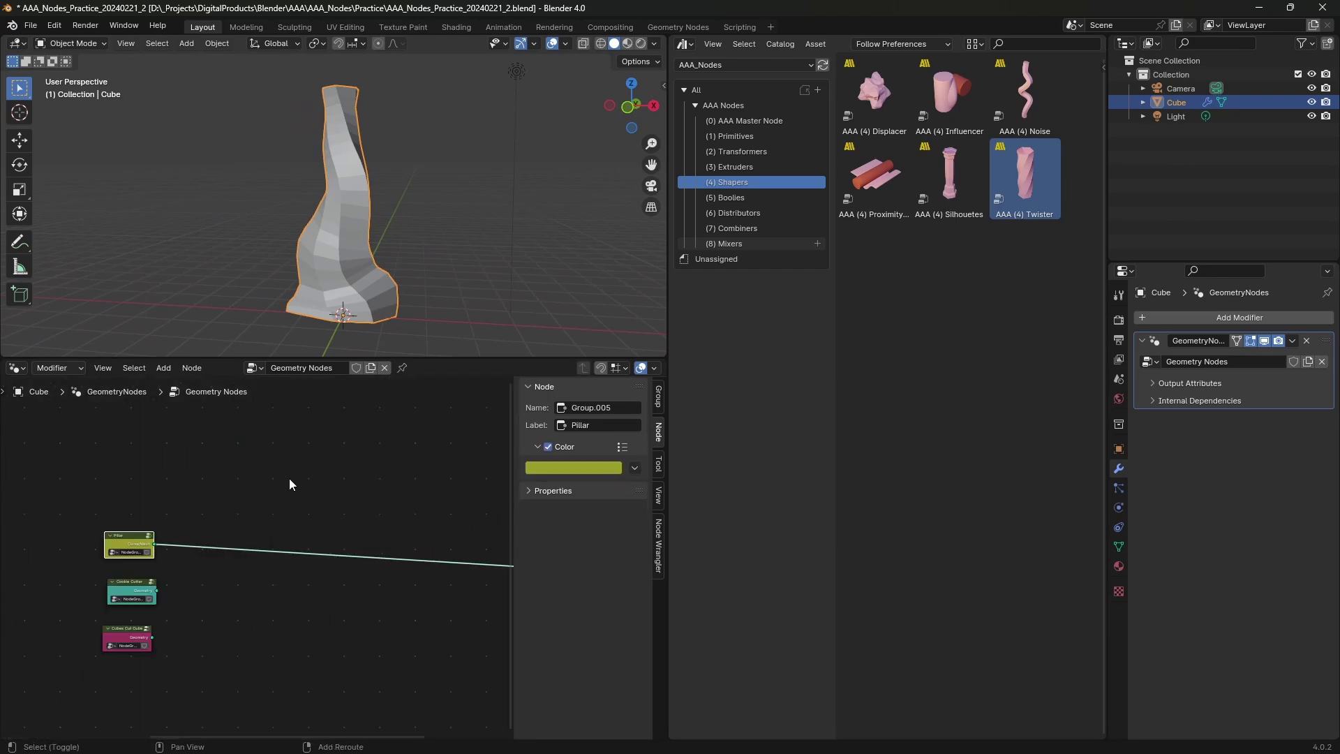
Step: Add a Mesh to Volume node beside the Pillar group
{"action": "key", "text": "shift+a"}
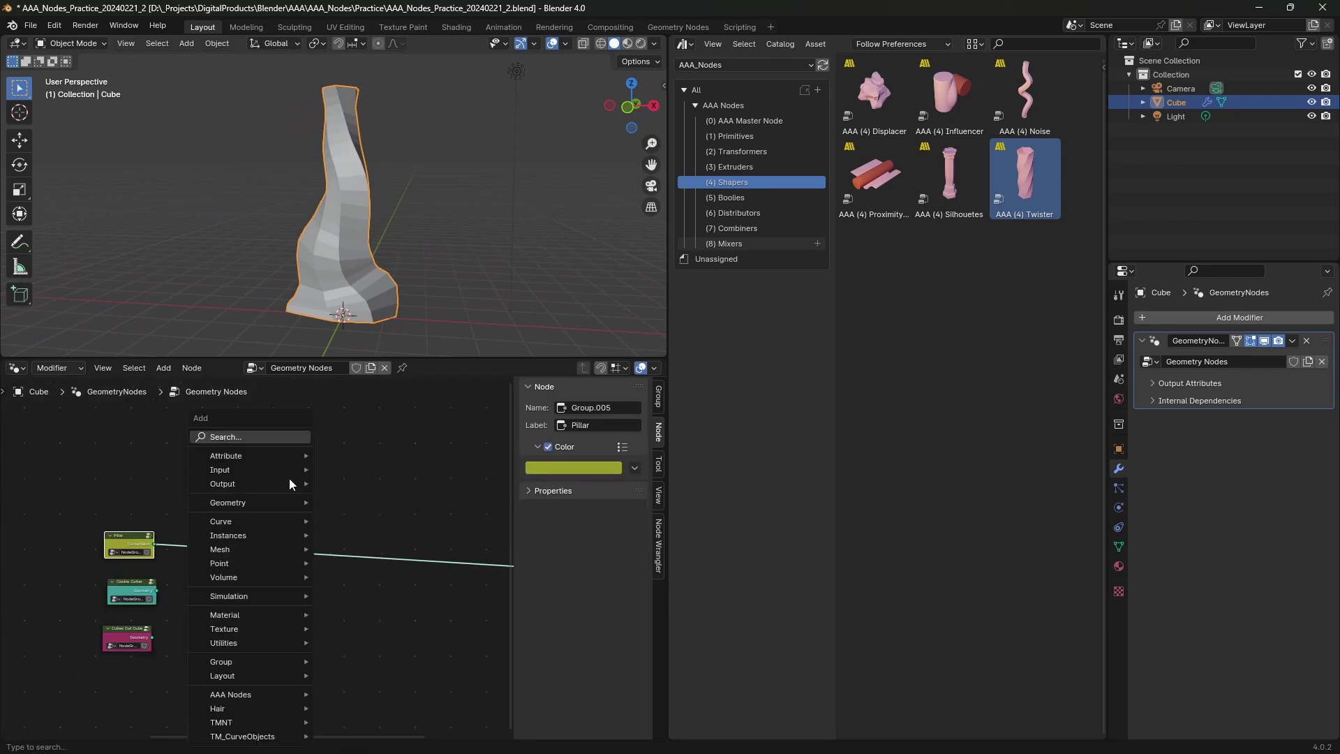
{"action": "type", "text": "volume"}
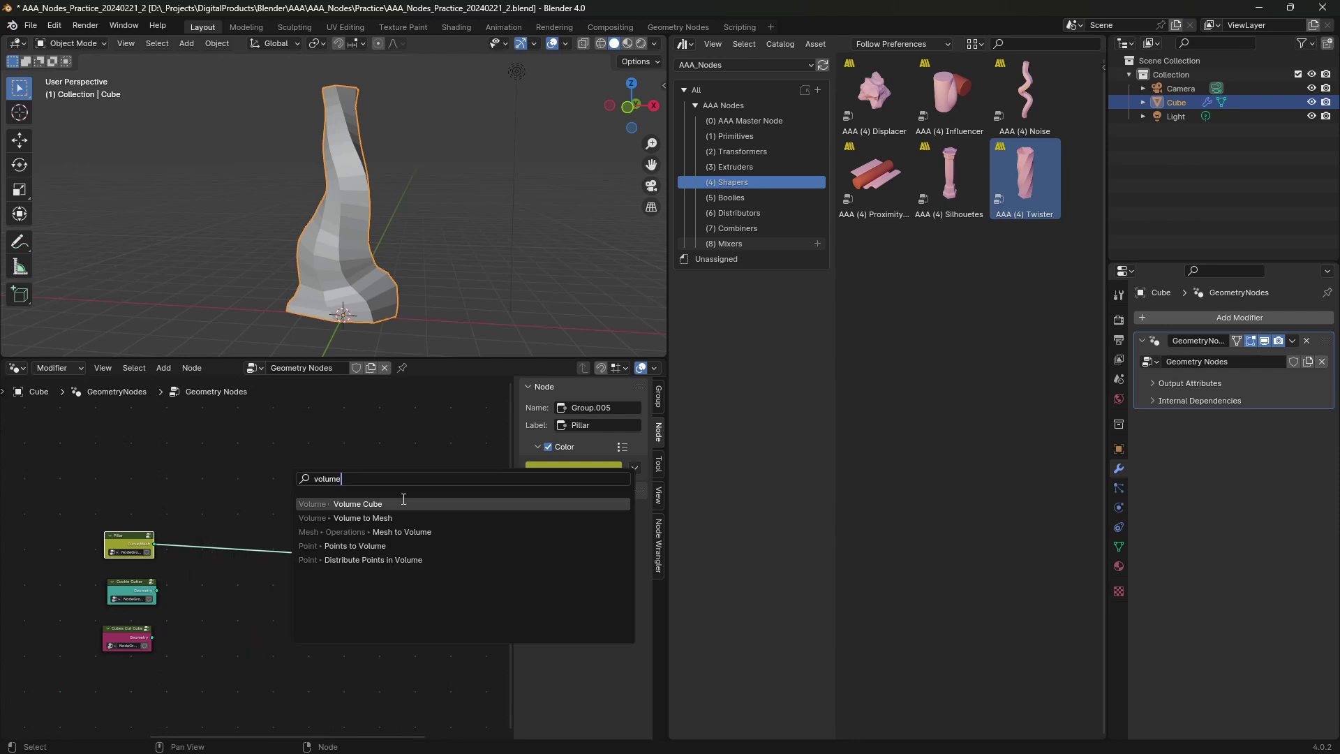
{"action": "left_click", "coordinate": [422, 533]}
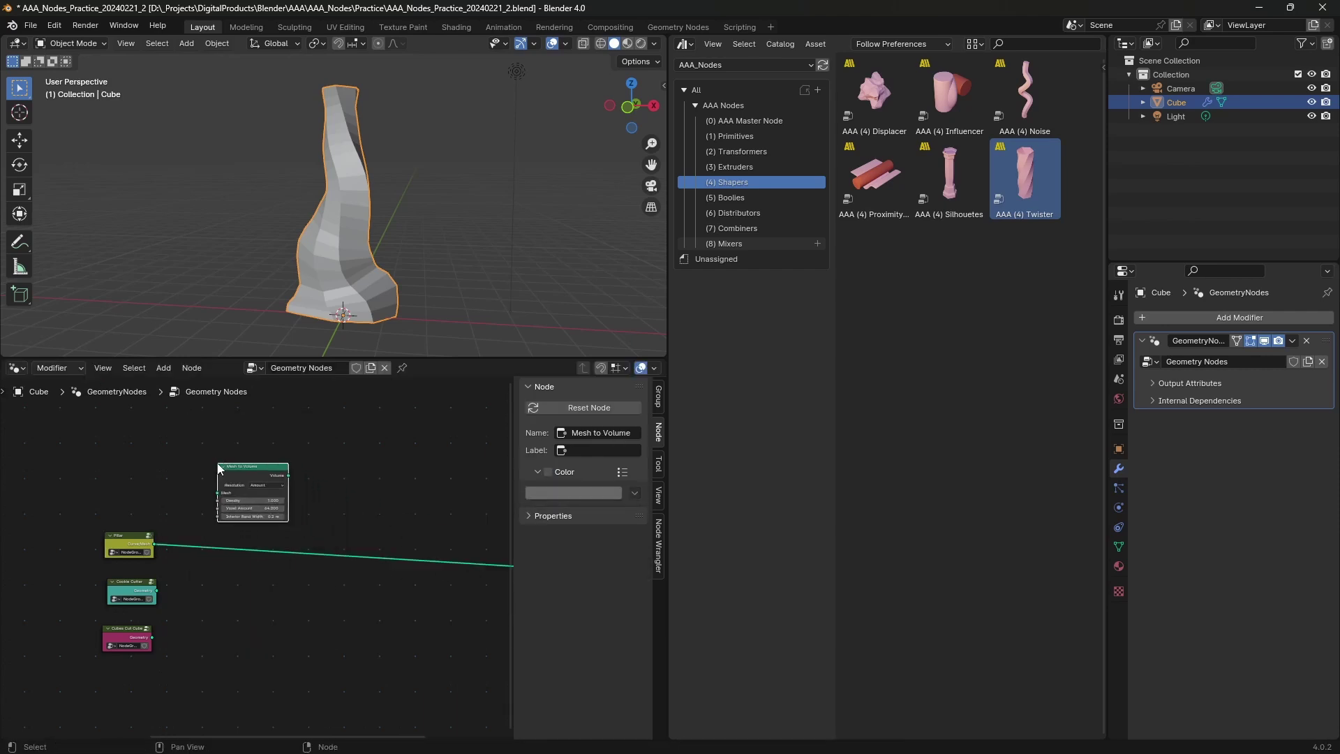
Step: Add a Volume to Mesh node and route the Pillar output through Mesh to Volume and Volume to Mesh to the Group Output
{"action": "key", "text": "shift+a"}
{"action": "type", "text": "s"}
{"action": "key", "text": "BackSpace"}
{"action": "type", "text": "volume"}
{"action": "left_click", "coordinate": [399, 536]}
{"action": "left_click", "coordinate": [313, 481]}
{"action": "left_click_drag", "start_coordinate": [155, 543], "coordinate": [466, 600]}
Step: Enlarge the 3D viewport at the node editor's expense and frame the remeshed pillar and its volume nodes
{"action": "middle_click_drag", "start_coordinate": [485, 248], "coordinate": [381, 248]}
{"action": "scroll", "coordinate": [445, 216], "scroll_direction": "up", "scroll_amount": 1}
{"action": "left_click_drag", "start_coordinate": [395, 357], "coordinate": [400, 437]}
{"action": "middle_click_drag", "start_coordinate": [454, 231], "coordinate": [471, 297]}
{"action": "scroll", "coordinate": [126, 590], "scroll_direction": "up", "scroll_amount": 3}
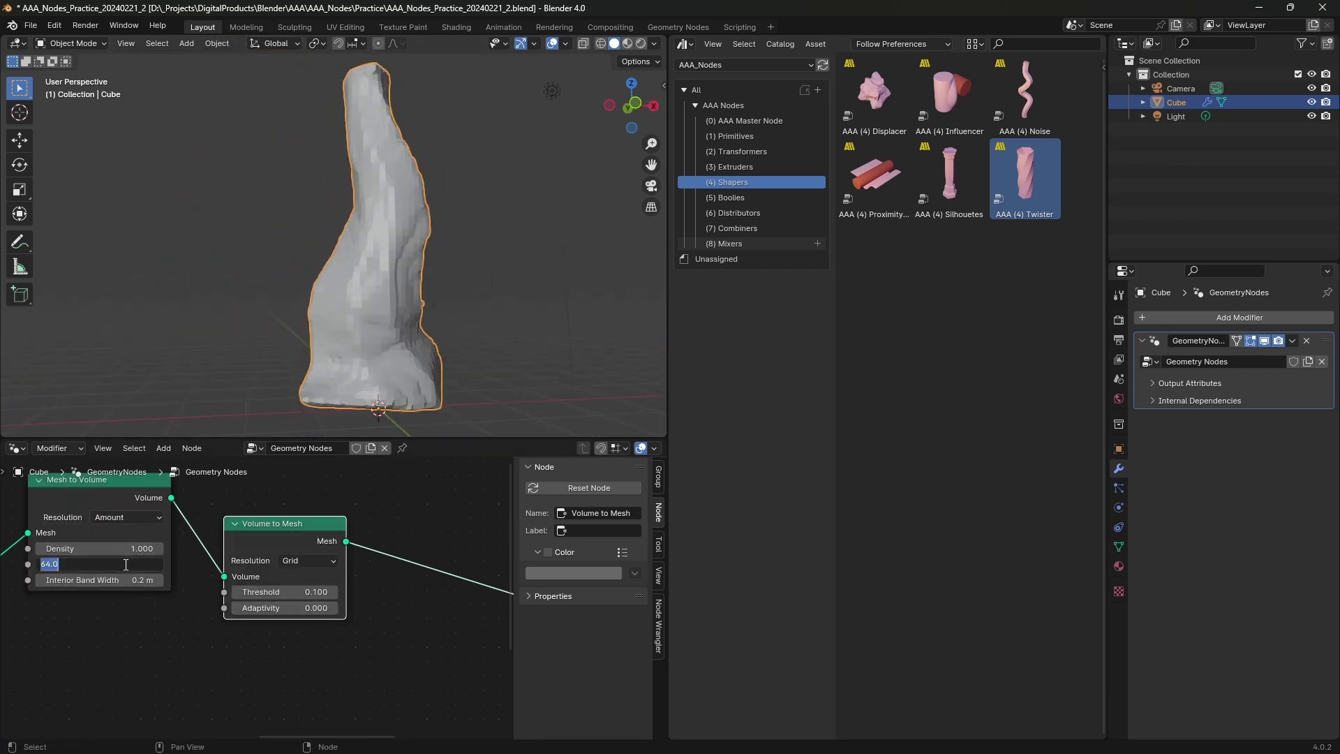
Step: Try a Voxel Amount of 16 on the Mesh to Volume node
{"action": "type", "text": "16"}
{"action": "key", "text": "Return"}
{"action": "mouse_move", "coordinate": [315, 357]}
{"action": "middle_mouse_down"}
{"action": "mouse_move", "coordinate": [173, 353]}
{"action": "mouse_move", "coordinate": [164, 404]}
{"action": "middle_mouse_up"}
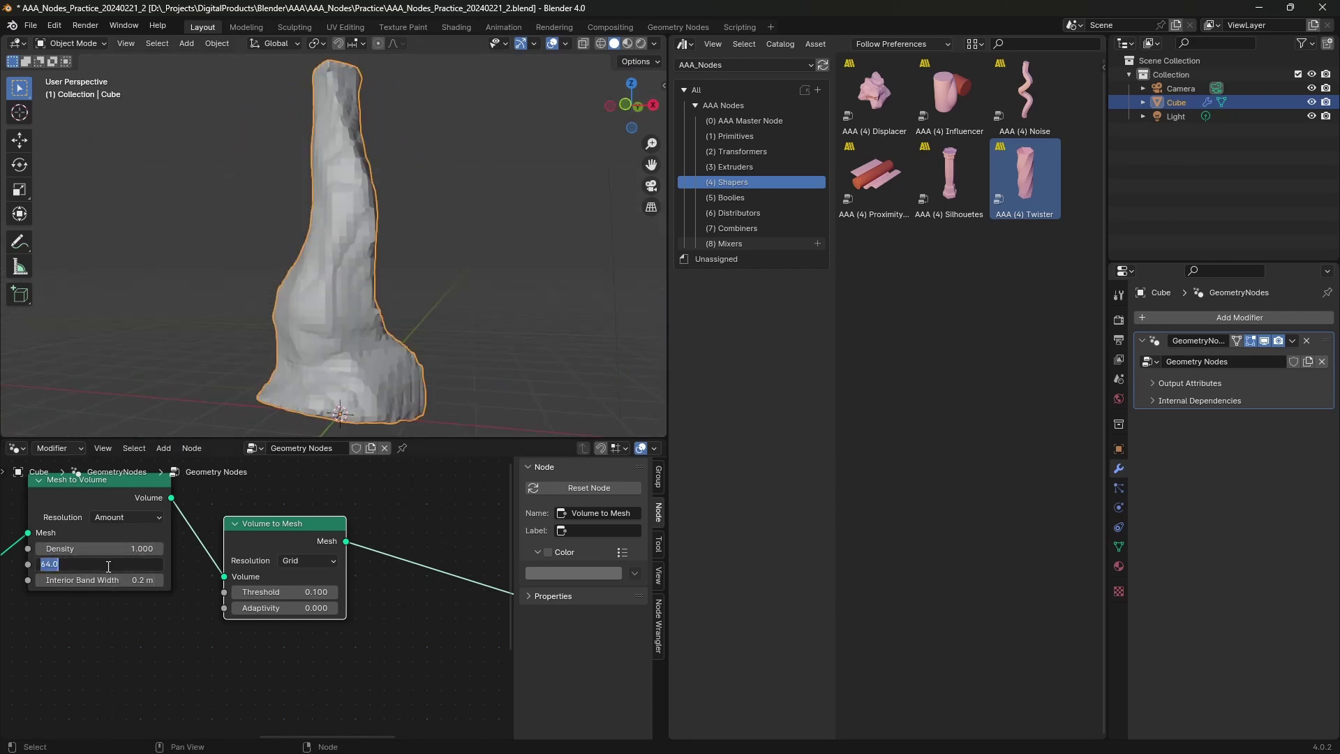
Step: Set the Mesh to Volume node's Voxel Amount to 128 and inspect the pillar's surface
{"action": "type", "text": "128"}
{"action": "key", "text": "Return"}
{"action": "mouse_move", "coordinate": [293, 231]}
{"action": "middle_mouse_down"}
{"action": "mouse_move", "coordinate": [245, 157]}
{"action": "mouse_move", "coordinate": [175, 148]}
{"action": "mouse_move", "coordinate": [384, 258]}
{"action": "mouse_move", "coordinate": [281, 210]}
{"action": "mouse_move", "coordinate": [321, 286]}
{"action": "middle_mouse_up"}
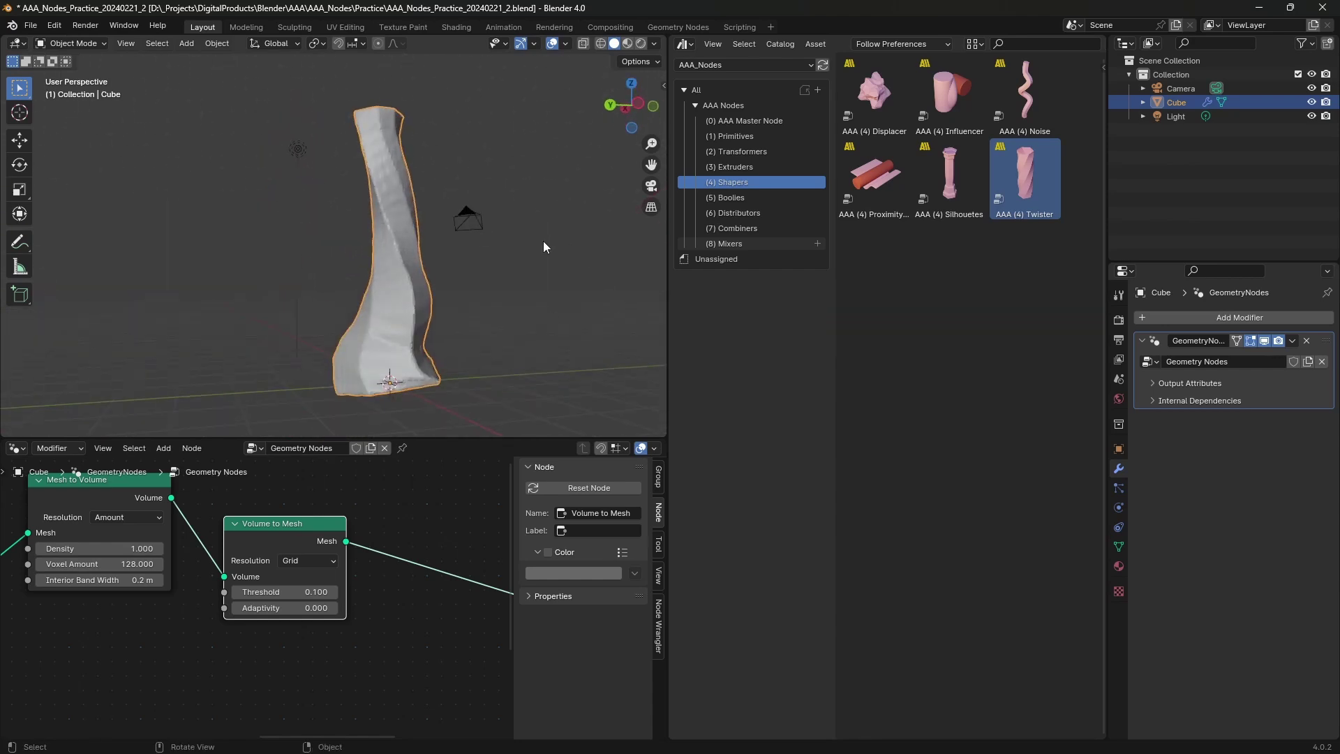
{"action": "mouse_move", "coordinate": [544, 241]}
{"action": "middle_mouse_down"}
{"action": "mouse_move", "coordinate": [245, 285]}
{"action": "mouse_move", "coordinate": [428, 308]}
{"action": "mouse_move", "coordinate": [541, 293]}
{"action": "mouse_move", "coordinate": [316, 333]}
{"action": "mouse_move", "coordinate": [354, 266]}
{"action": "mouse_move", "coordinate": [274, 269]}
{"action": "mouse_move", "coordinate": [396, 244]}
{"action": "mouse_move", "coordinate": [404, 261]}
{"action": "mouse_move", "coordinate": [386, 306]}
{"action": "mouse_move", "coordinate": [300, 312]}
{"action": "mouse_move", "coordinate": [361, 321]}
{"action": "mouse_move", "coordinate": [346, 278]}
{"action": "mouse_move", "coordinate": [534, 312]}
{"action": "mouse_move", "coordinate": [501, 266]}
{"action": "mouse_move", "coordinate": [423, 270]}
{"action": "mouse_move", "coordinate": [512, 278]}
{"action": "mouse_move", "coordinate": [409, 279]}
{"action": "mouse_move", "coordinate": [467, 285]}
{"action": "middle_mouse_up"}
{"action": "scroll", "coordinate": [346, 278], "scroll_direction": "down", "scroll_amount": 2}
{"action": "scroll", "coordinate": [423, 270], "scroll_direction": "up", "scroll_amount": 2}
{"action": "scroll", "coordinate": [510, 278], "scroll_direction": "down", "scroll_amount": 3}
{"action": "scroll", "coordinate": [469, 287], "scroll_direction": "up", "scroll_amount": 2}
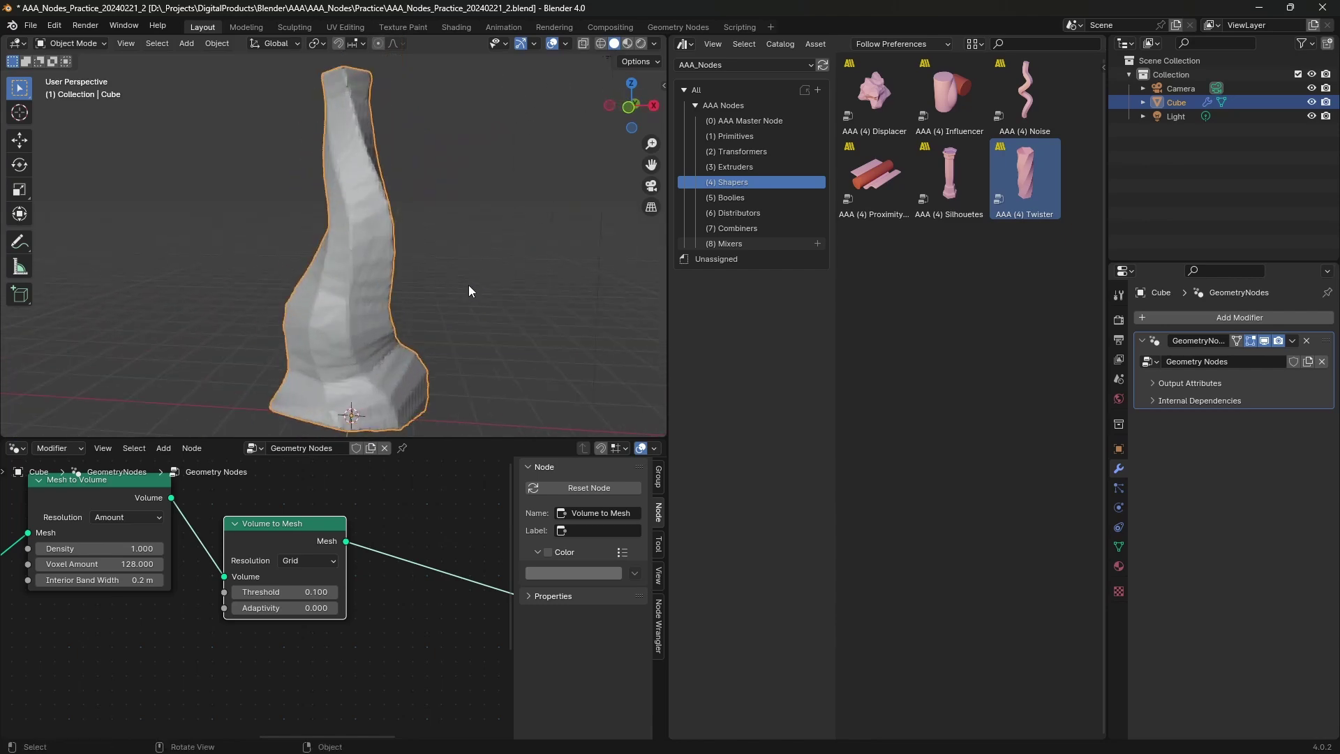